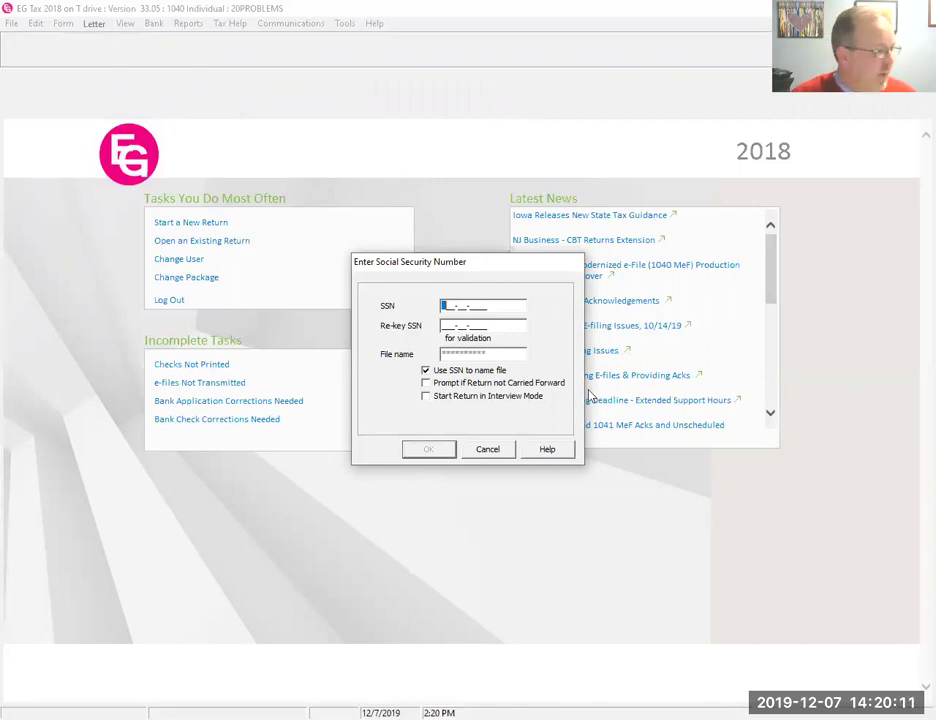
Step: Create the new return by entering the taxpayer's SSN twice, correcting the mistyped re-keyed digits
key("alt+Tab")
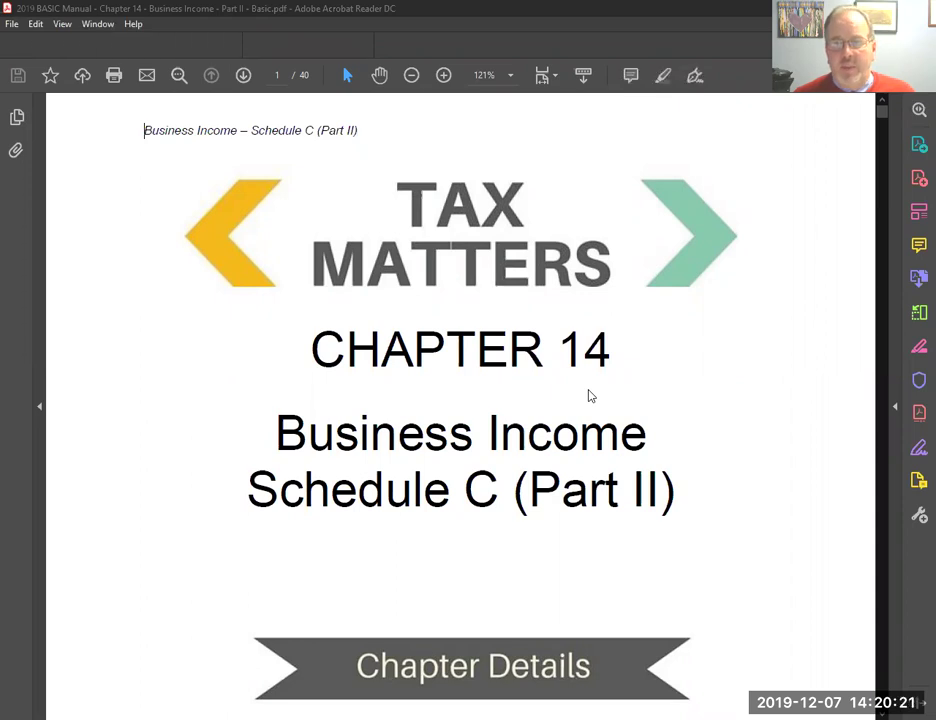
key("alt+Tab")
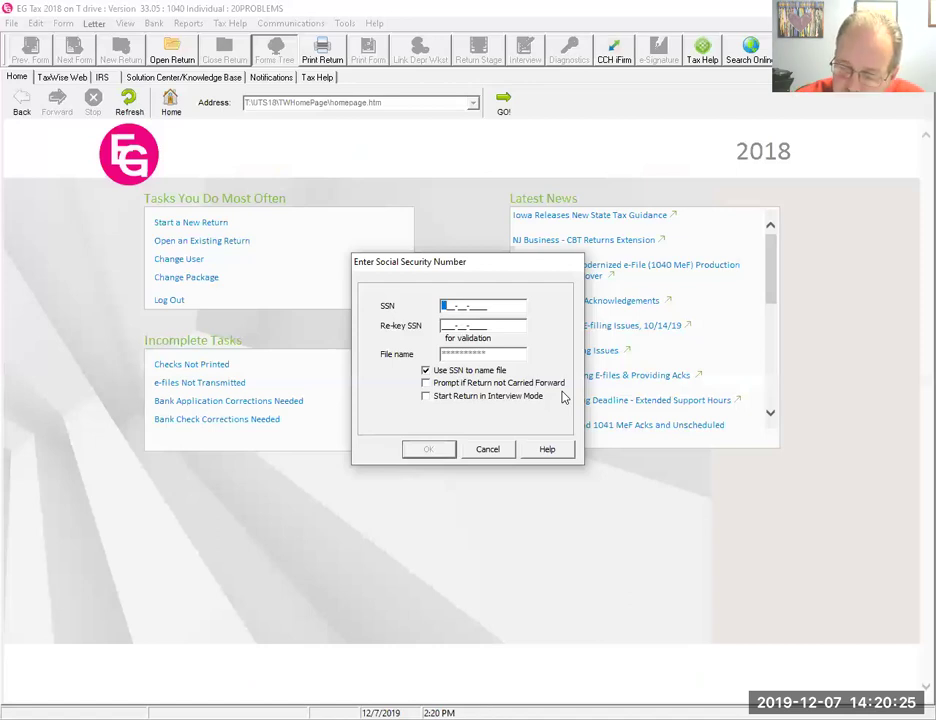
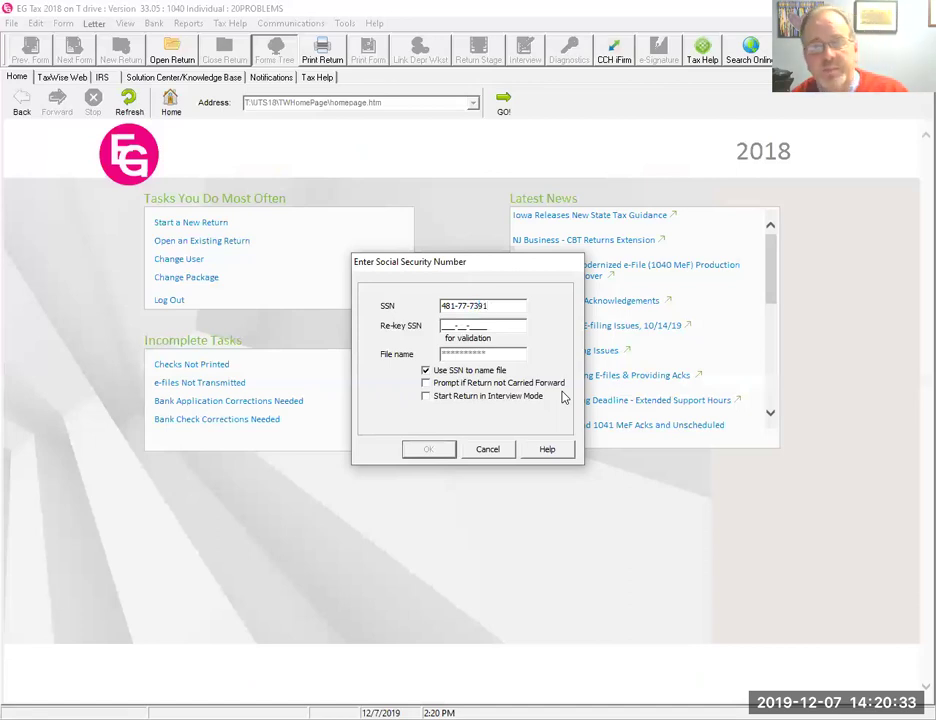
key("Tab")
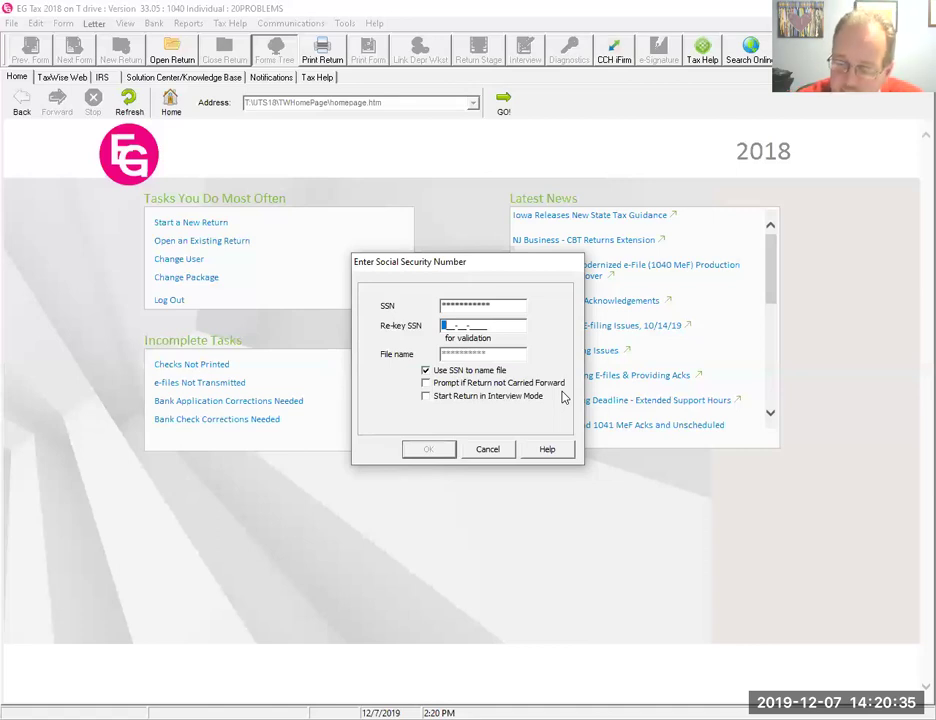
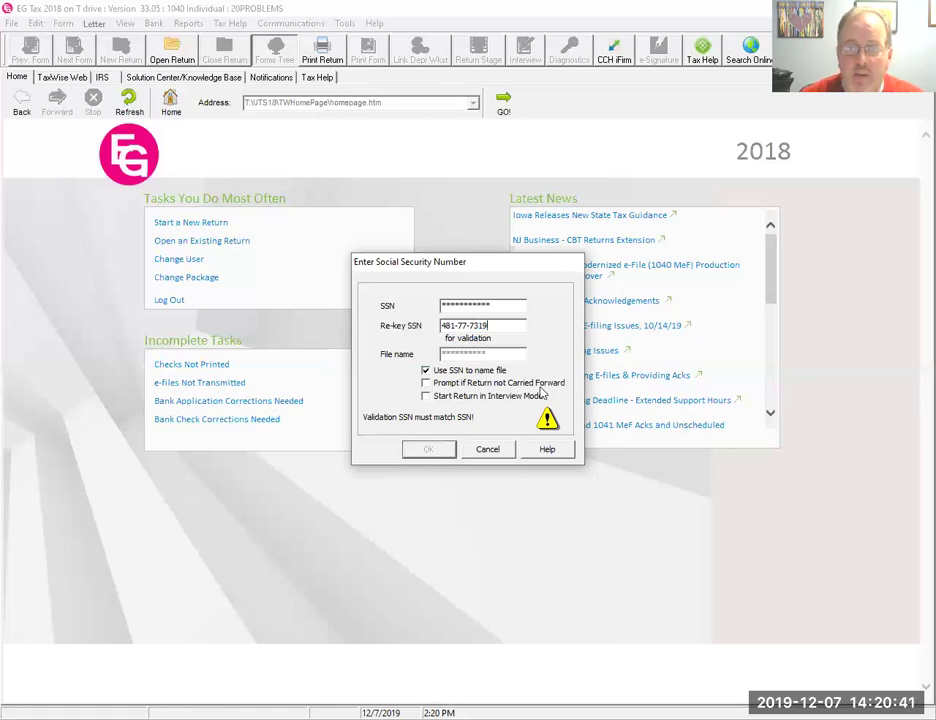
key("shift+Left")
key("shift+Left")
type("91")
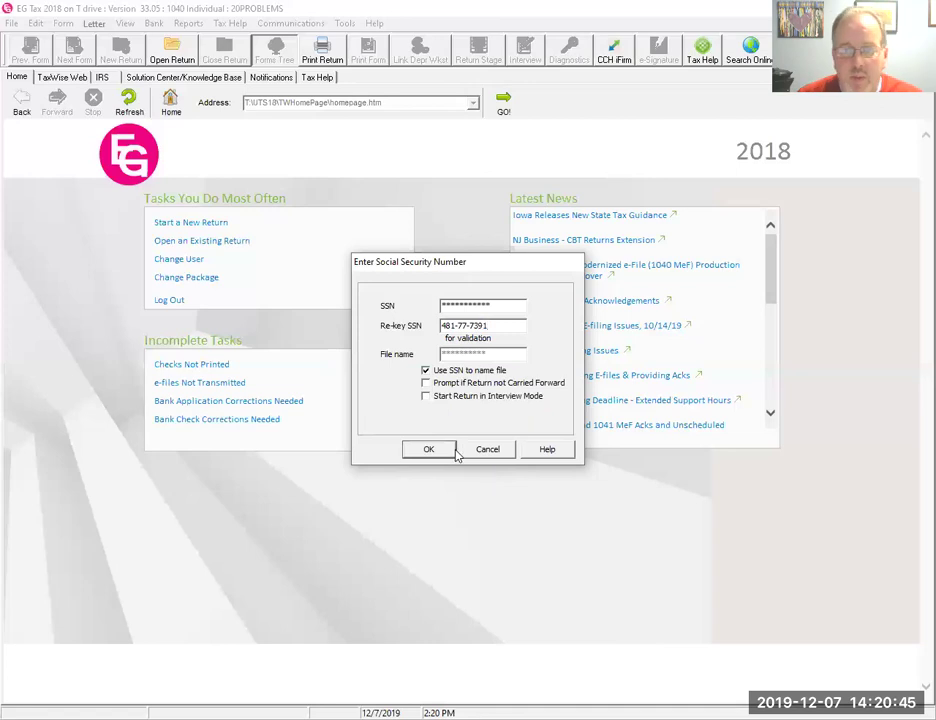
left_click(428, 451)
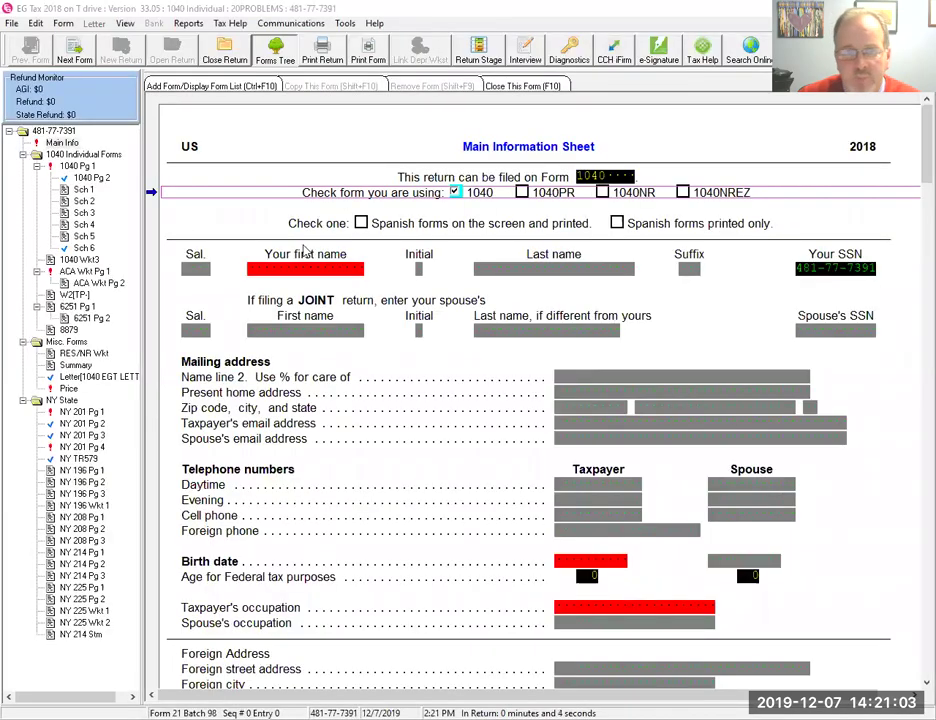
Step: Enter the taxpayer's first name and turn on What If Mode from the File menu
left_click(295, 268)
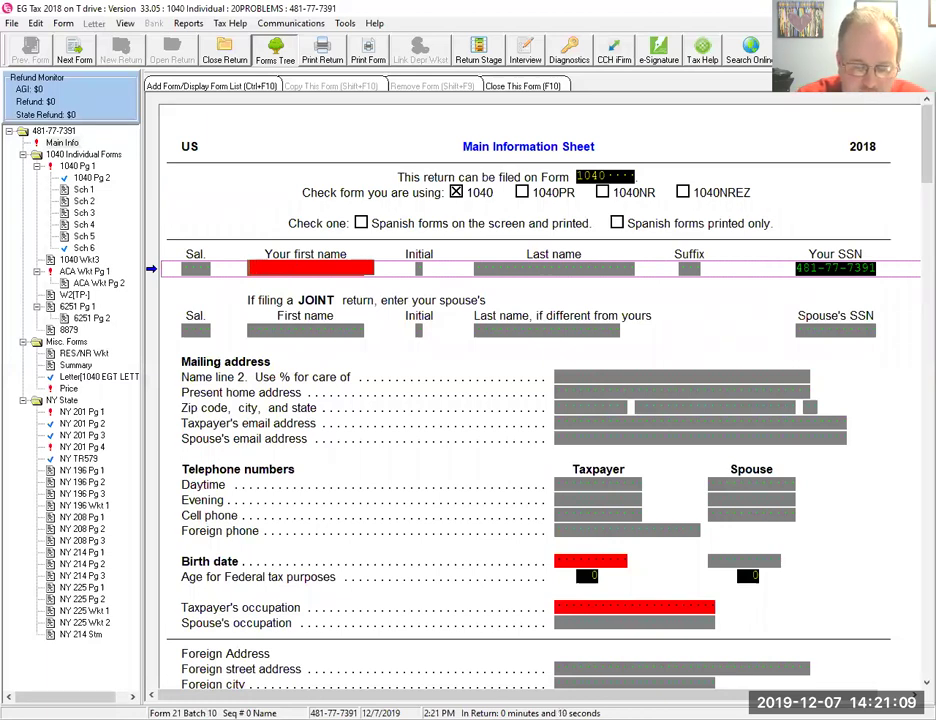
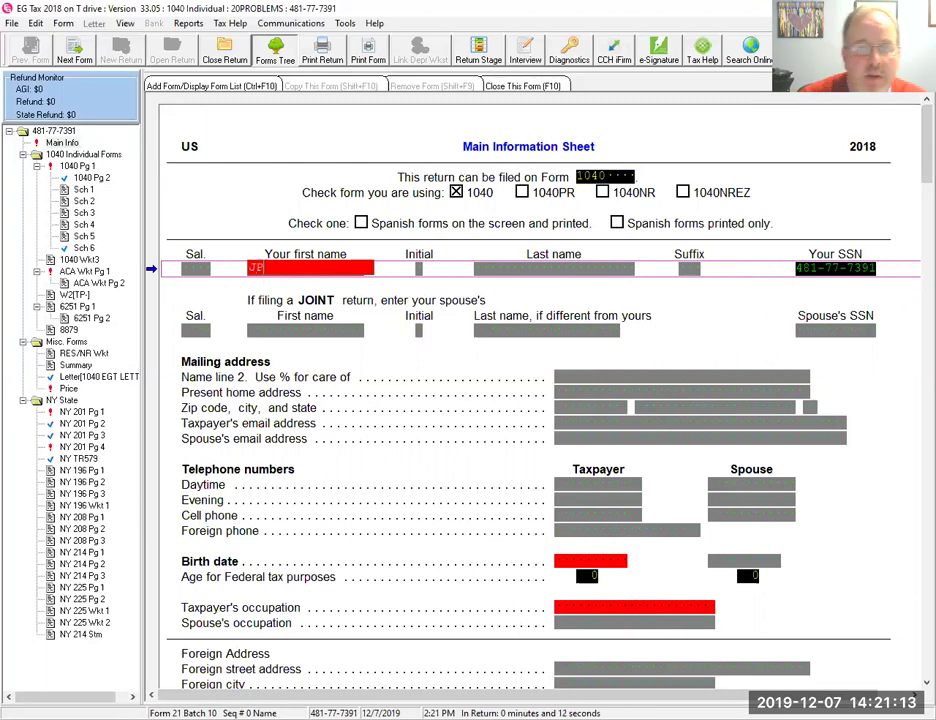
key("Tab")
left_click(12, 23)
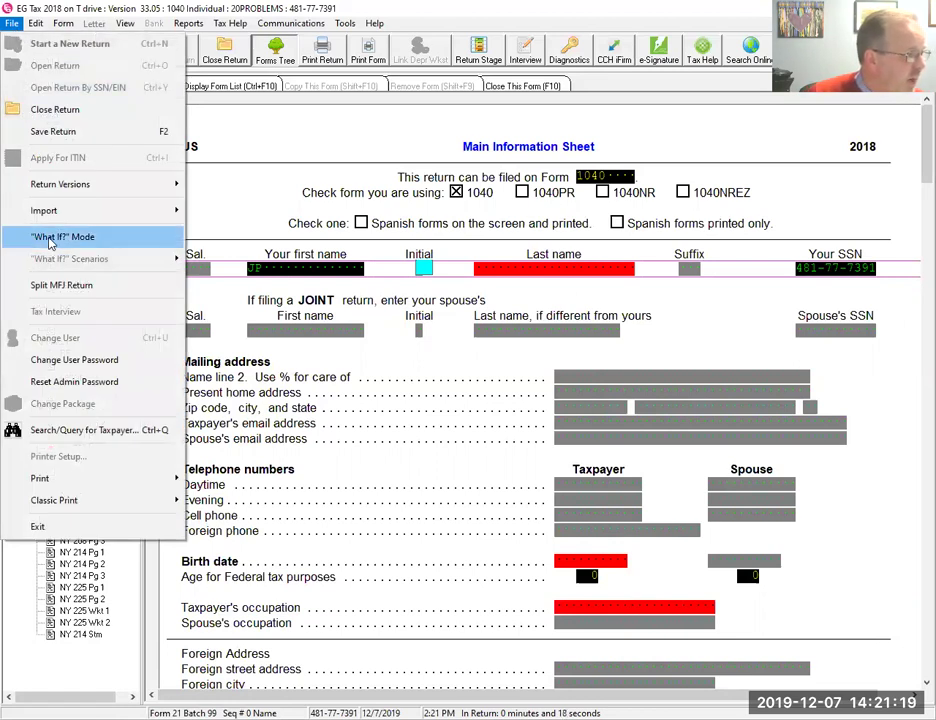
left_click(50, 239)
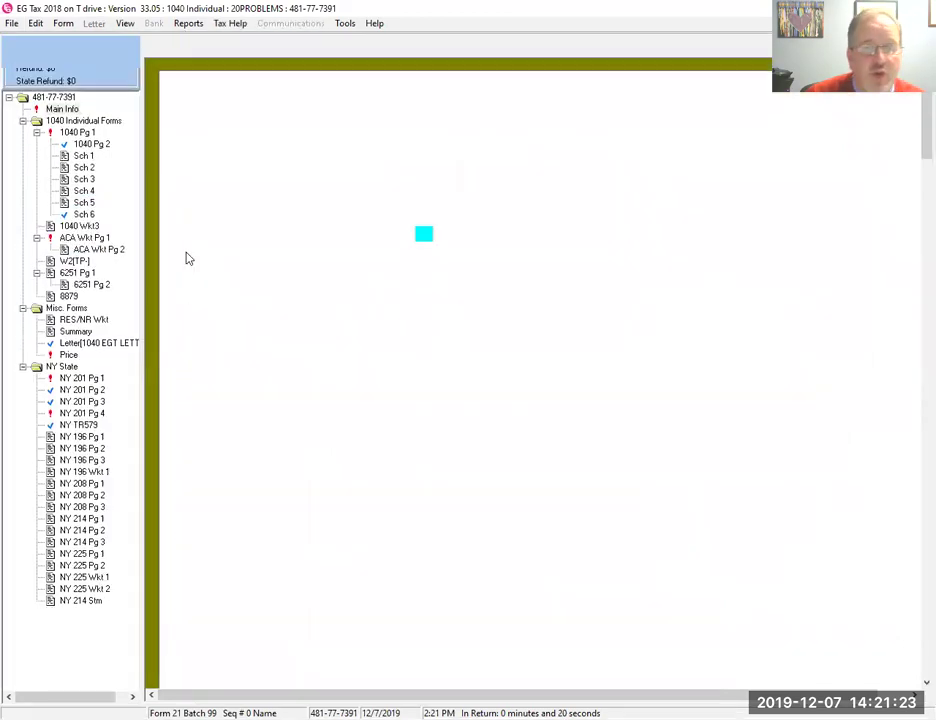
Step: Enter the taxpayer's last name, street address and ZIP code
left_click(519, 267)
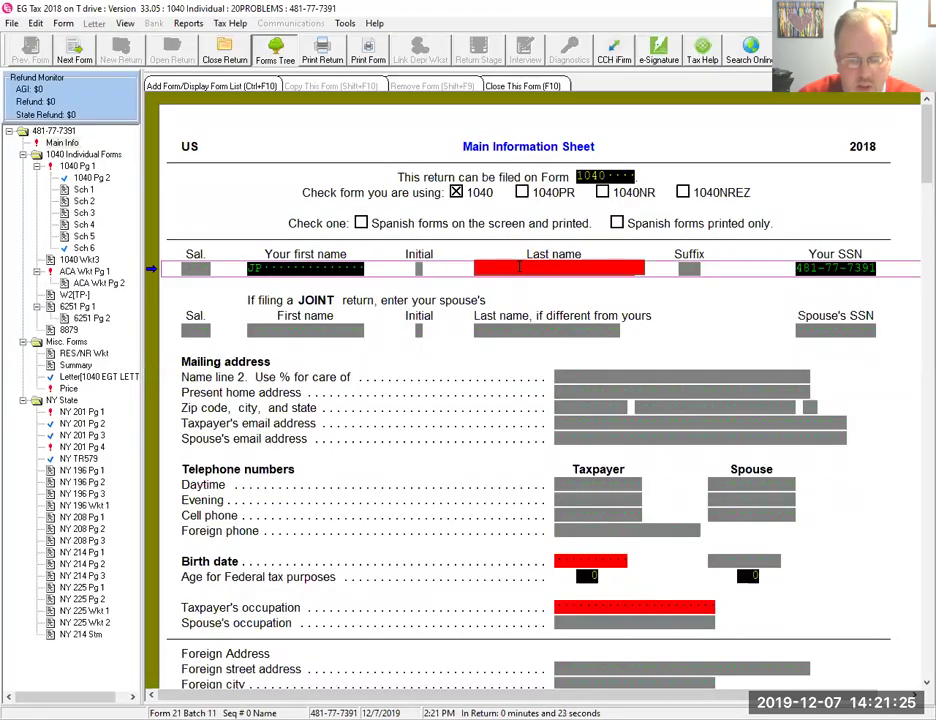
key("Return")
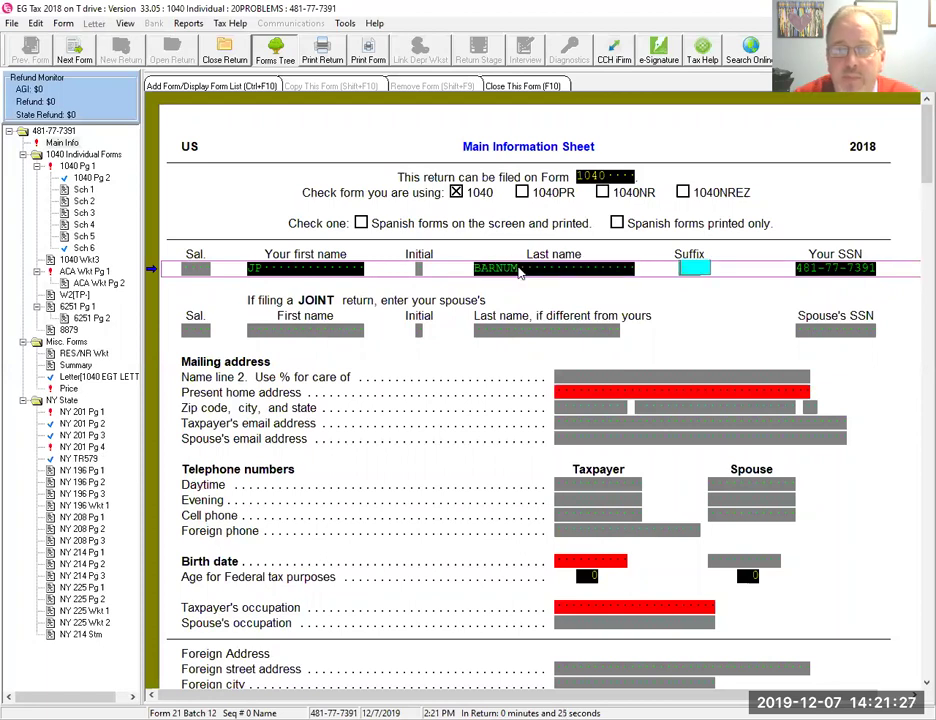
key("Return")
left_click(604, 393)
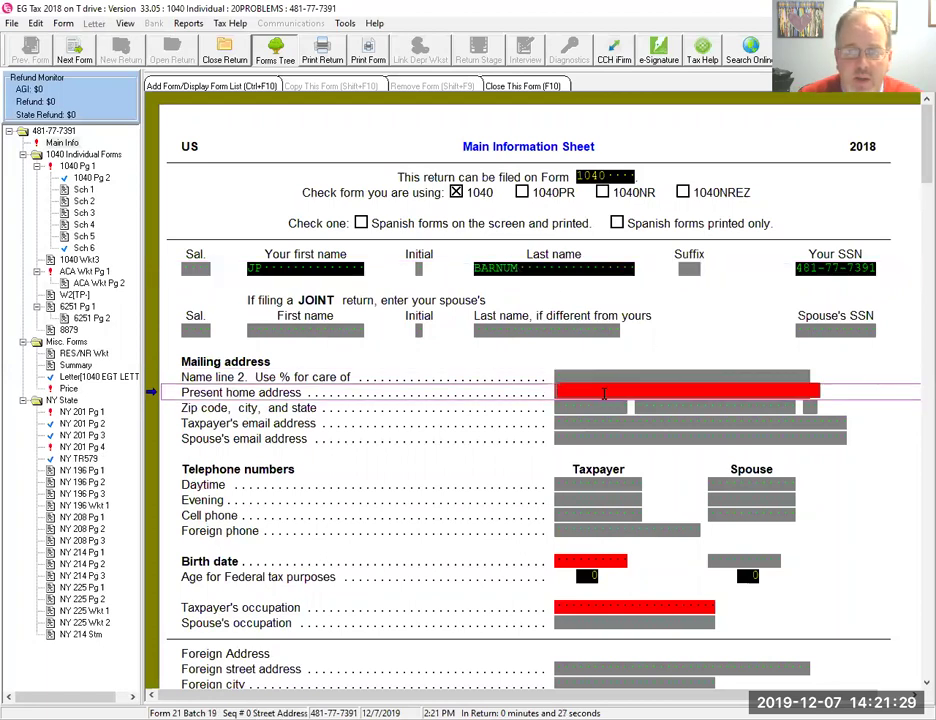
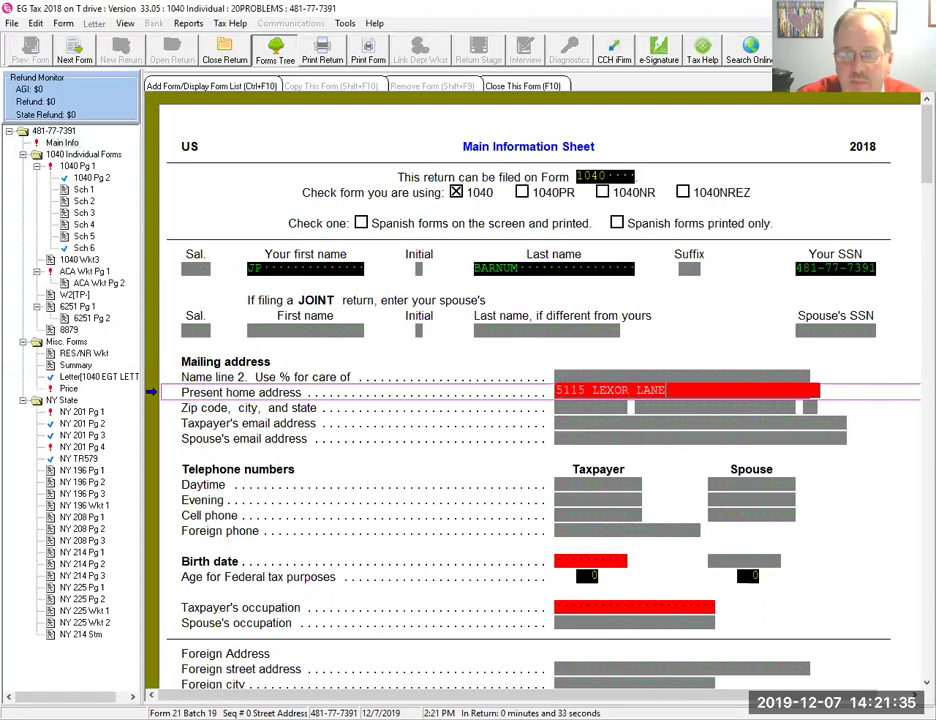
key("Return")
type("14031-")
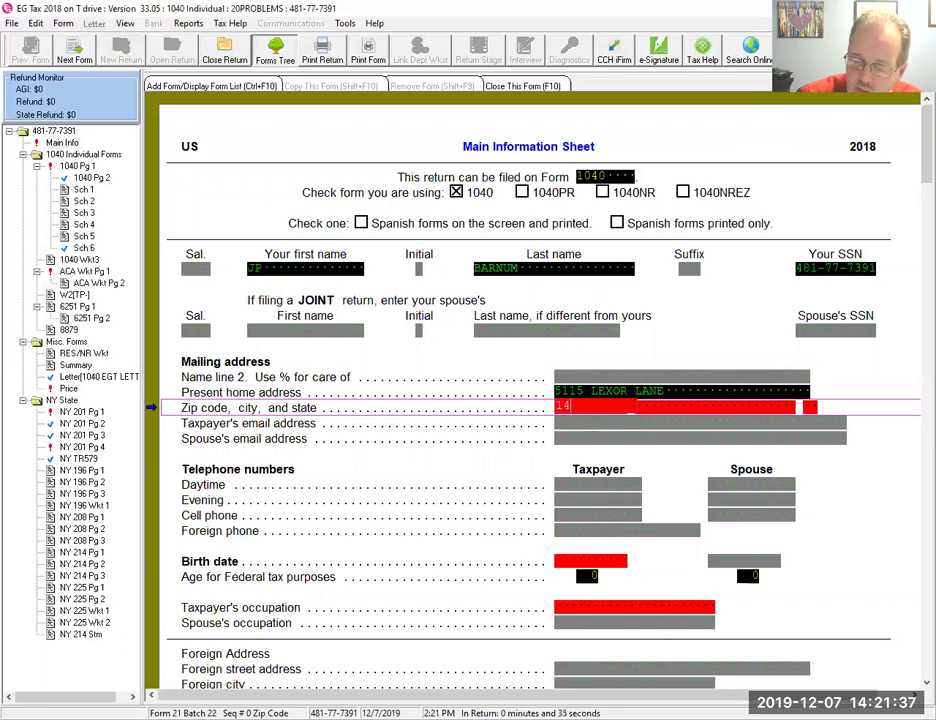
Step: Enter the taxpayer's e-mail address, fixing the invalid separator after the error
left_click(587, 421)
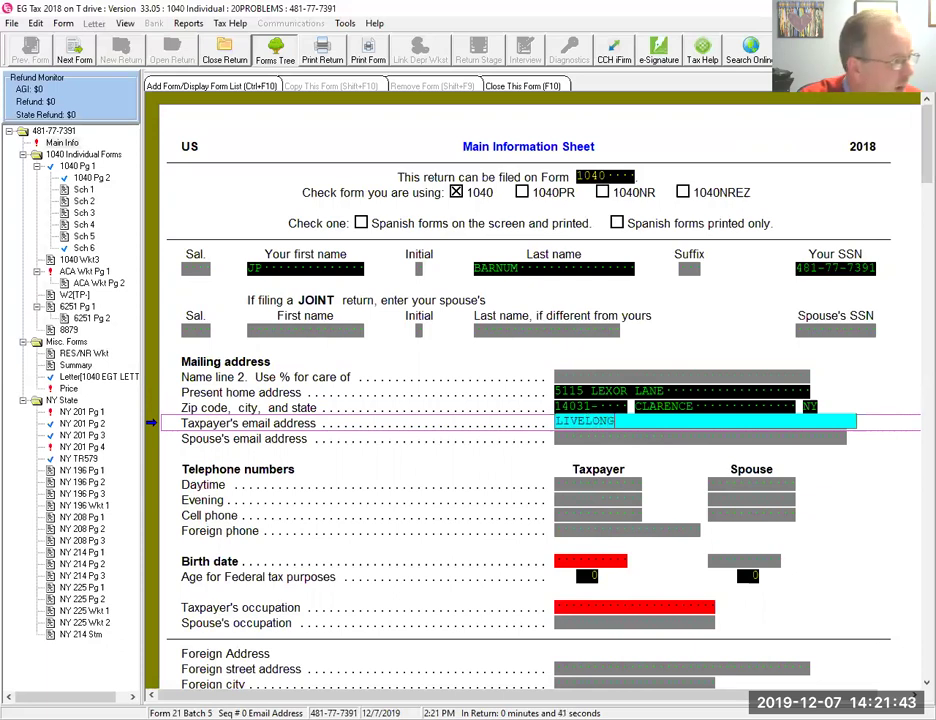
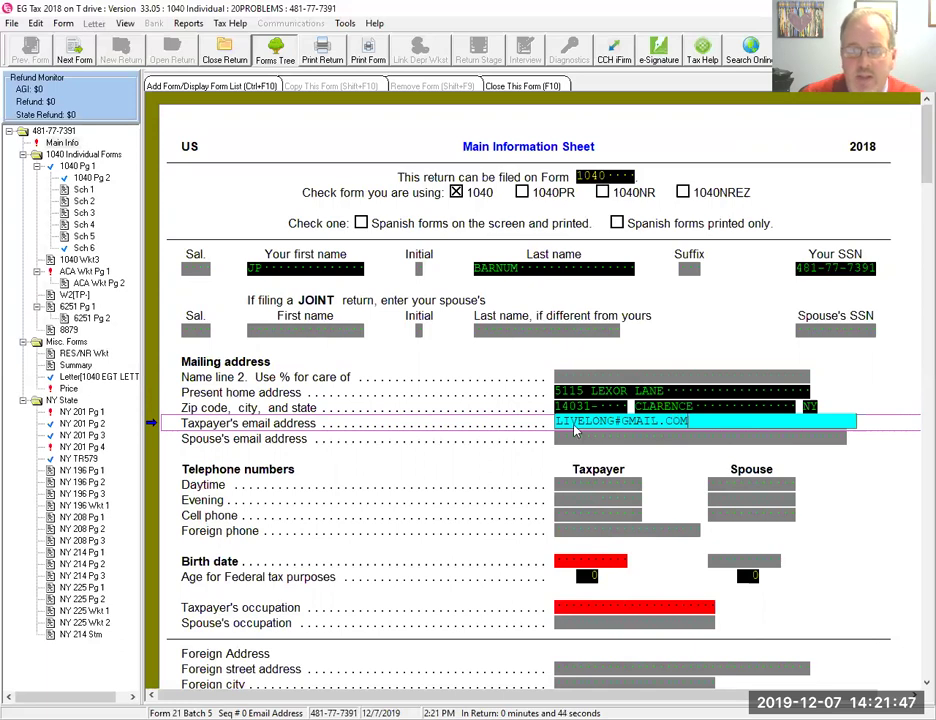
key("Return")
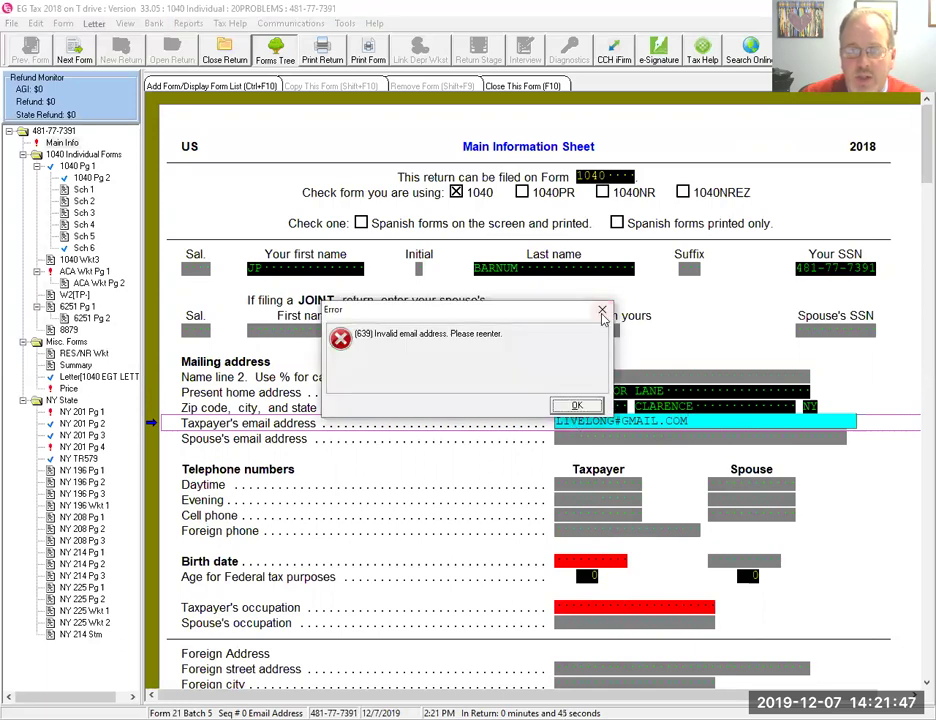
key("Return")
key("Right")
key("Right")
key("Right")
key("Right")
key("Right")
key("Right")
key("Right")
key("Right")
key("Delete")
type("@")
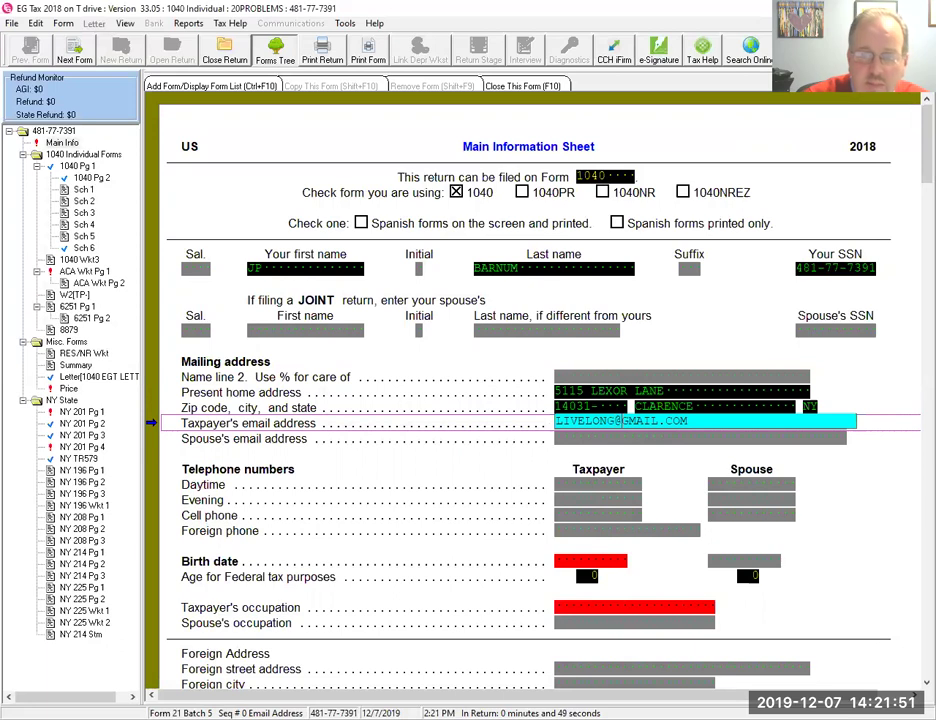
key("Return")
Step: Enter the taxpayer's daytime and cell phone numbers
left_click(610, 483)
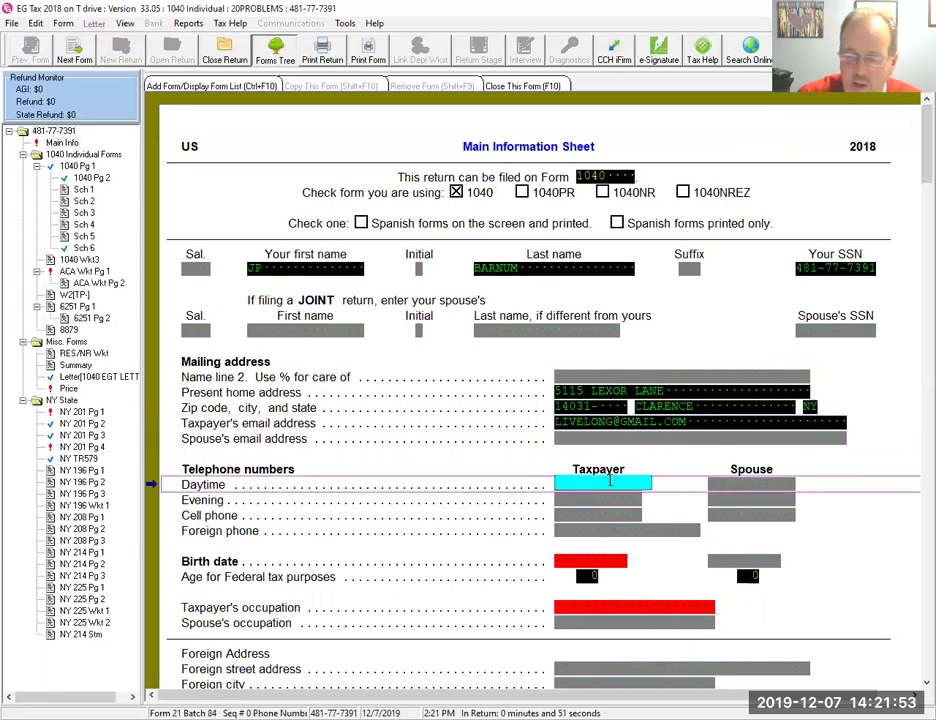
key("Return")
key("Tab")
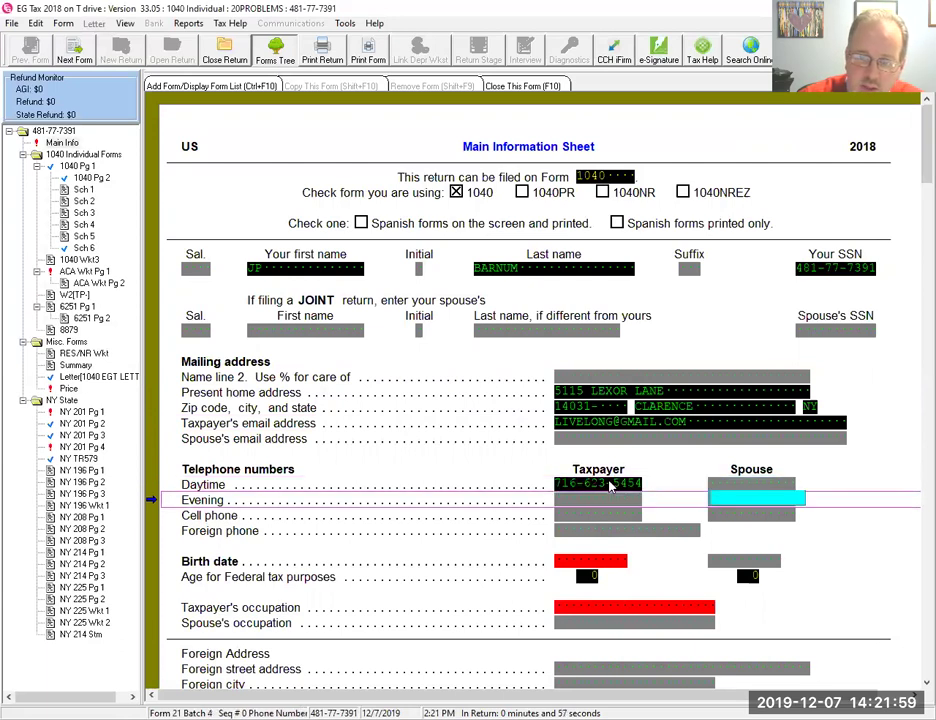
key("Tab")
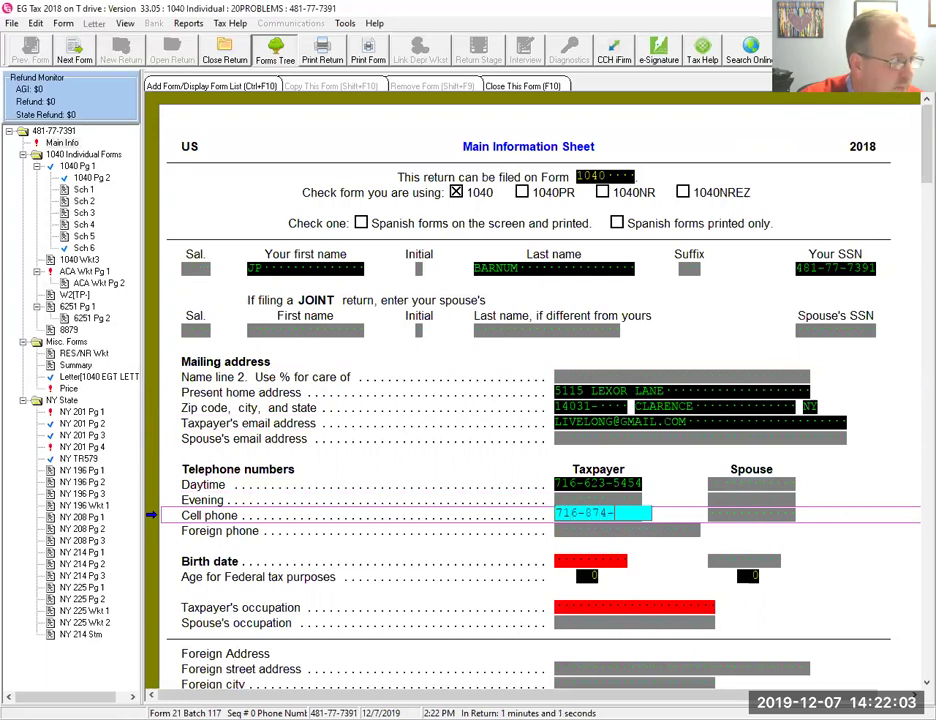
key("Return")
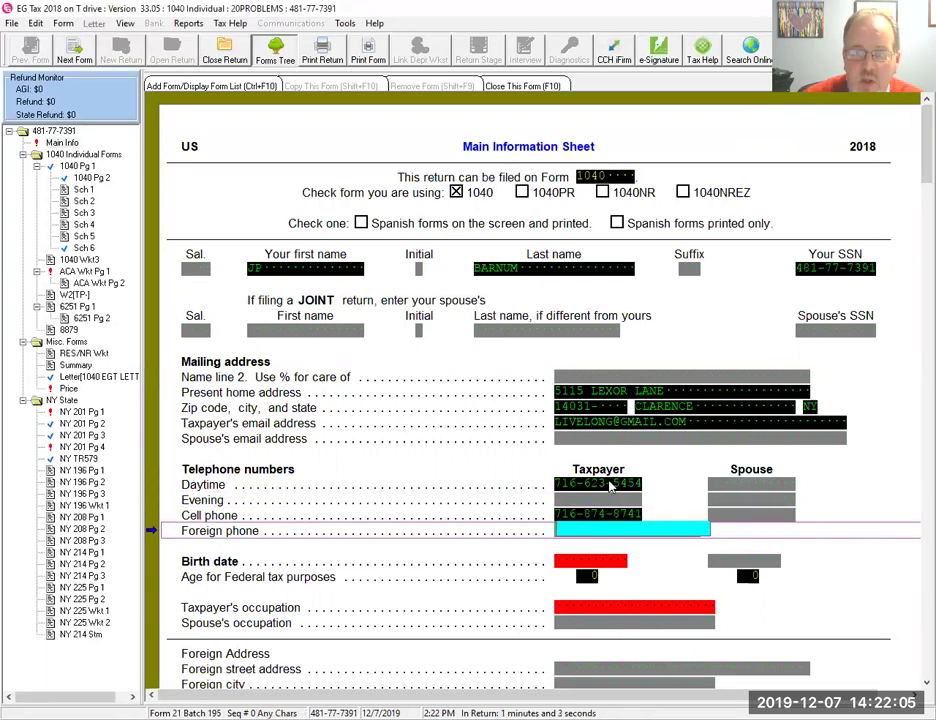
key("Return")
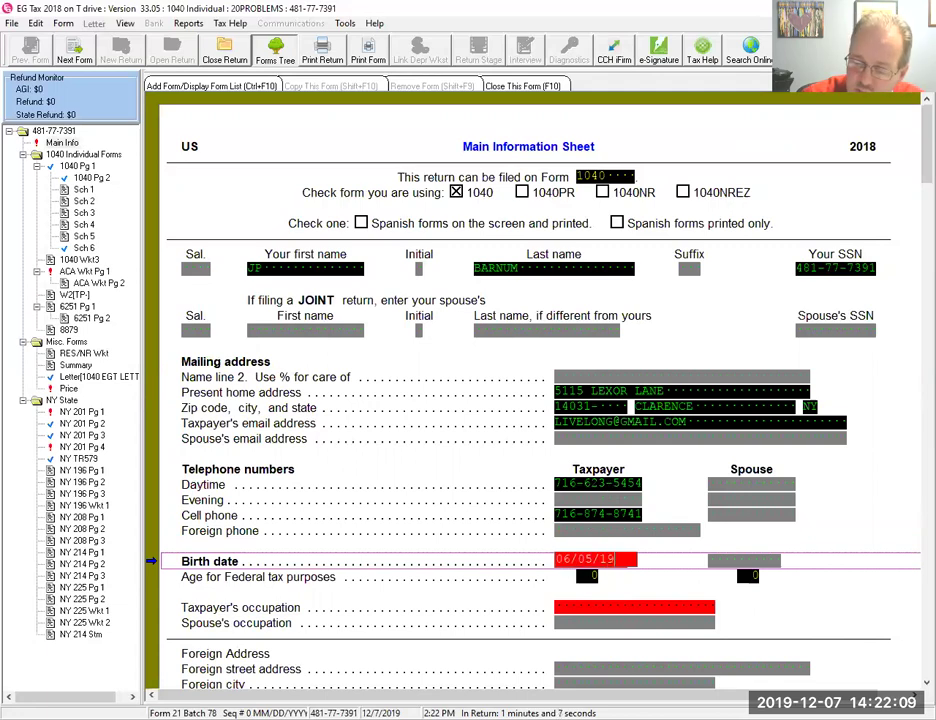
Step: Enter the taxpayer's birth date and set the occupation to SELF EMPLOYED
key("Return")
scroll(588, 428, "down", 3)
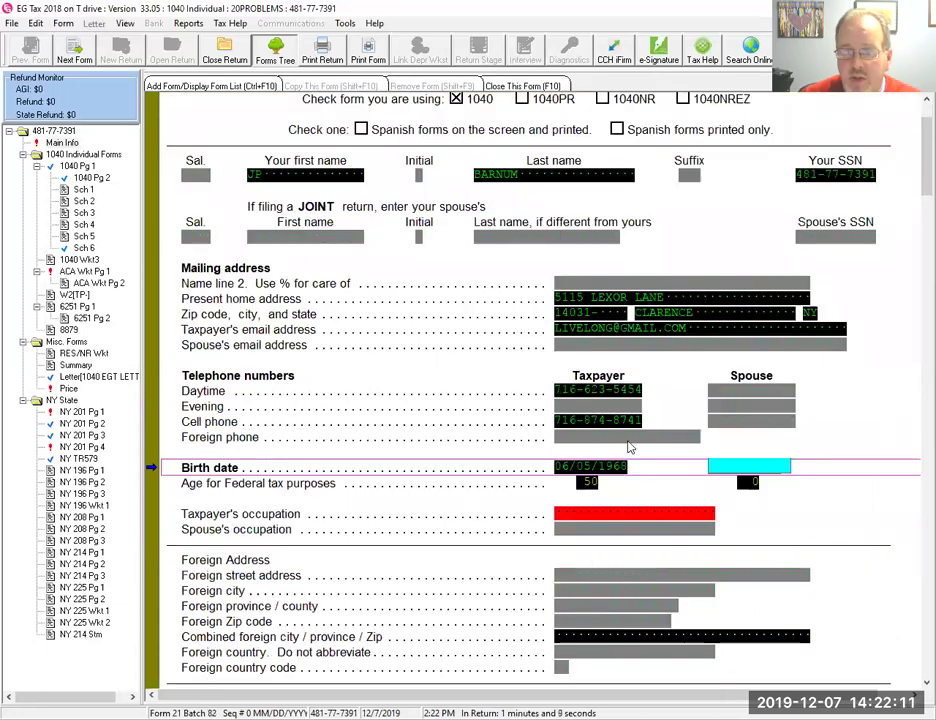
left_click(637, 421)
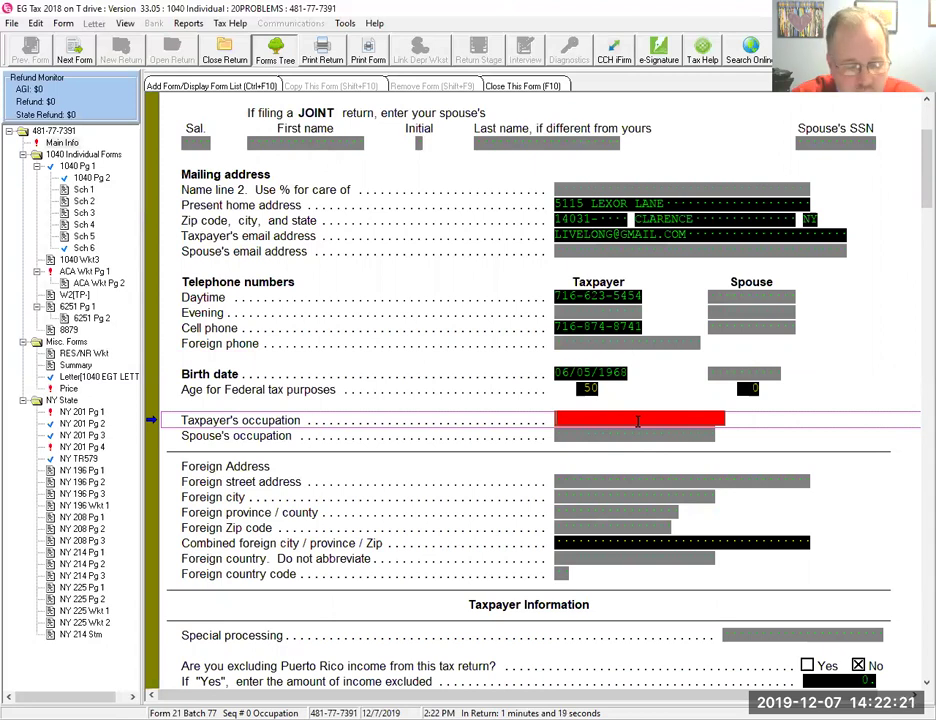
type("SELF EMO")
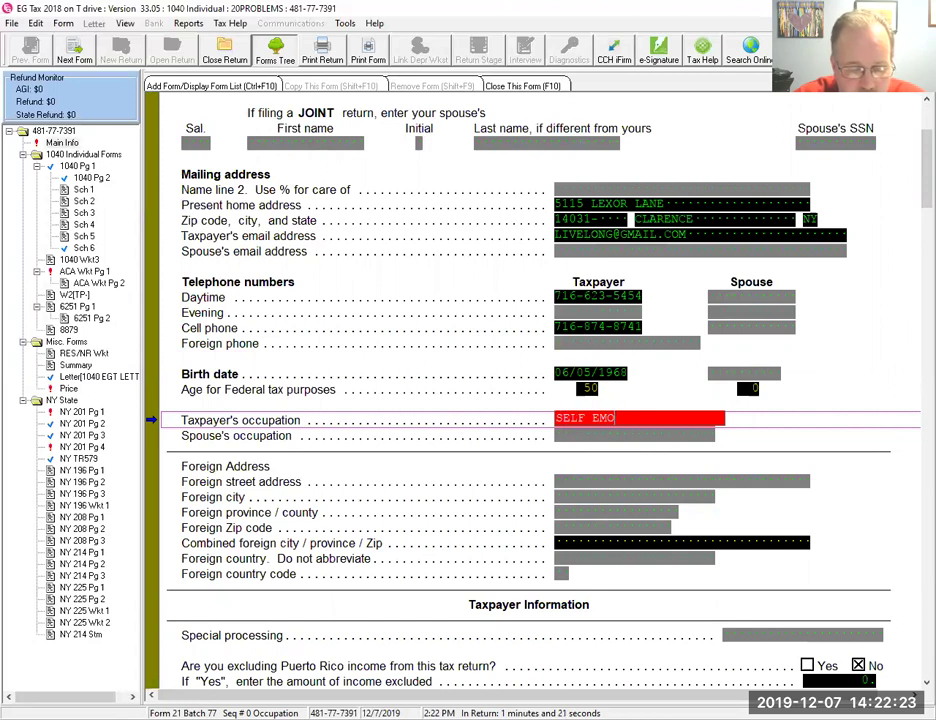
key("BackSpace")
type("POLYED")
key("Return")
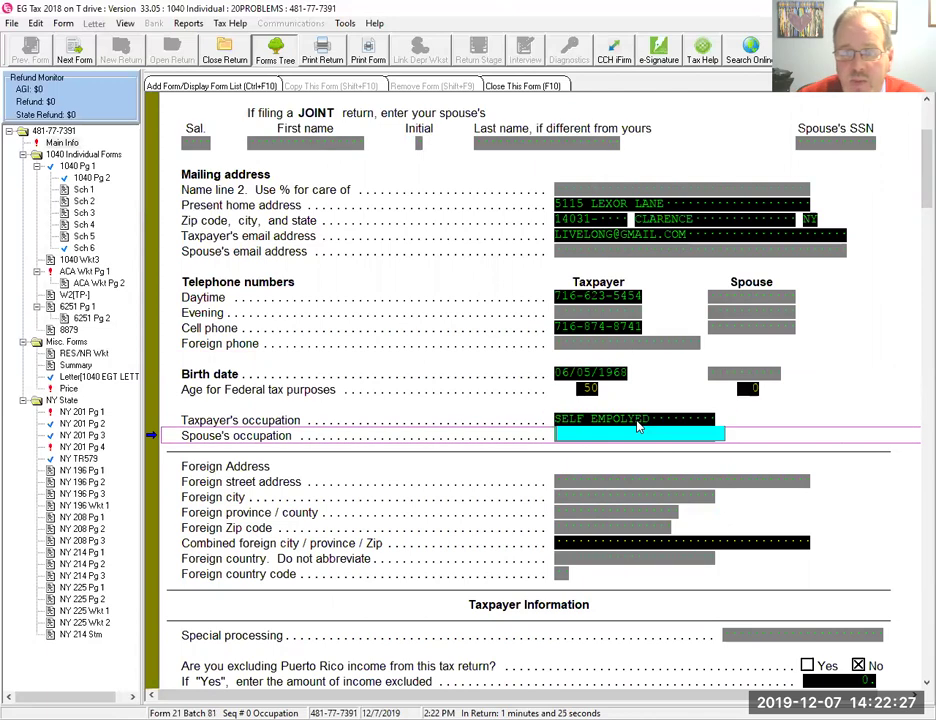
scroll(432, 355, "down", 10)
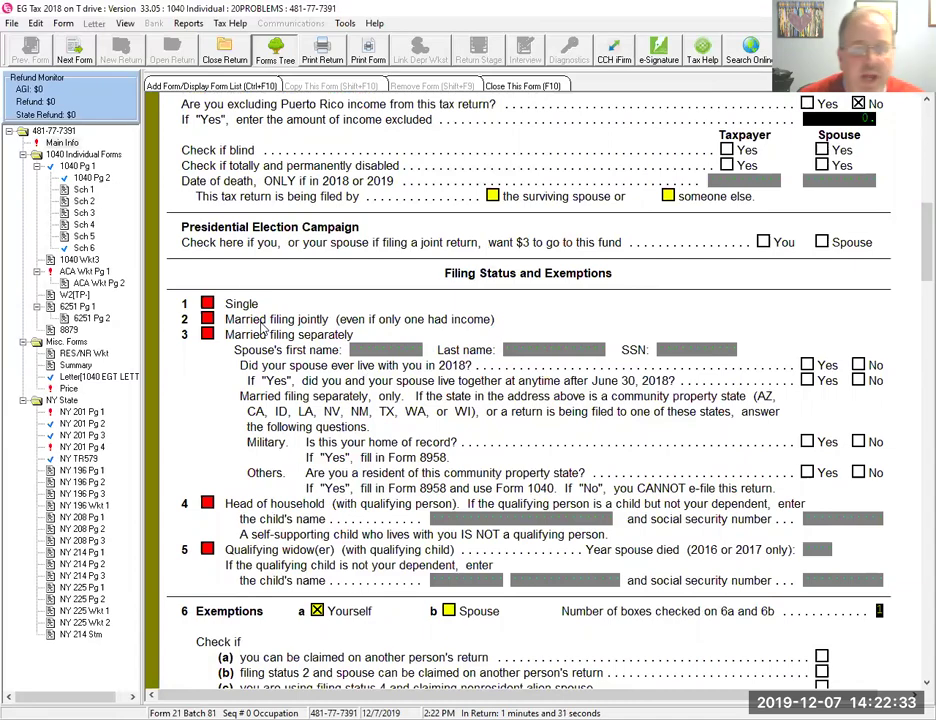
Step: Set the filing status to Single
left_click(207, 304)
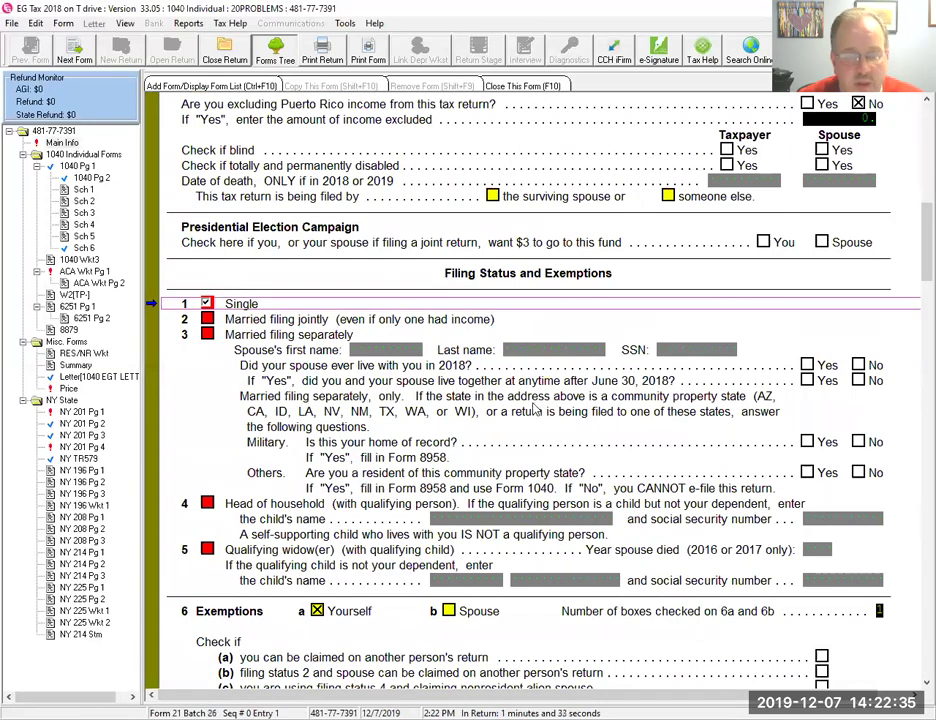
scroll(560, 440, "down", 10)
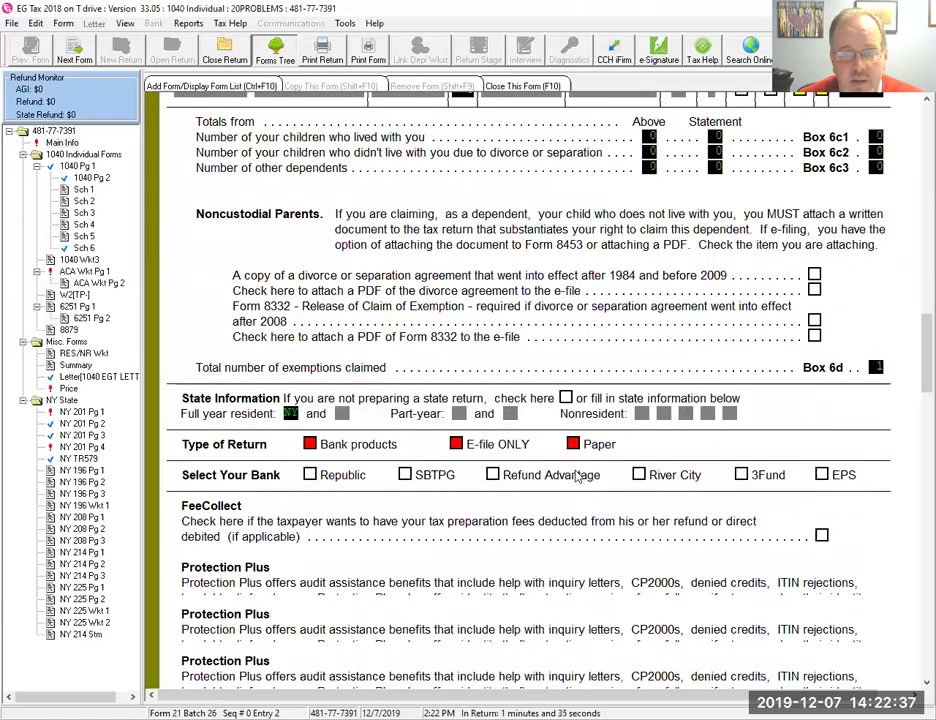
scroll(576, 476, "down", 2)
scroll(784, 466, "down", 5)
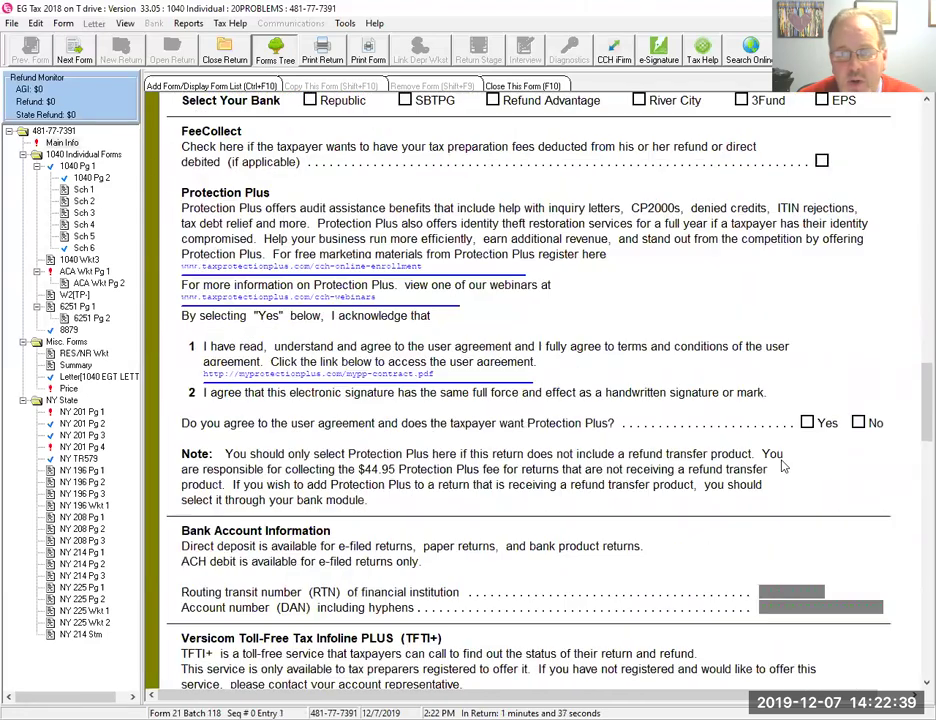
scroll(784, 466, "down", 2)
Step: Enter the bank routing transit number and account number for direct deposit
left_click(784, 498)
type("022000046")
left_click(785, 508)
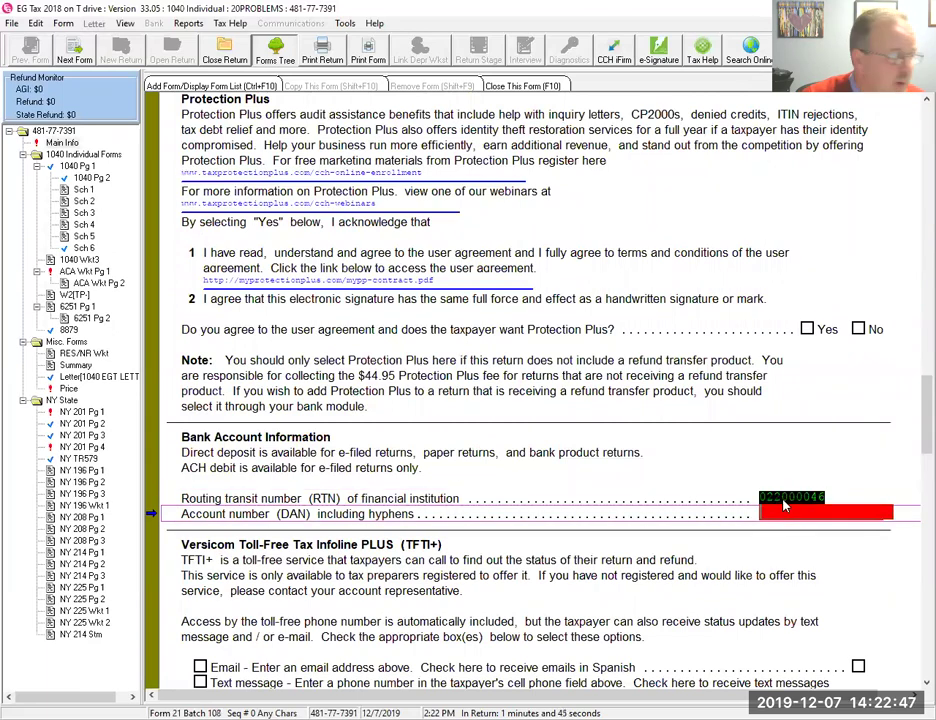
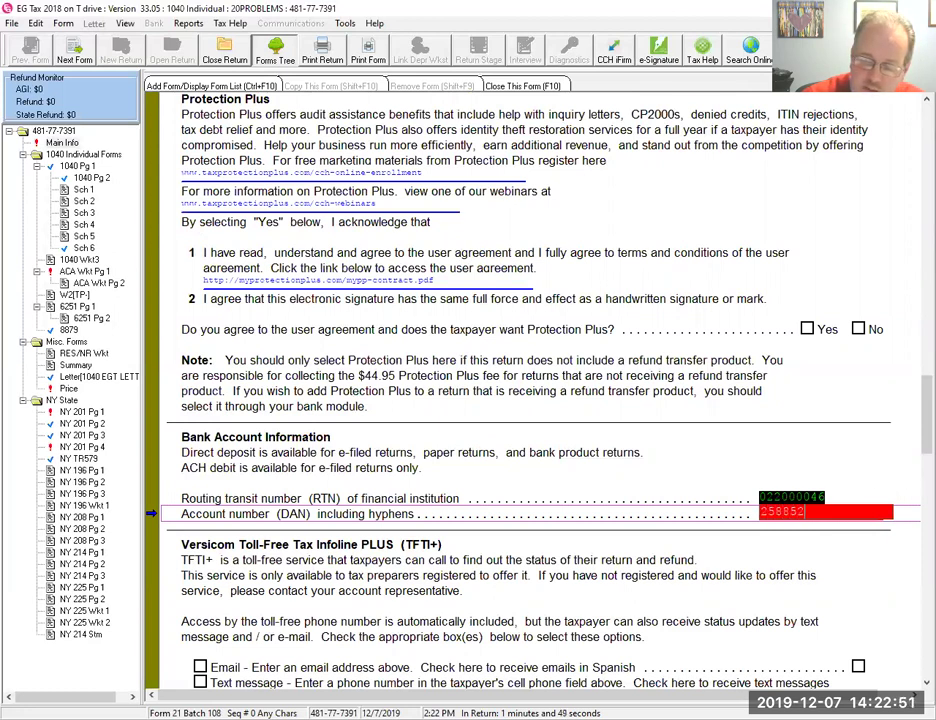
scroll(786, 507, "down", 12)
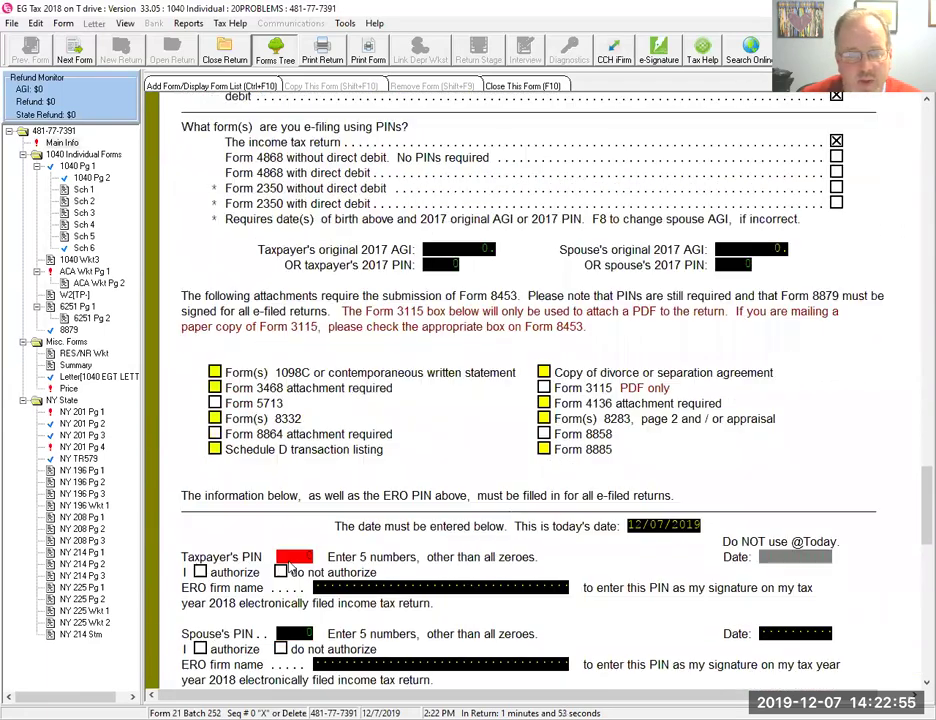
Step: Enter the taxpayer's signature PIN, date 12/07/2019, authorization, and Level 1 identity proofing
left_click(287, 557)
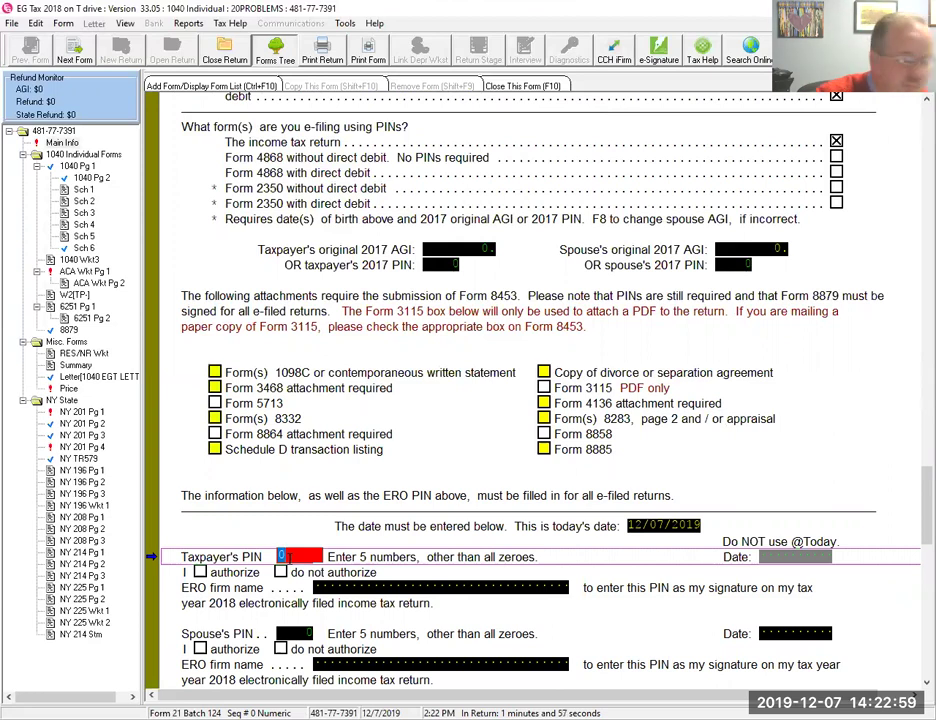
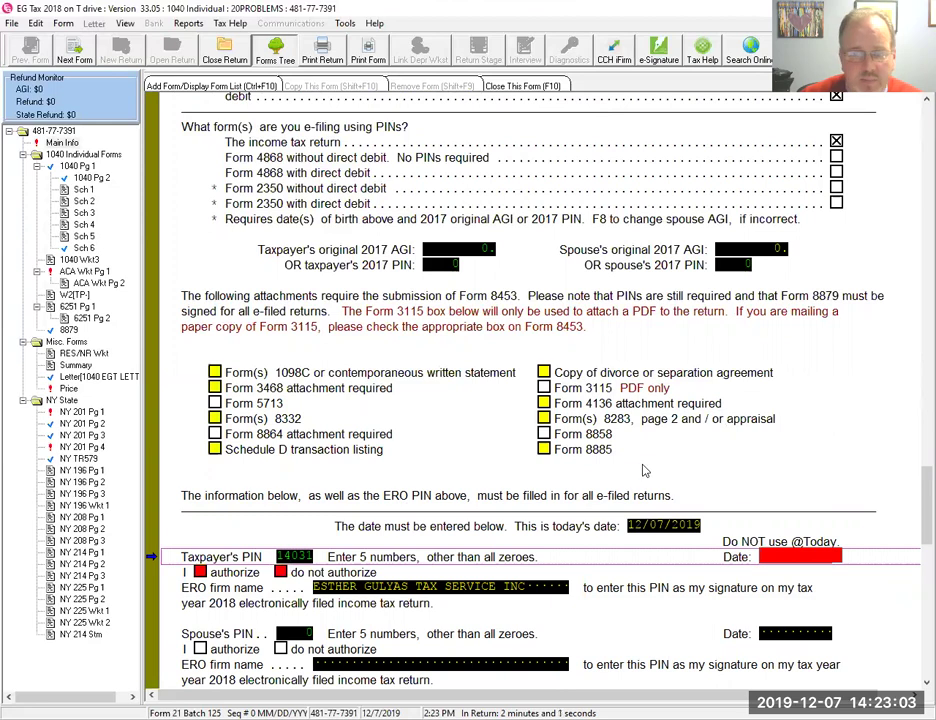
type("12/07/201")
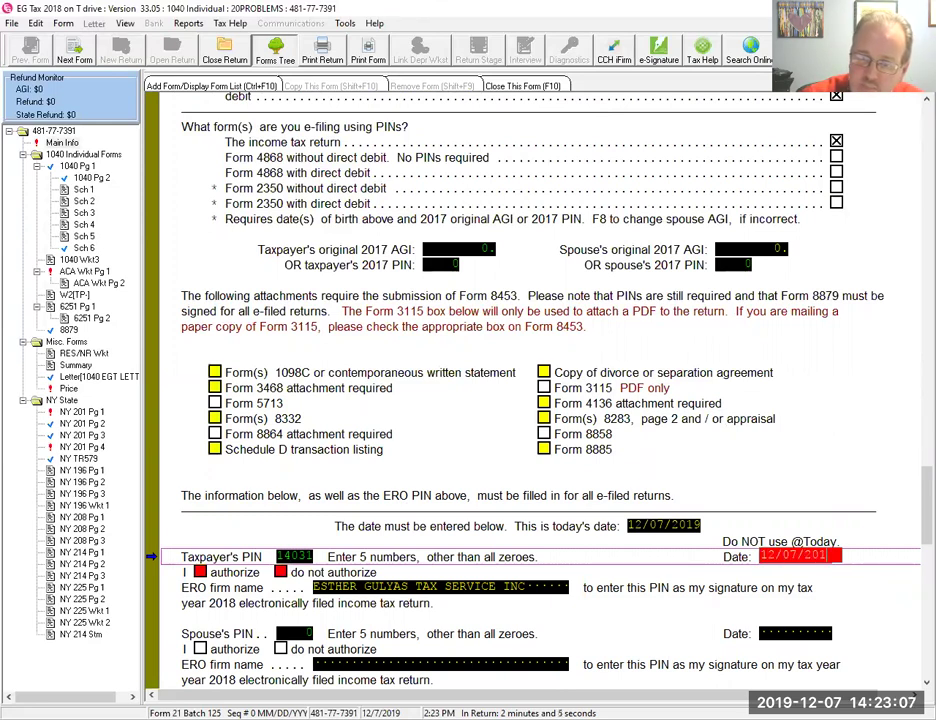
type("9x")
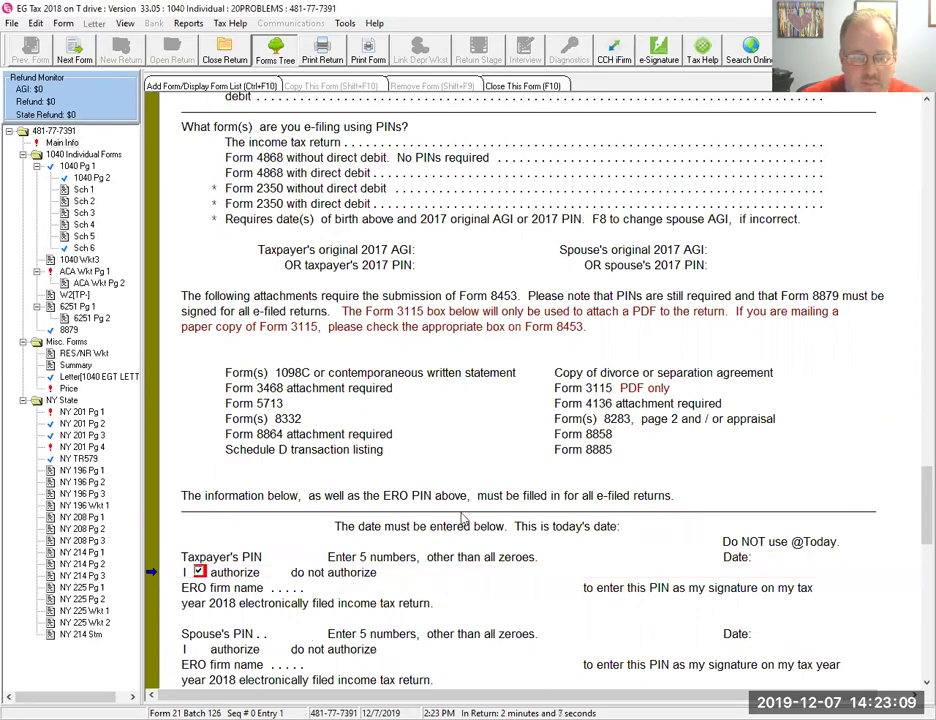
type("x")
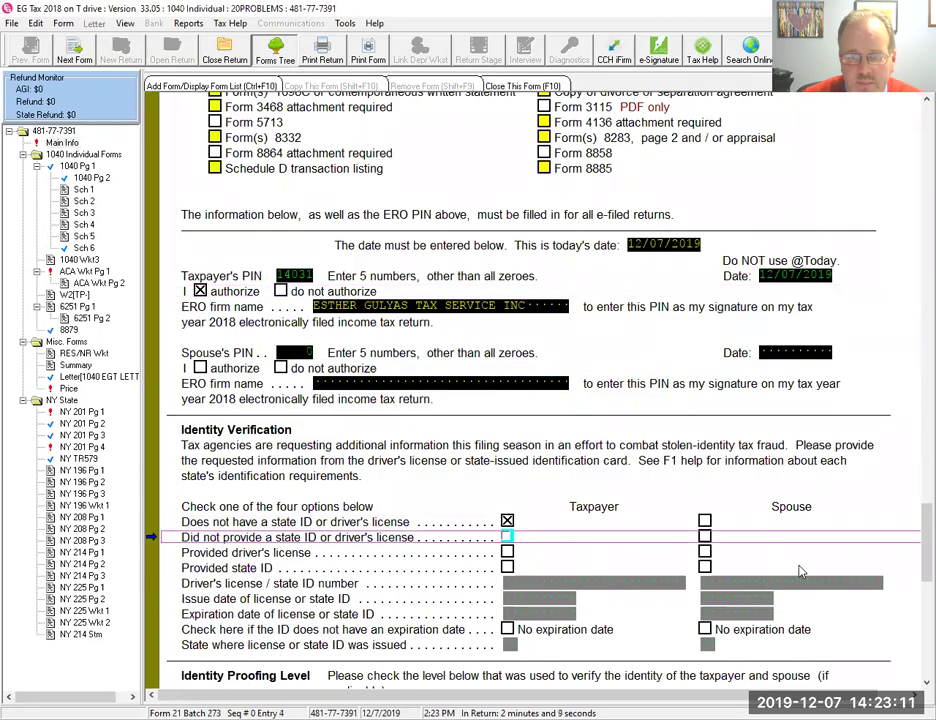
key("Return")
key("x")
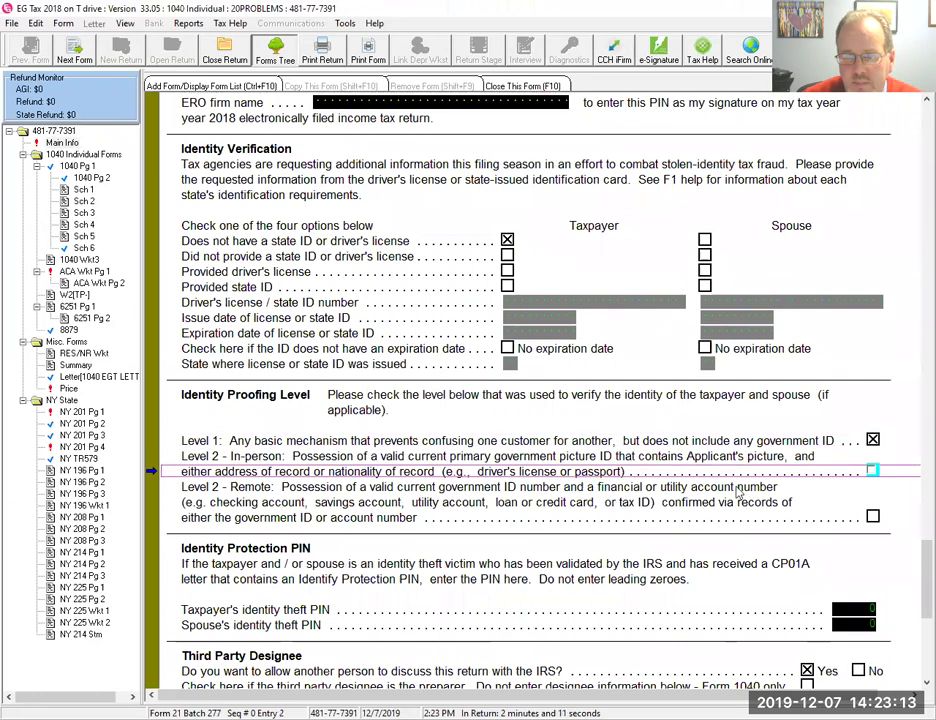
scroll(737, 492, "down", 5)
Step: Fill in preparer ID ELI with preparer date 12/07/2019
left_click(330, 404)
type("ELI")
key("Return")
type("12/07/2019")
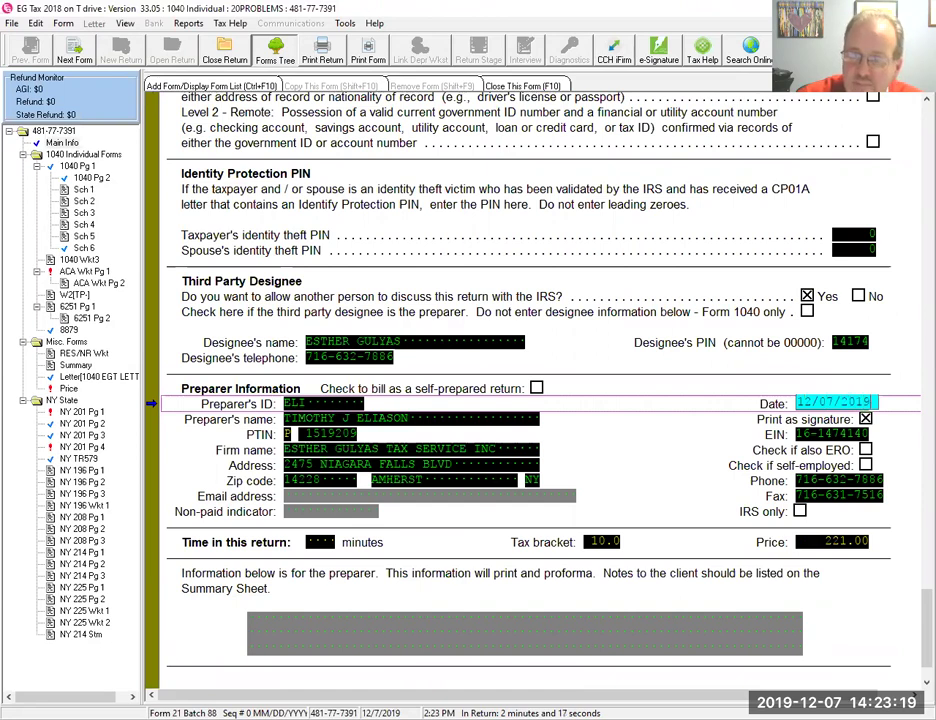
key("Return")
key("F10")
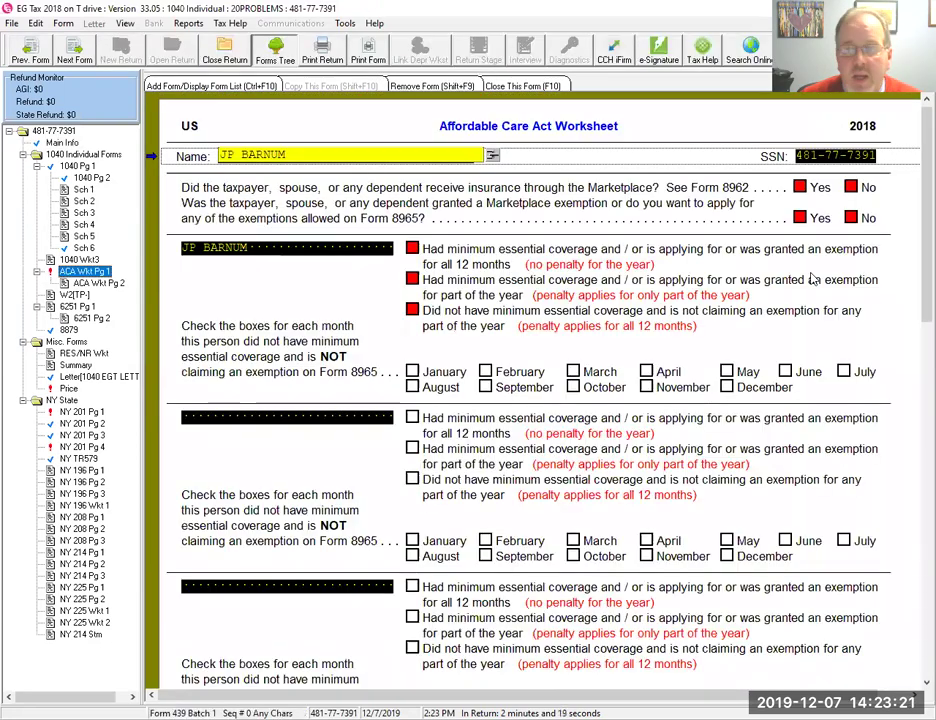
Step: Answer No to both Marketplace questions, mark 12-month minimum essential coverage, then go to Schedule 1
left_click(851, 187)
left_click(850, 217)
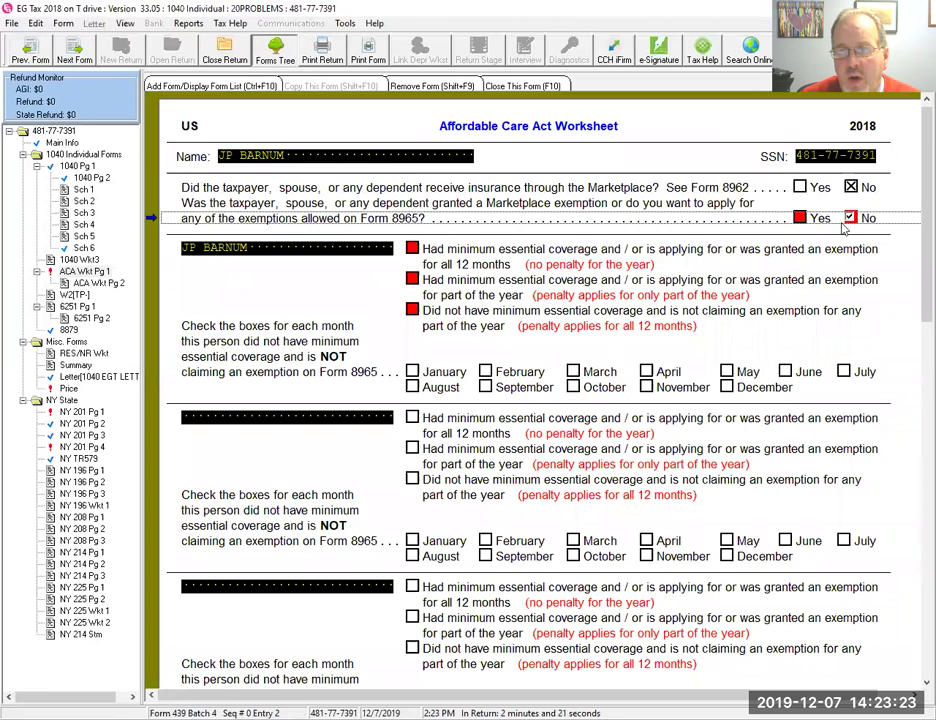
left_click(412, 249)
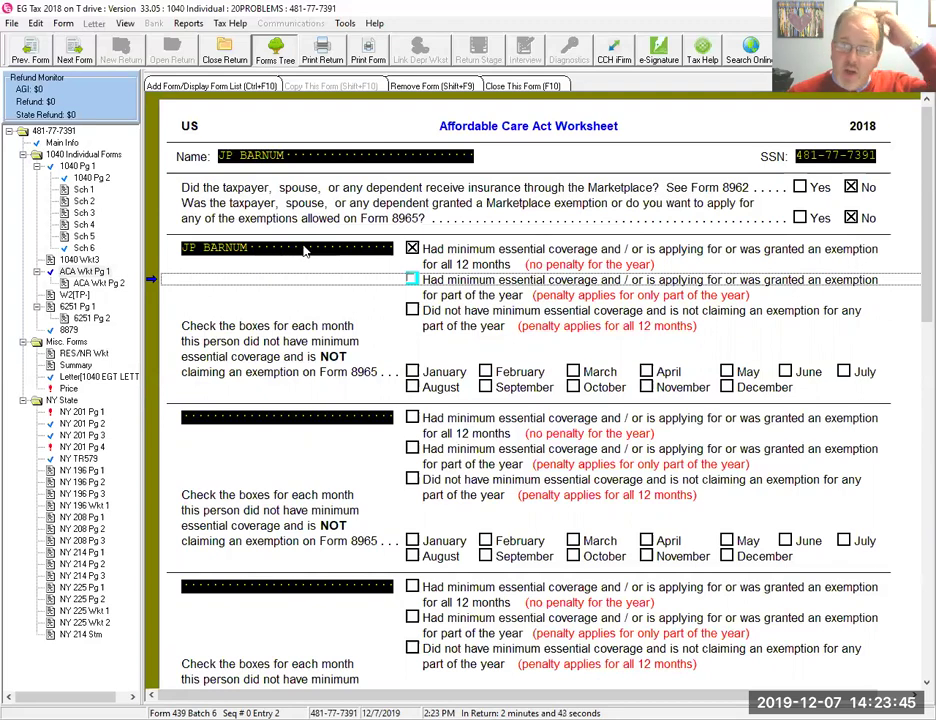
left_click(84, 190)
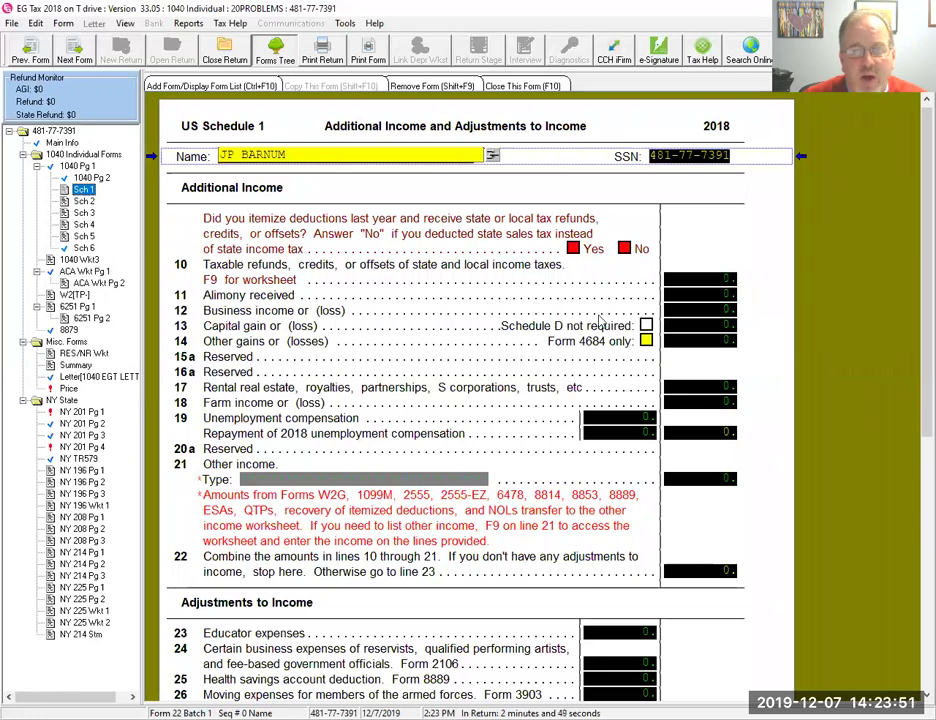
Step: Link Schedule 1 line 12 business income to a new Schedule C
left_click(697, 311)
key("F9")
left_click(444, 262)
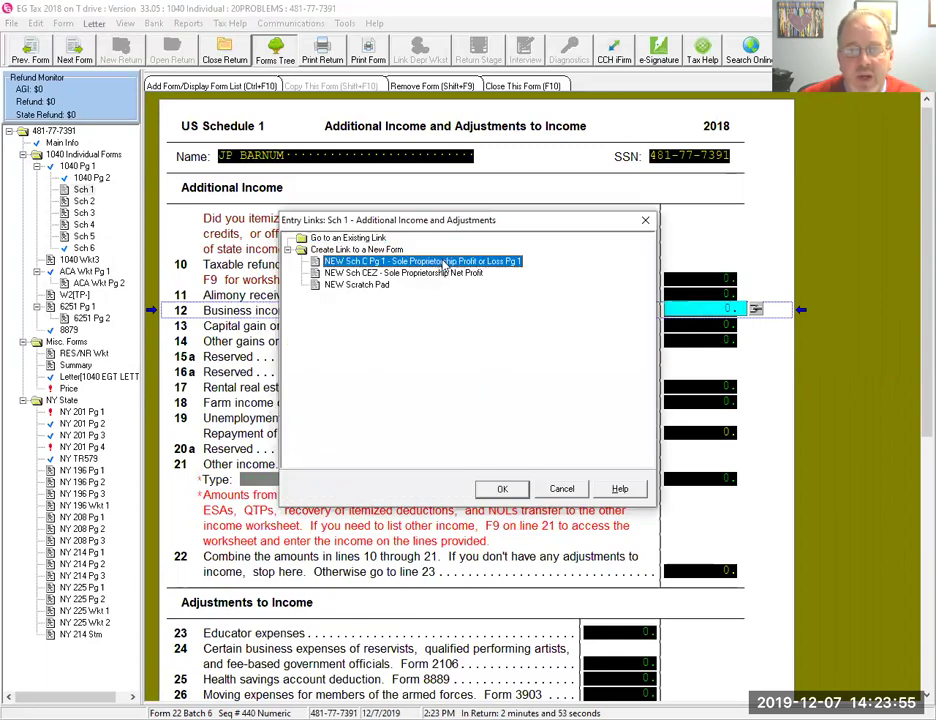
left_click(503, 488)
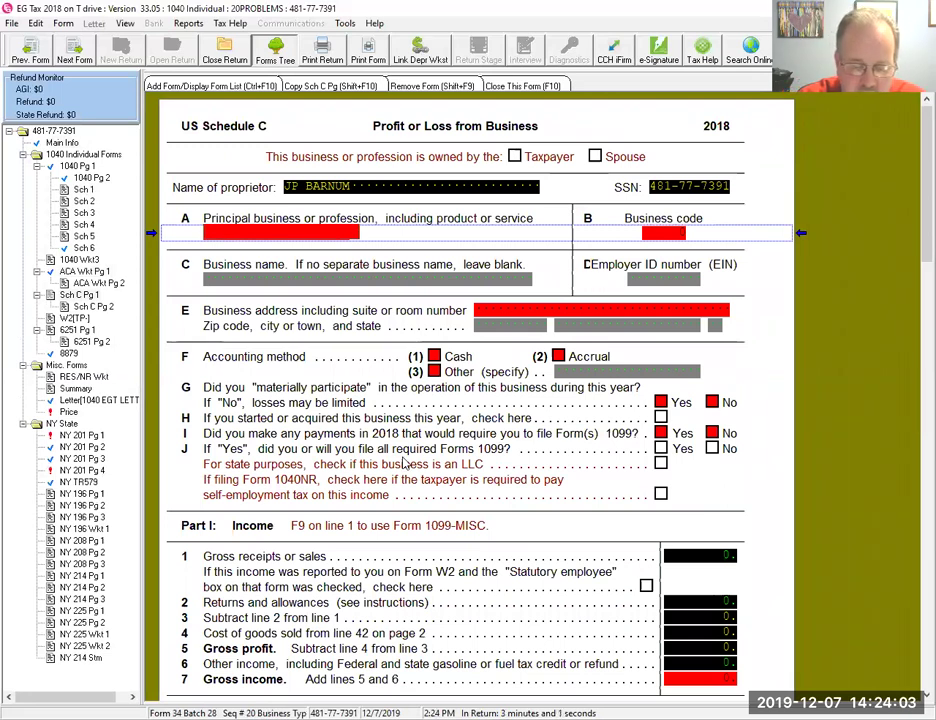
Step: Describe the business as INSURANCE SALES, code 524210, named LIVE LONG INSURANCE
type("INS")
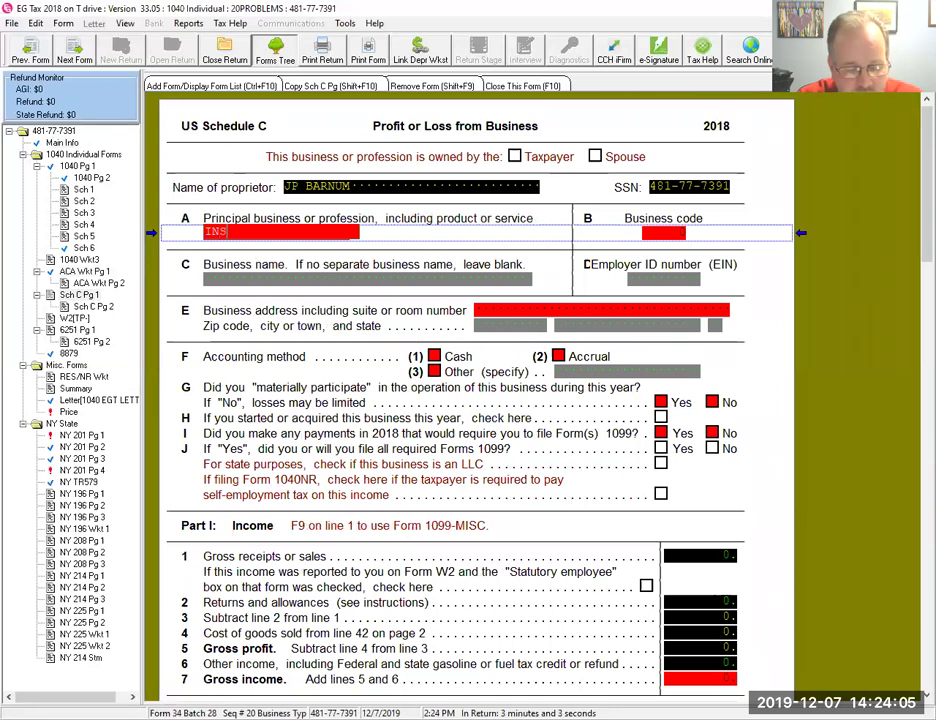
type("URANCE SALES")
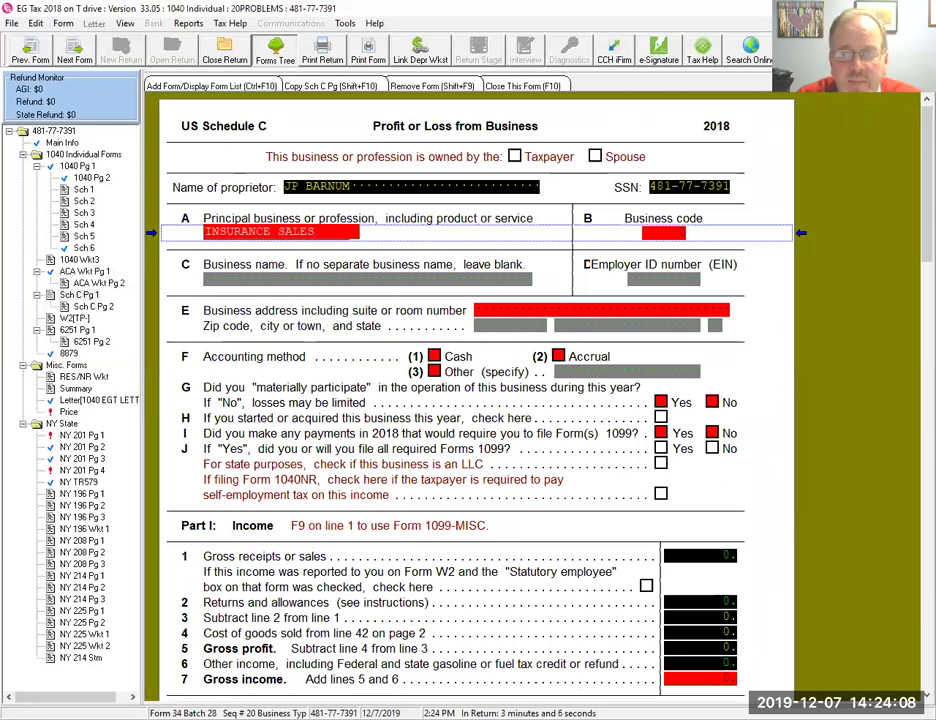
key("Tab")
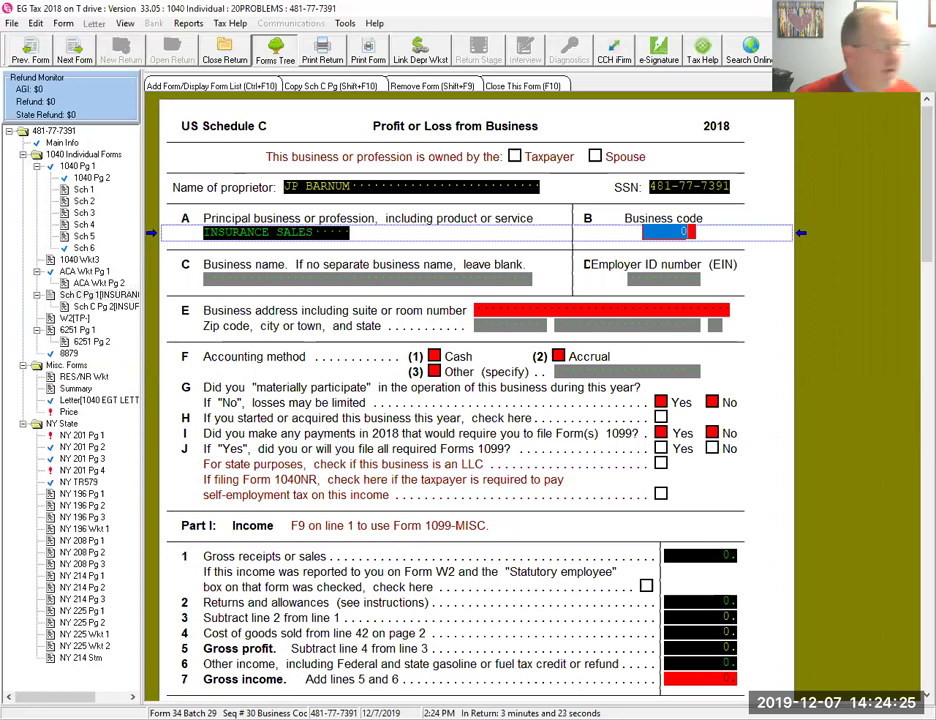
type("524")
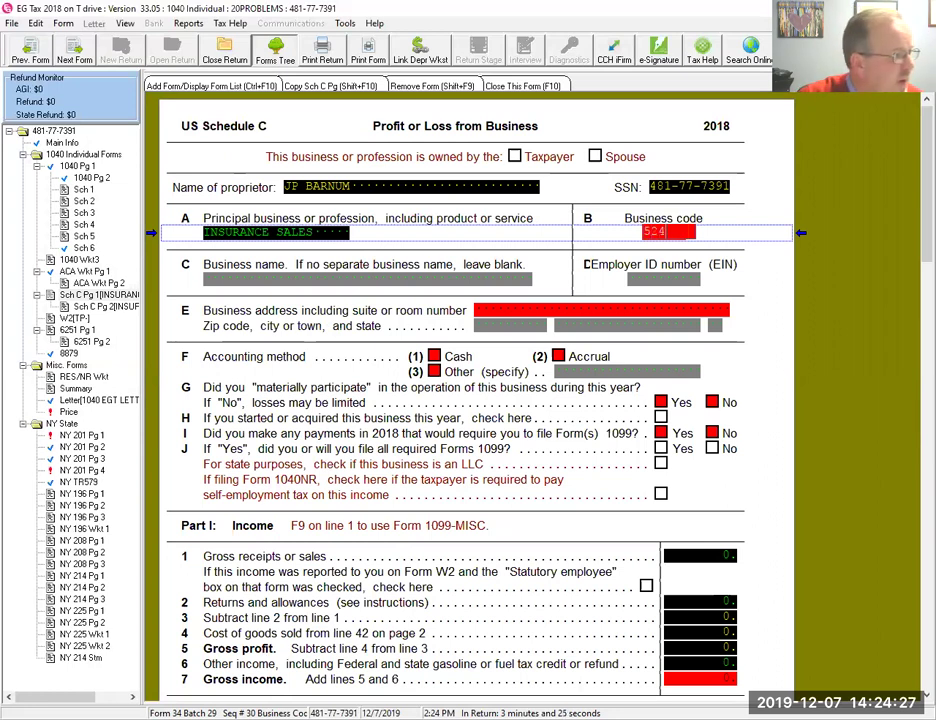
type("210")
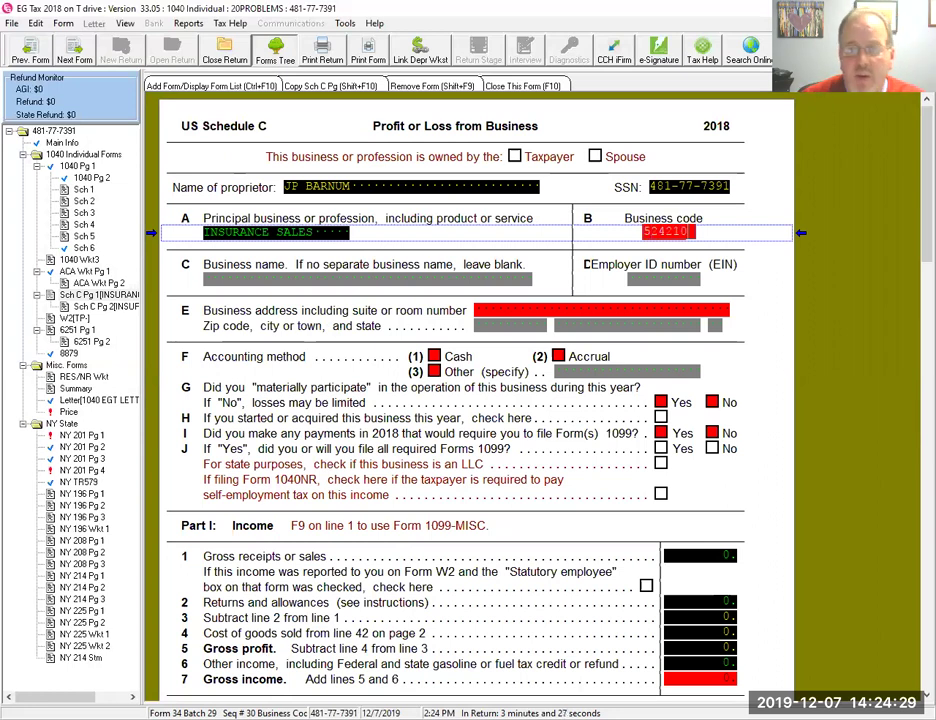
key("Return")
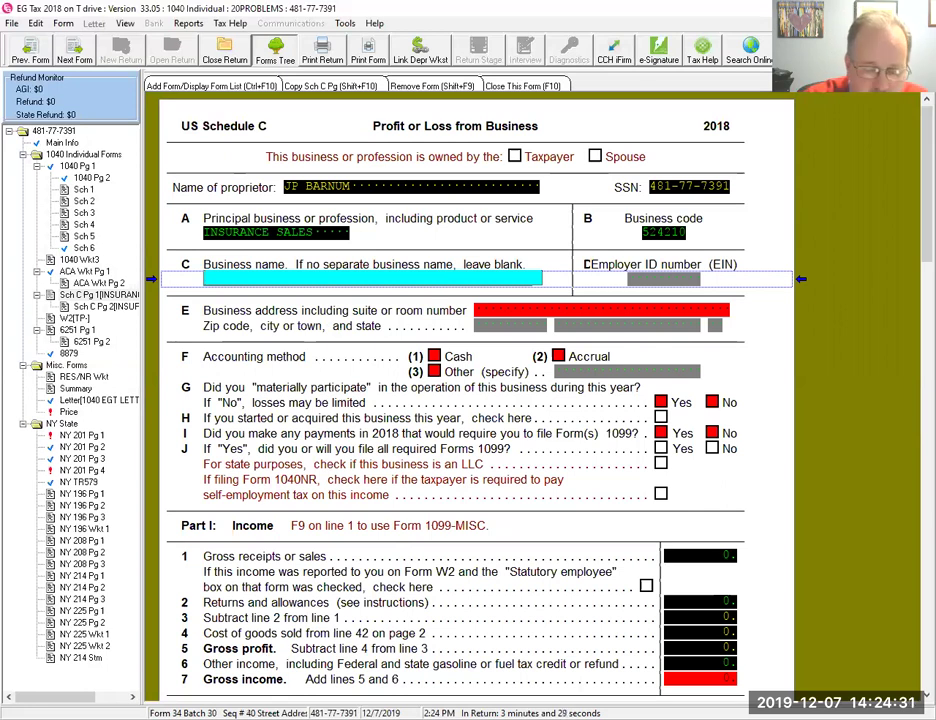
type("LIVE LONG INSURANCE")
Step: Enter the business street address and ZIP code on Schedule C, fixing the street-name typo
key("Return")
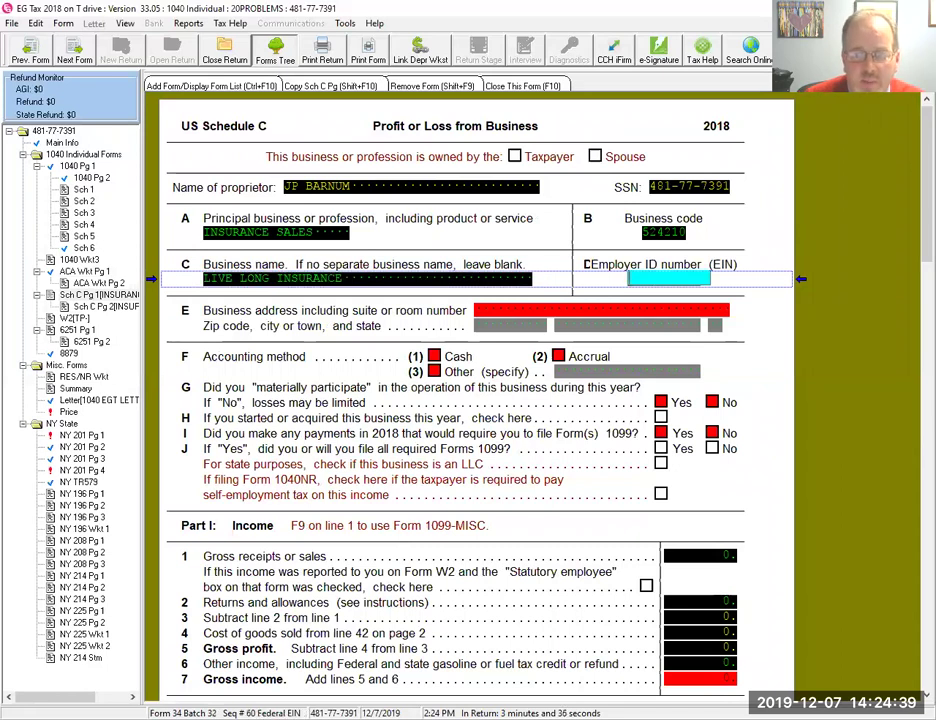
left_click(507, 311)
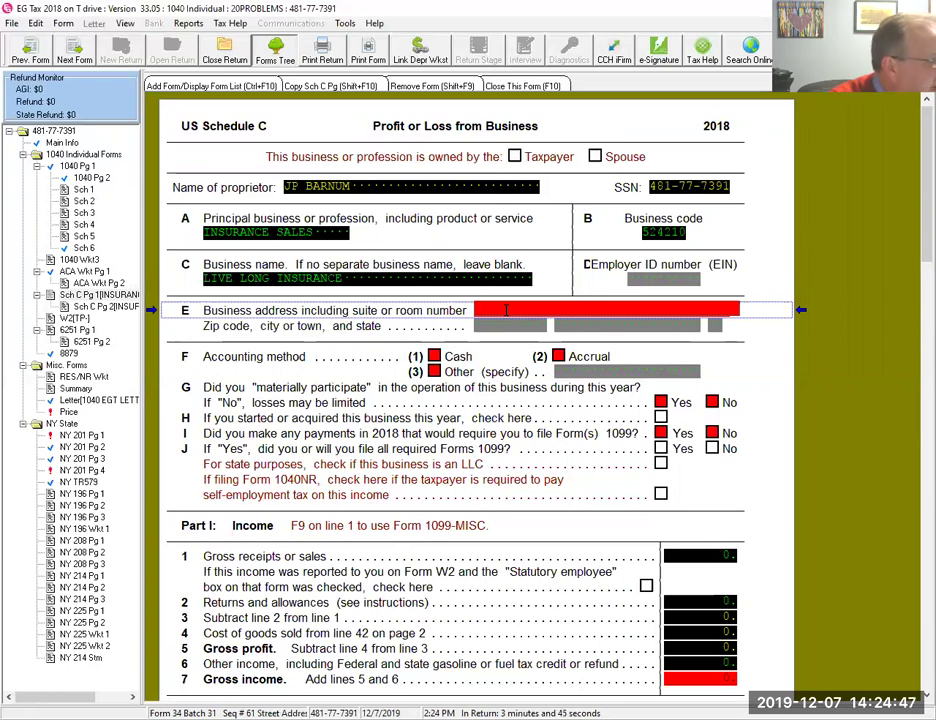
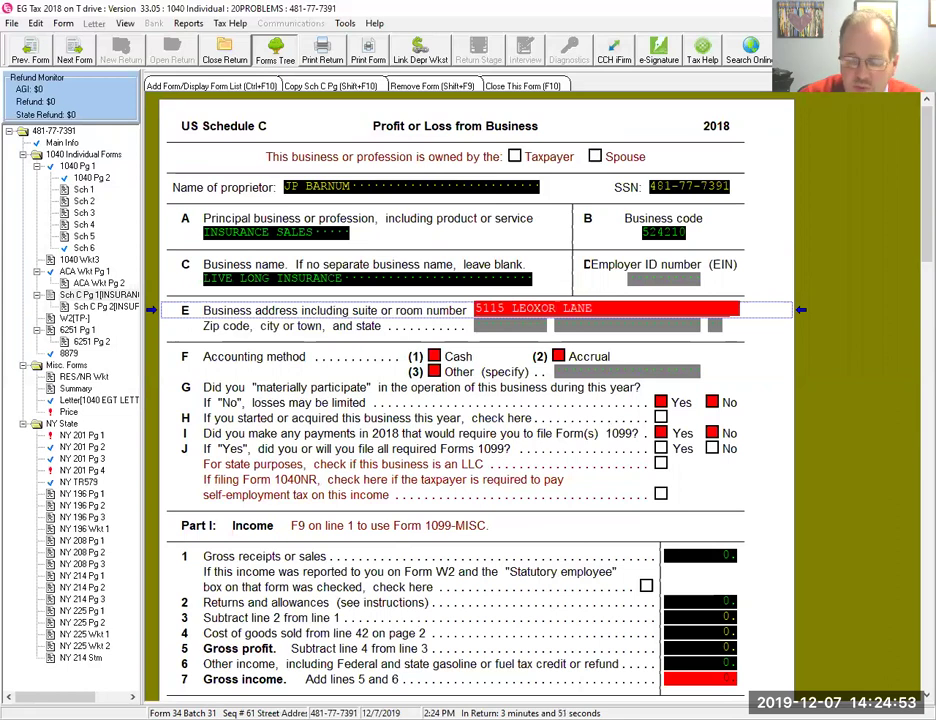
key("Return")
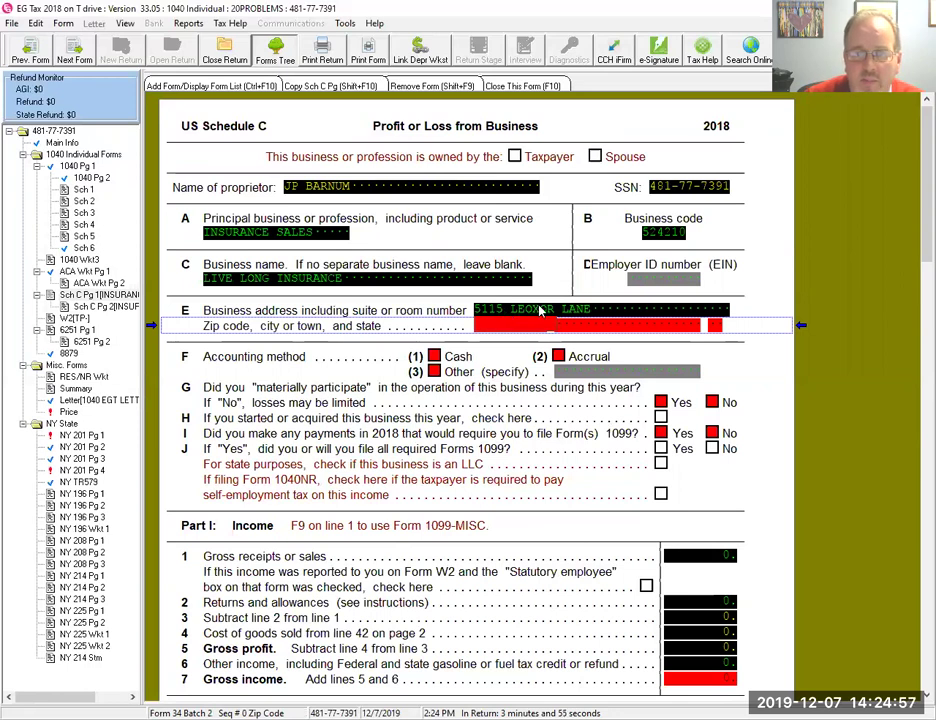
left_click(550, 313)
key("BackSpace")
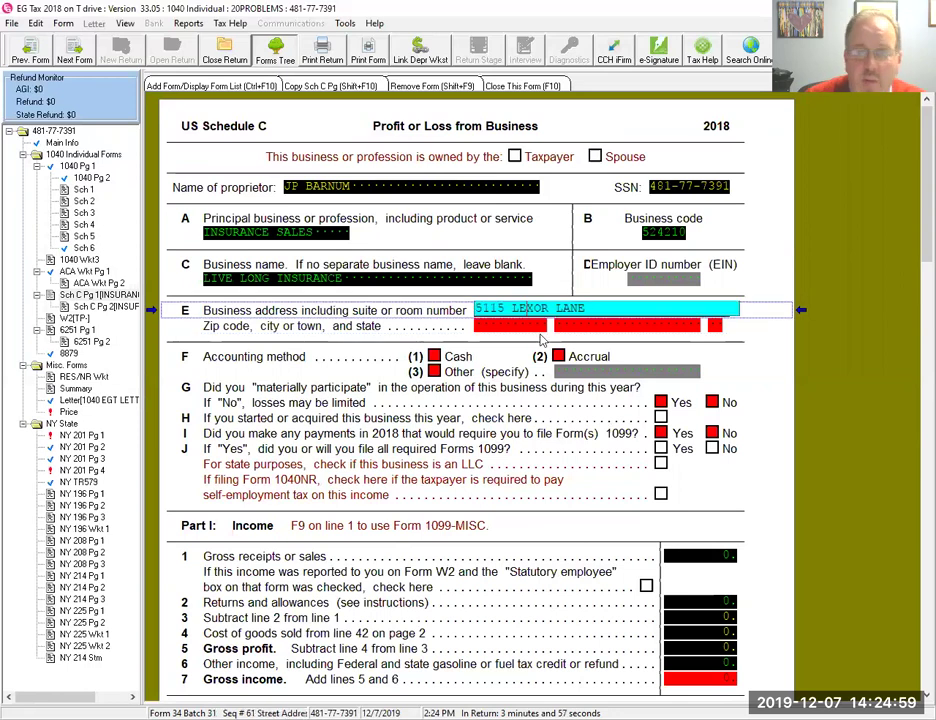
key("Return")
type("14031-")
key("Return")
key("Return")
Step: Mark Cash accounting, material participation Yes, 1099 payments No, and open line 1 link options
key("x")
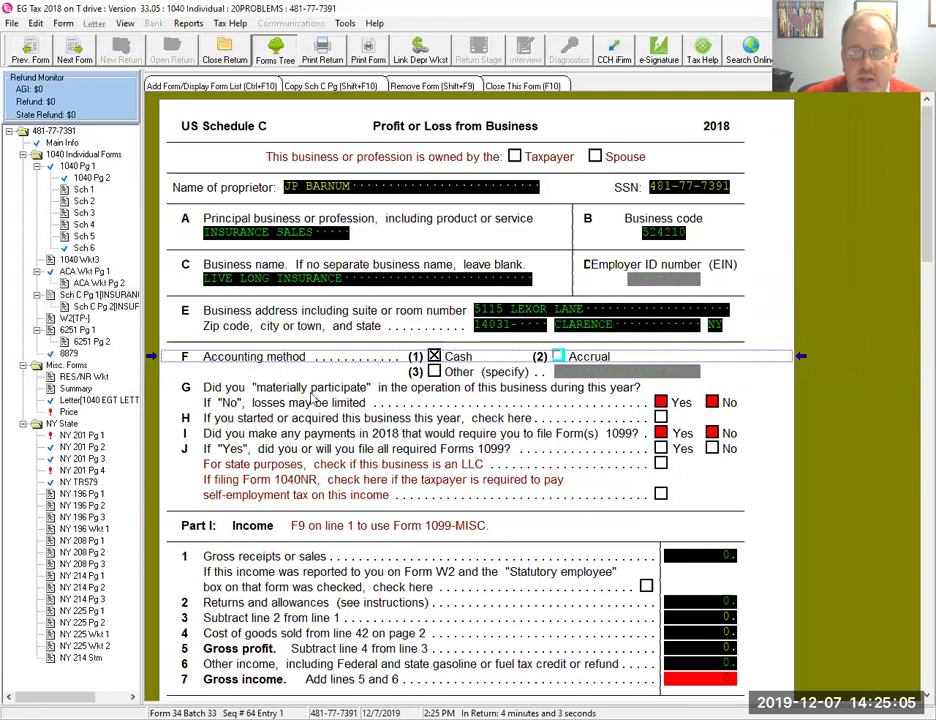
key("Return")
key("x")
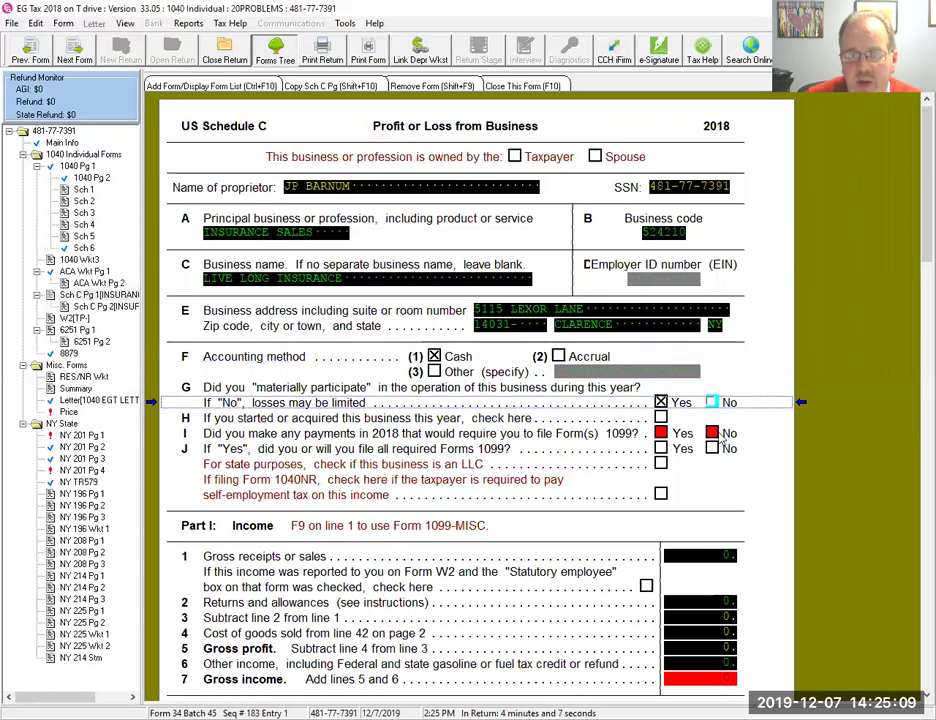
left_click(720, 437)
key("x")
left_click(714, 557)
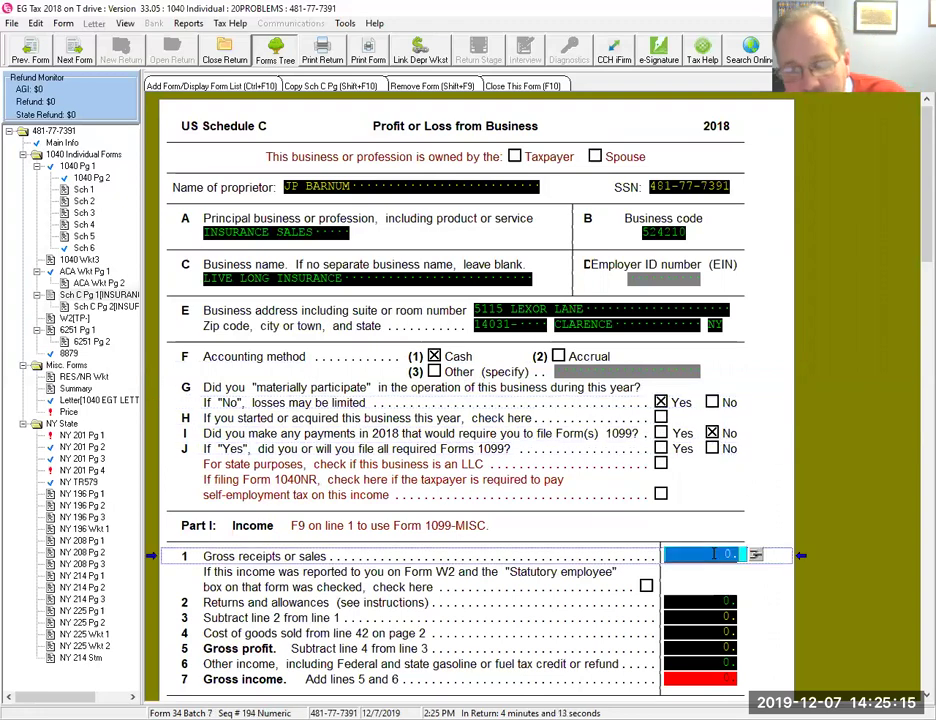
key("F9")
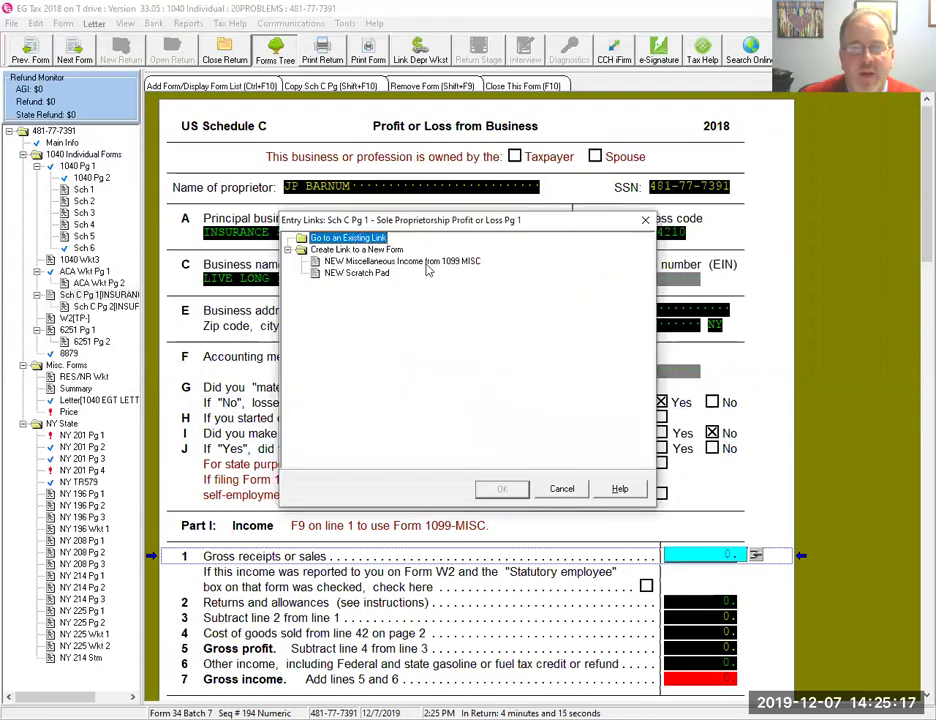
Step: Link a new taxpayer 1099-MISC to line 1 and enter the payer's EIN
left_click(426, 262)
left_click(501, 490)
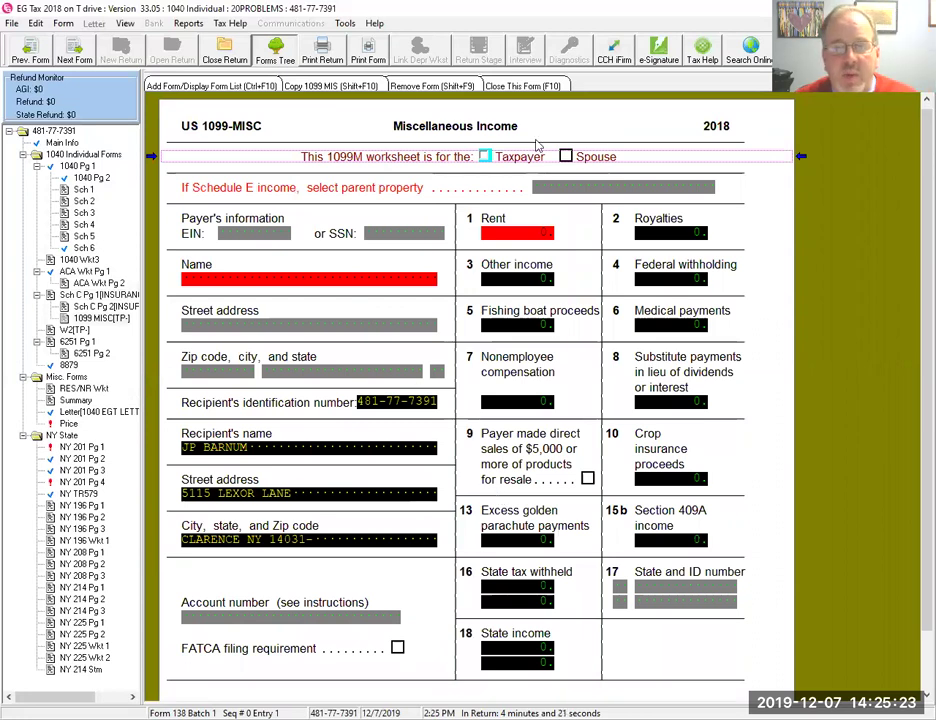
left_click(484, 159)
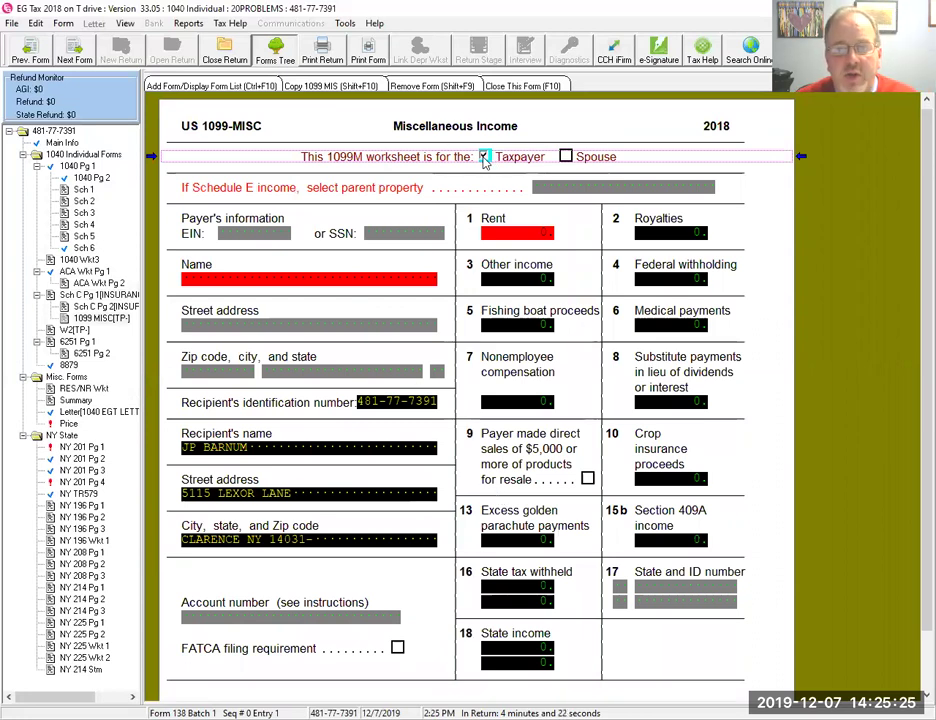
left_click(275, 231)
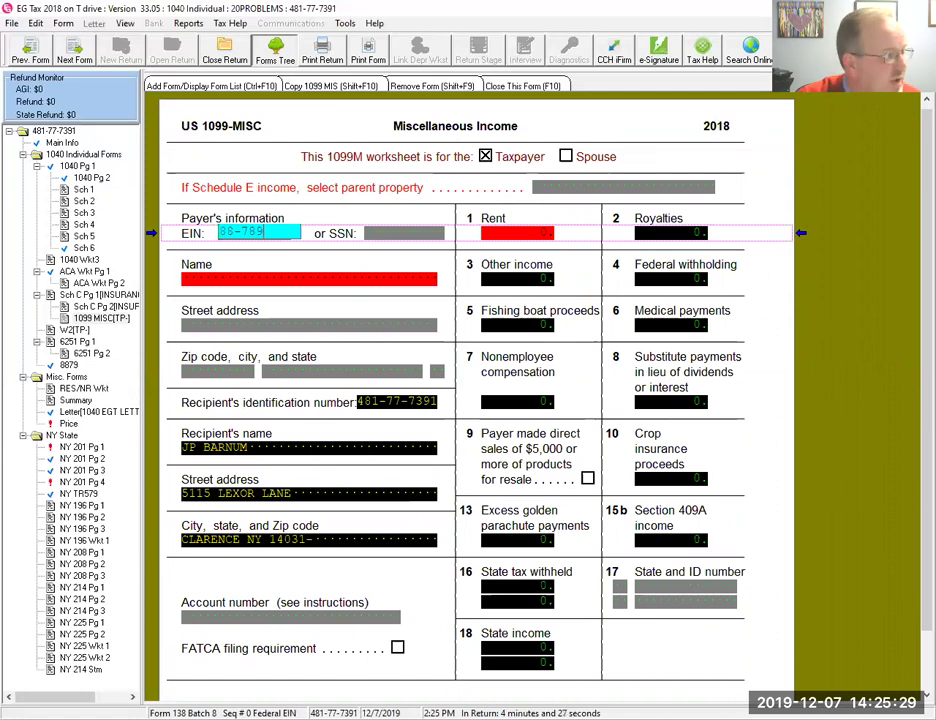
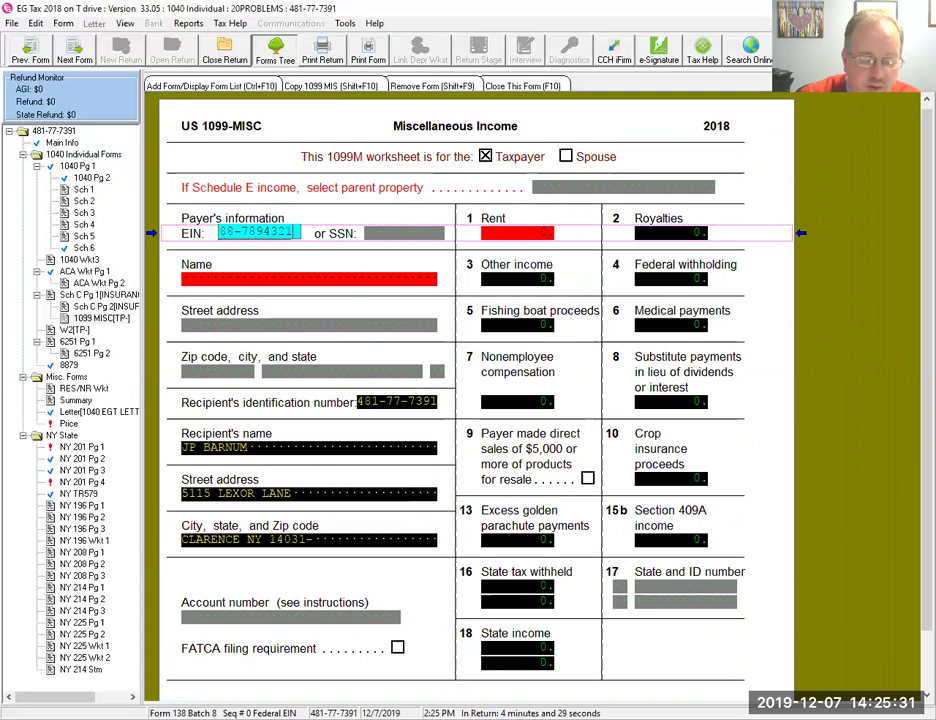
key("Return")
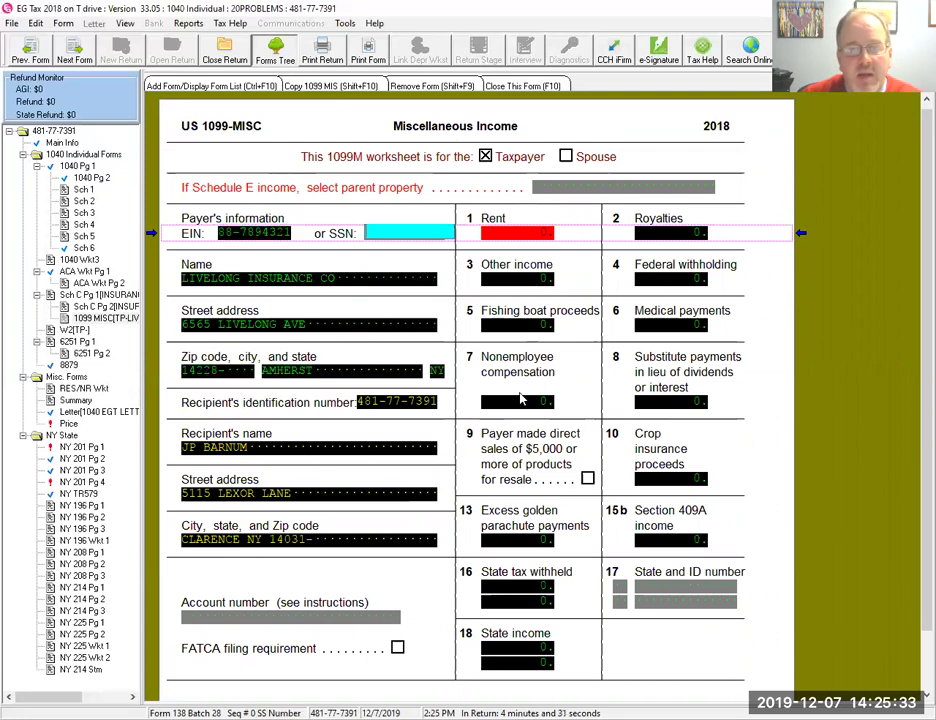
Step: Report 51,957 nonemployee compensation in box 7 of the 1099-MISC
left_click(518, 405)
type("51,957")
key("Return")
scroll(560, 399, "down", 1)
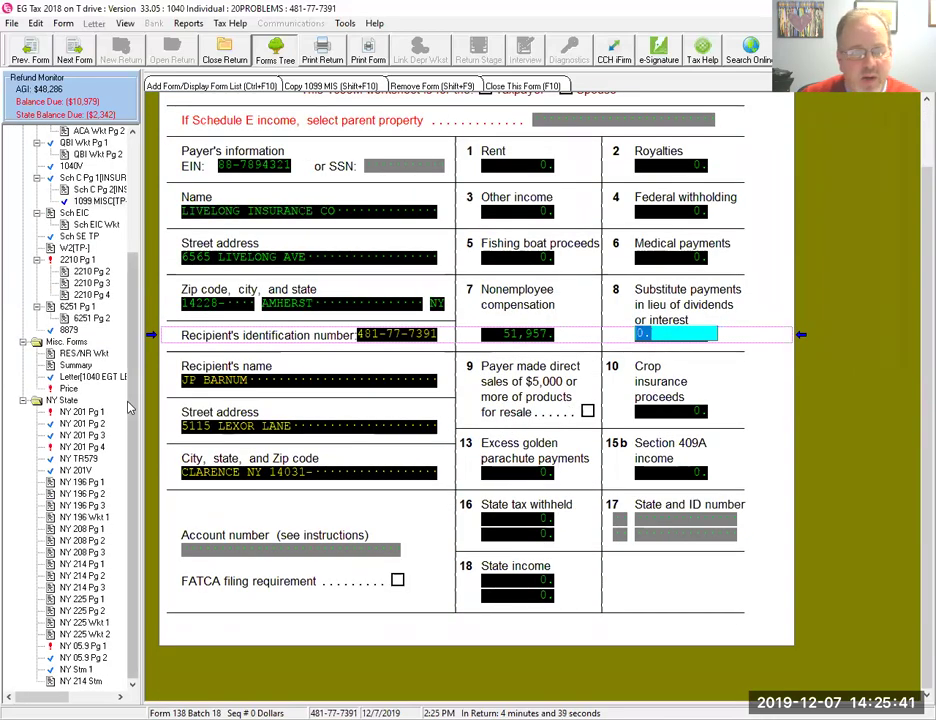
scroll(128, 405, "up", 2)
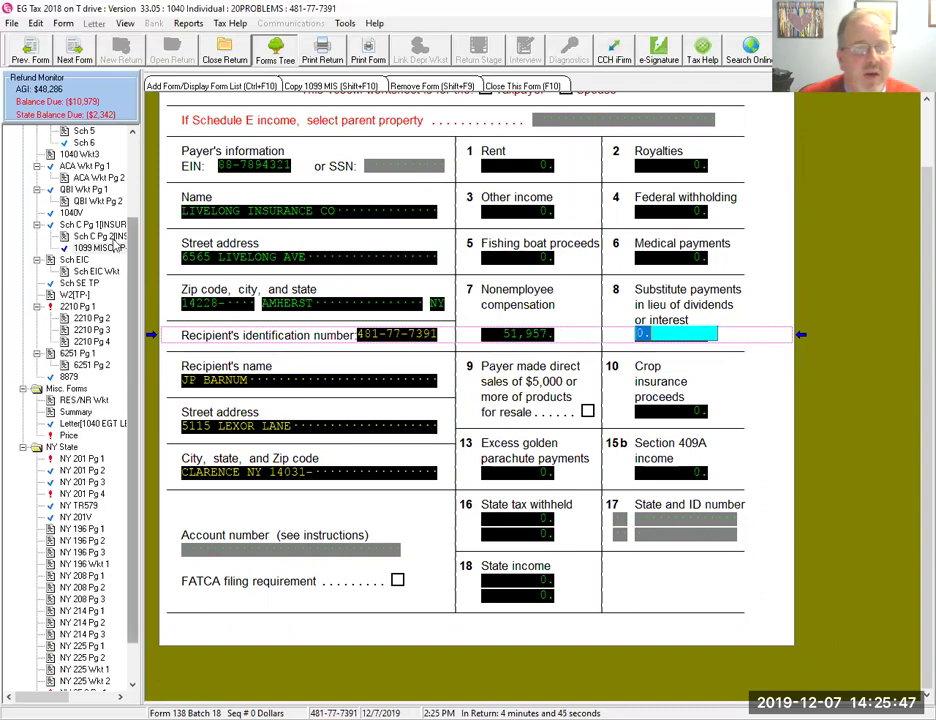
Step: Enter Schedule C advertising of 1,745 and legal and professional fees of 550
left_click(91, 227)
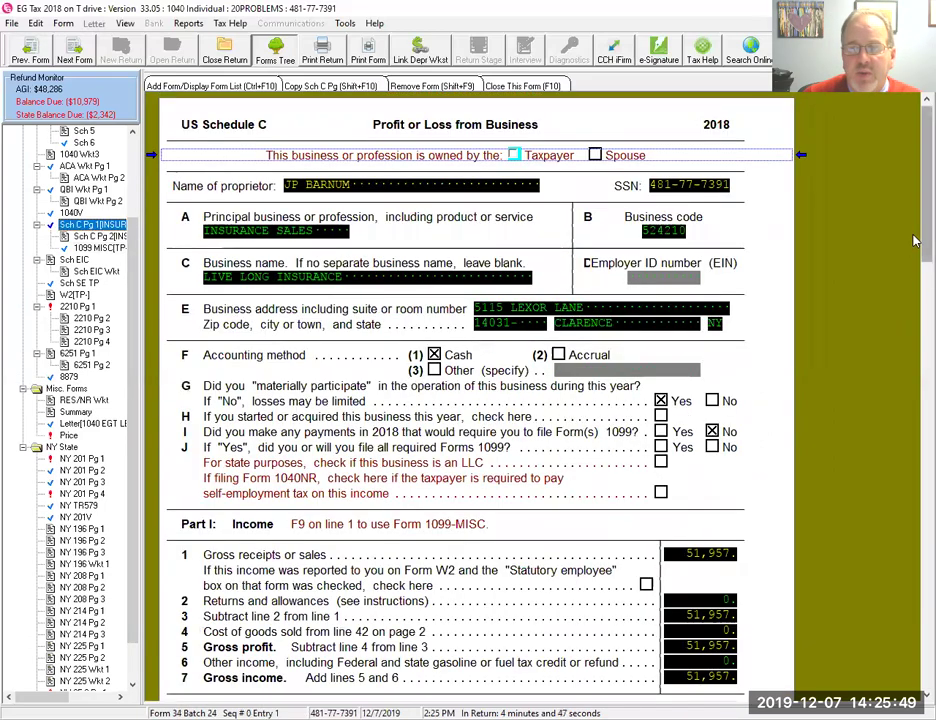
scroll(913, 264, "down", 3)
scroll(913, 264, "down", 2)
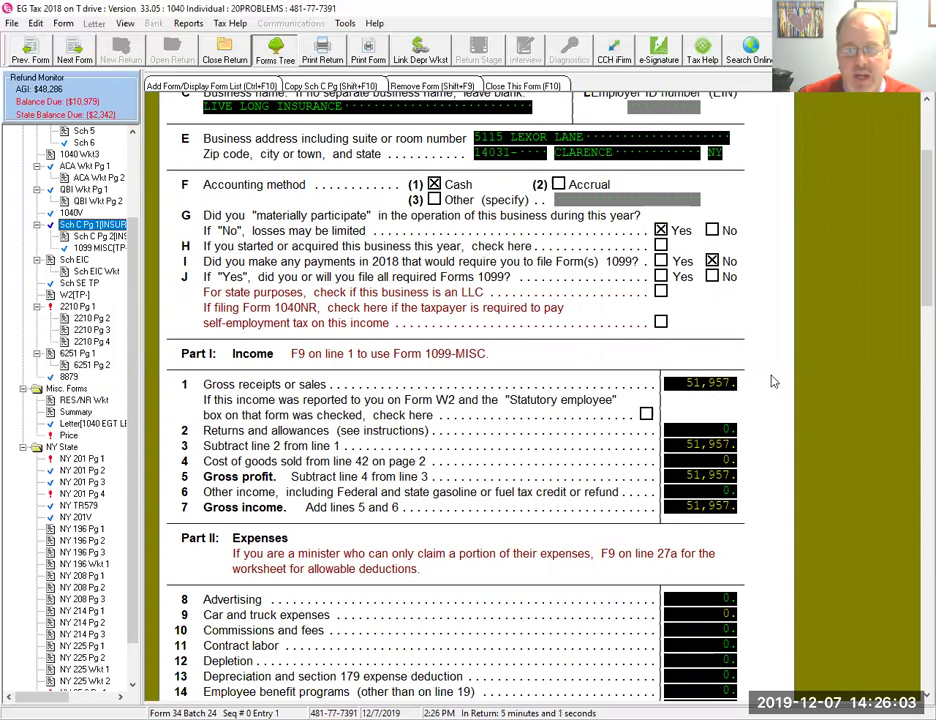
scroll(824, 449, "down", 3)
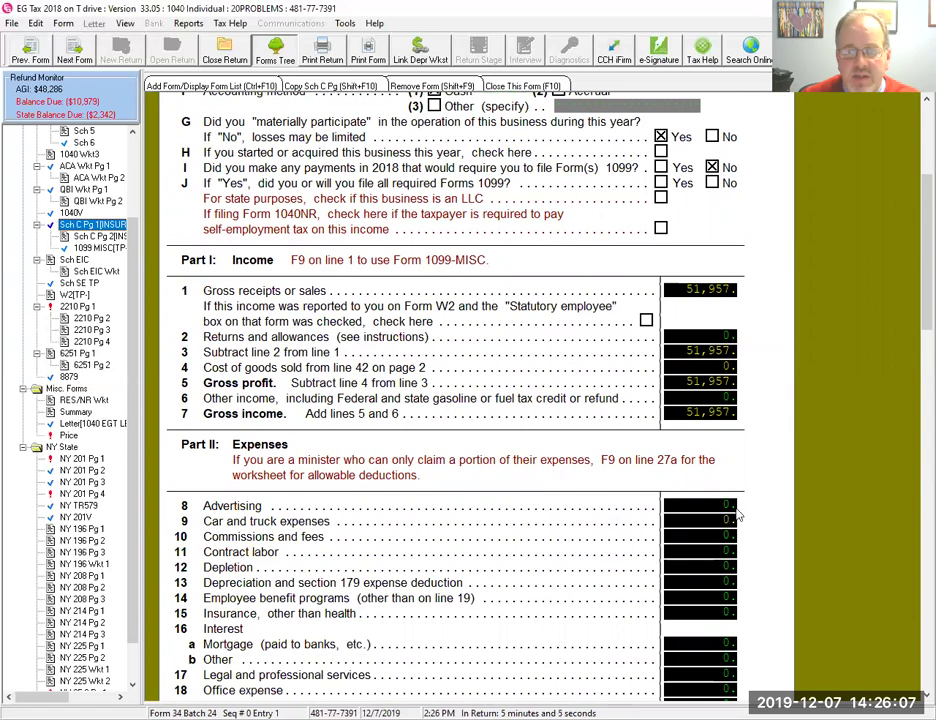
scroll(570, 375, "down", 3)
left_click(709, 412)
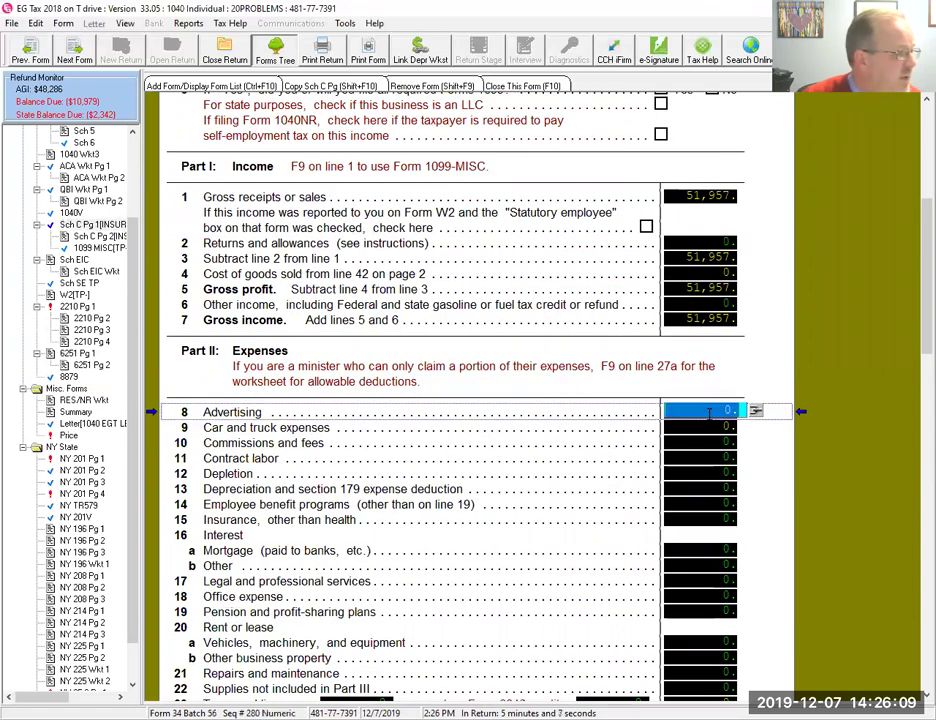
type("1745")
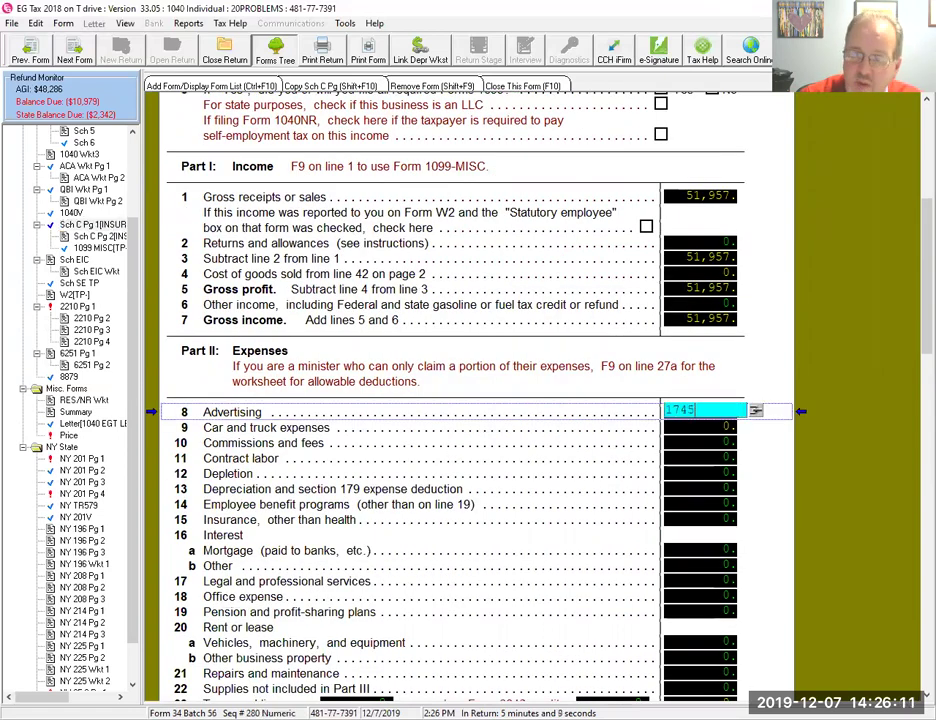
key("Return")
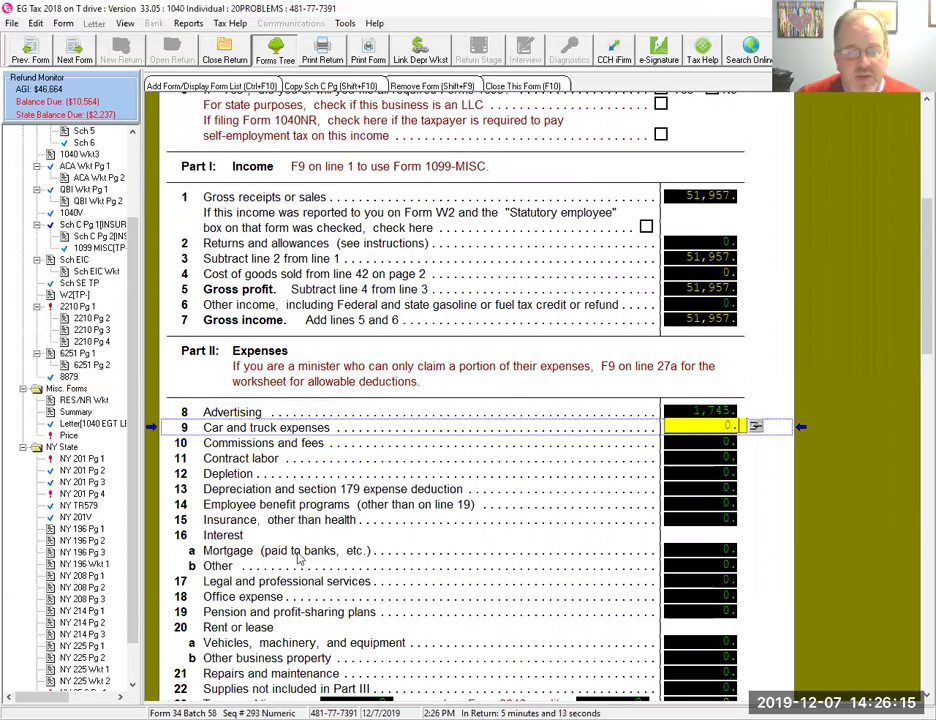
left_click(673, 582)
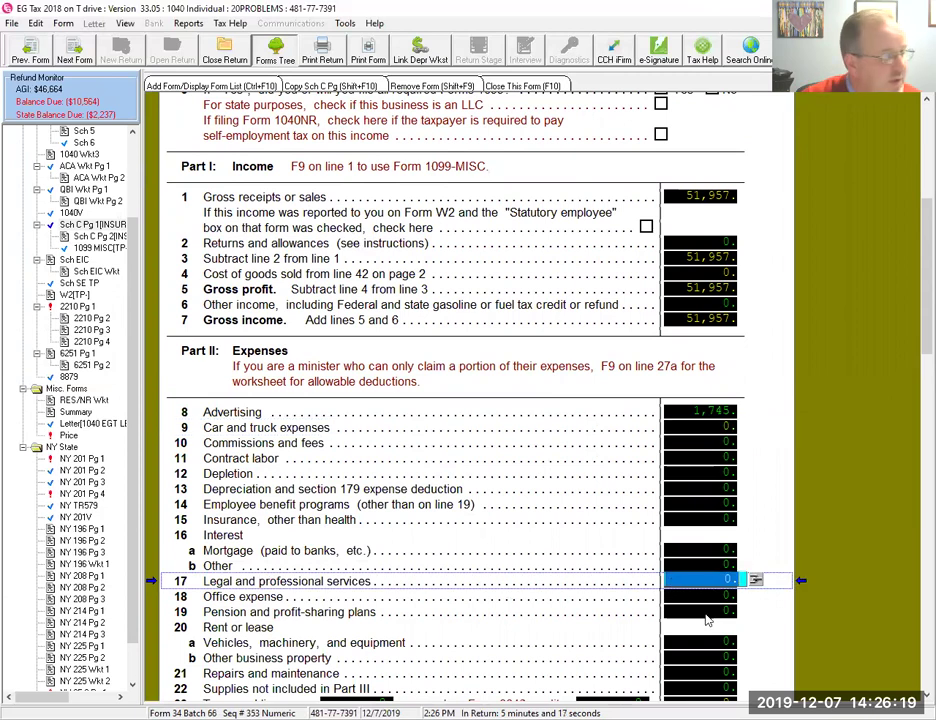
key("Return")
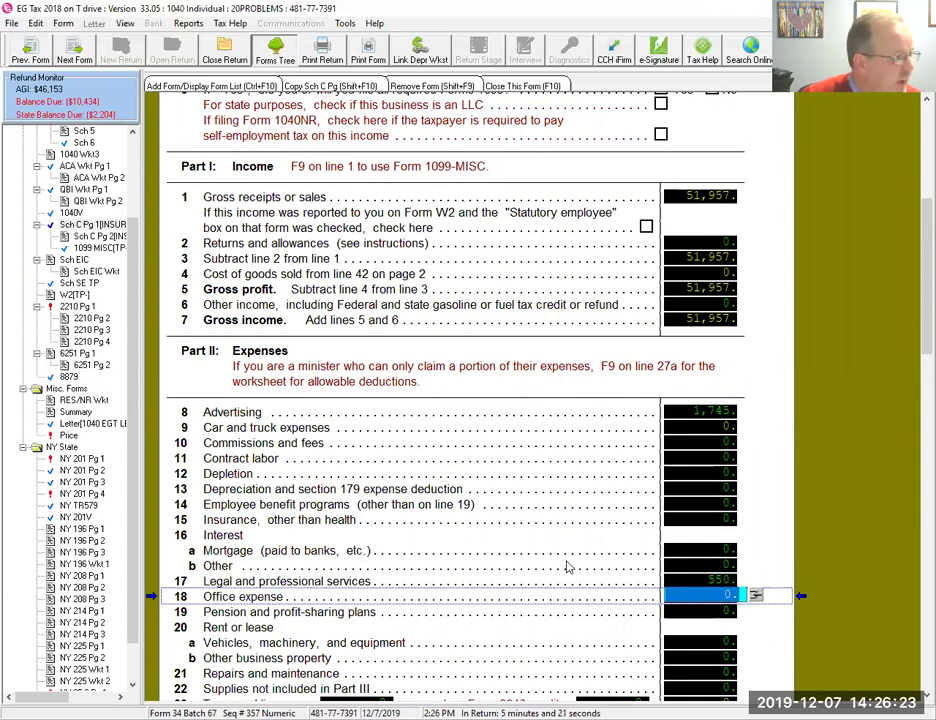
Step: On Schedule C page 2, start an Other Expenses line described as CELL PHONE
scroll(566, 567, "down", 4)
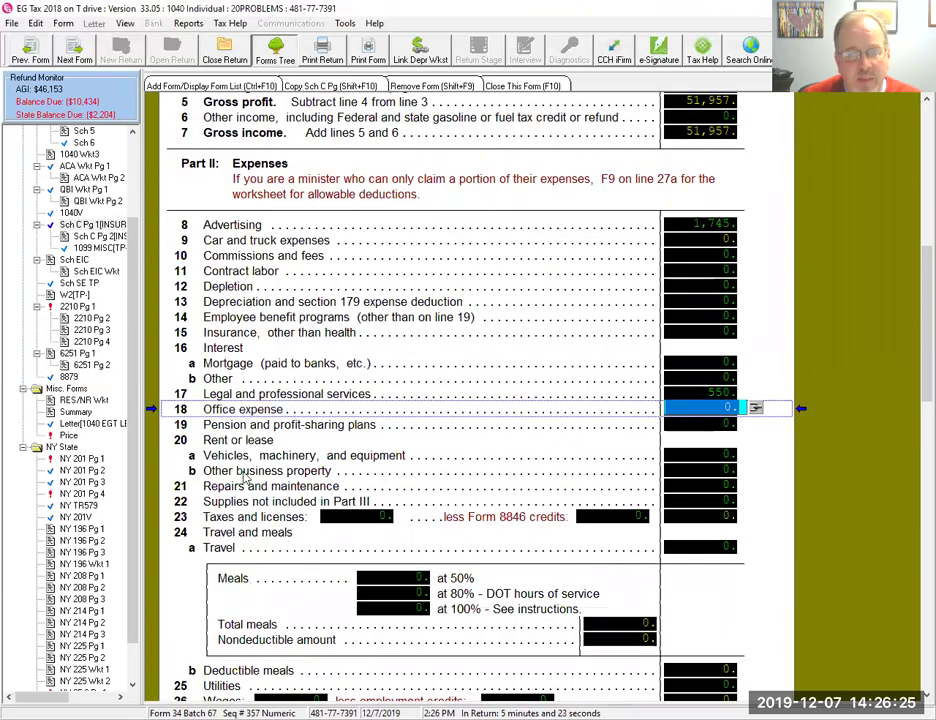
left_click(89, 245)
scroll(505, 505, "down", 8)
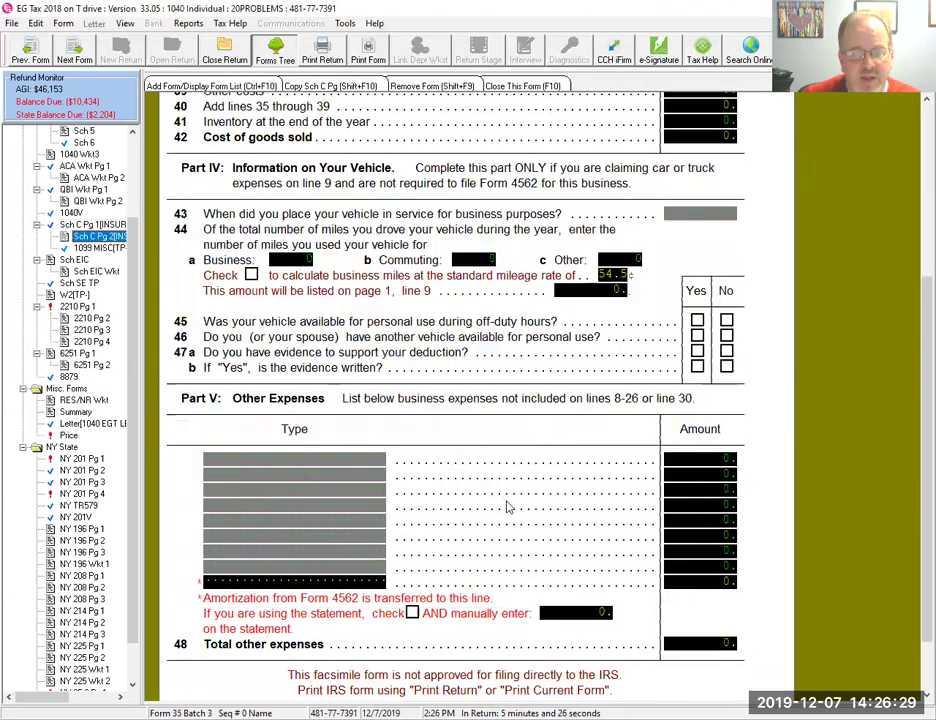
left_click(308, 461)
type("CELL PHONE")
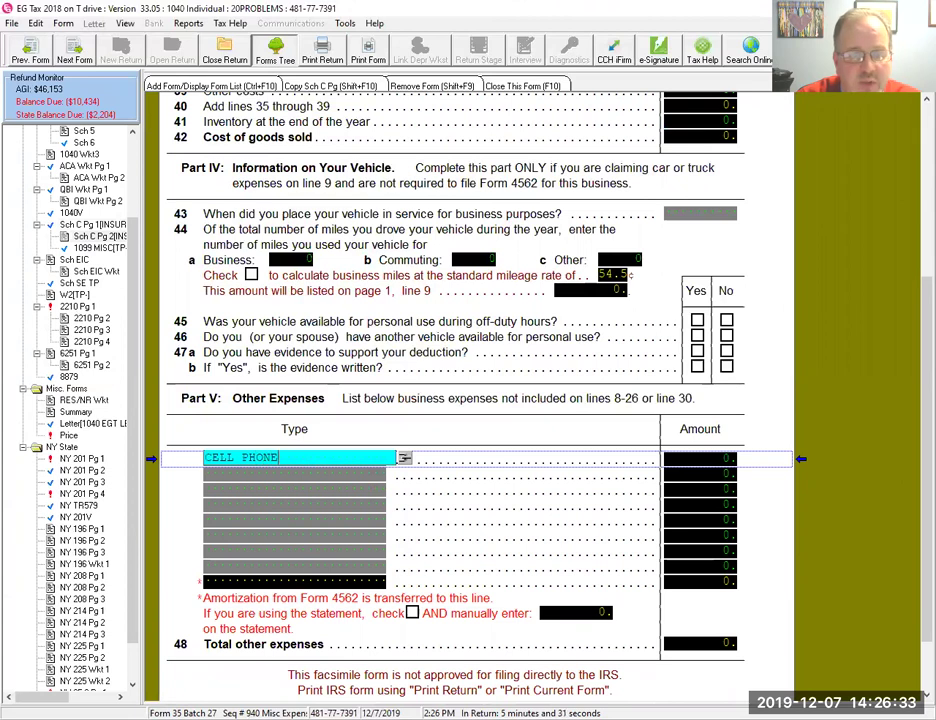
key("Tab")
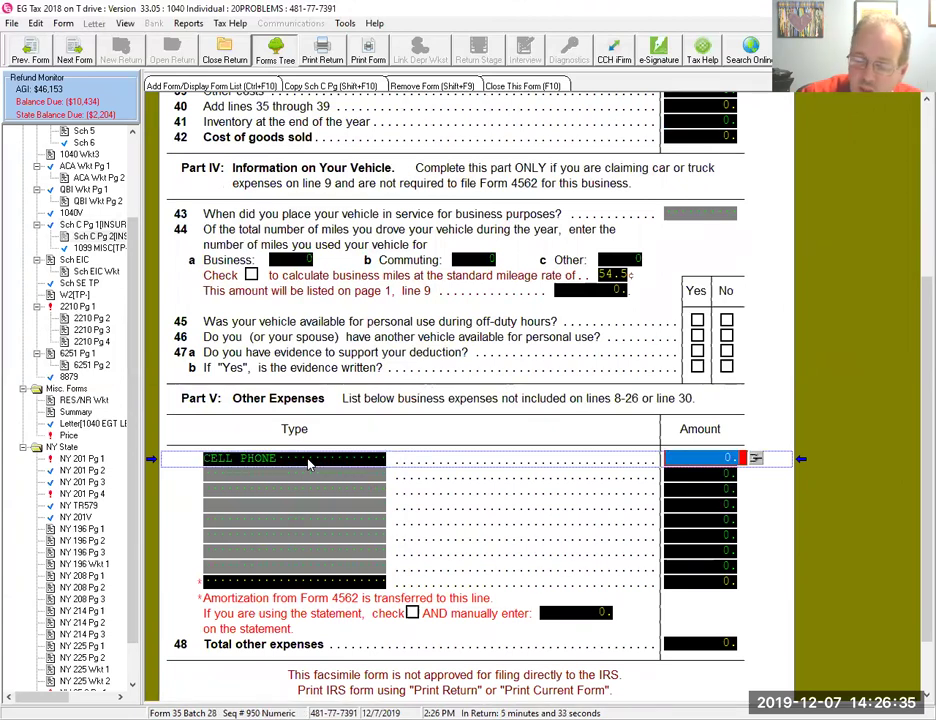
Step: Record the cell phone expense at 963 and relabel it 'CELL PHONE @ 100%'
type("963")
key("Tab")
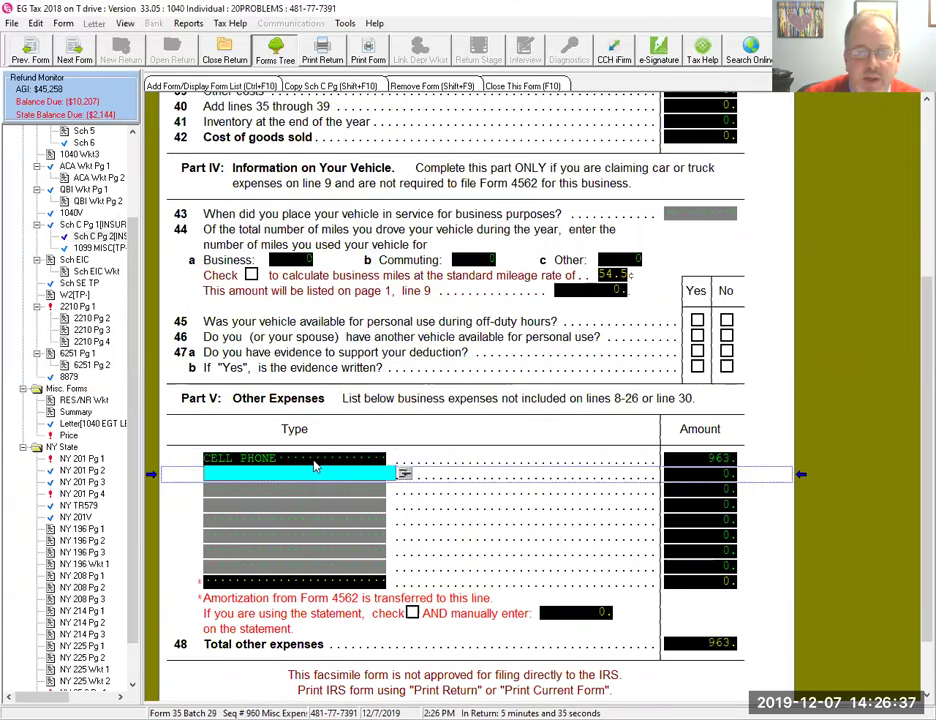
left_click(376, 457)
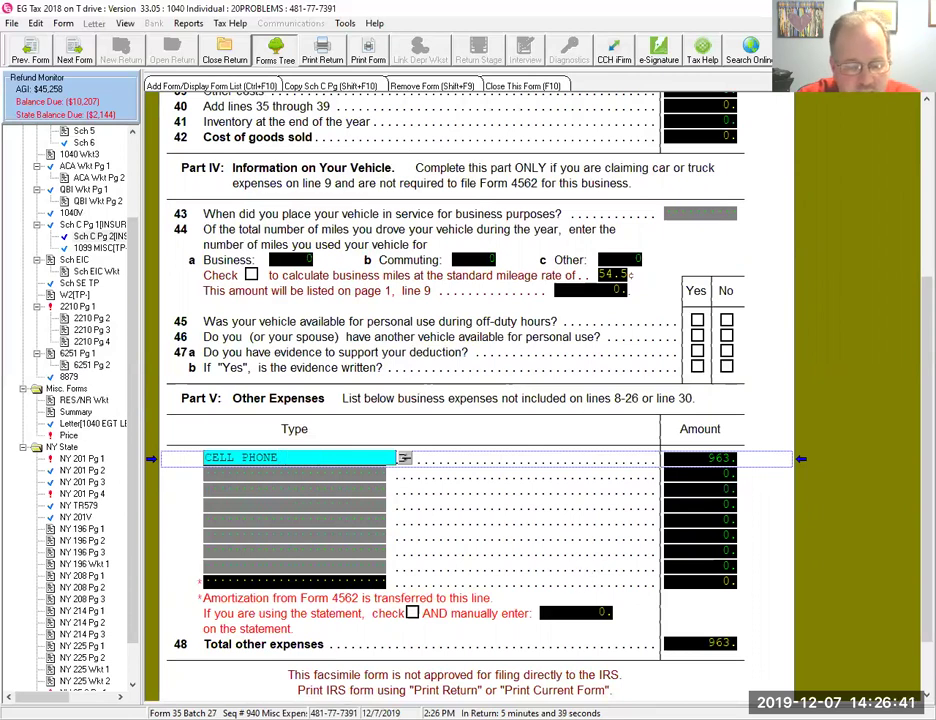
type("@ 100%")
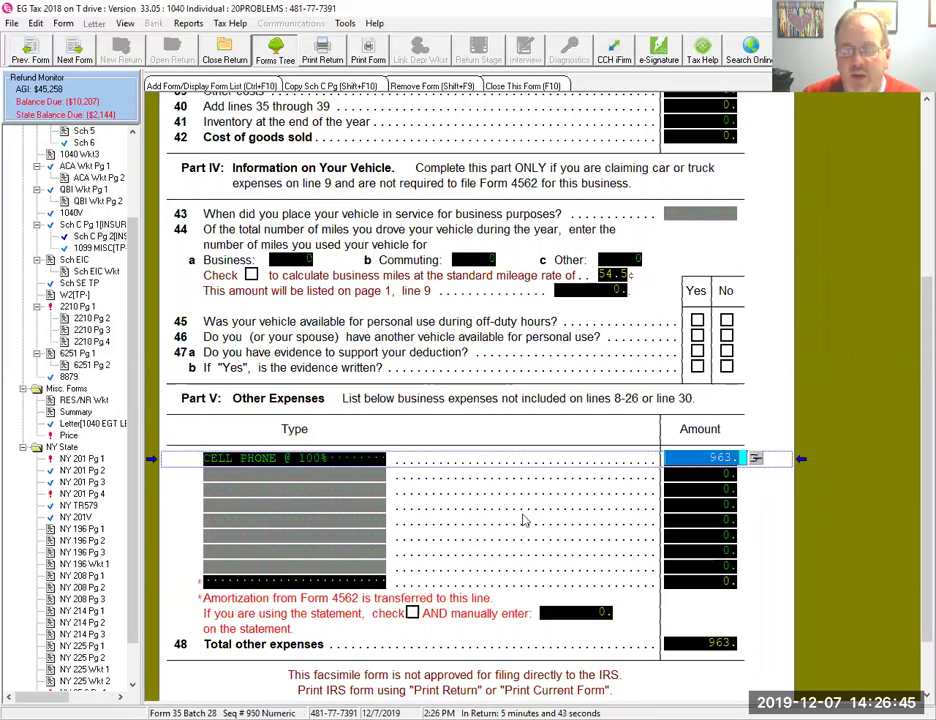
left_click(527, 470)
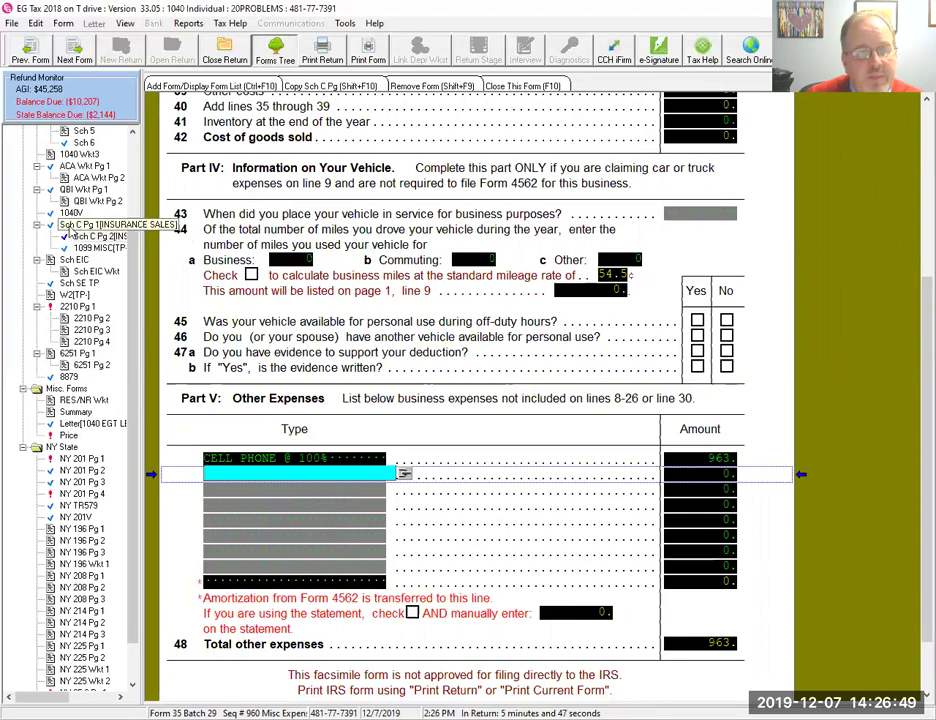
left_click(92, 224)
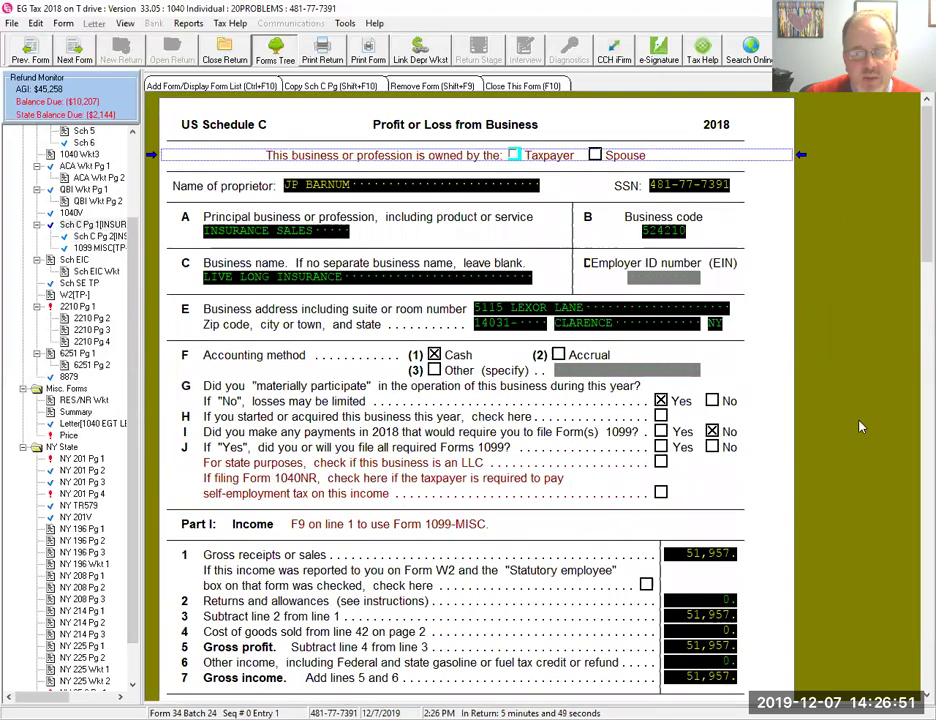
Step: Enter 623 for taxes and licenses on line 23 and 523 for supplies on line 22
scroll(308, 633, "down", 10)
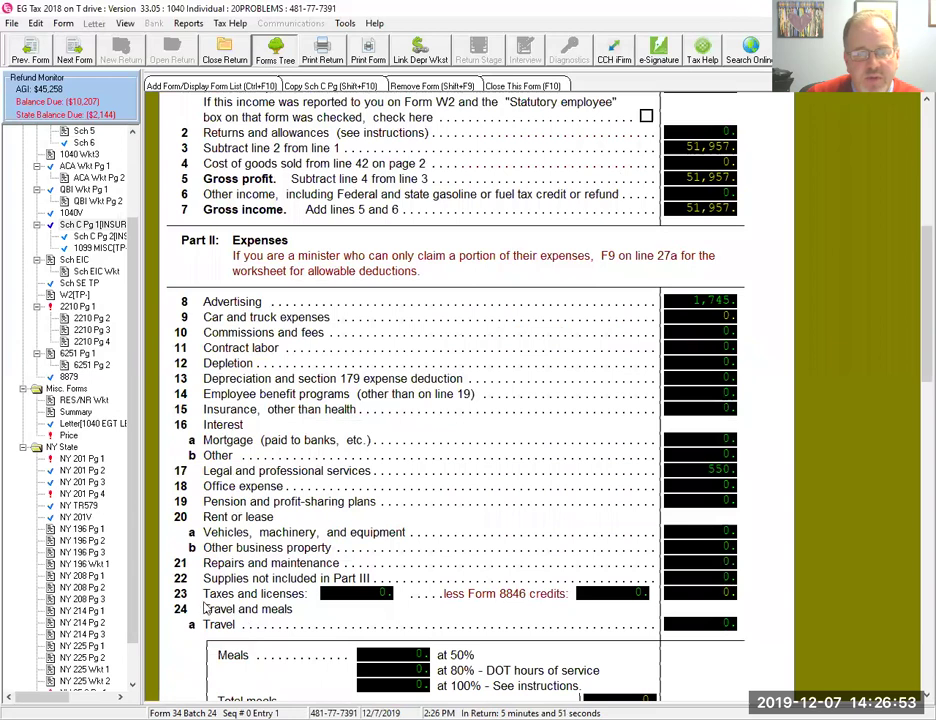
left_click(326, 592)
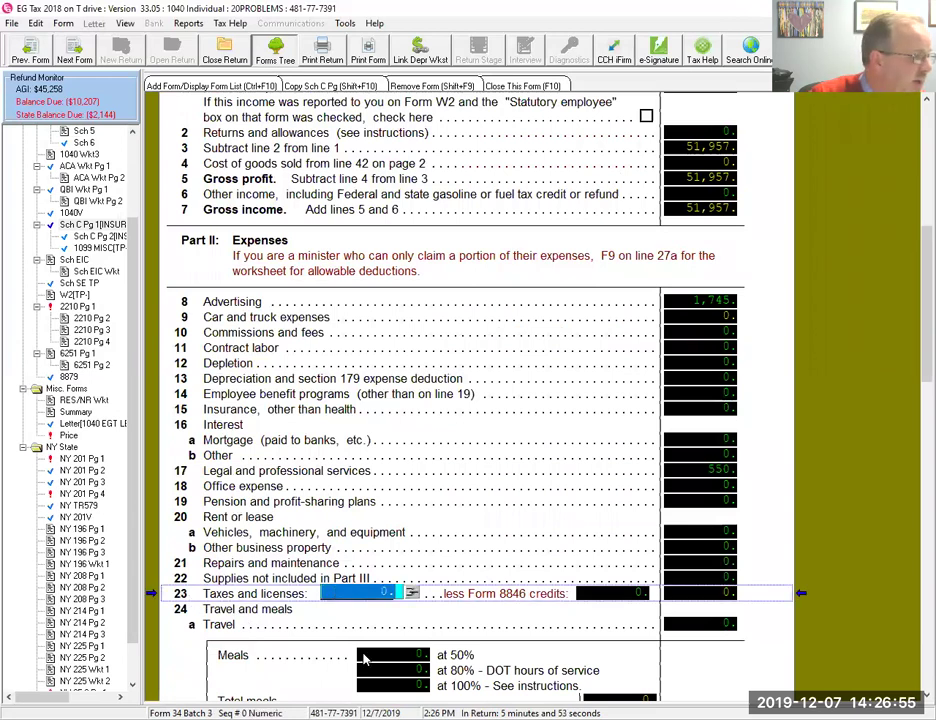
type("623")
key("Return")
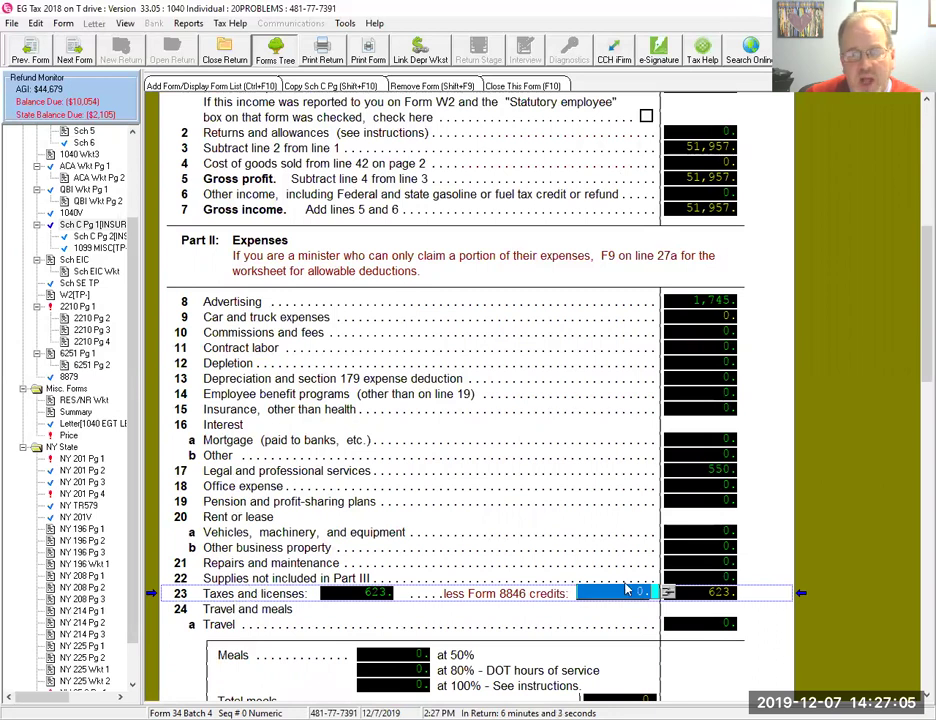
left_click(700, 583)
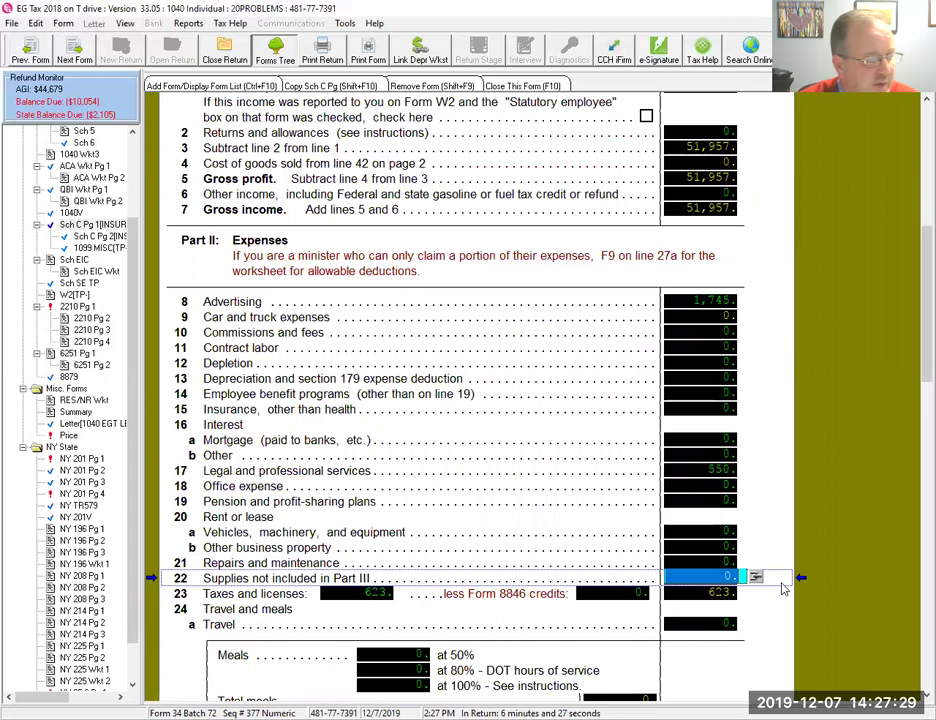
type("523")
key("Return")
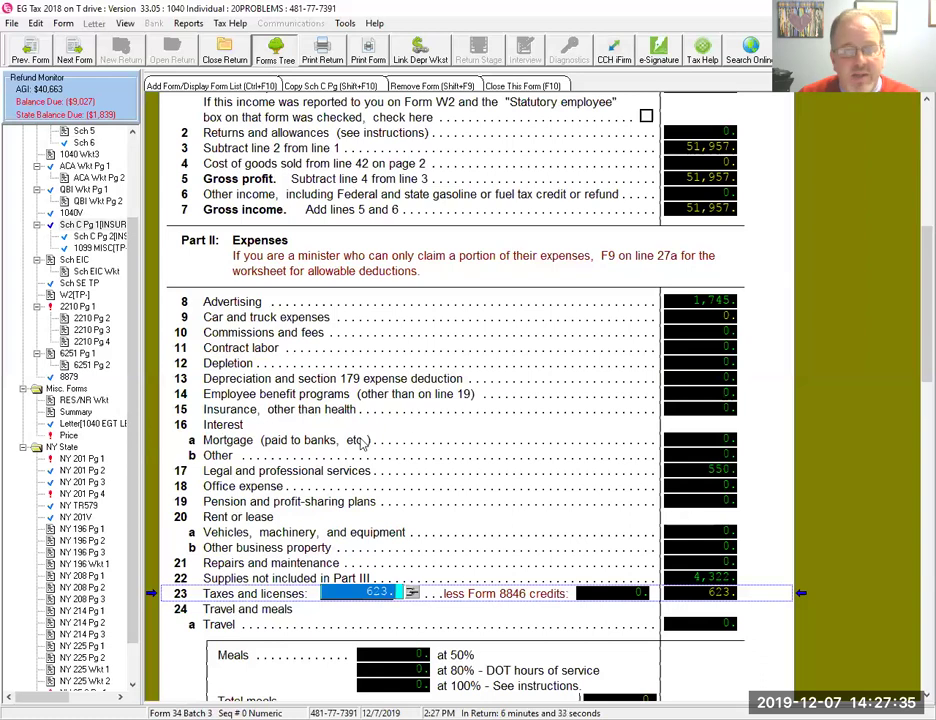
Step: Enter 2,257 for office expense on line 18 and 500 for insurance on line 15
left_click(687, 487)
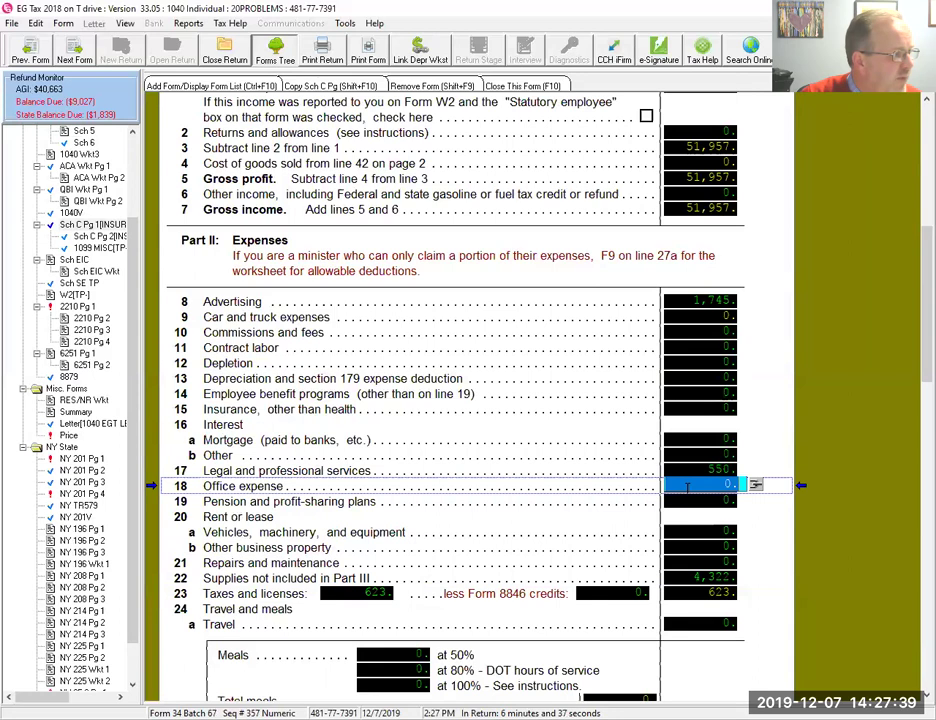
type("2257")
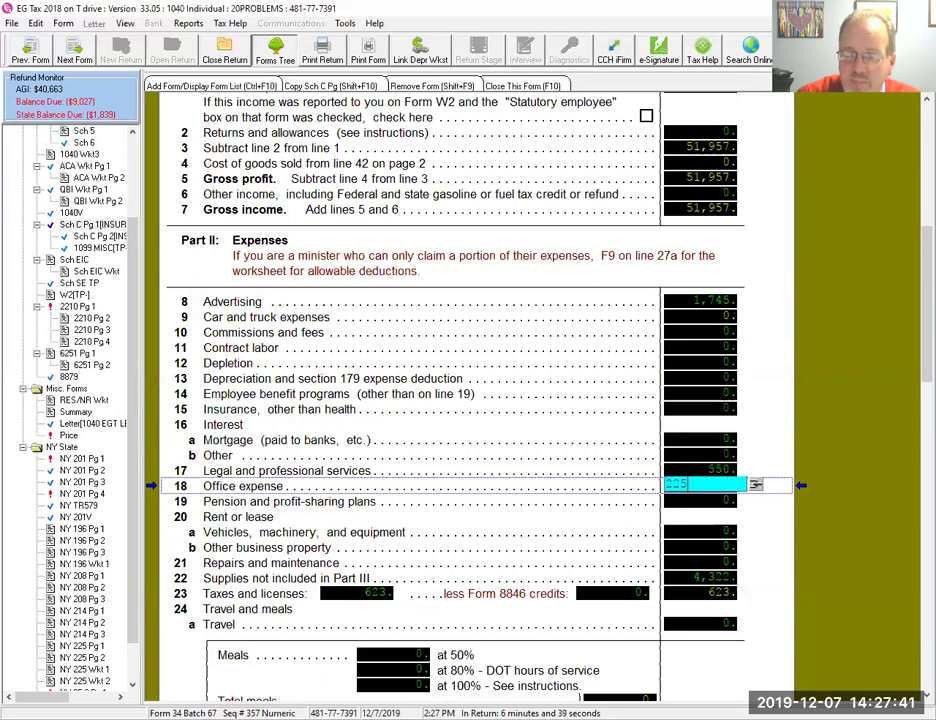
key("Return")
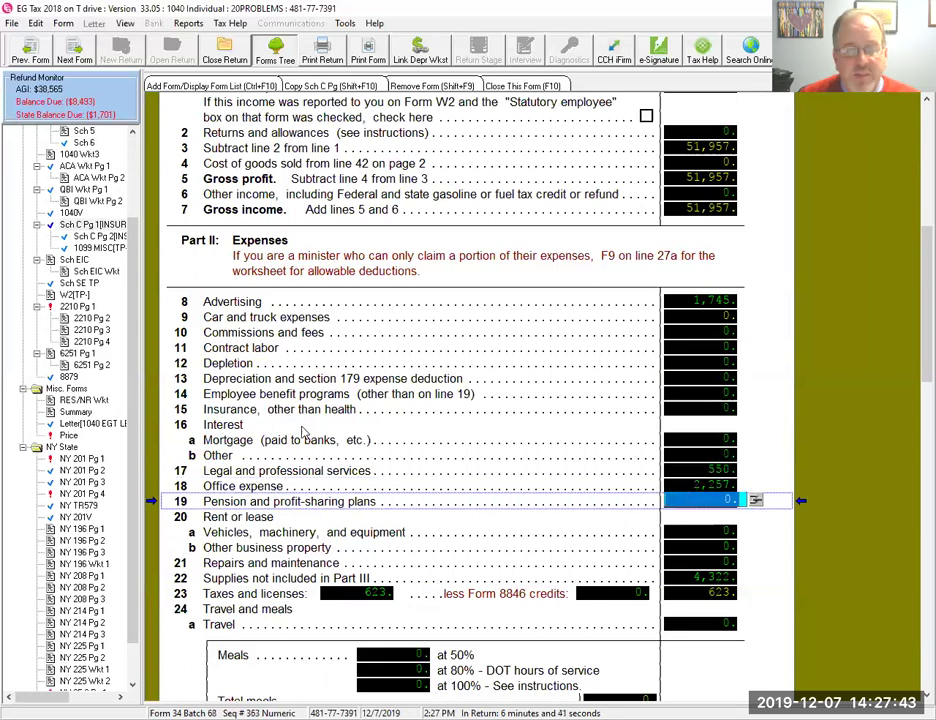
left_click(697, 407)
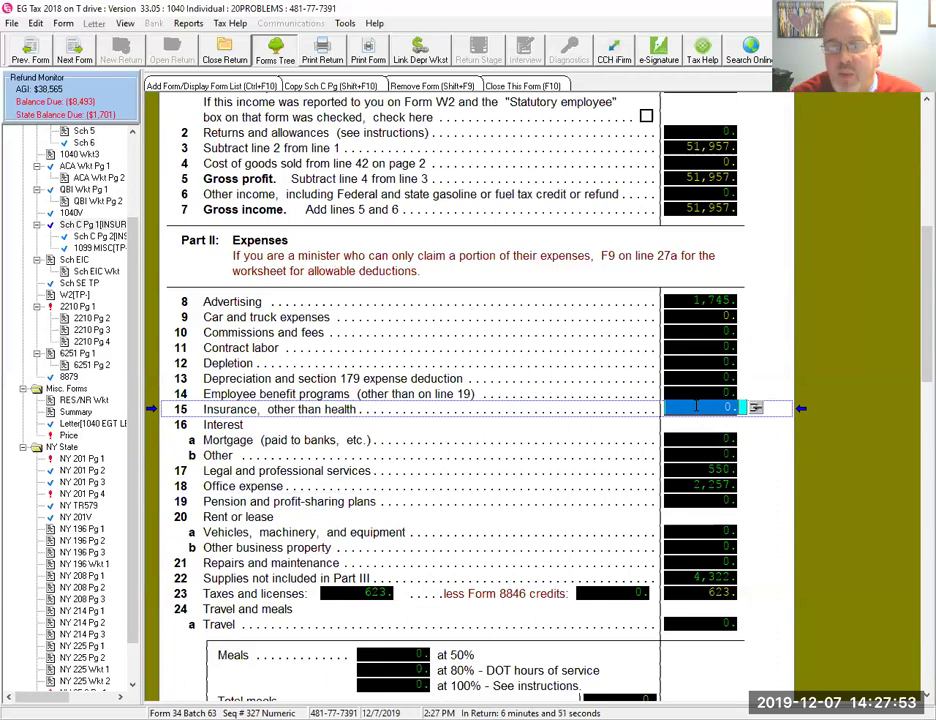
type("500")
key("Return")
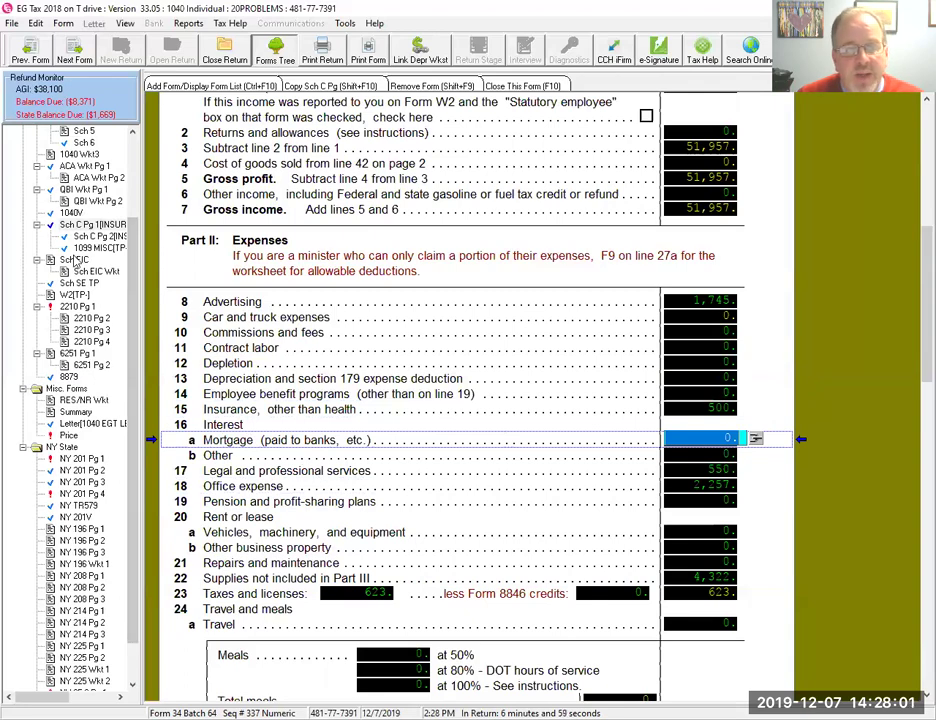
left_click(100, 236)
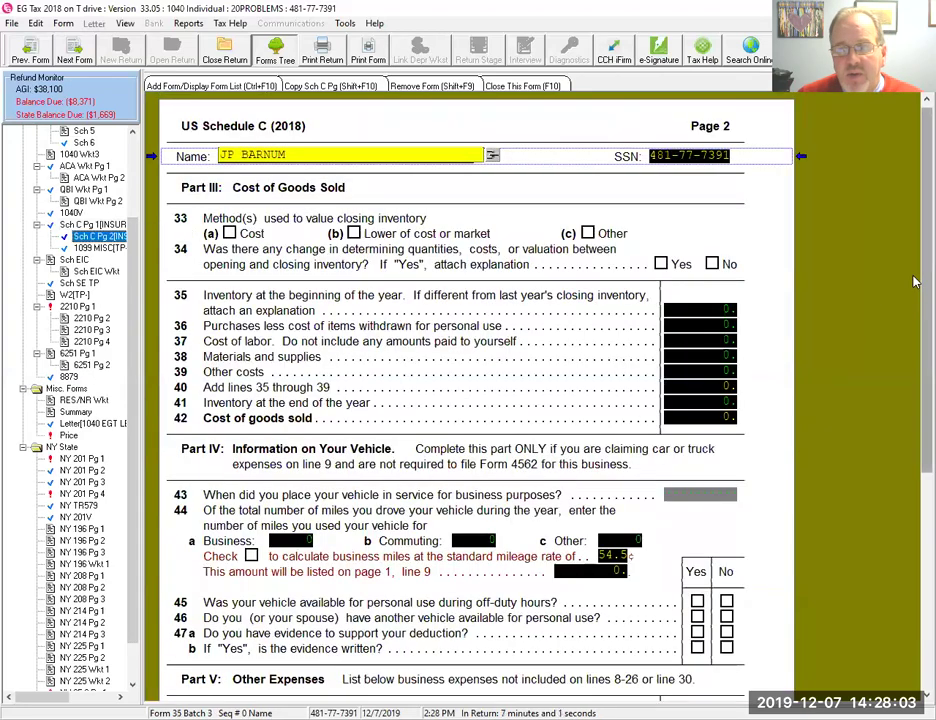
Step: Add Other Expenses rows CONTINUING EDUCATION 1,377 and WEBSITE 235
scroll(353, 459, "down", 3)
left_click(353, 459)
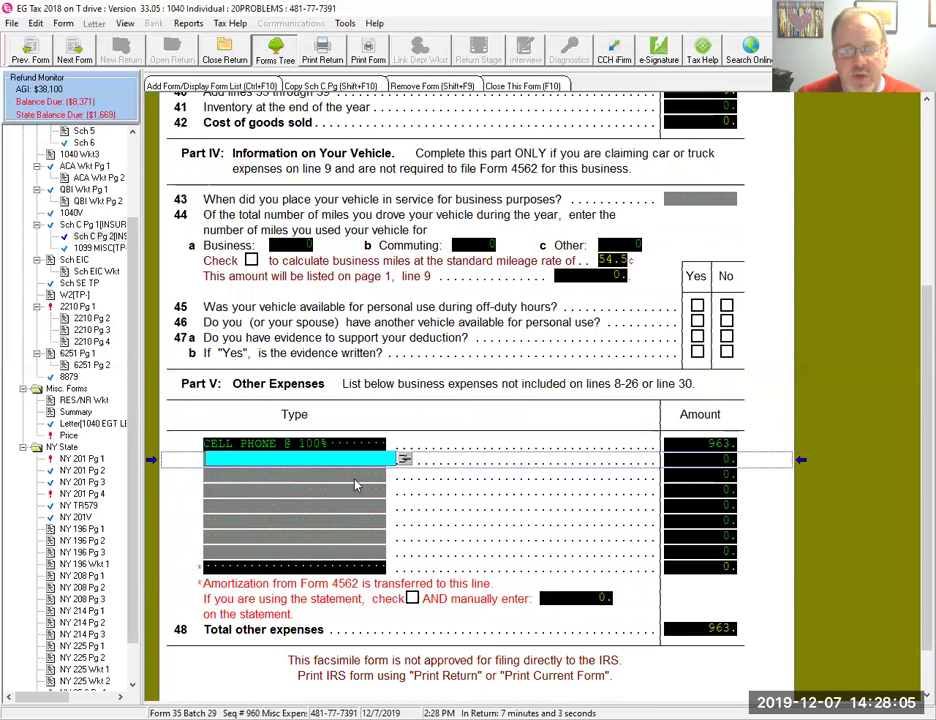
type("CONTINUING")
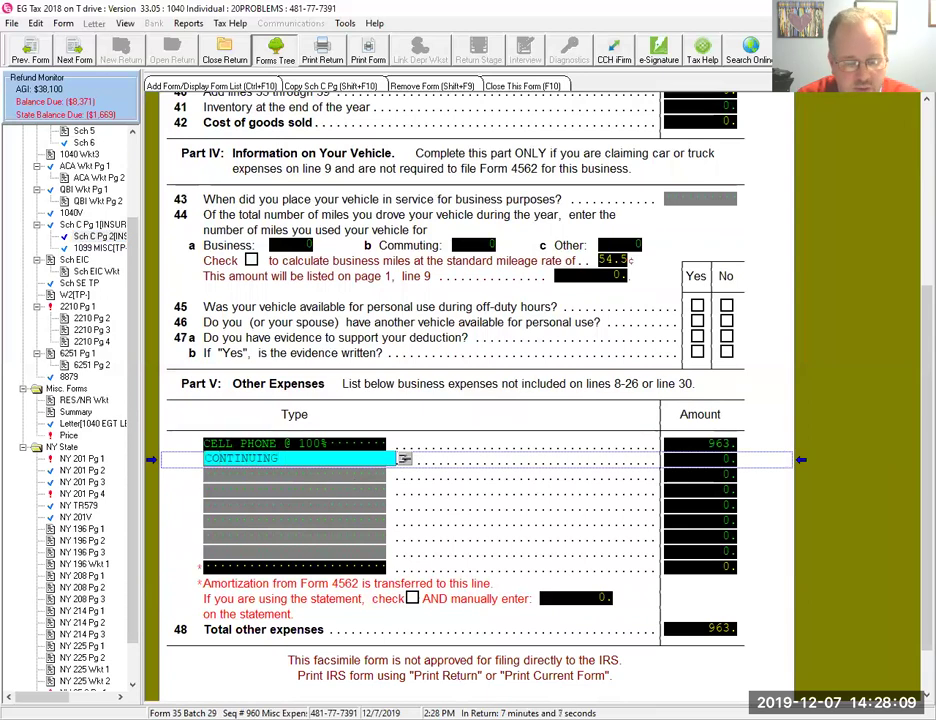
type(" EDUCATION")
key("Tab")
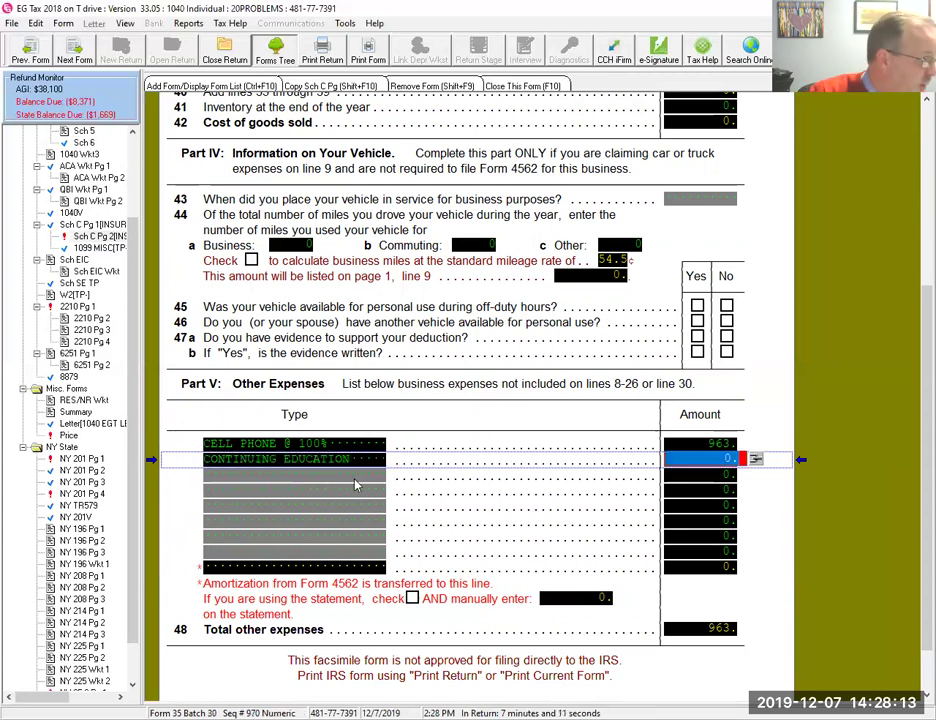
type("1377")
key("Tab")
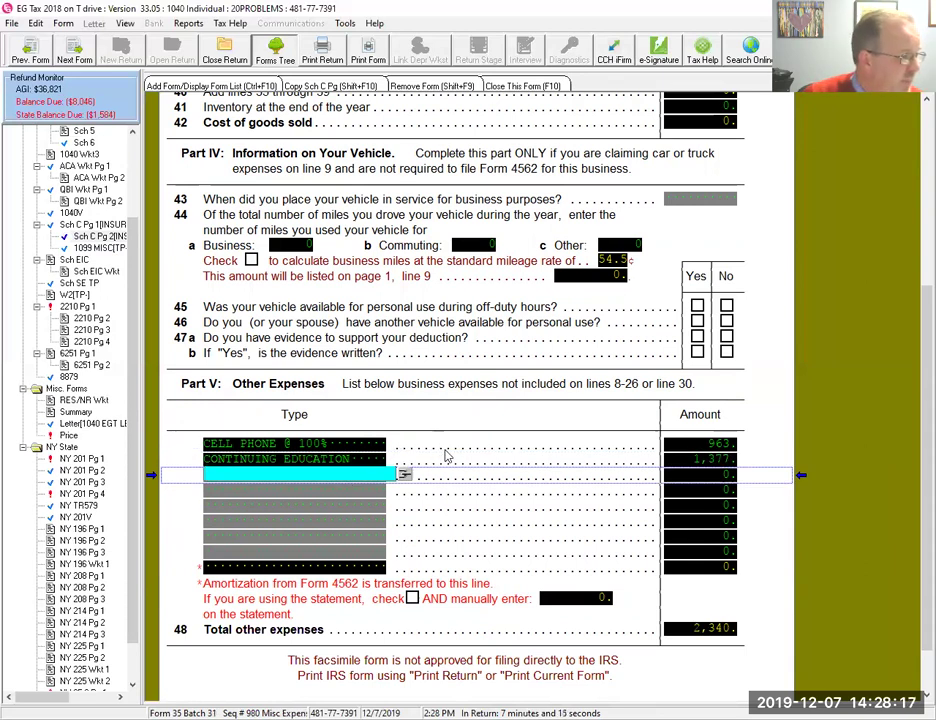
type("WEBSITE")
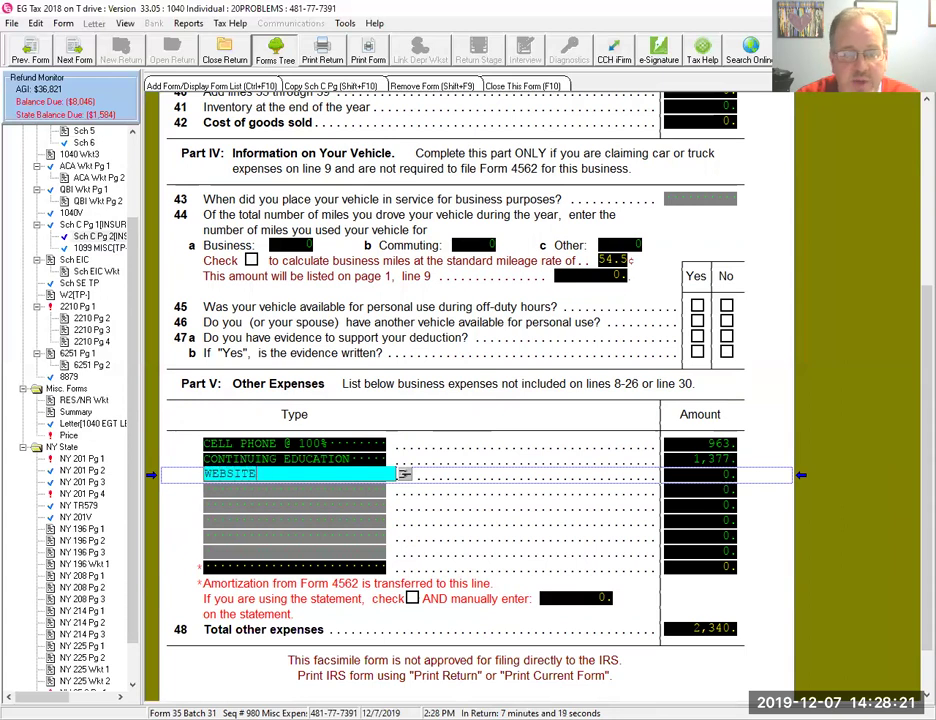
key("Tab")
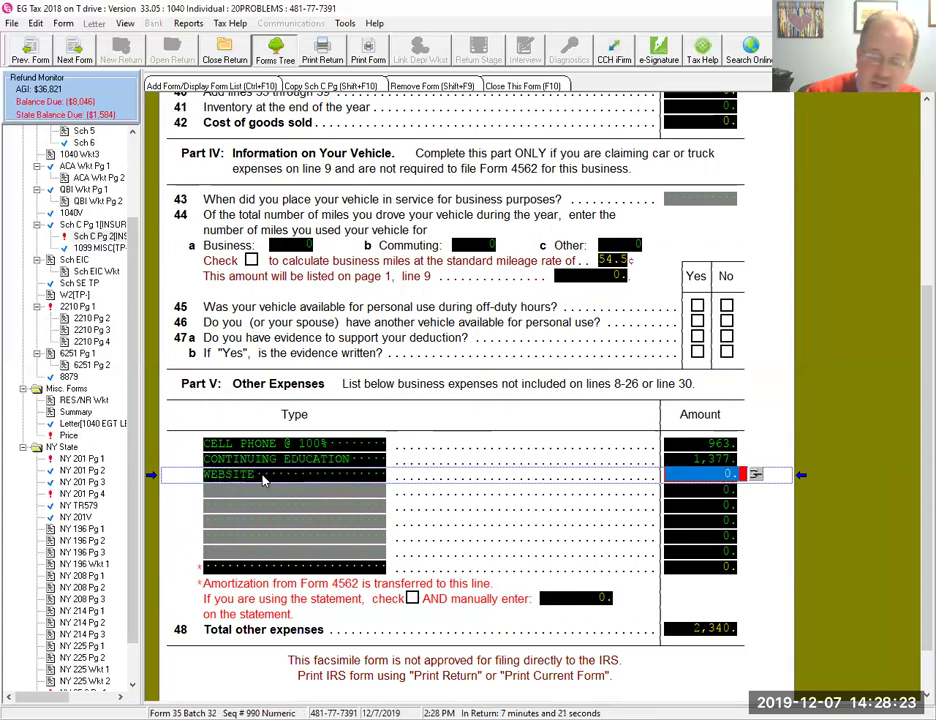
type("235")
key("Tab")
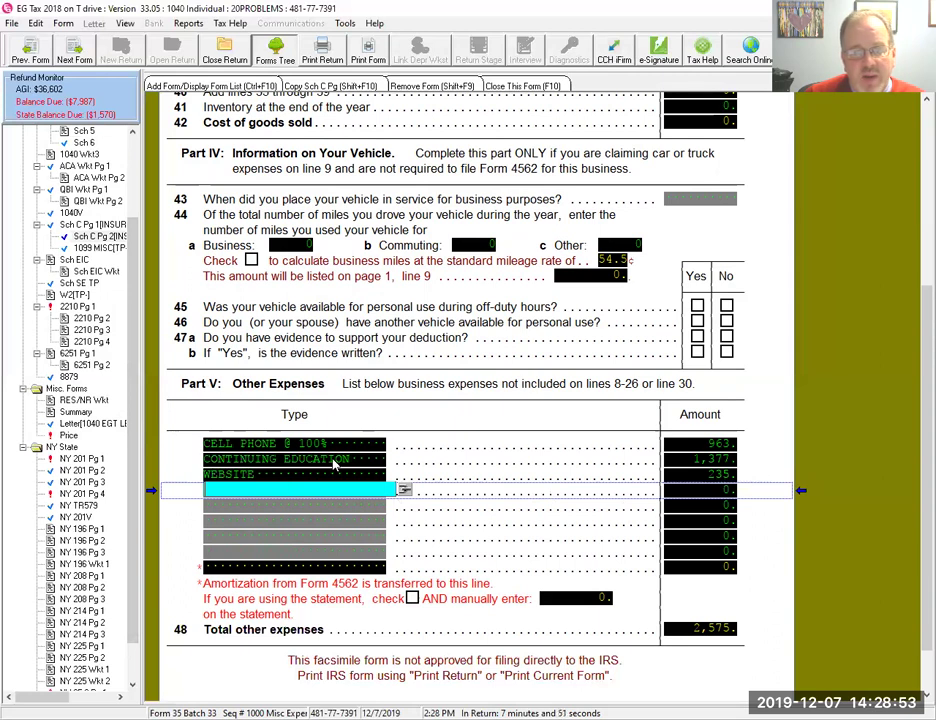
Step: Bring up the F9 entry links for the 1,377 education amount and choose a new scratch pad
left_click(700, 458)
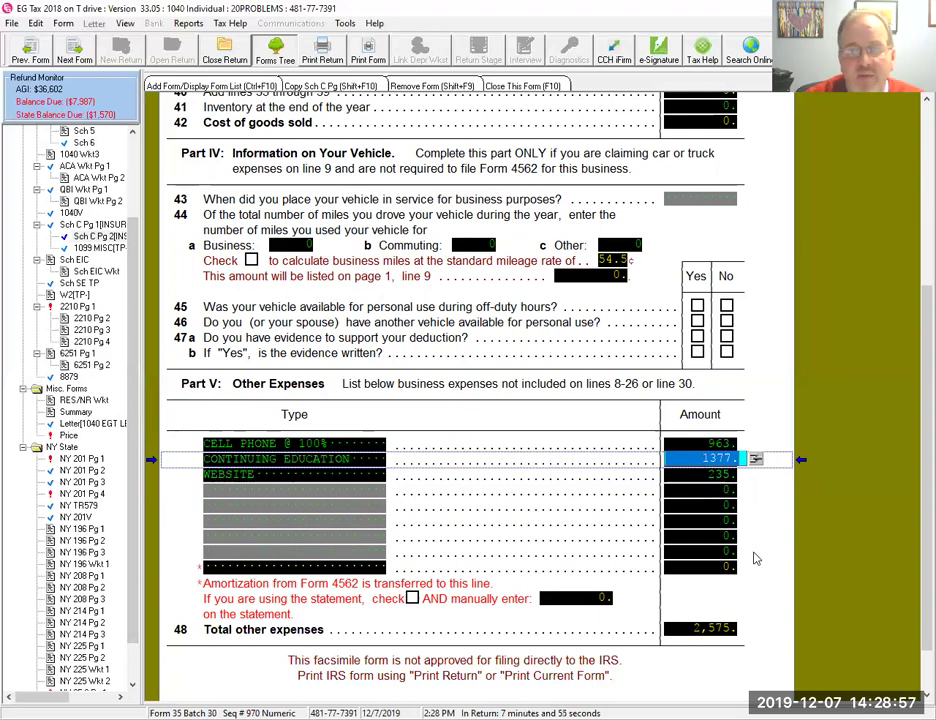
key("F9")
key("Down")
key("Down")
key("Down")
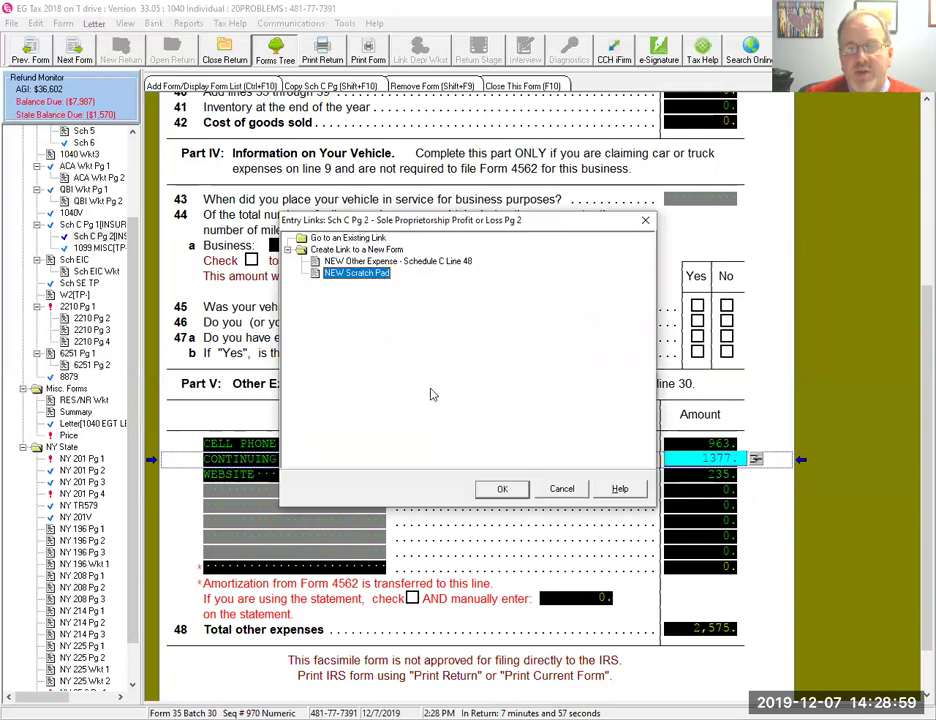
Step: Create a scratch pad titled CONTINUING EDUCATION with rows CHICAGO and BOSTON
left_click(502, 489)
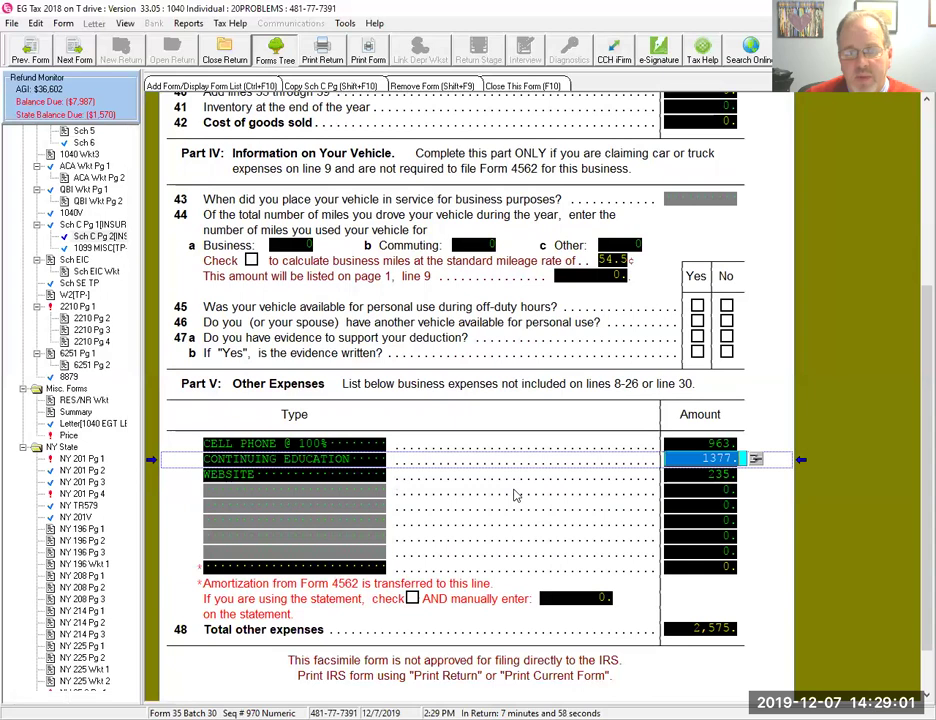
left_click(495, 184)
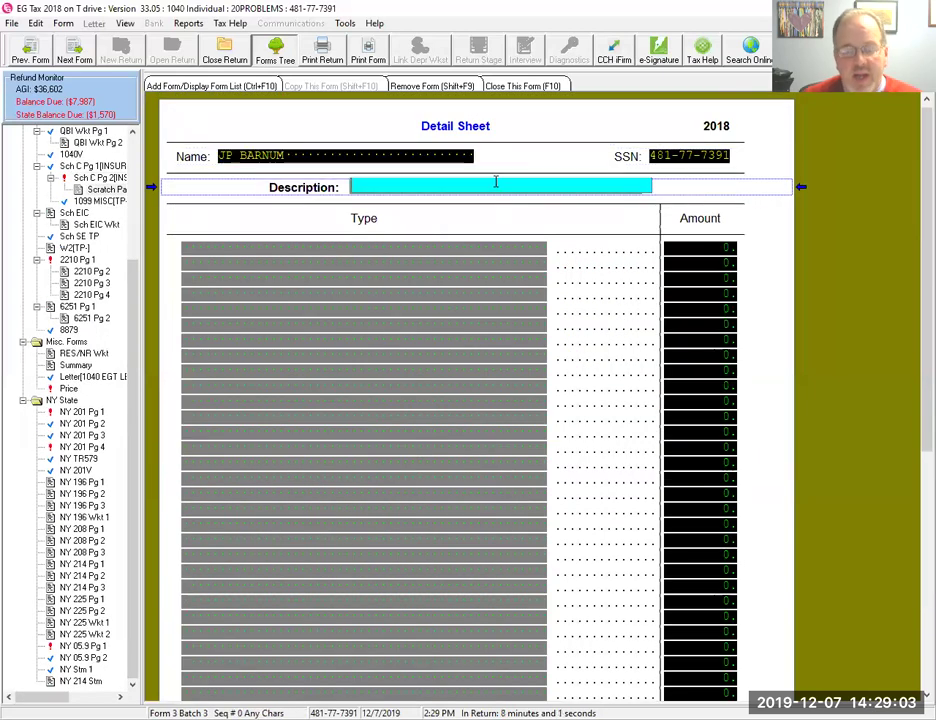
type("CONTIN")
key("BackSpace")
key("BackSpace")
type("TINUI")
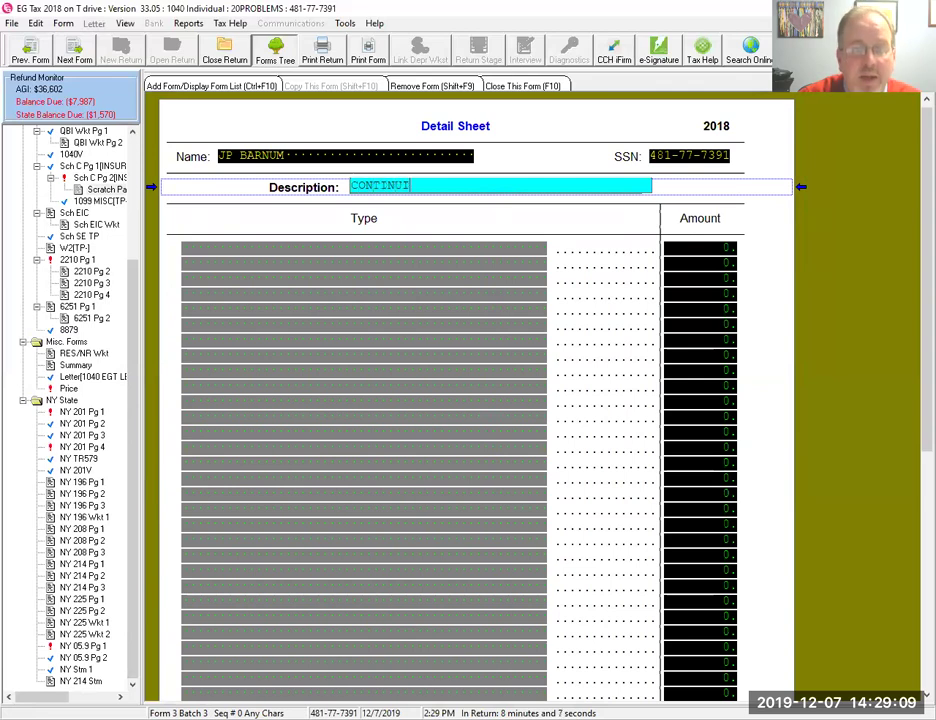
type("NG EDUCATION")
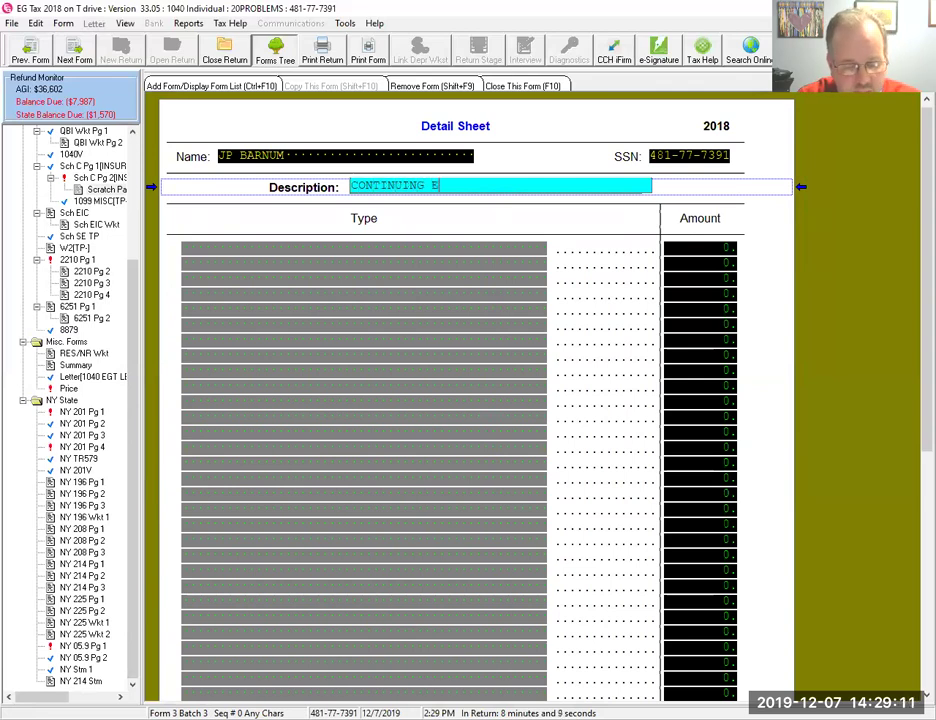
key("Return")
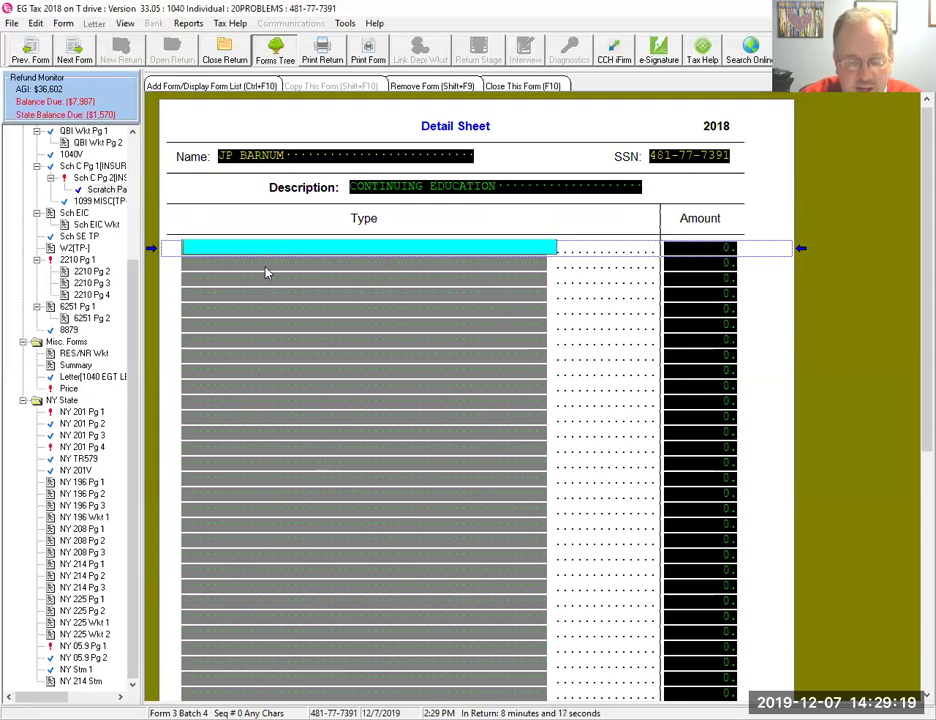
type("CHI")
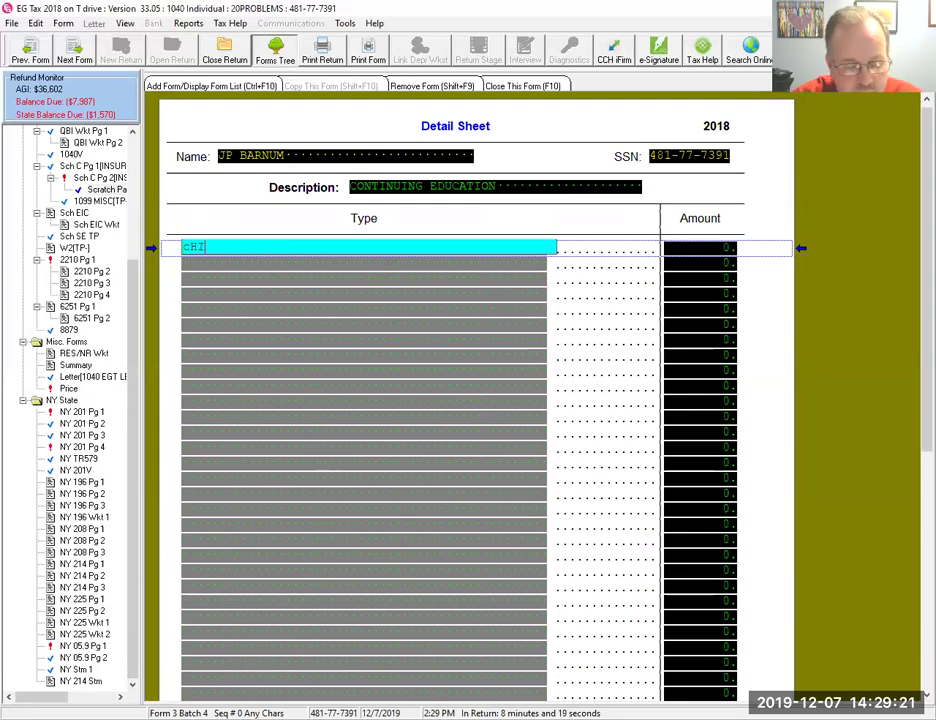
type("CA")
key("BackSpace")
key("BackSpace")
key("BackSpace")
key("BackSpace")
key("BackSpace")
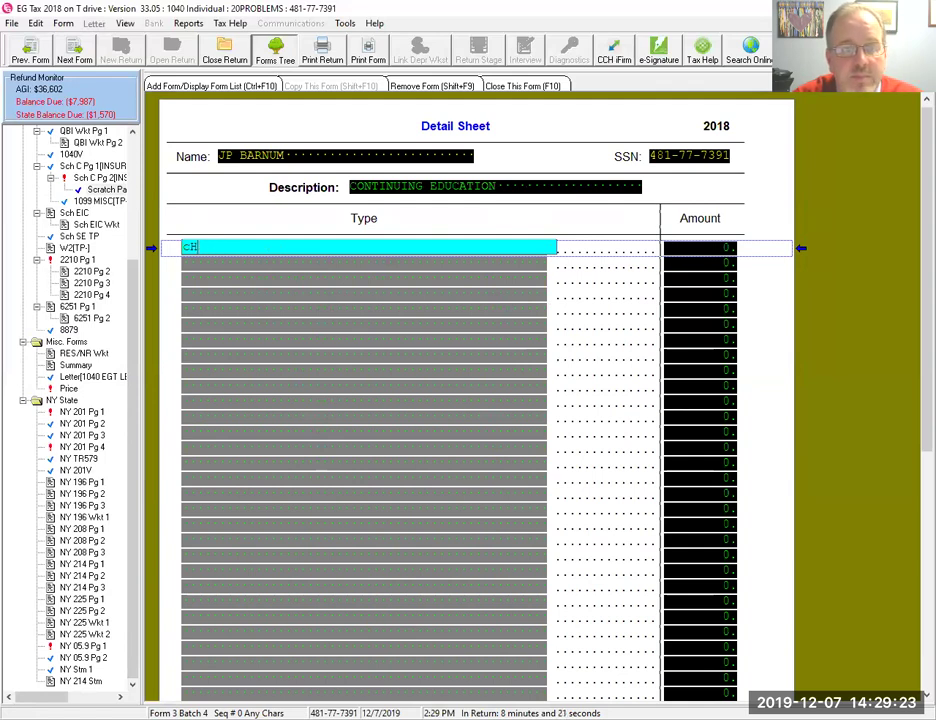
type("CHICAGO")
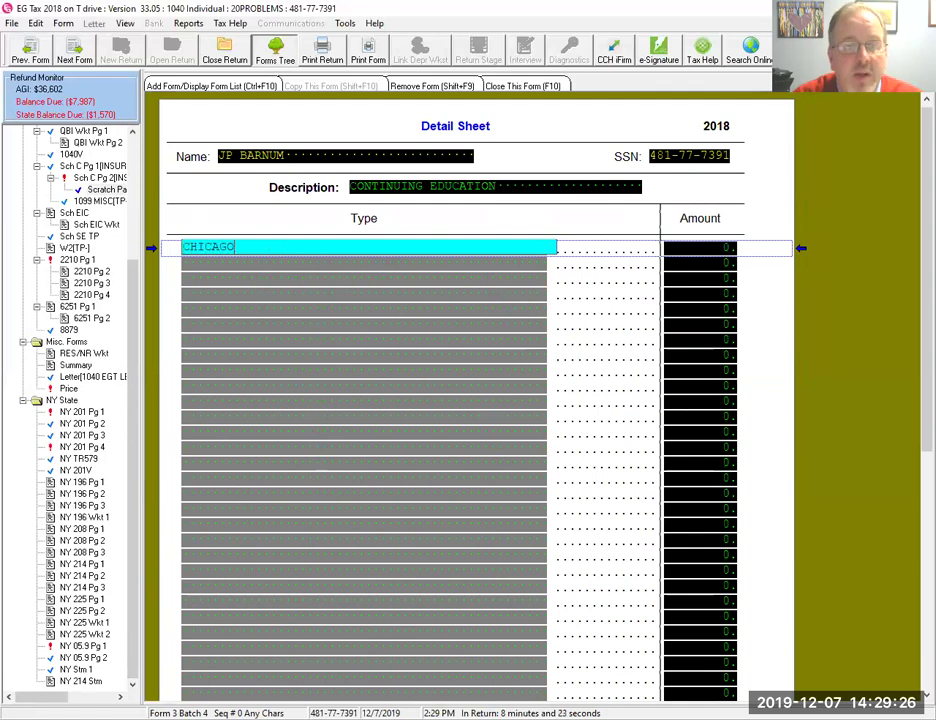
key("Return")
left_click(265, 263)
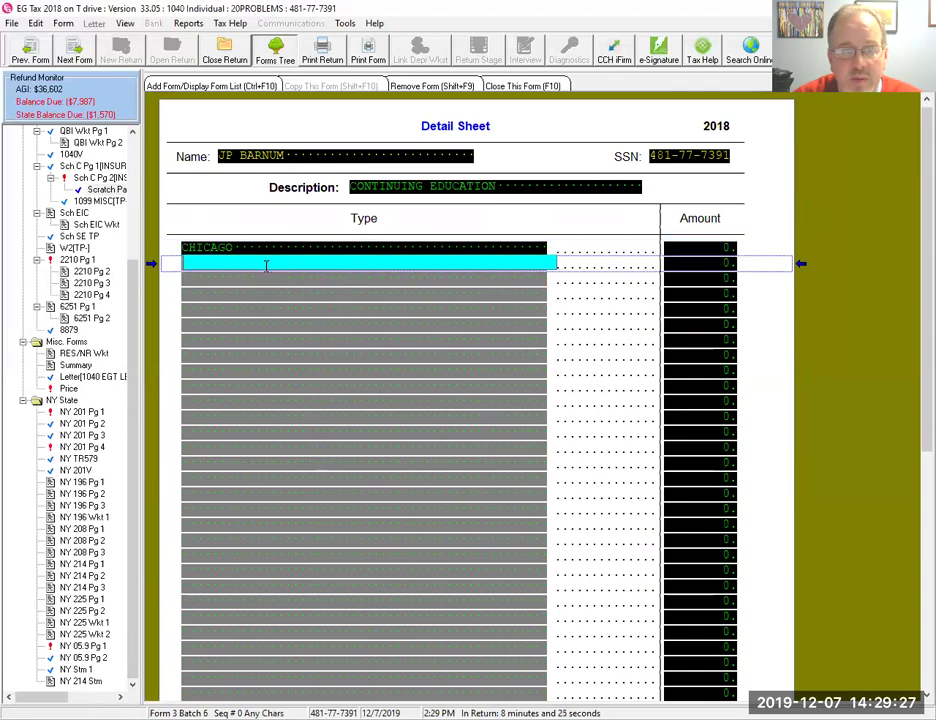
type("BOSTON")
key("Return")
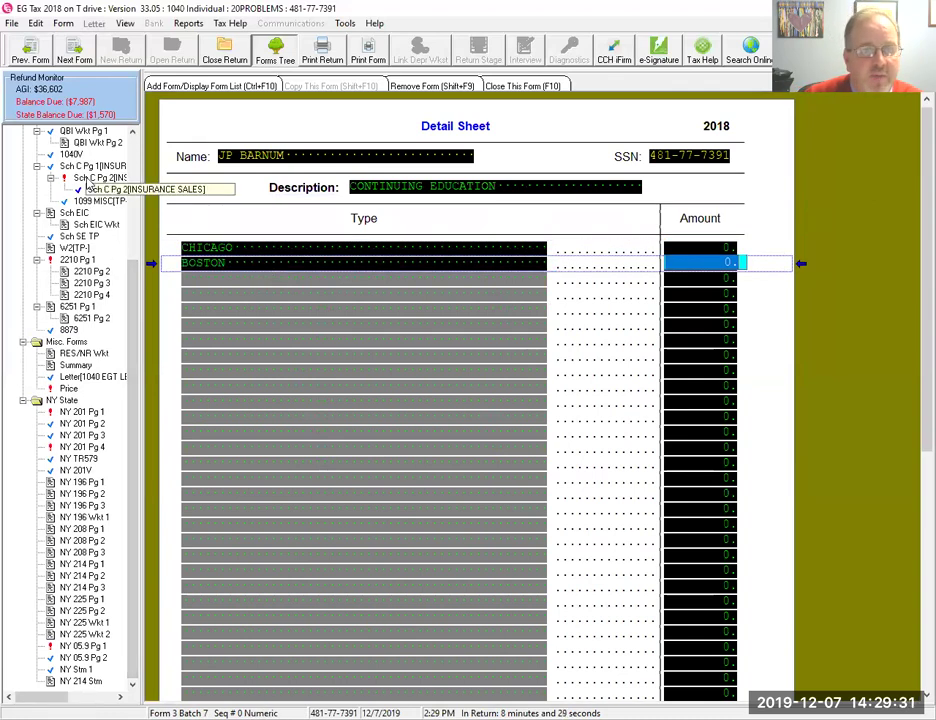
Step: Clear the 1,377 Continuing Education amount on Schedule C page 2
left_click(95, 177)
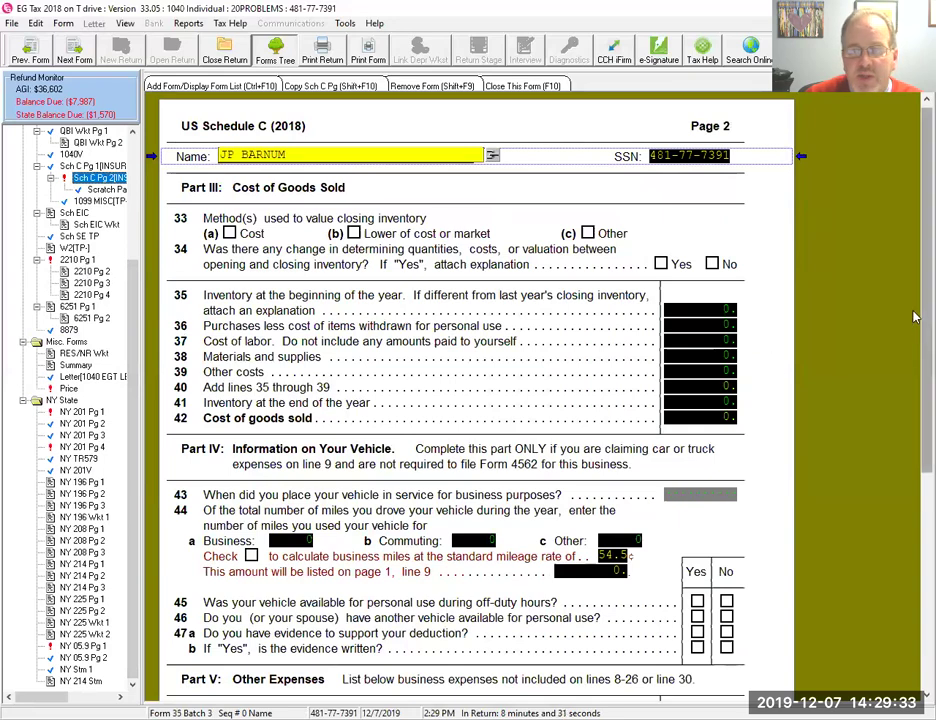
scroll(760, 420, "down", 5)
left_click(700, 481)
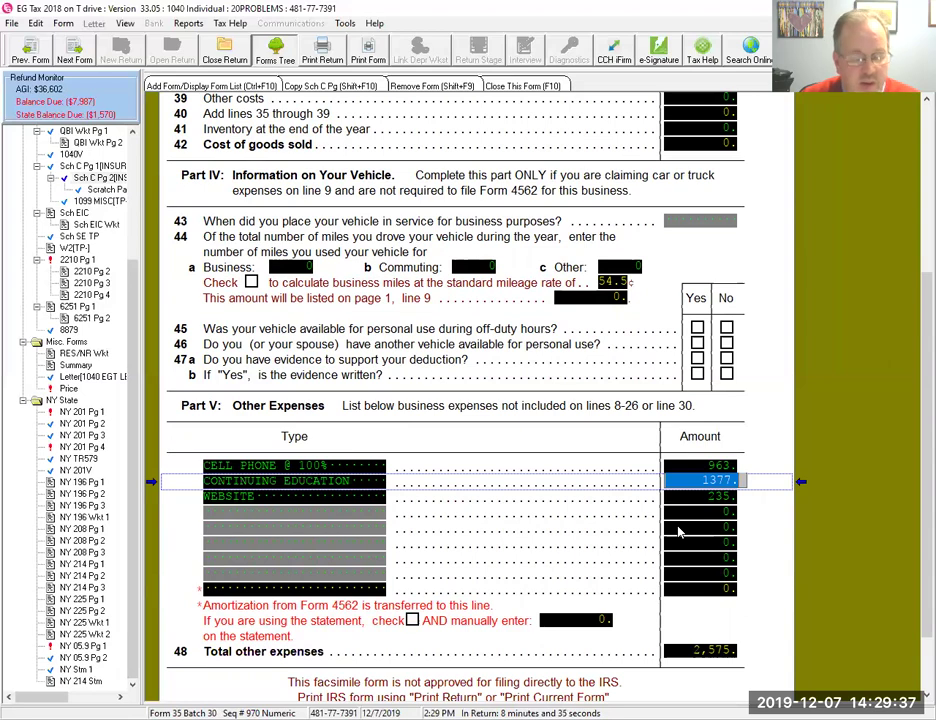
left_click(616, 497)
key("shift+Tab")
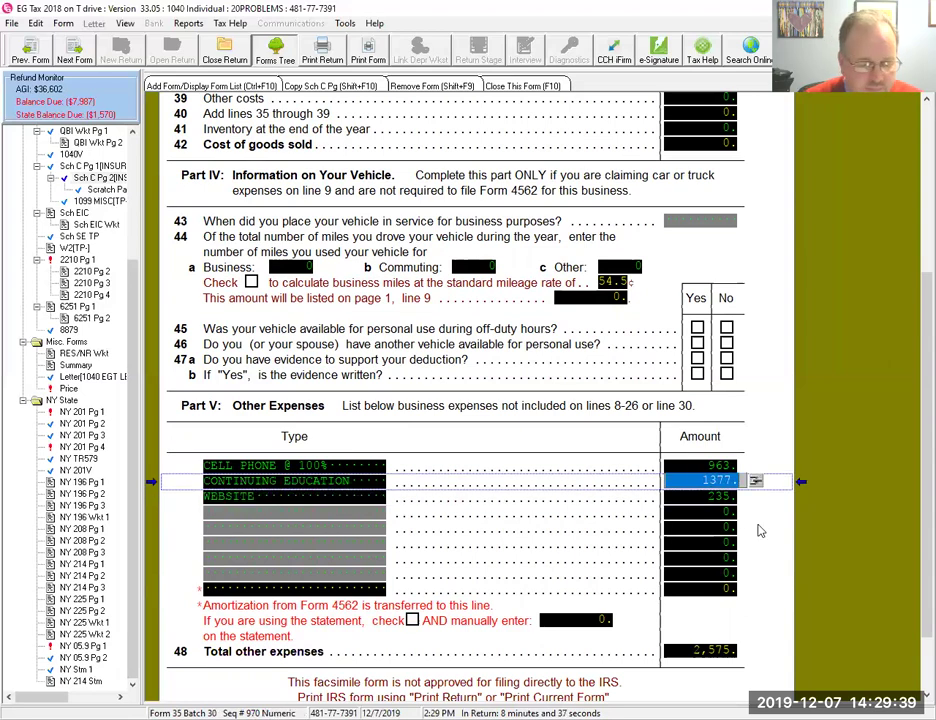
key("Delete")
key("Tab")
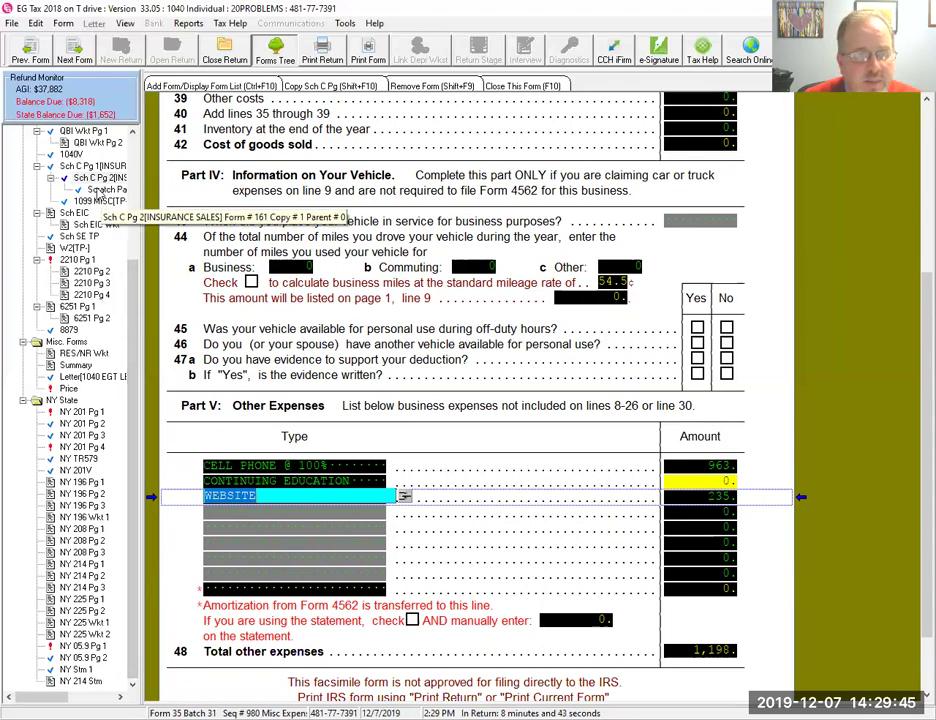
Step: Use the calculator to enter CHICAGO 689 and BOSTON 688 on the scratch pad, totalling 1,377
left_click(103, 190)
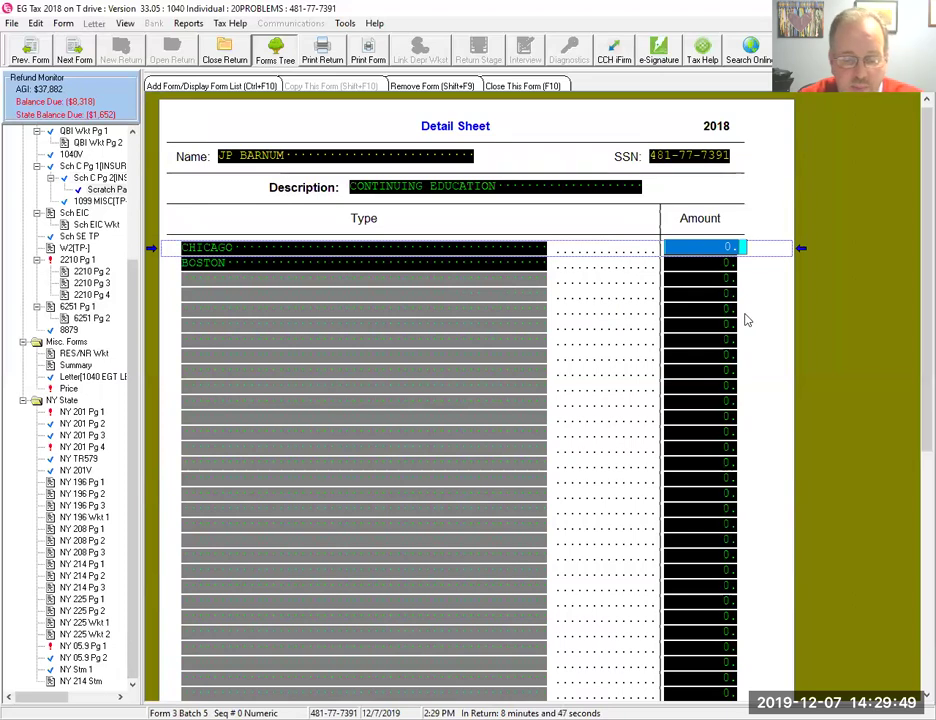
key("F4")
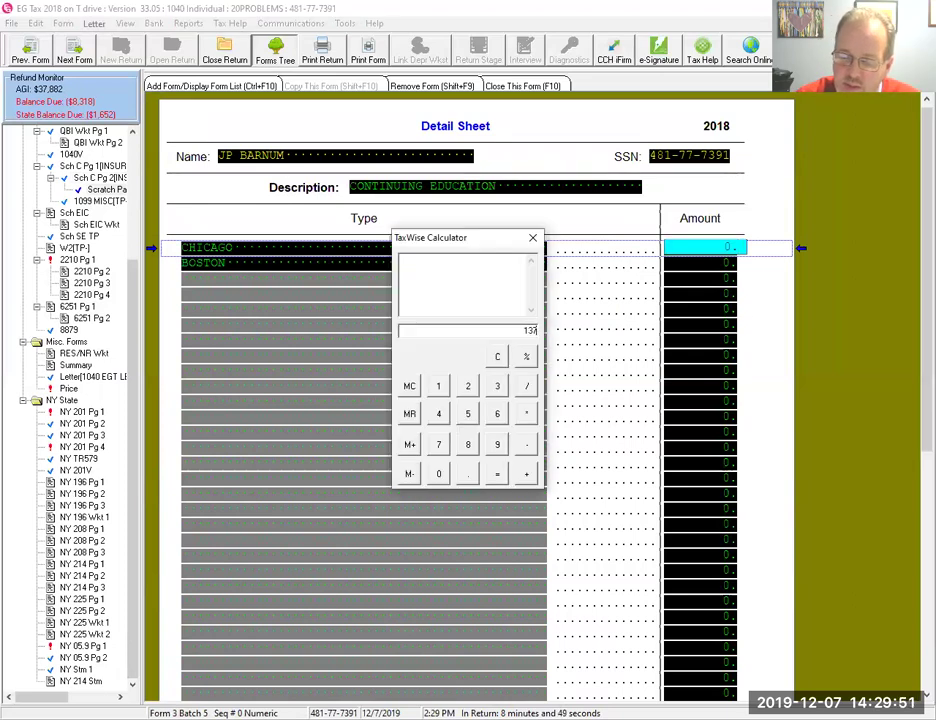
type("1377")
key("Return")
key("Return")
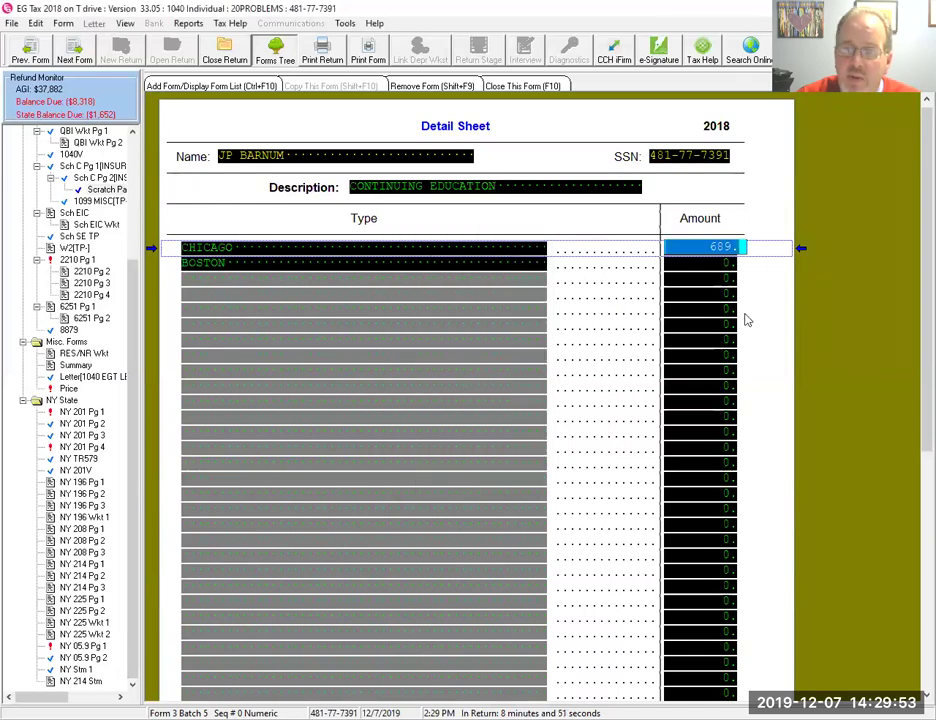
key("Return")
type("688")
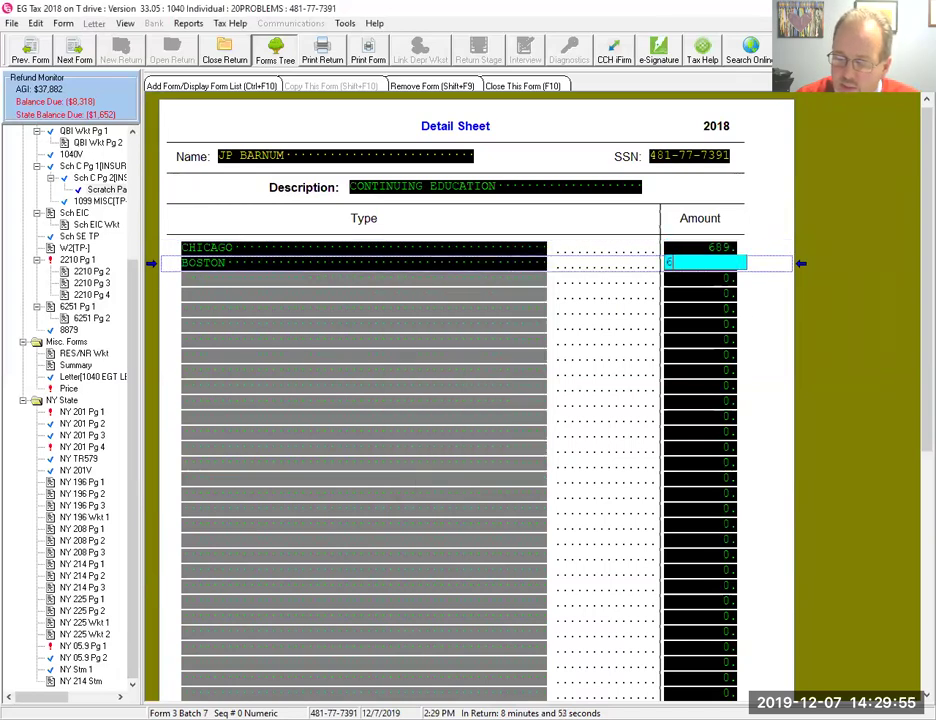
key("Return")
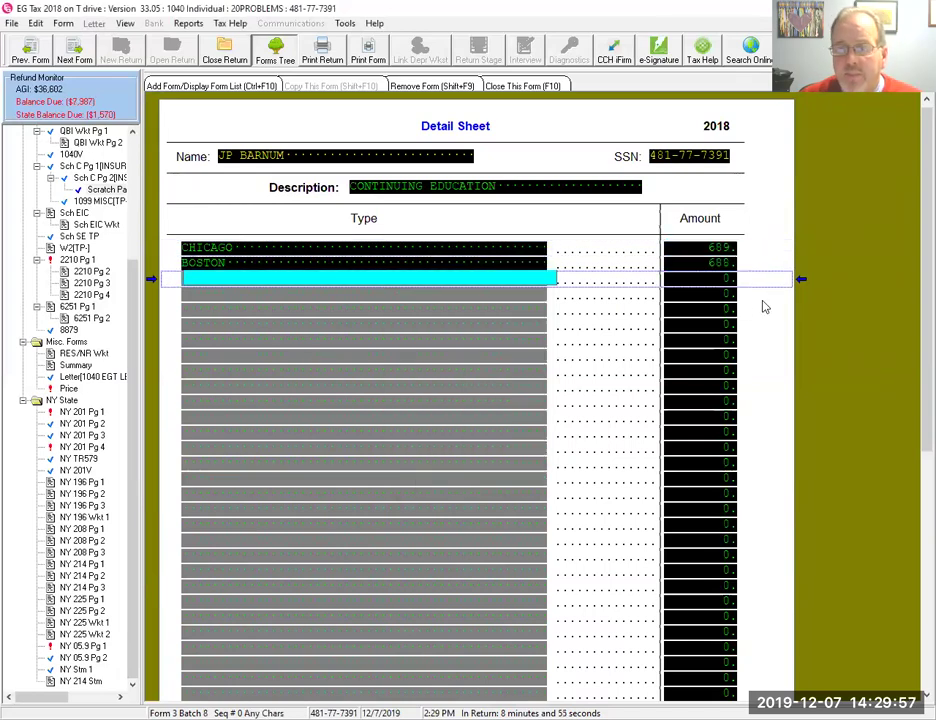
scroll(779, 318, "down", 5)
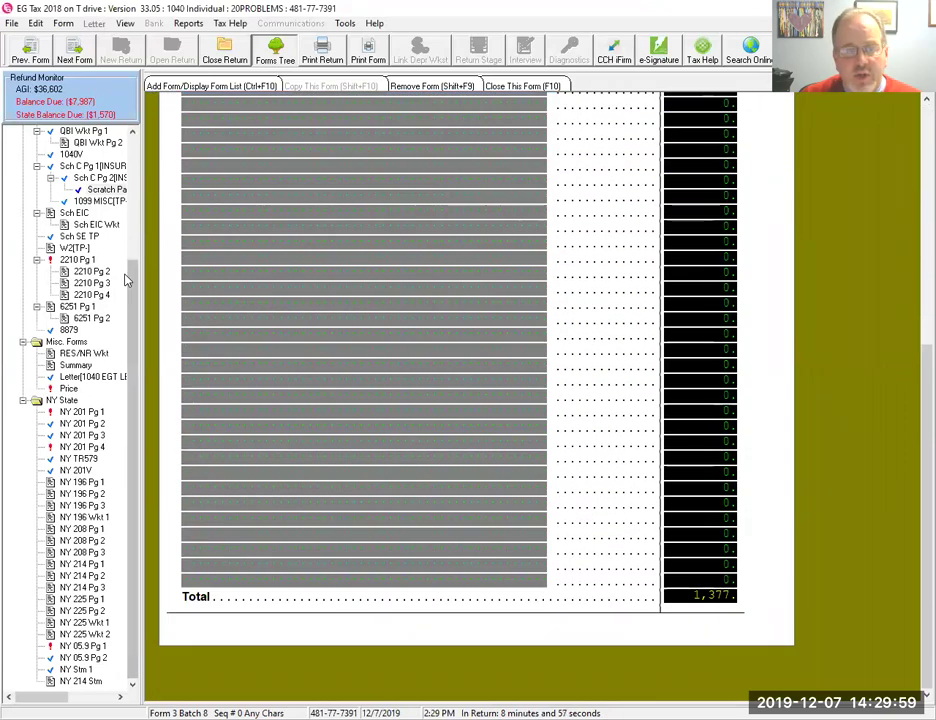
left_click(97, 177)
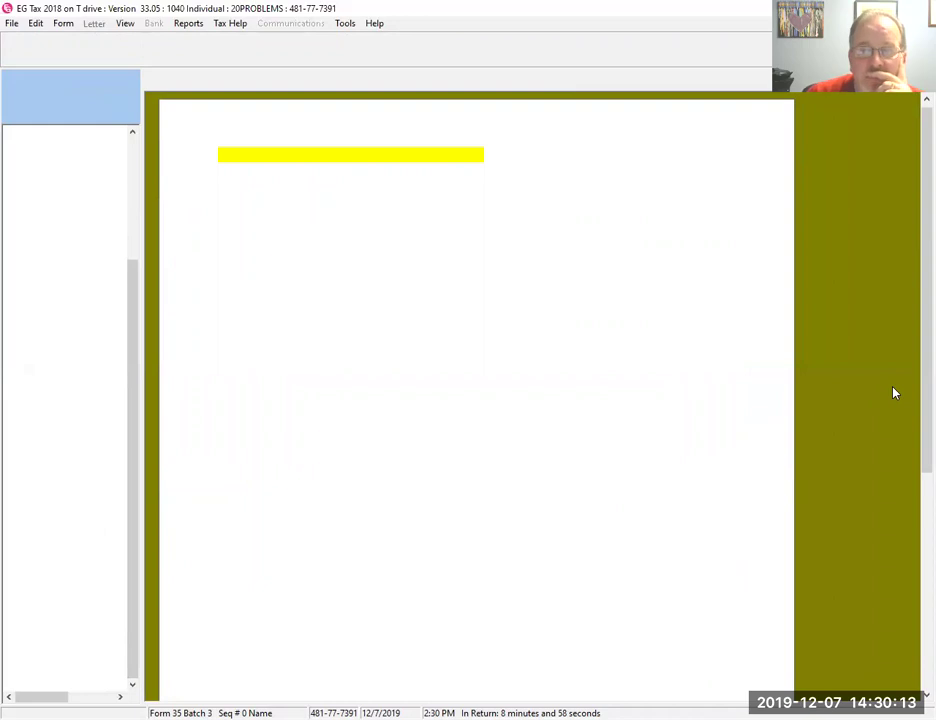
key("alt+Tab")
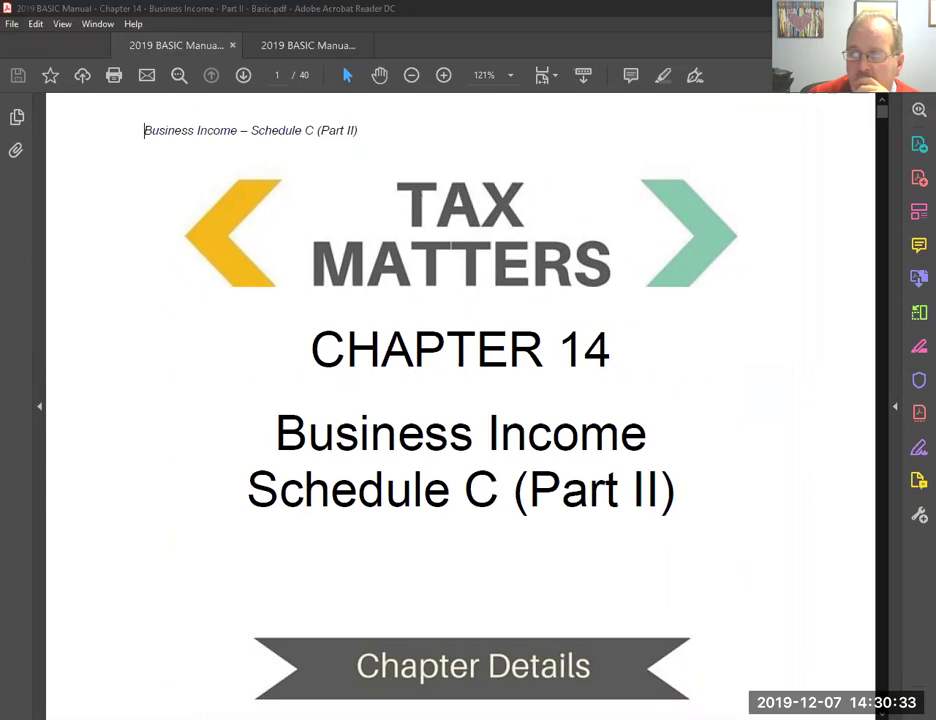
Step: Switch from the Chapter 14 PDF back to Schedule C page 2 in EG Tax
key("alt+Tab")
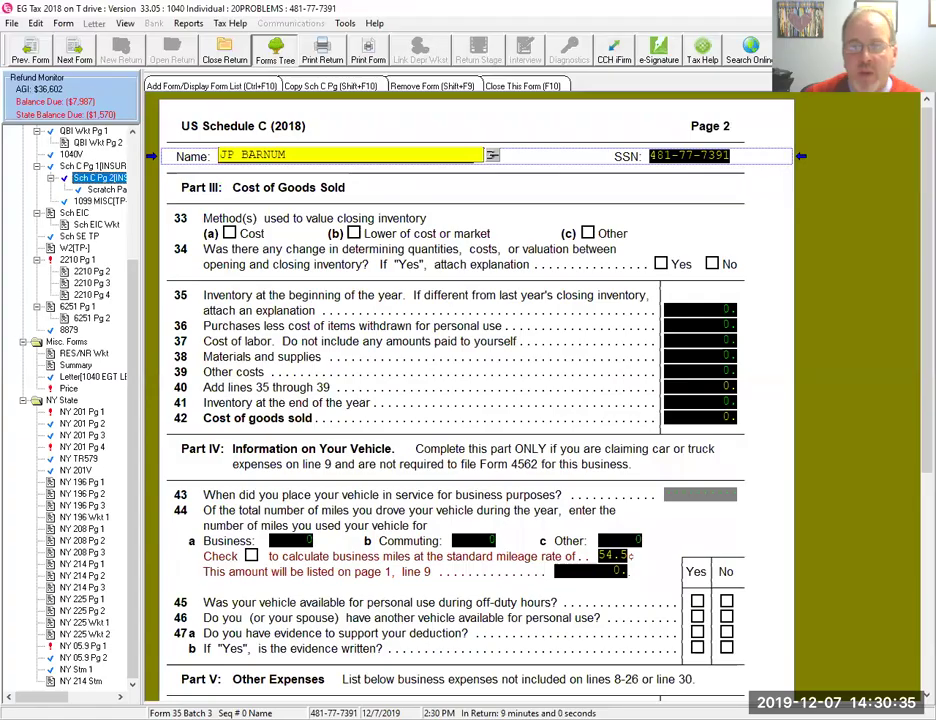
Step: Enter 14,358 business, 0 commuting, 1,998 other miles and in-service date 07/13/2019
scroll(843, 434, "down", 3)
scroll(843, 434, "down", 3)
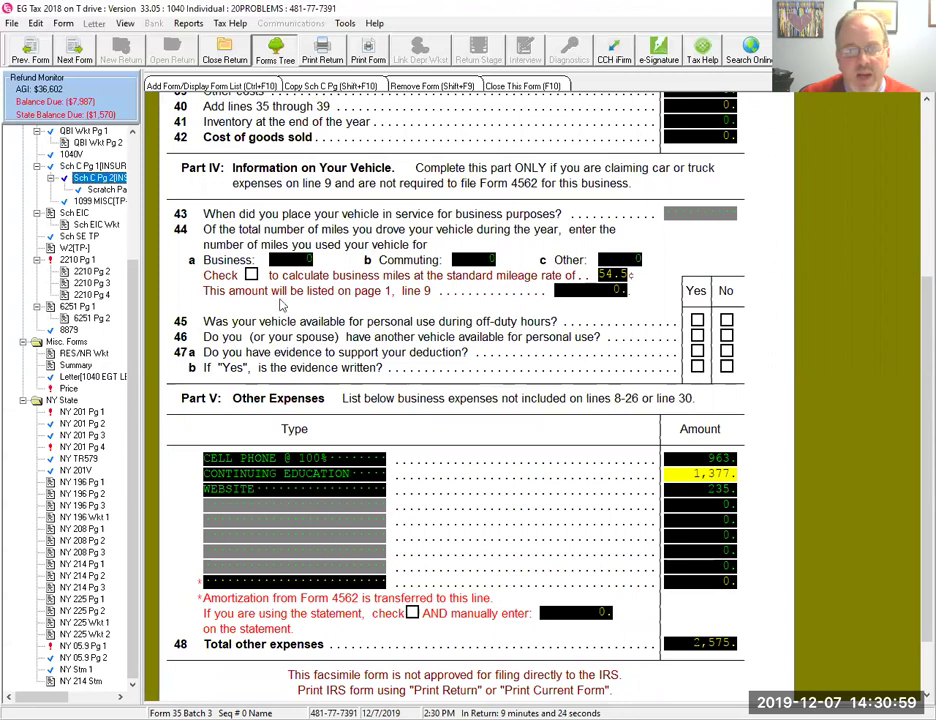
left_click(295, 259)
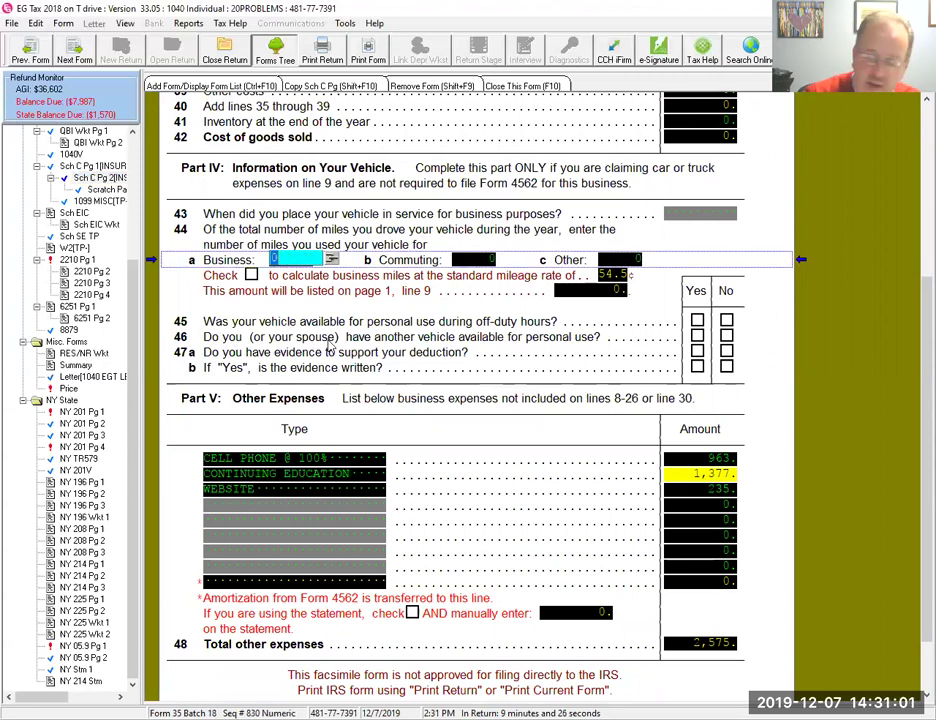
type("14358")
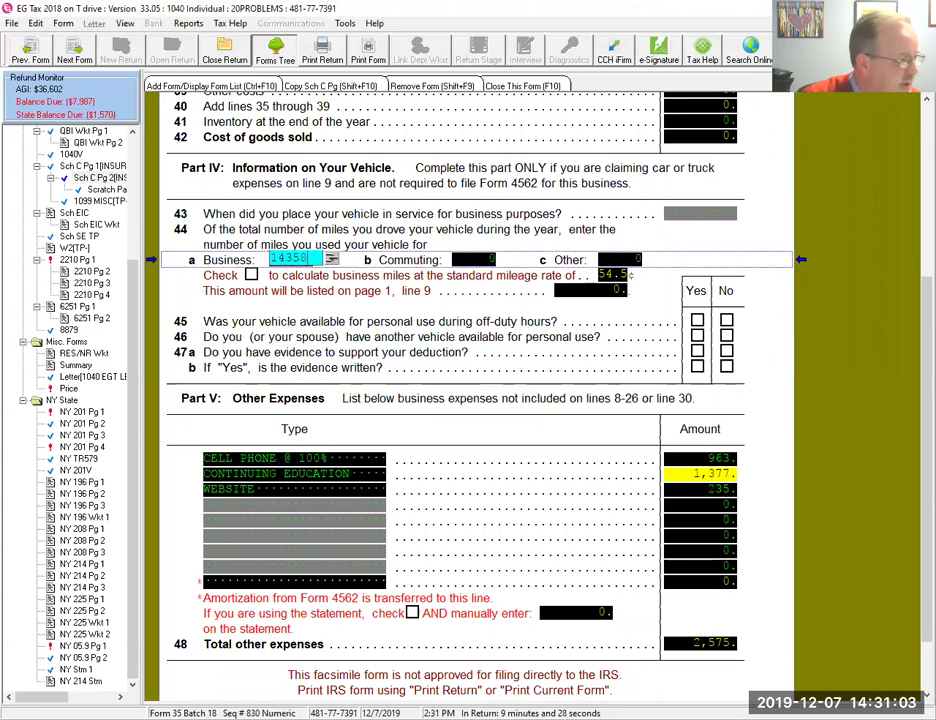
key("Tab")
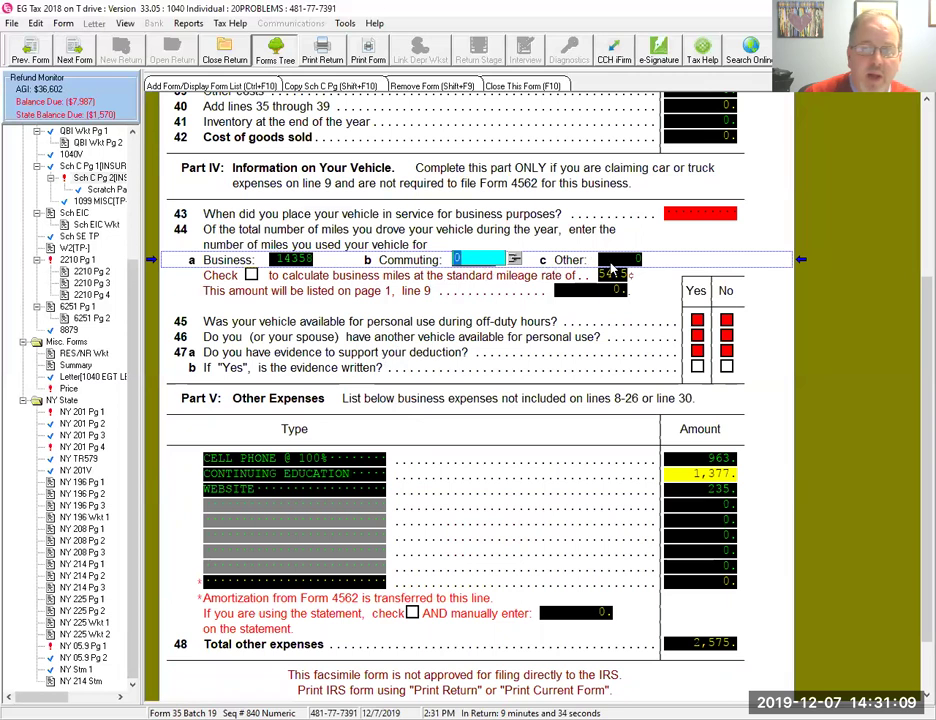
key("Tab")
type("1998")
key("Tab")
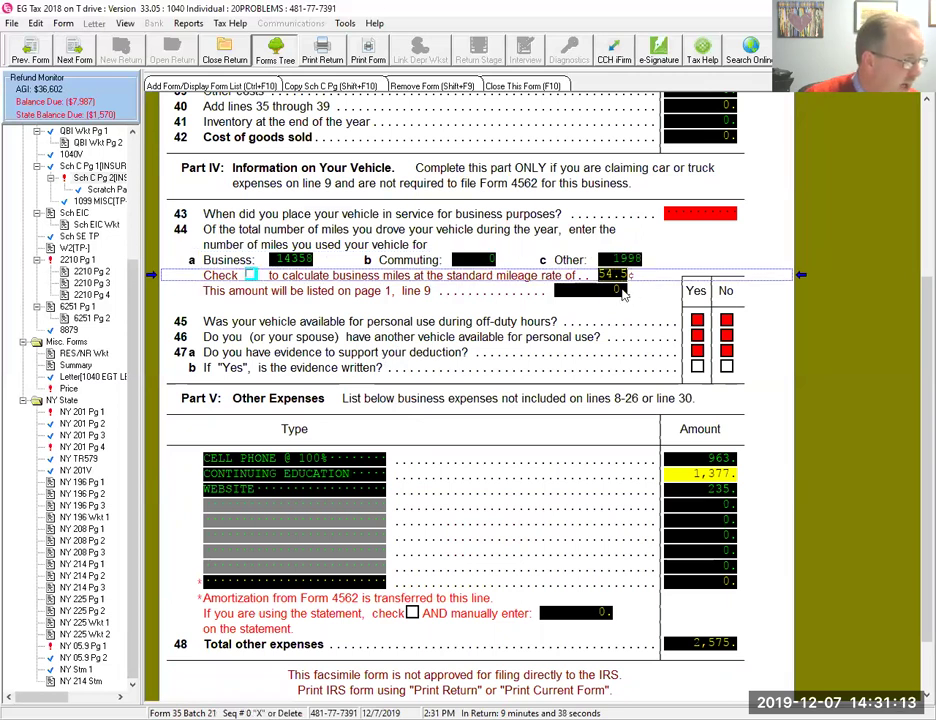
left_click(698, 214)
type("07/13/2019")
key("Tab")
key("Tab")
key("Tab")
key("Tab")
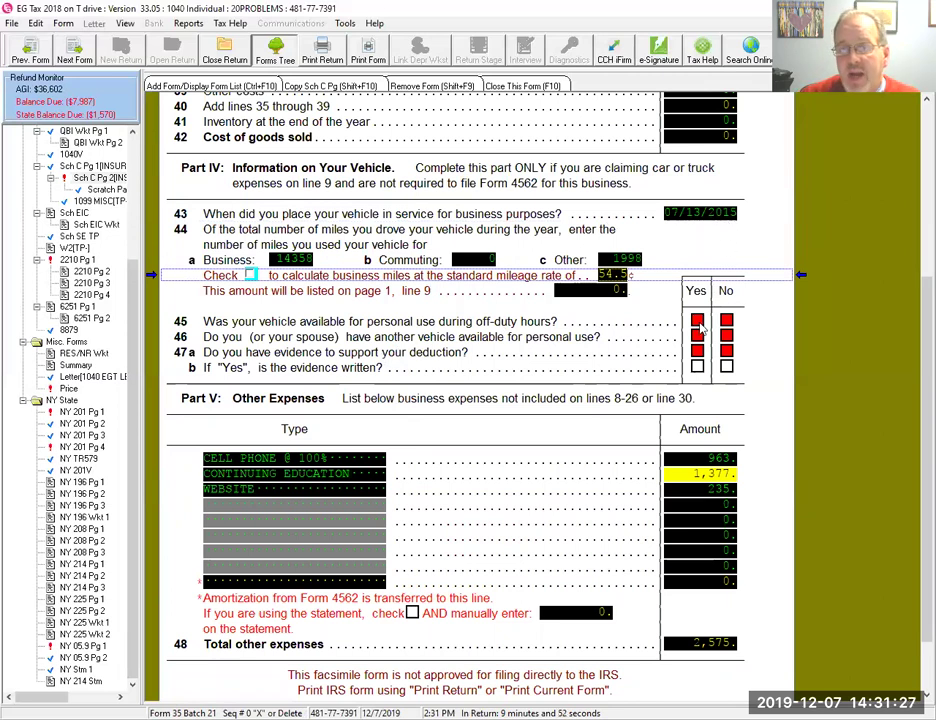
Step: Answer Yes to line 45, No to line 46, and Yes to lines 47a and 47b
left_click(697, 321)
left_click(726, 336)
left_click(697, 352)
left_click(697, 367)
key("Tab")
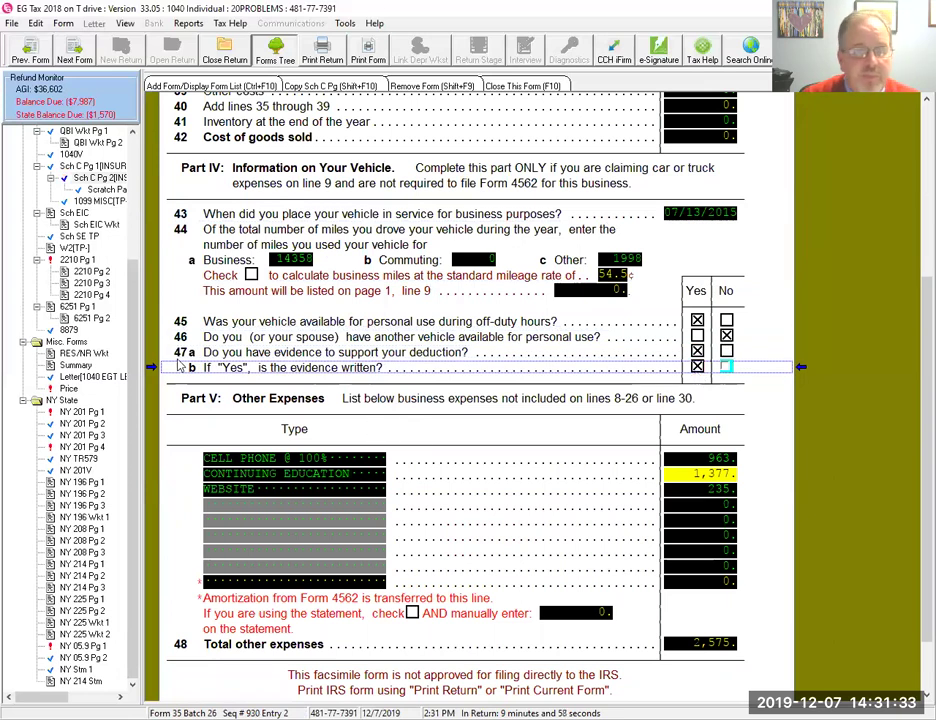
scroll(97, 208, "up", 2)
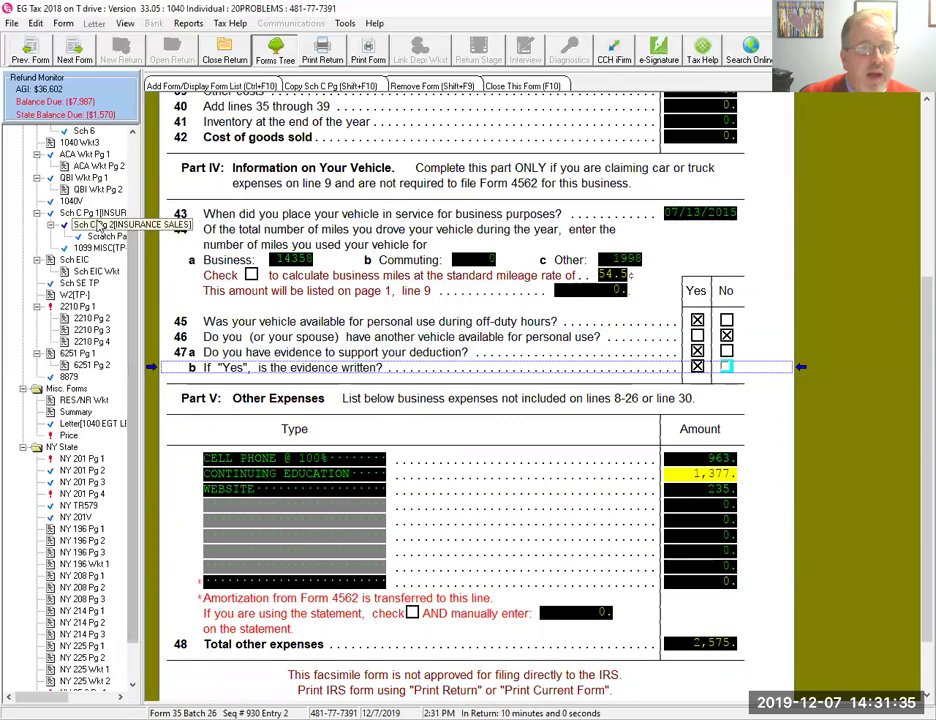
Step: Enter 1,920 total home square feet and 180 business square feet on Schedule C line 30
left_click(98, 214)
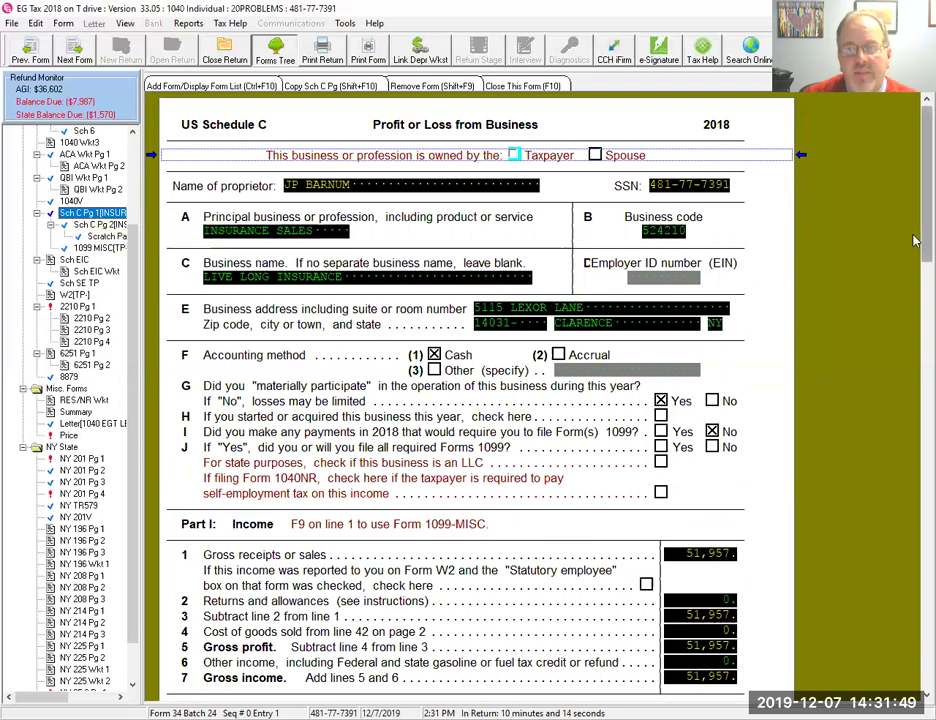
scroll(913, 267, "down", 2)
scroll(913, 267, "down", 16)
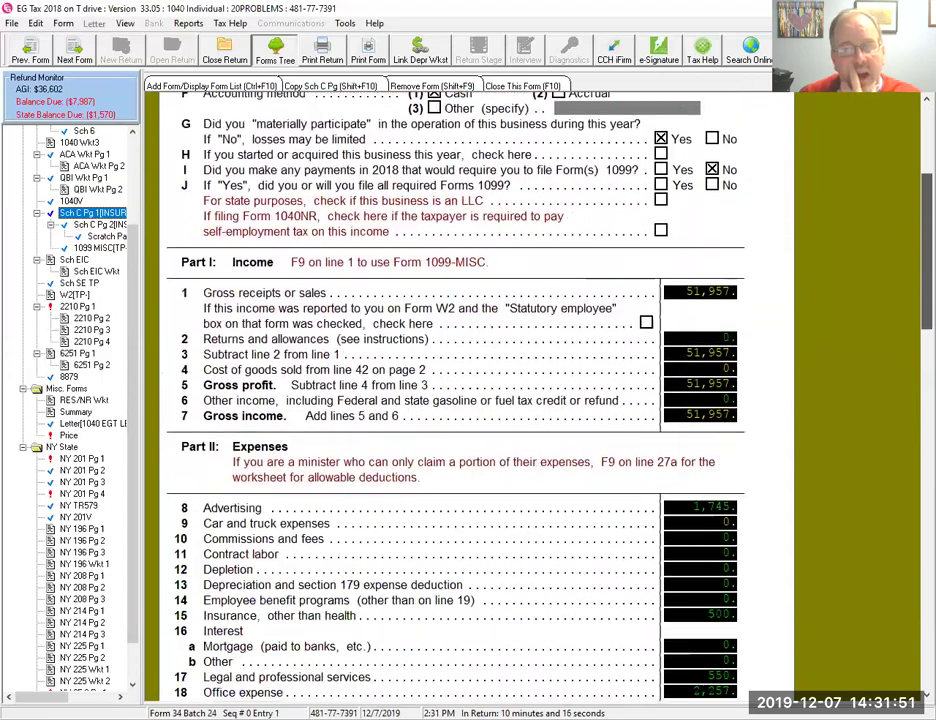
scroll(341, 688, "down", 2)
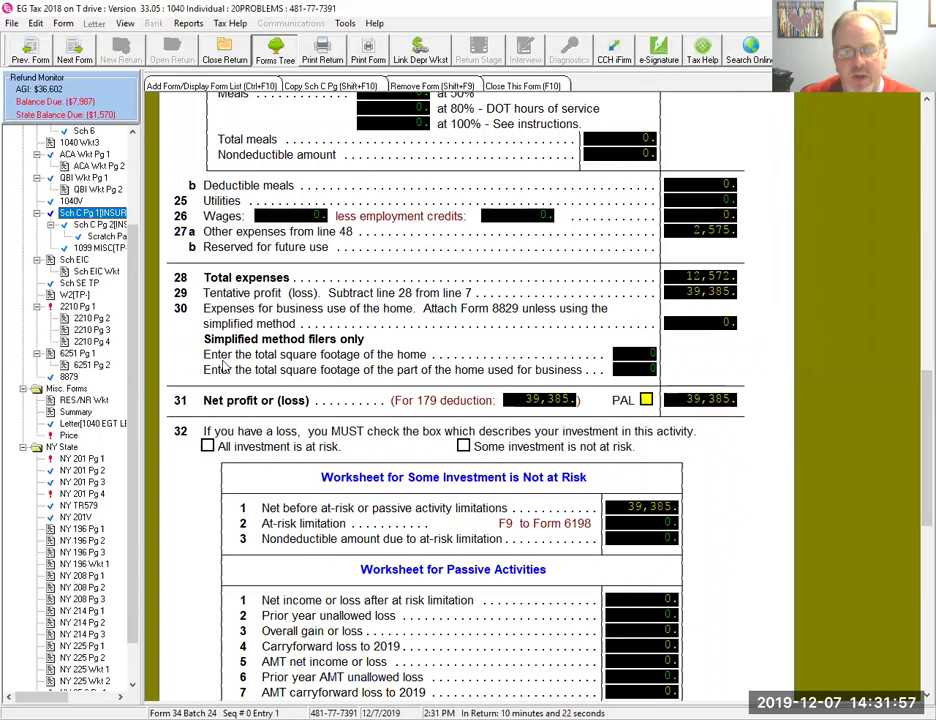
left_click(635, 354)
type("1920")
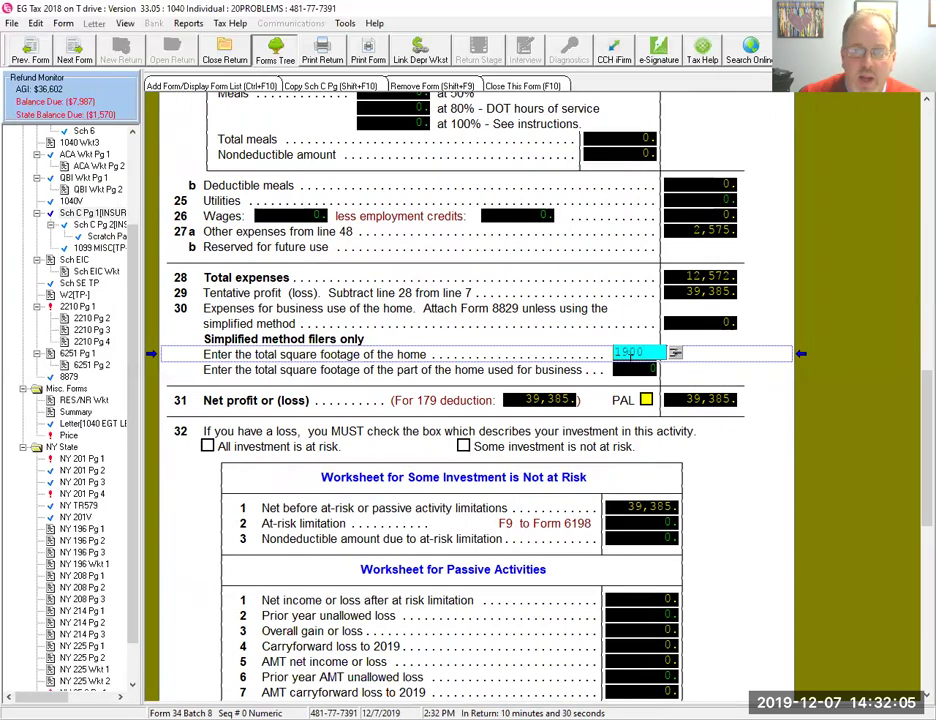
left_click(636, 370)
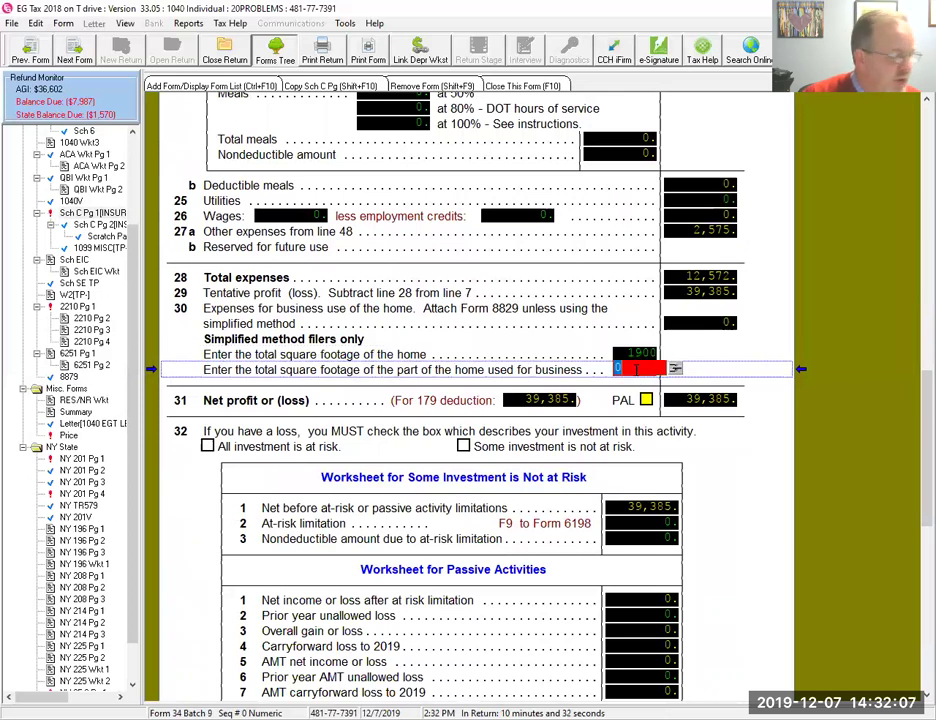
type("180")
key("Return")
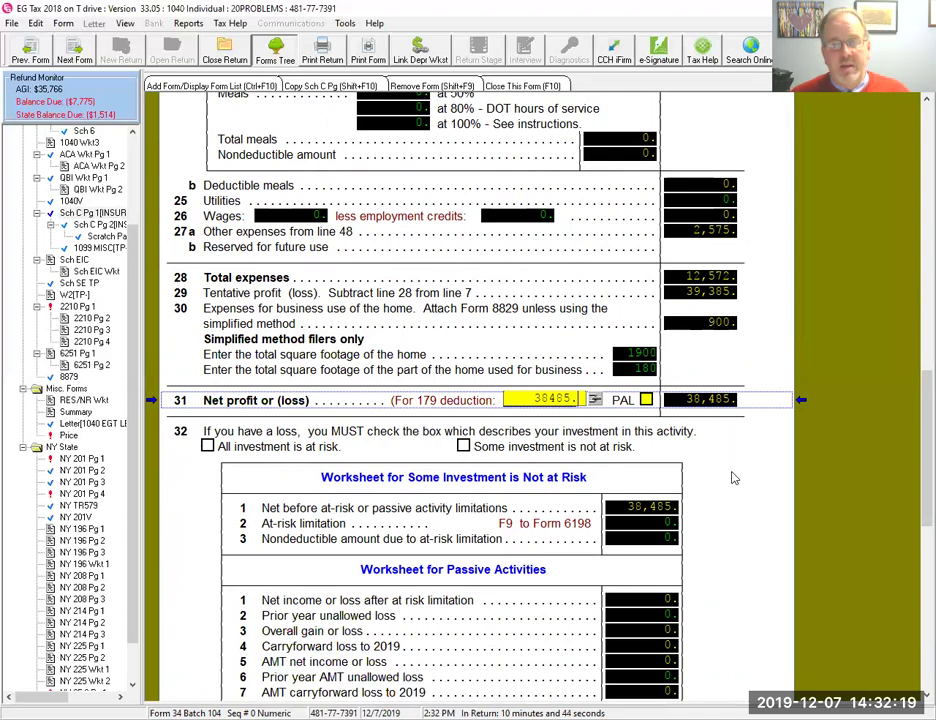
scroll(732, 478, "up", 5)
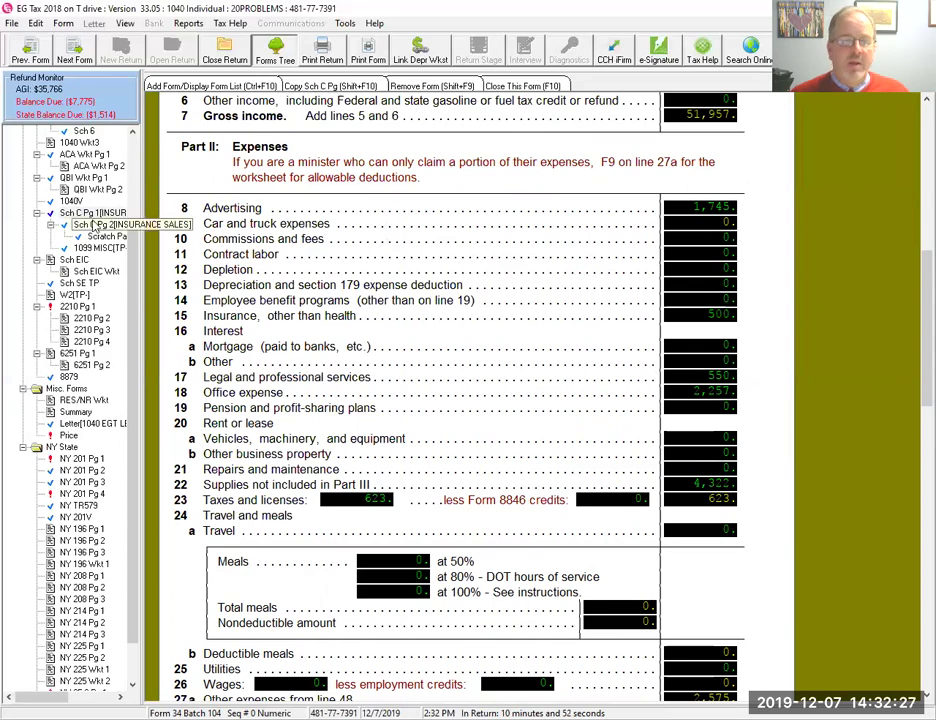
Step: Check the line 44 standard mileage box on Schedule C page 2, giving a 7,825 car expense
left_click(92, 225)
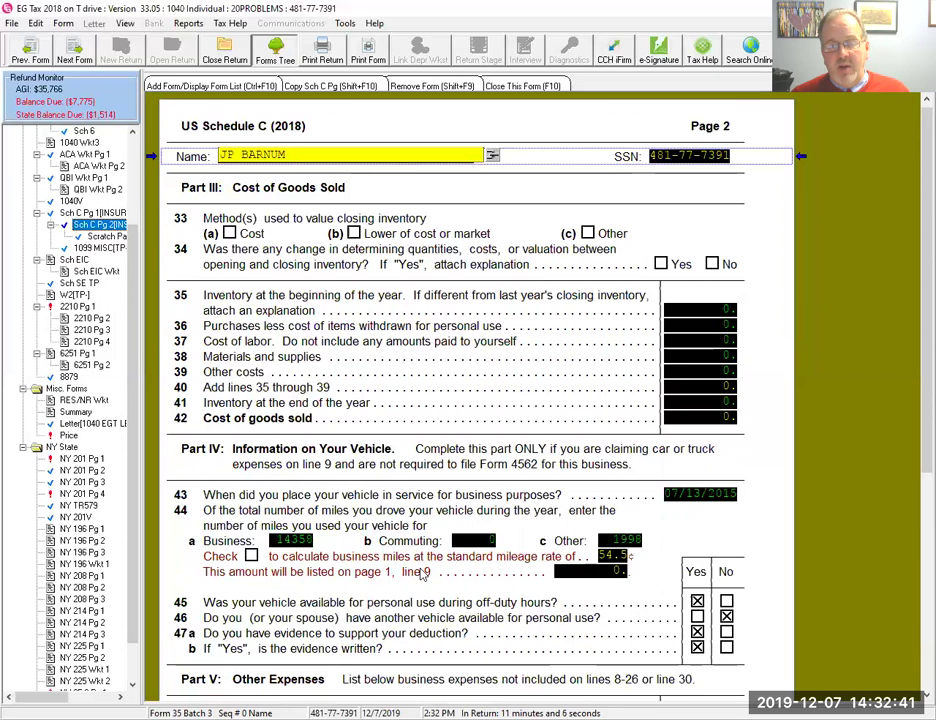
left_click(251, 557)
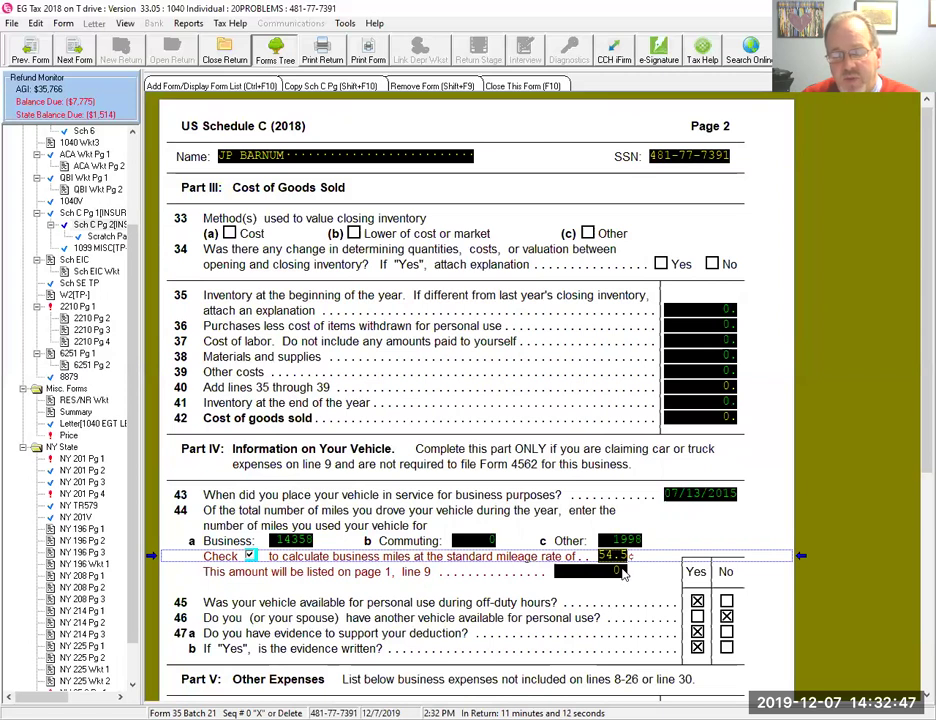
key("Tab")
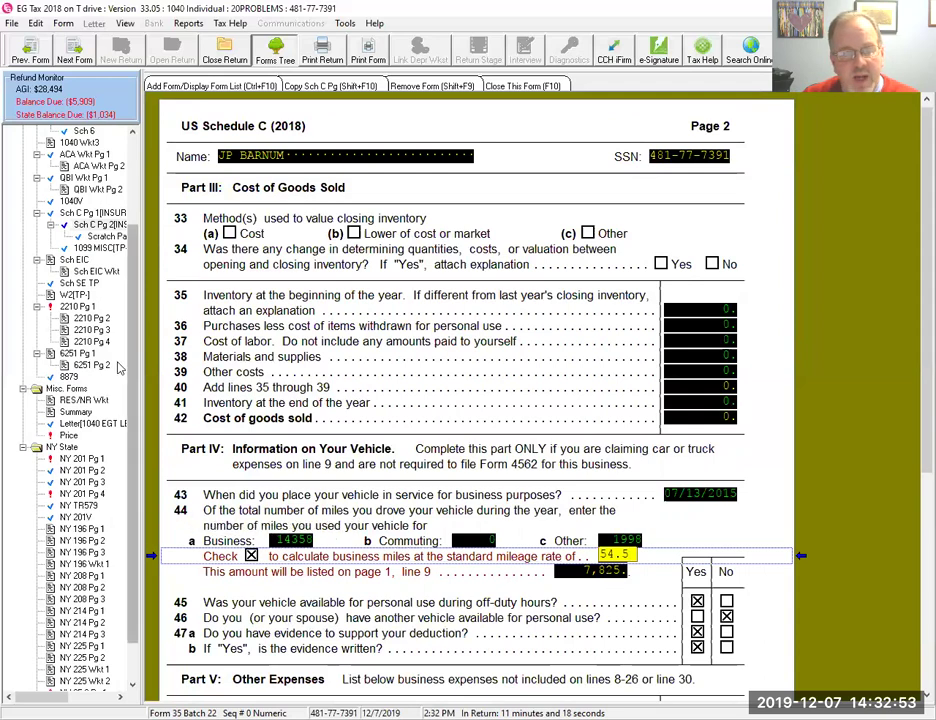
scroll(128, 330, "up", 3)
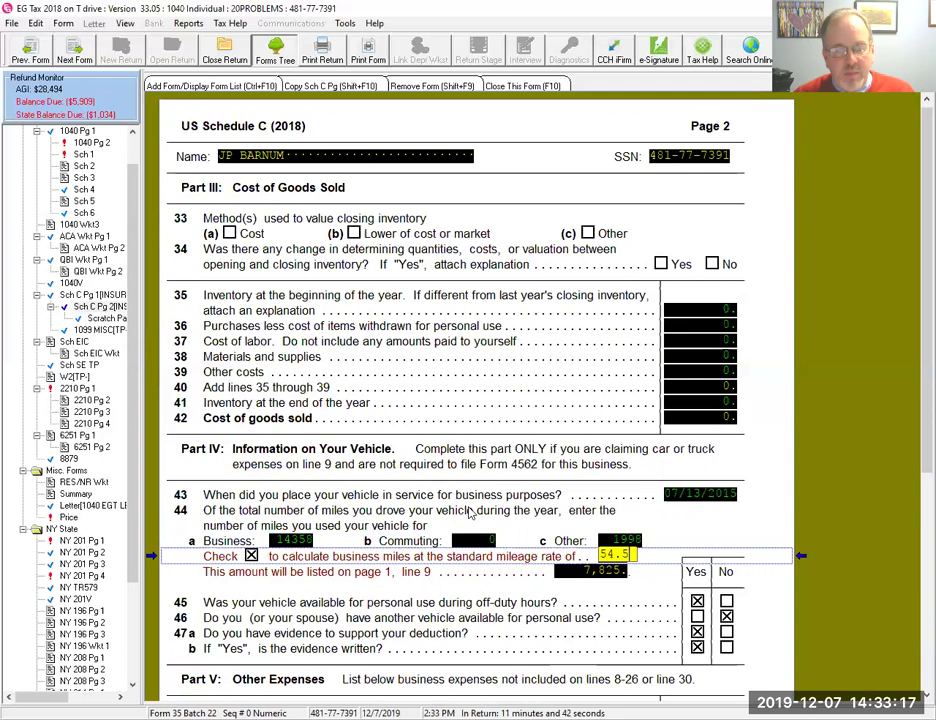
scroll(812, 489, "down", 3)
scroll(812, 489, "down", 1)
scroll(812, 489, "up", 5)
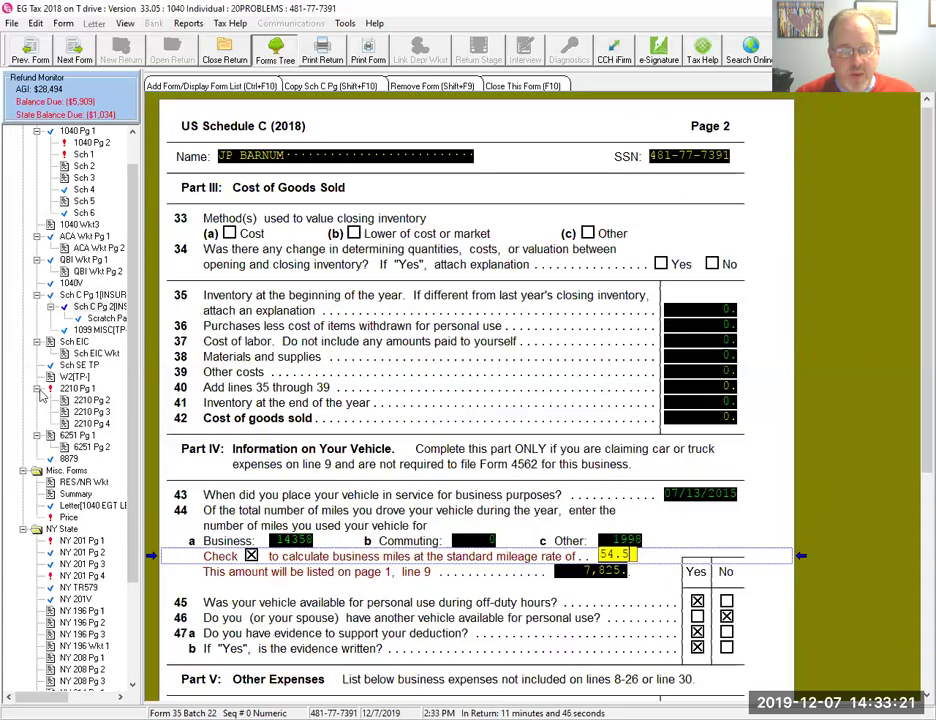
left_click(91, 142)
scroll(135, 133, "up", 1)
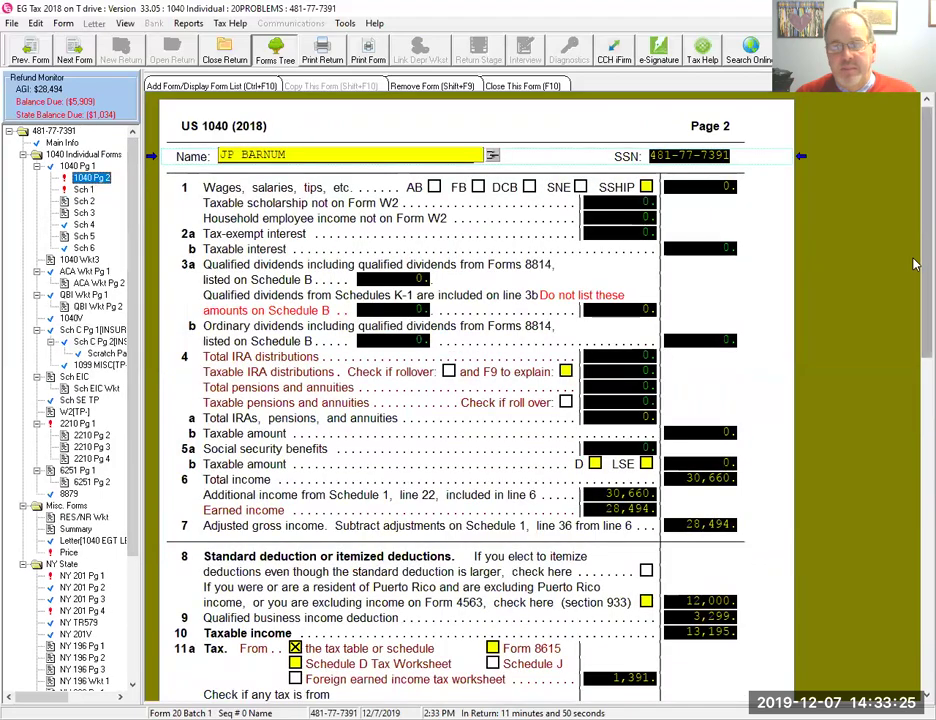
Step: Answer No to electronic withdrawal of the balance due on Form 1040 page 2
scroll(914, 264, "down", 10)
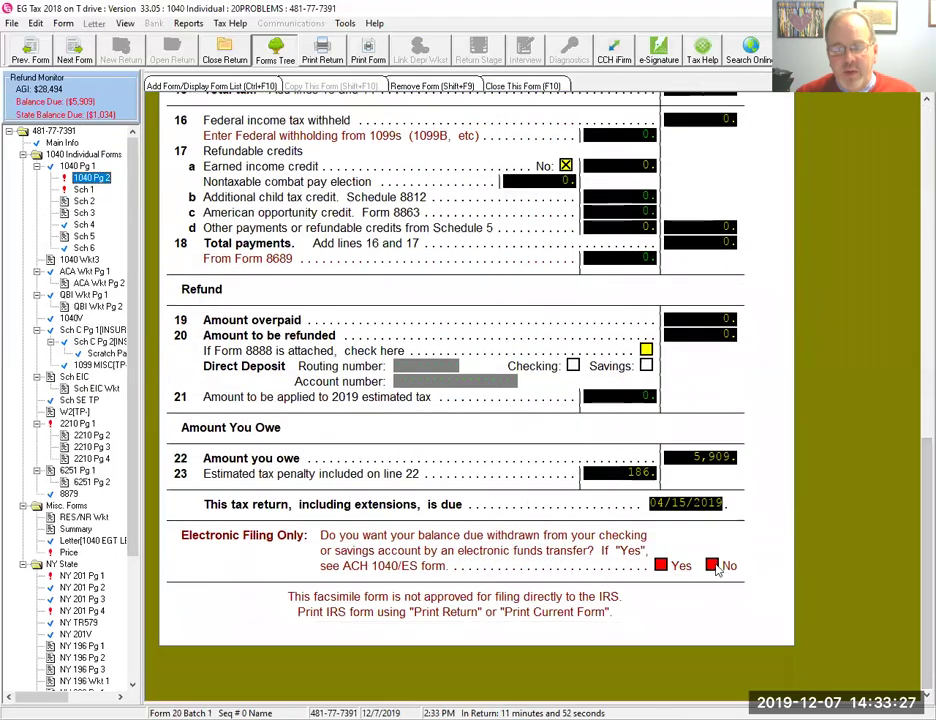
left_click(713, 566)
key("Tab")
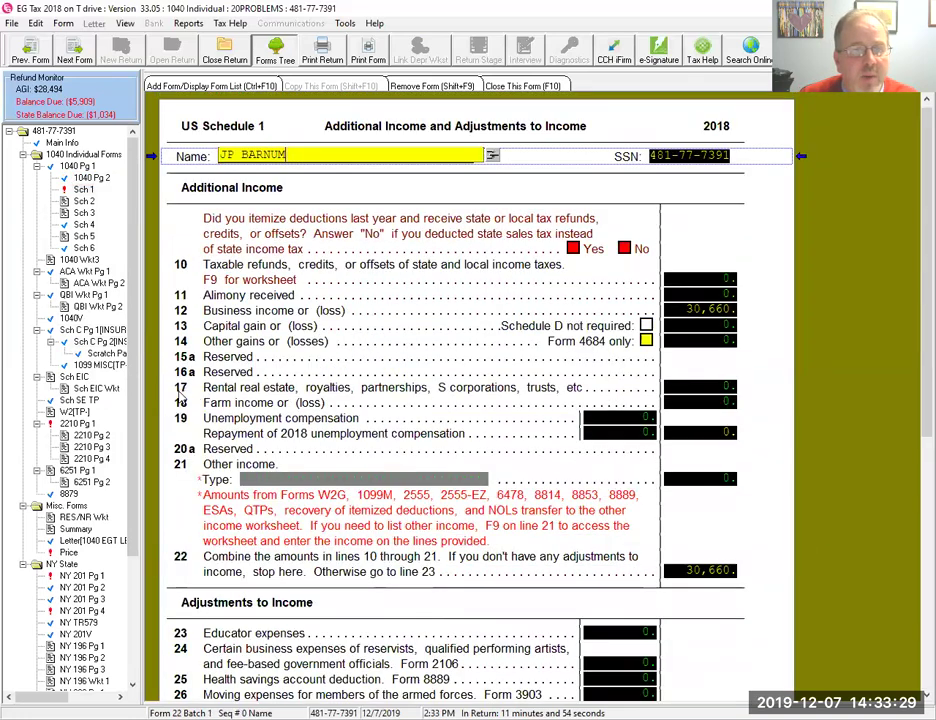
Step: Set Form 2210's due date to 04/15/2019 and check box F
left_click(78, 423)
left_click(683, 265)
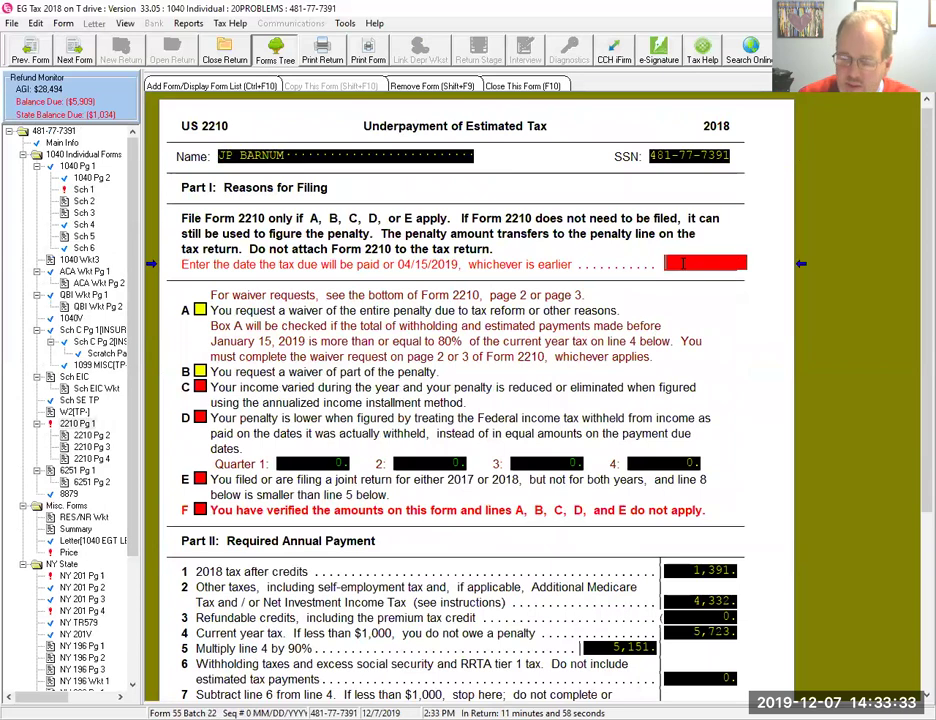
type("04152019")
key("Tab")
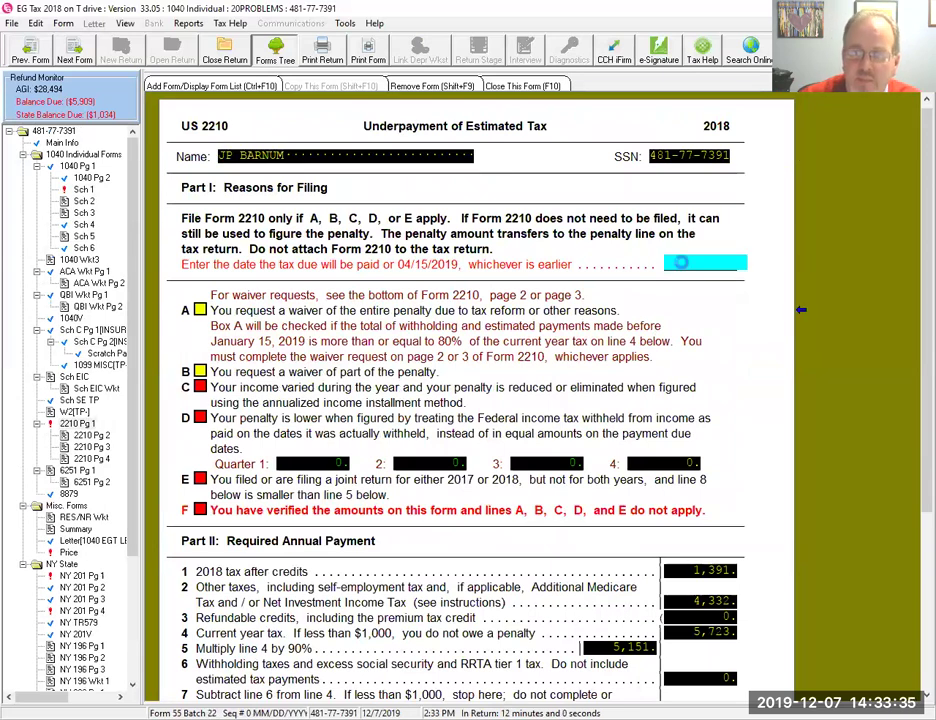
left_click(200, 511)
scroll(135, 585, "down", 3)
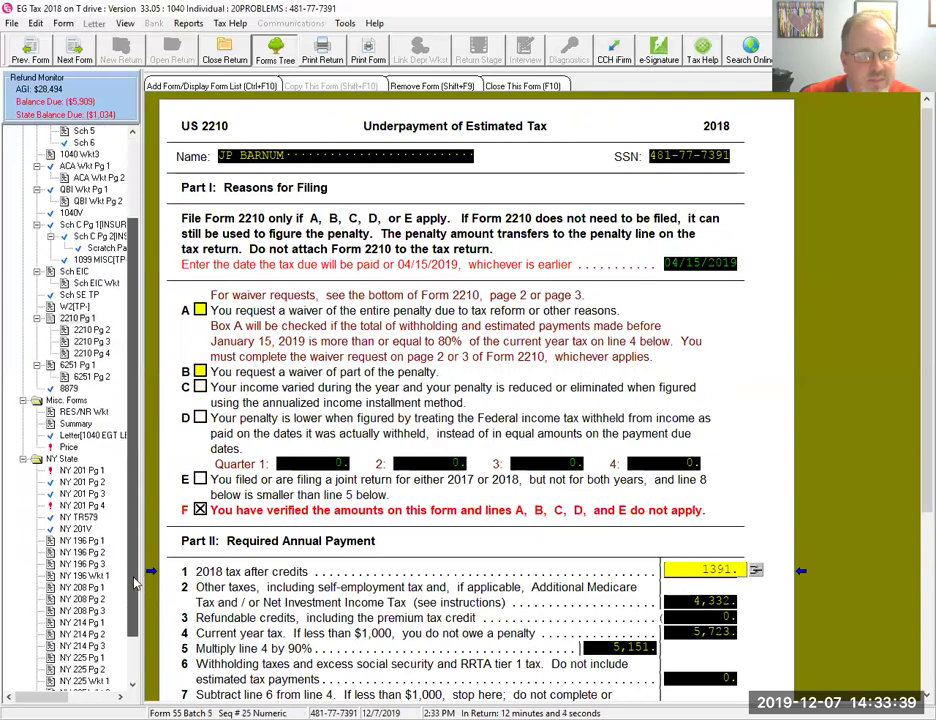
left_click(81, 470)
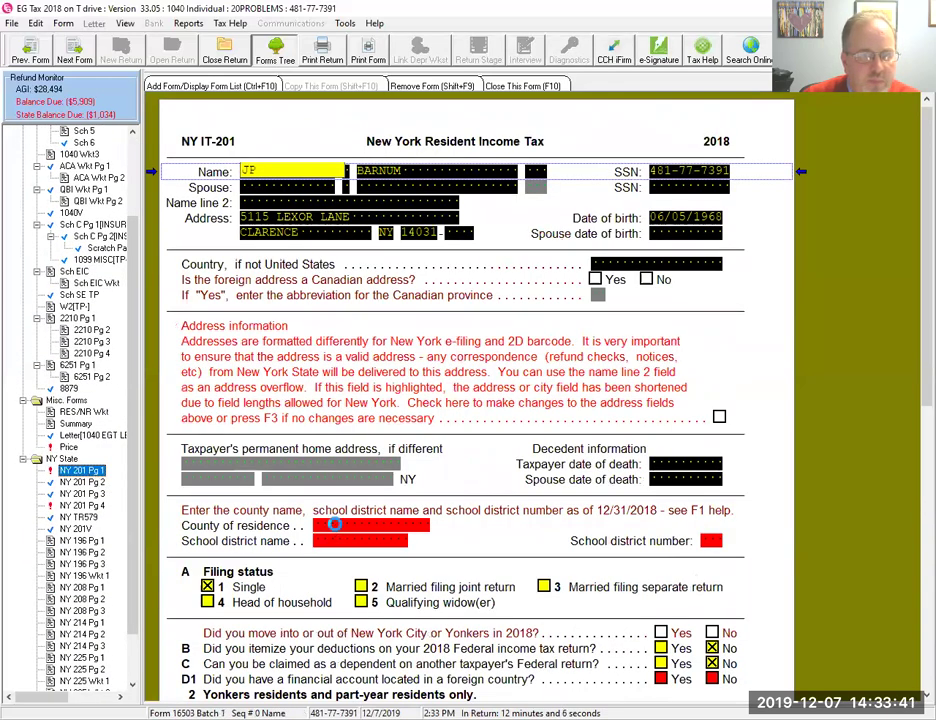
Step: Enter county ERIE and school district CLARENCE on NY IT-201, answering No to the questions
left_click(335, 524)
type("ERIE")
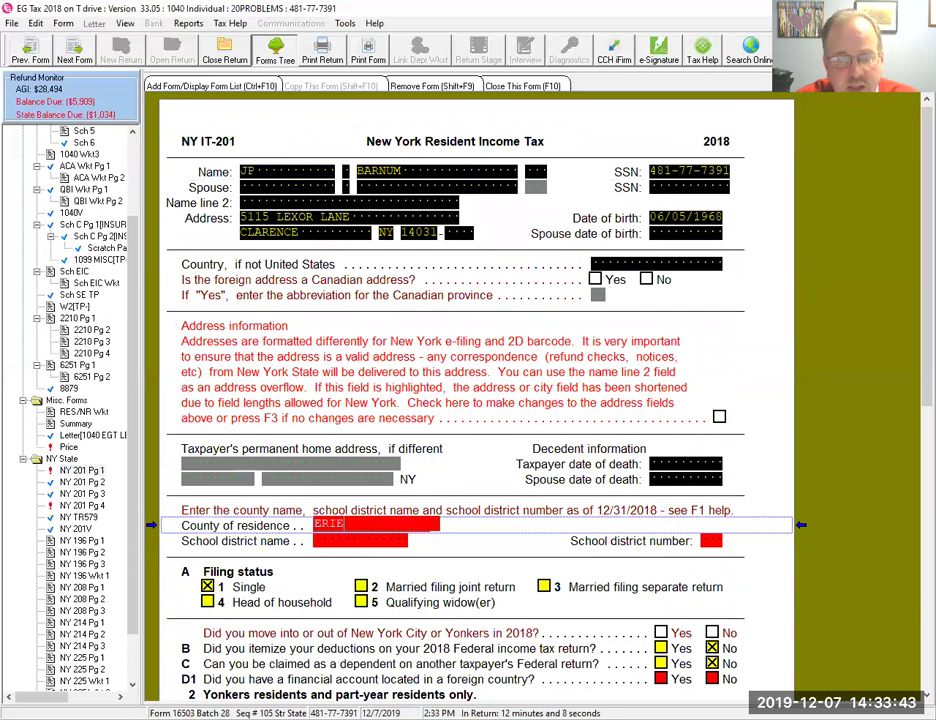
key("Return")
type("CLARENCE")
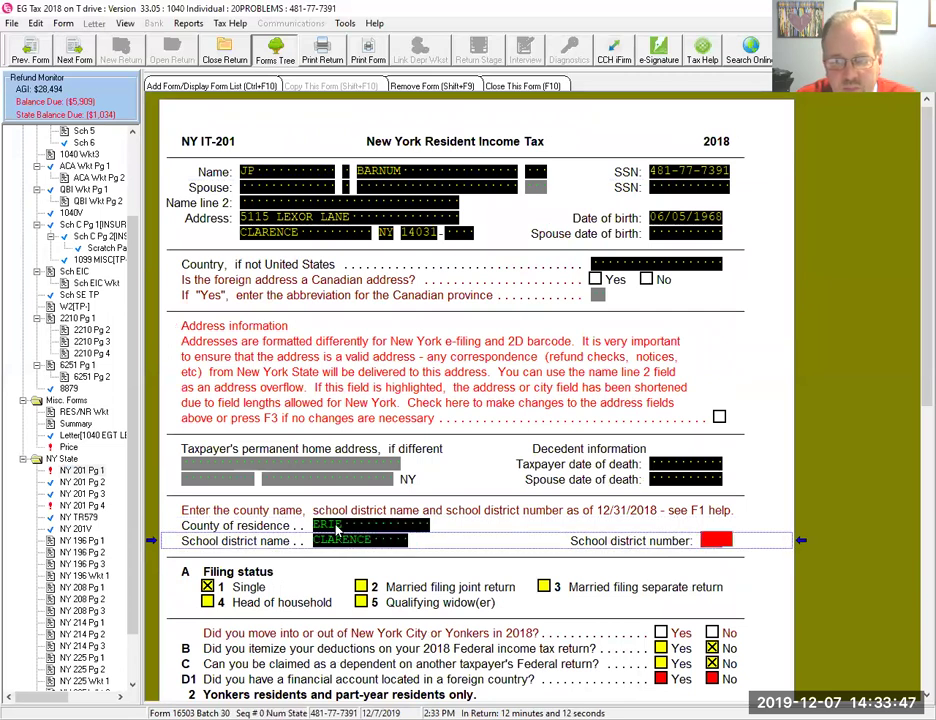
key("Return")
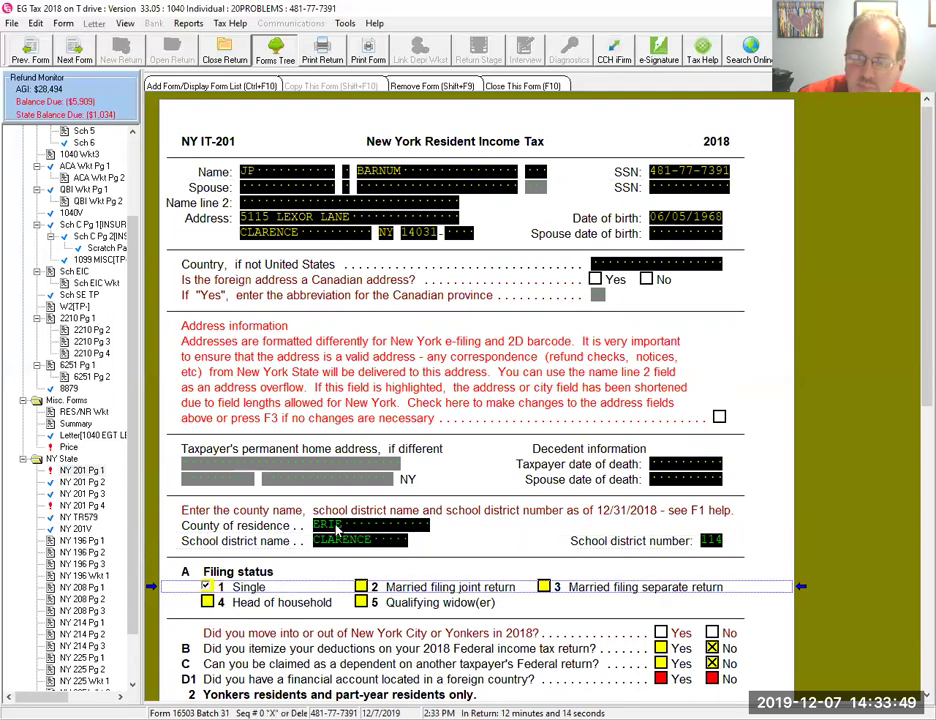
scroll(725, 400, "down", 5)
left_click(725, 400)
key("Return")
key("Return")
key("Return")
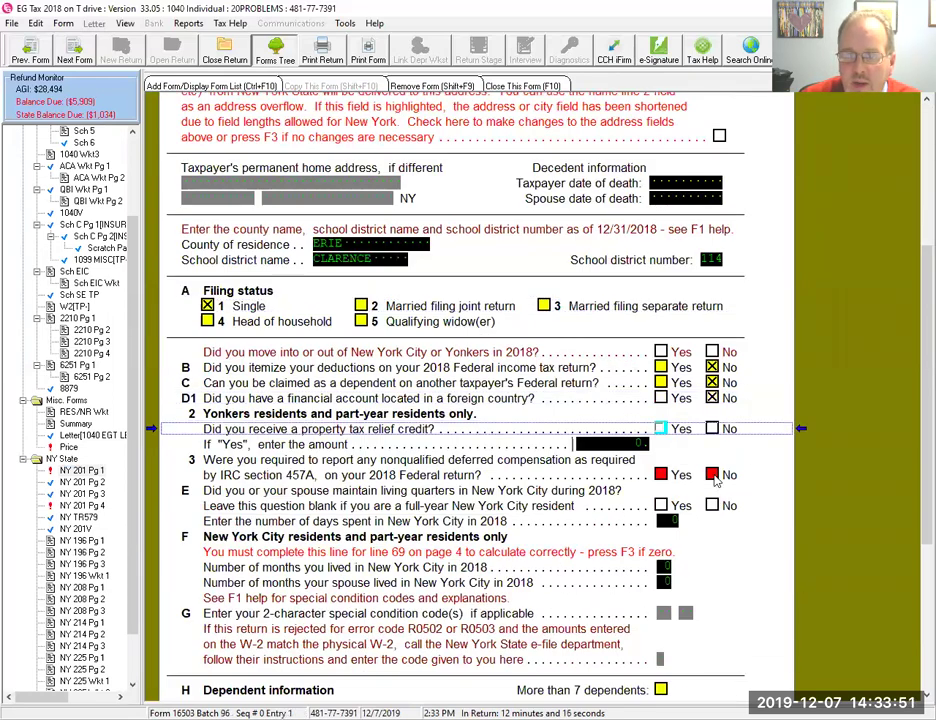
Step: On IT-201 page 4, choose to mail the balance due and enter the preparer's NYTPRIN
left_click(82, 505)
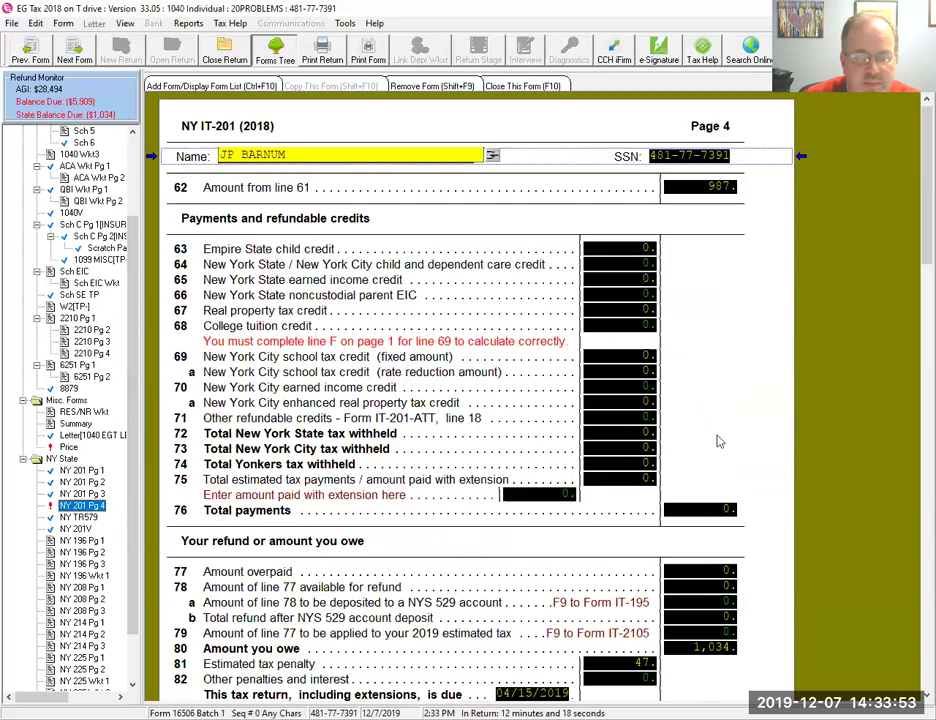
scroll(350, 440, "down", 10)
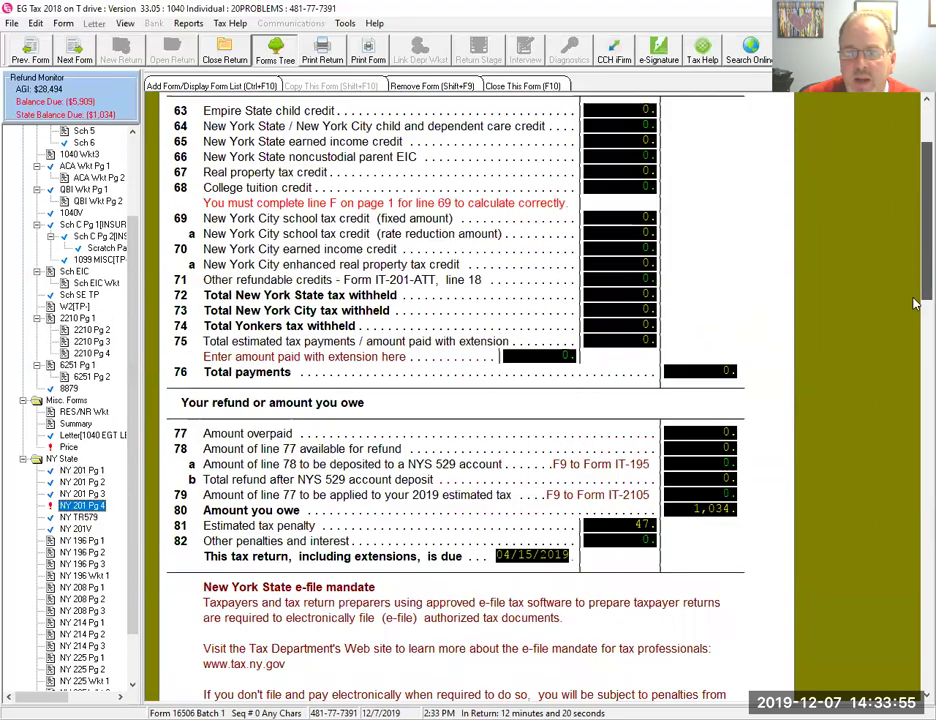
left_click(193, 461)
left_click(359, 492)
scroll(781, 517, "down", 6)
scroll(782, 519, "down", 4)
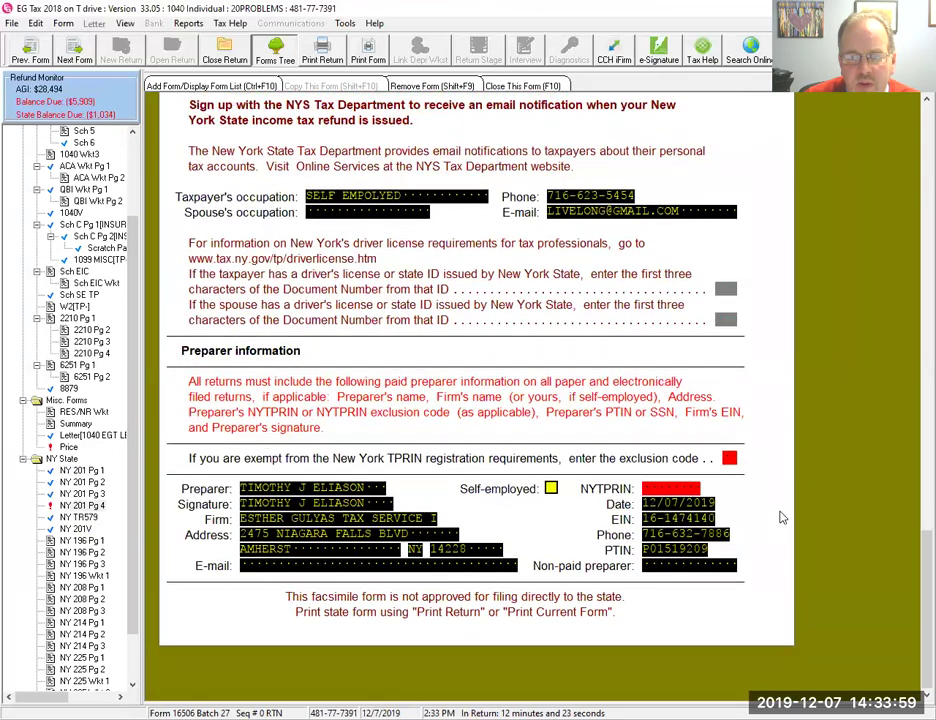
left_click(660, 488)
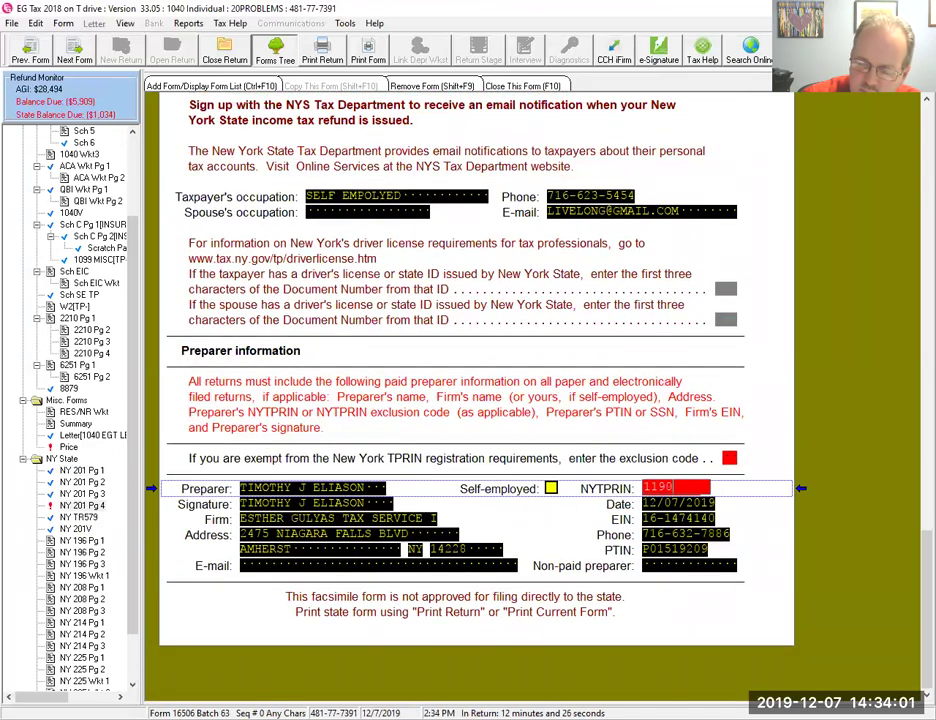
key("Return")
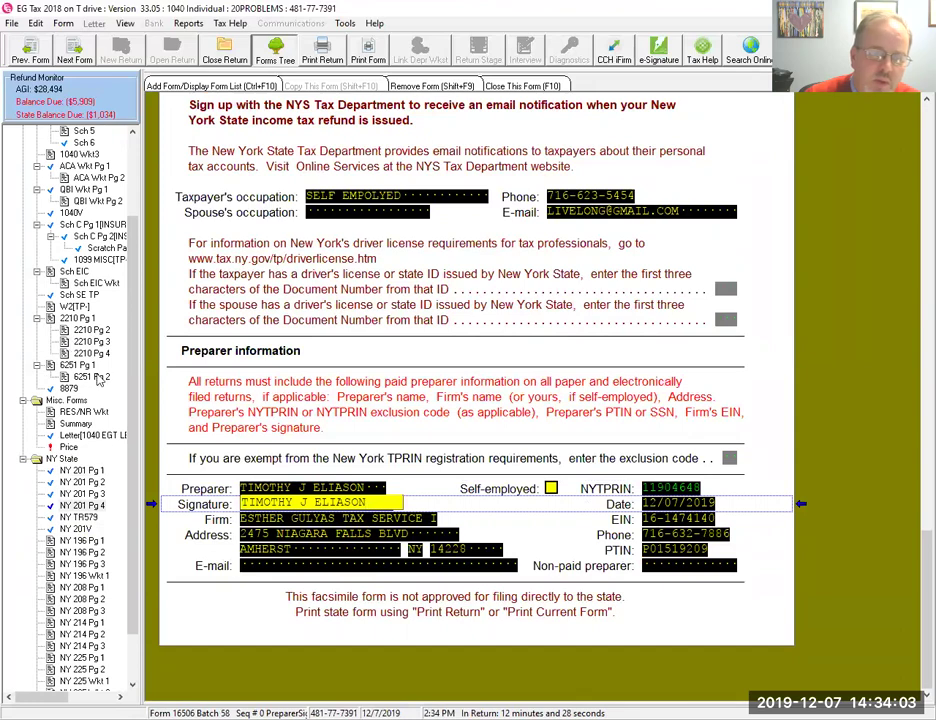
scroll(127, 457, "up", 3)
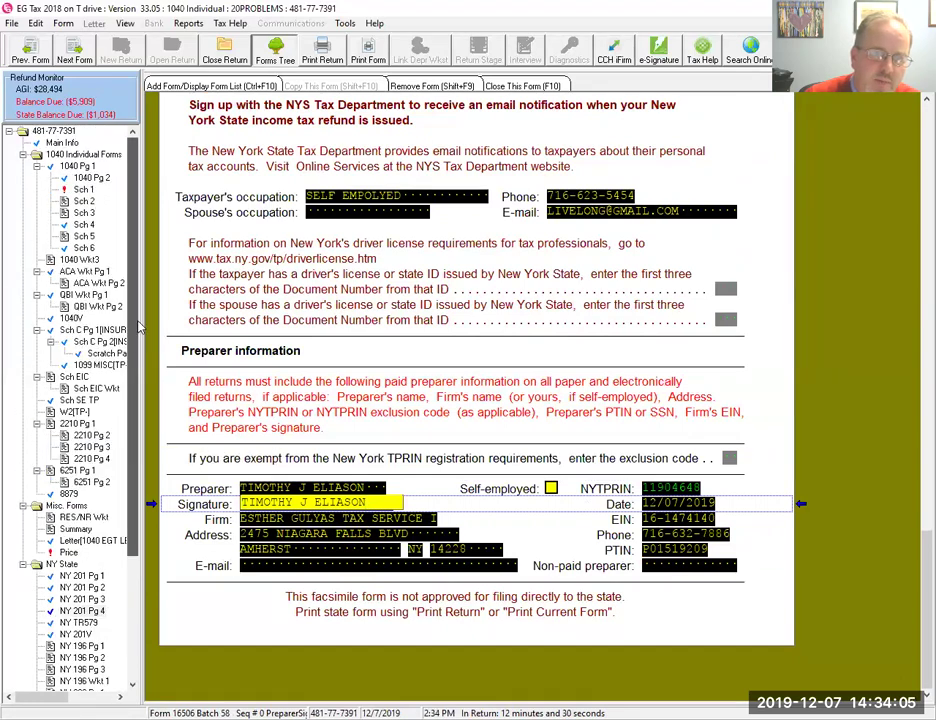
left_click(84, 190)
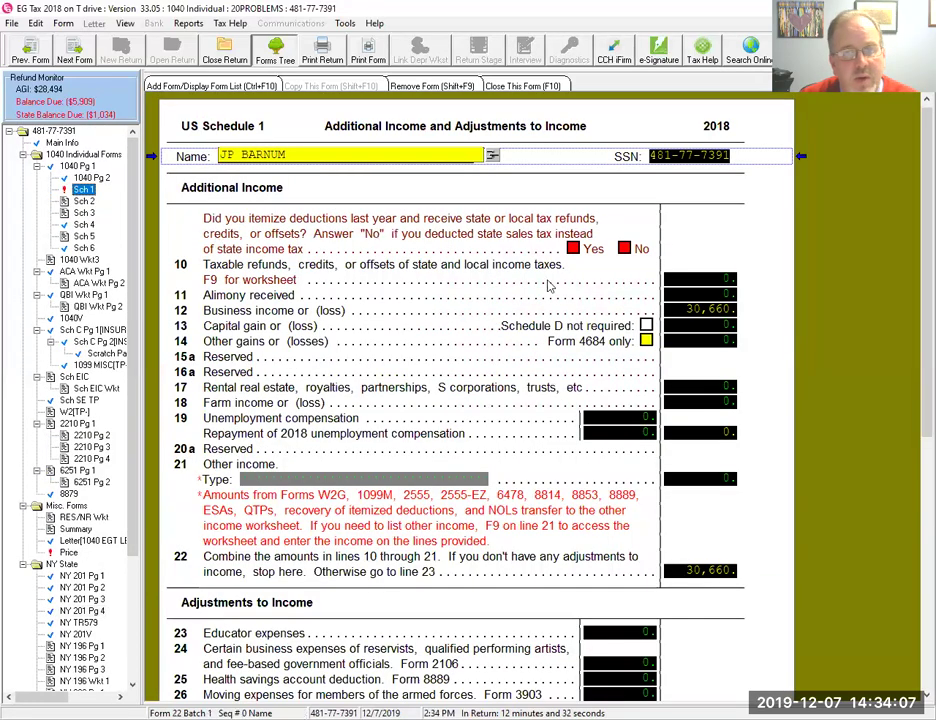
Step: Answer No to Schedule 1's prior-year itemized deductions question
left_click(625, 250)
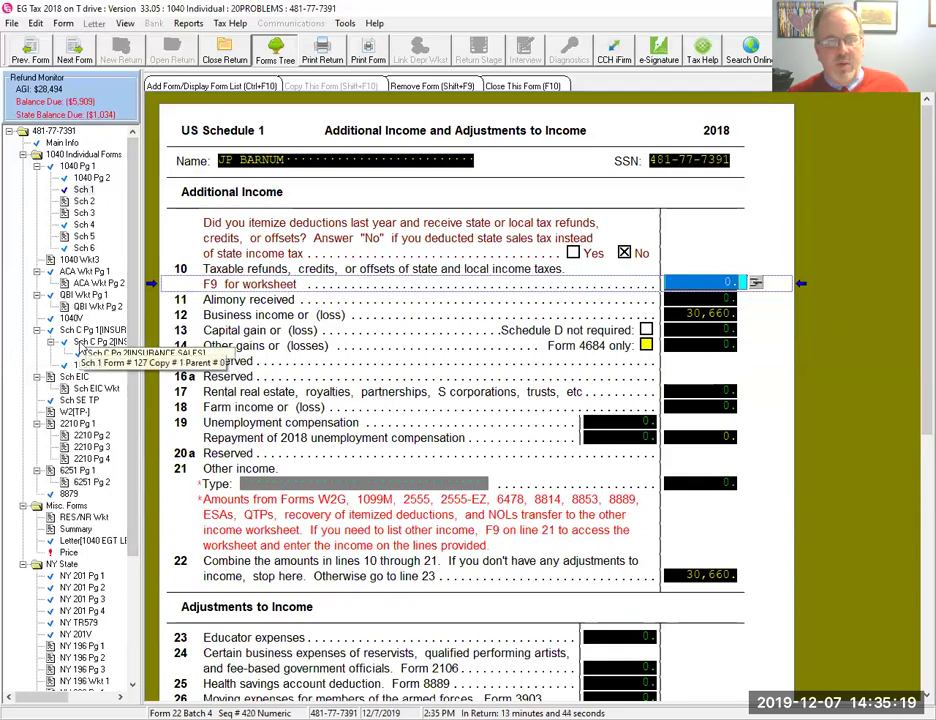
Step: Go to page 2 of Schedule C in the forms tree
left_click(82, 344)
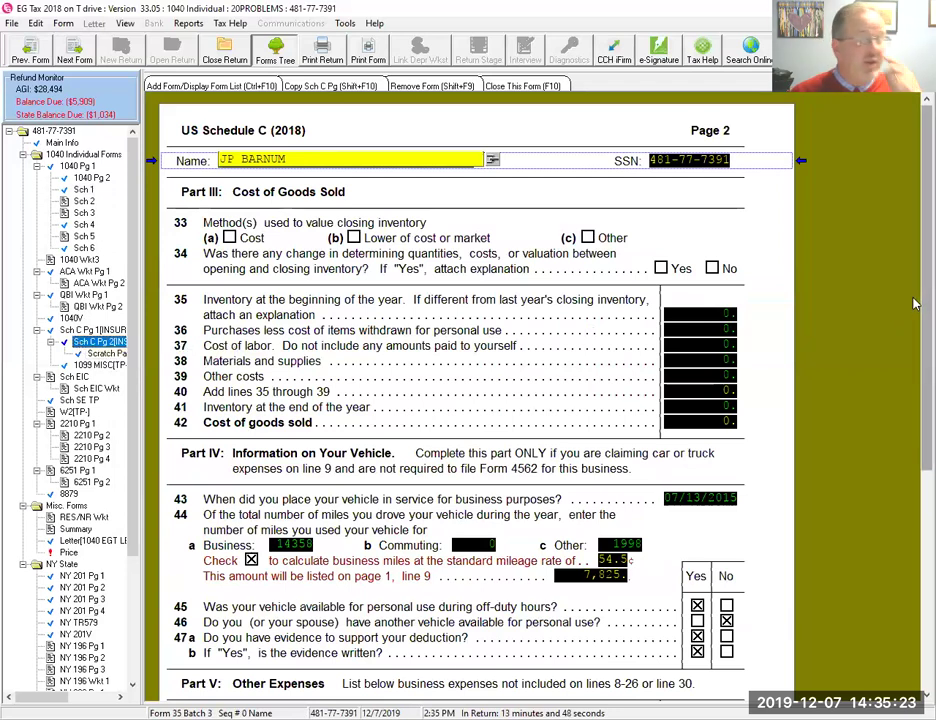
Step: Return to Schedule C page 1 and select the Part II line 13 depreciation field
left_click(99, 333)
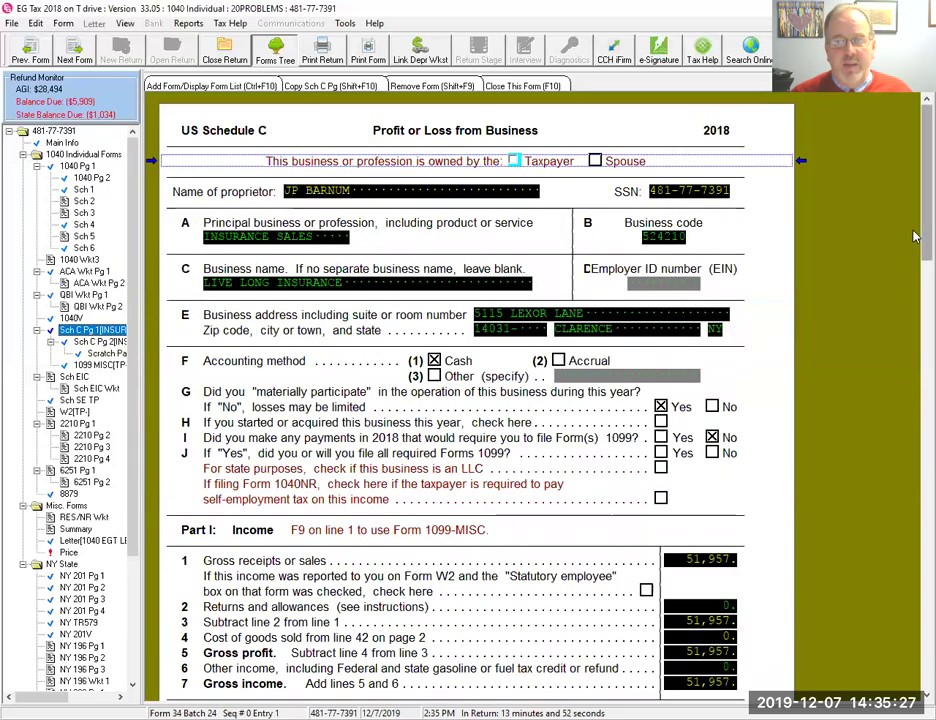
scroll(912, 260, "down", 5)
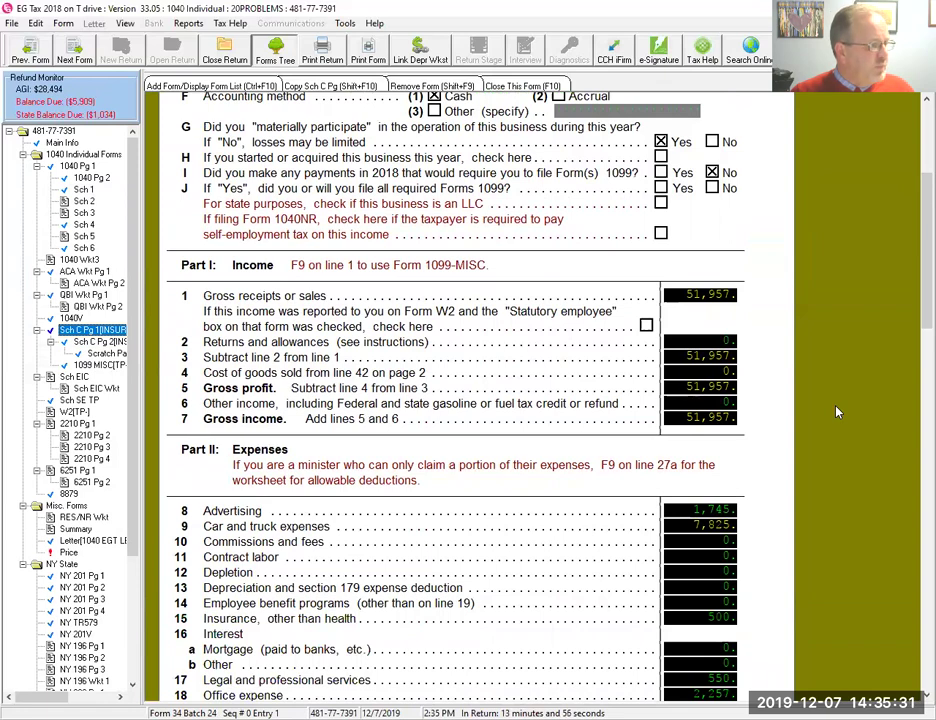
scroll(843, 395, "up", 1)
scroll(845, 388, "down", 1)
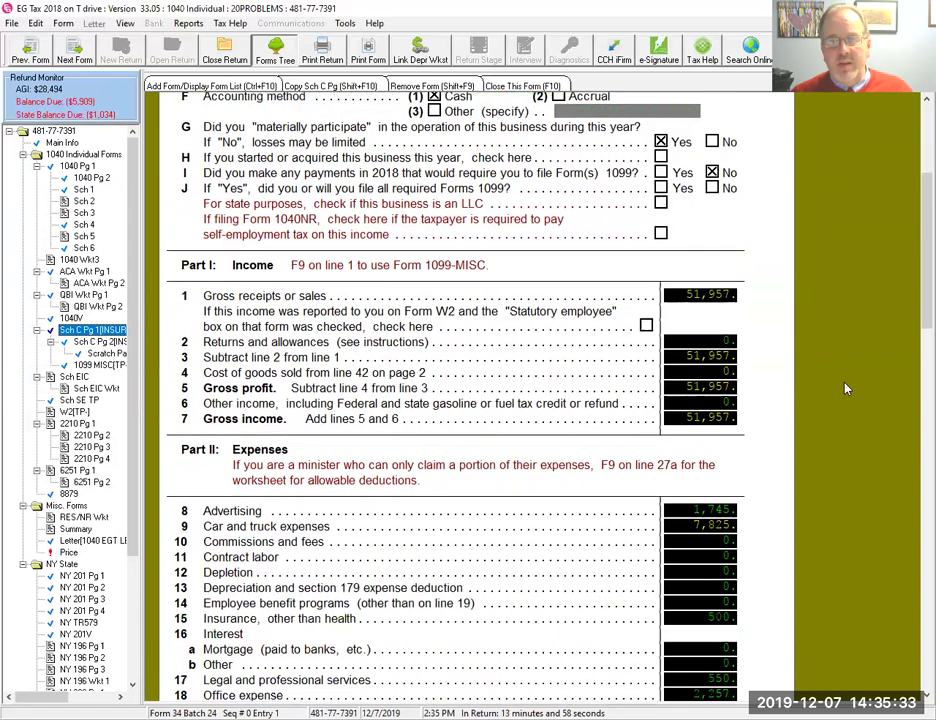
scroll(845, 388, "down", 1)
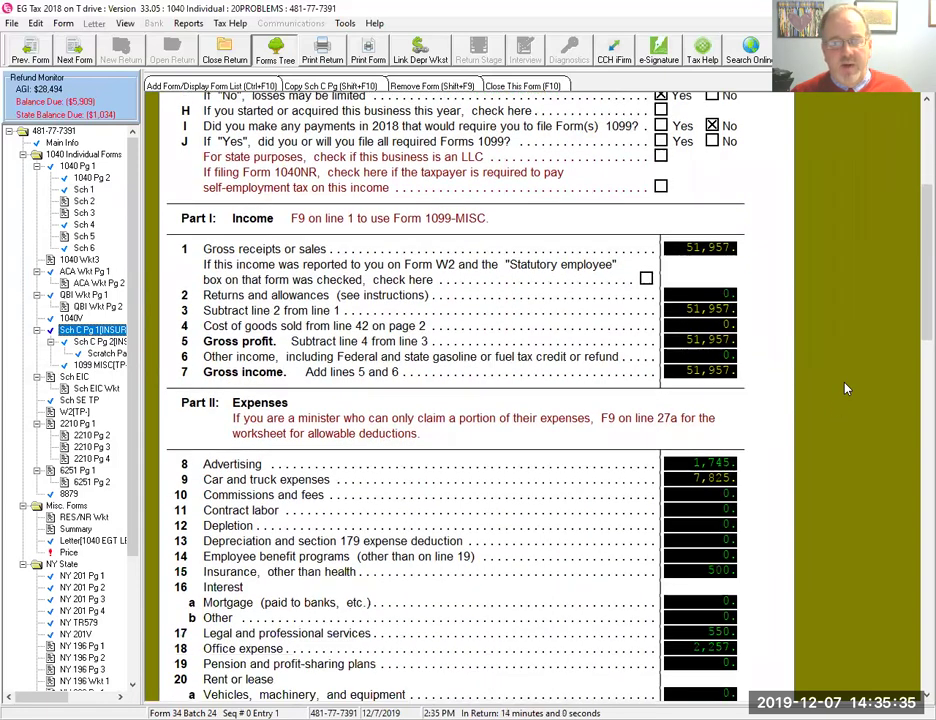
scroll(845, 388, "down", 3)
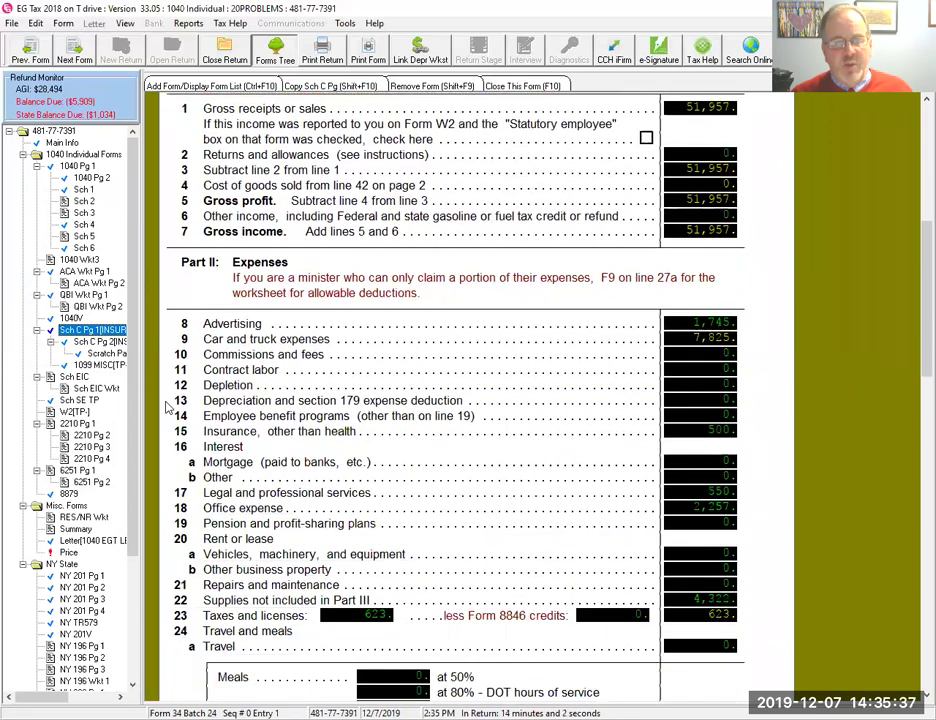
left_click(681, 402)
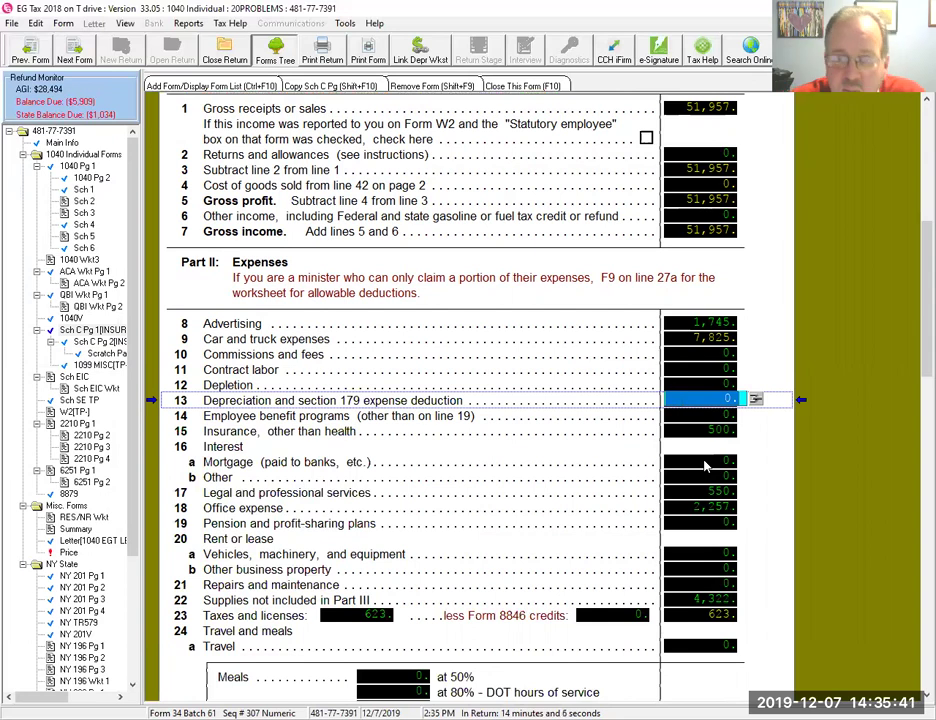
Step: Link Schedule C line 13 to a new Form 4562 Page 1 through Entry Links
key("F9")
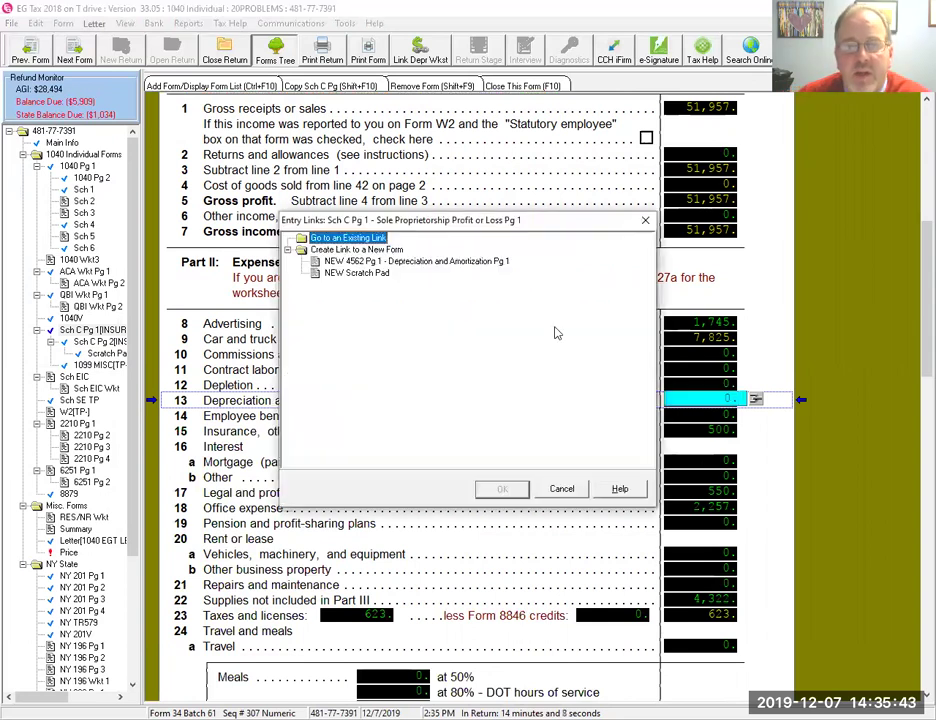
left_click(368, 262)
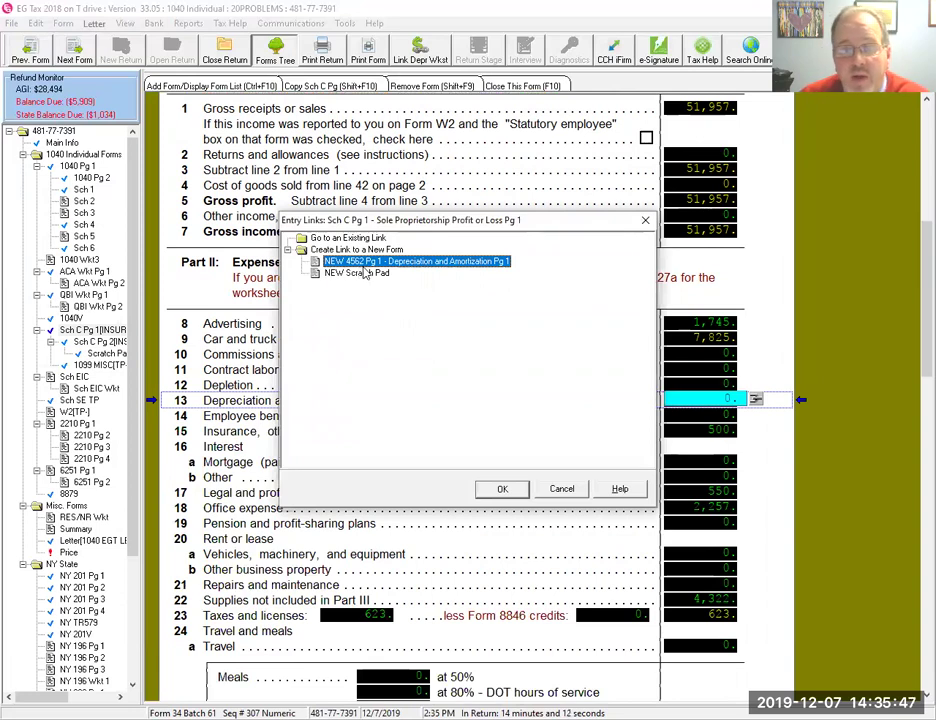
left_click(497, 491)
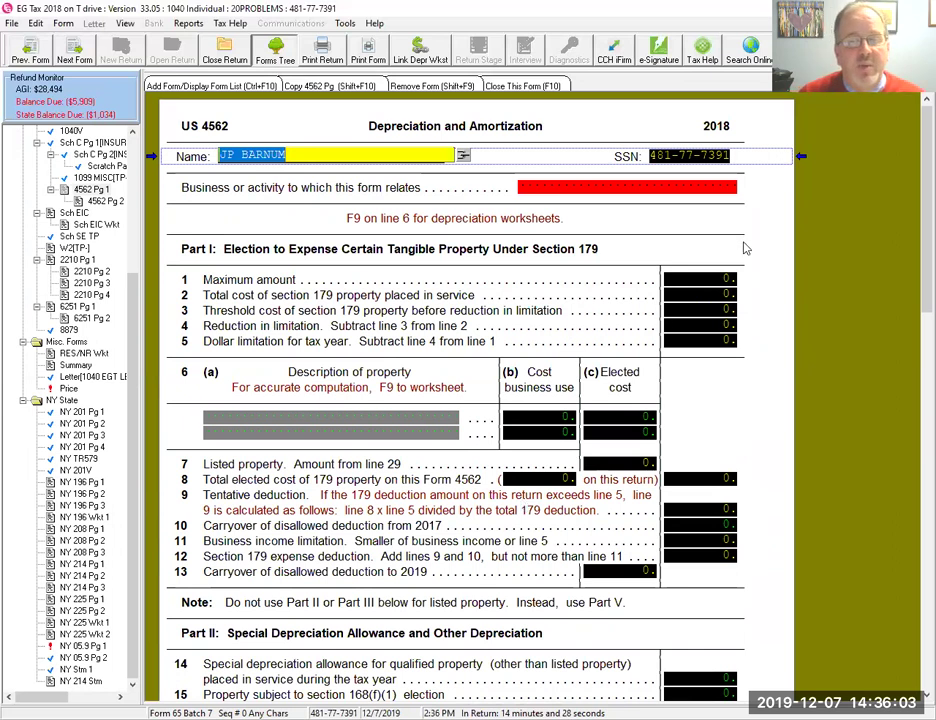
Step: Enter 'INSUARNC SALES' as Form 4562's business or activity
left_click(579, 186)
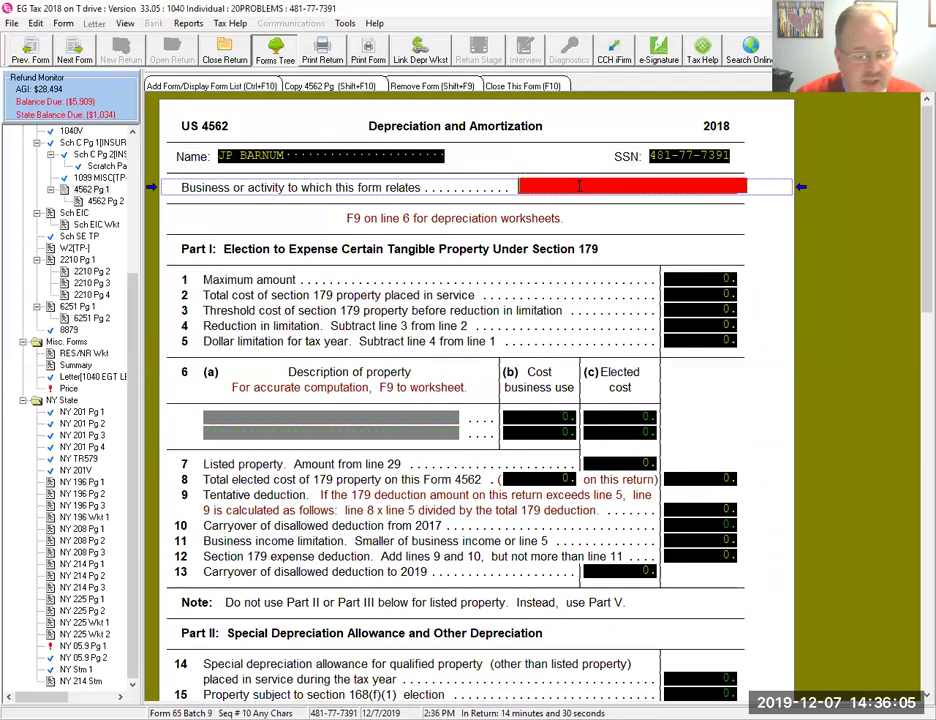
type("INSUAR")
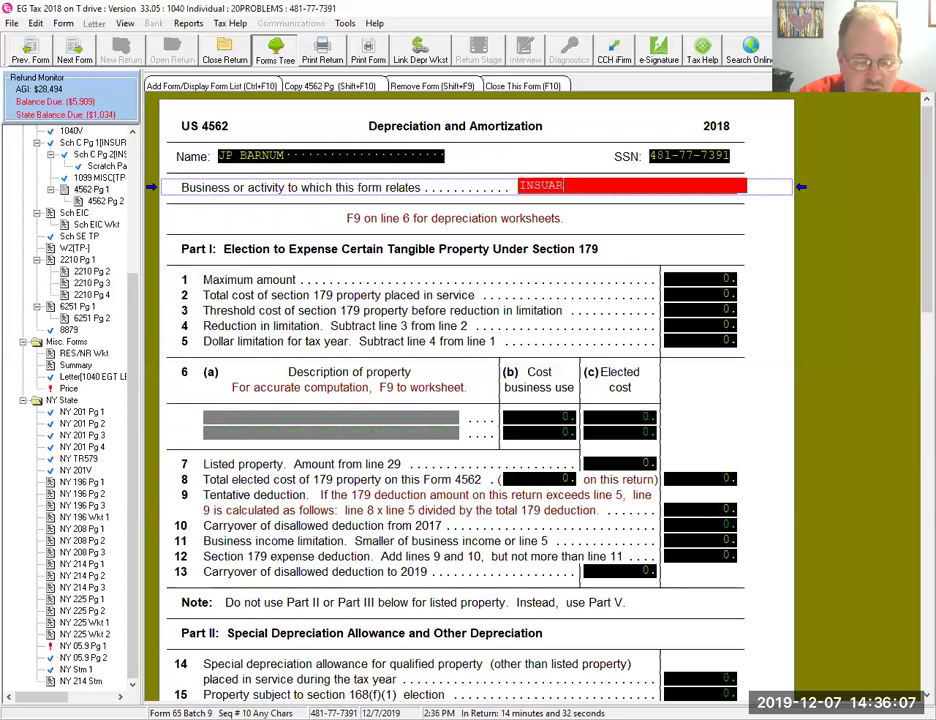
type("NC SALES")
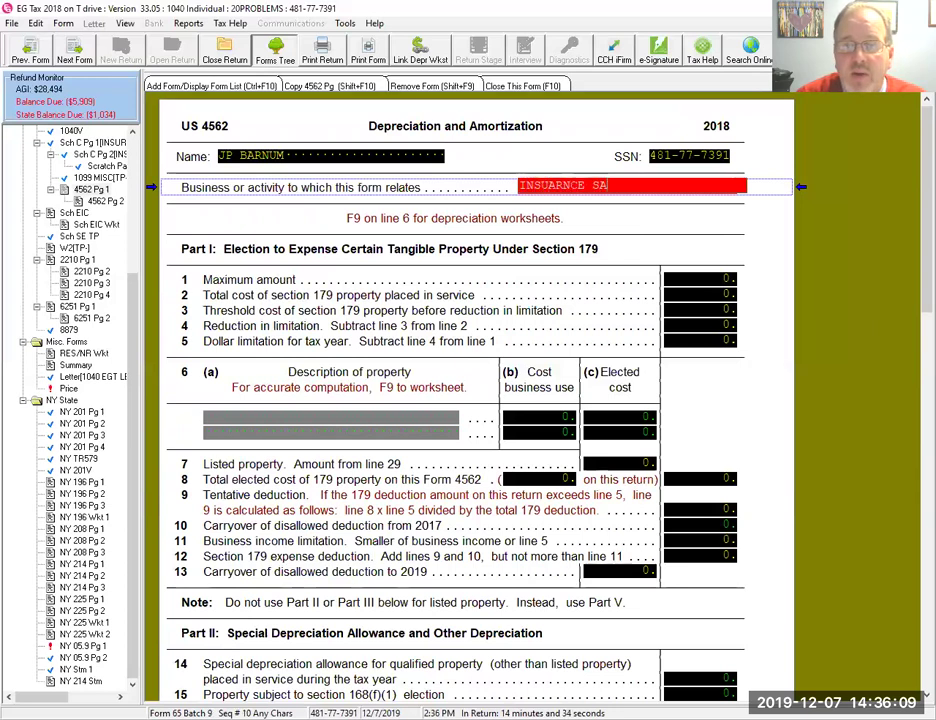
key("Return")
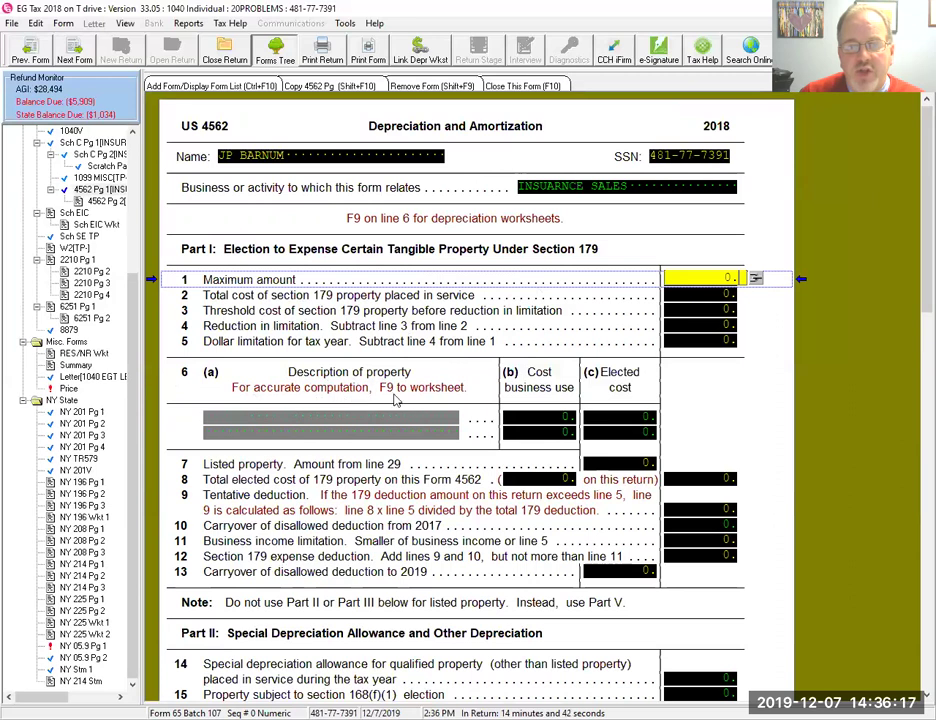
Step: Link the line 6 property description to a new Business Asset Worksheet
left_click(365, 418)
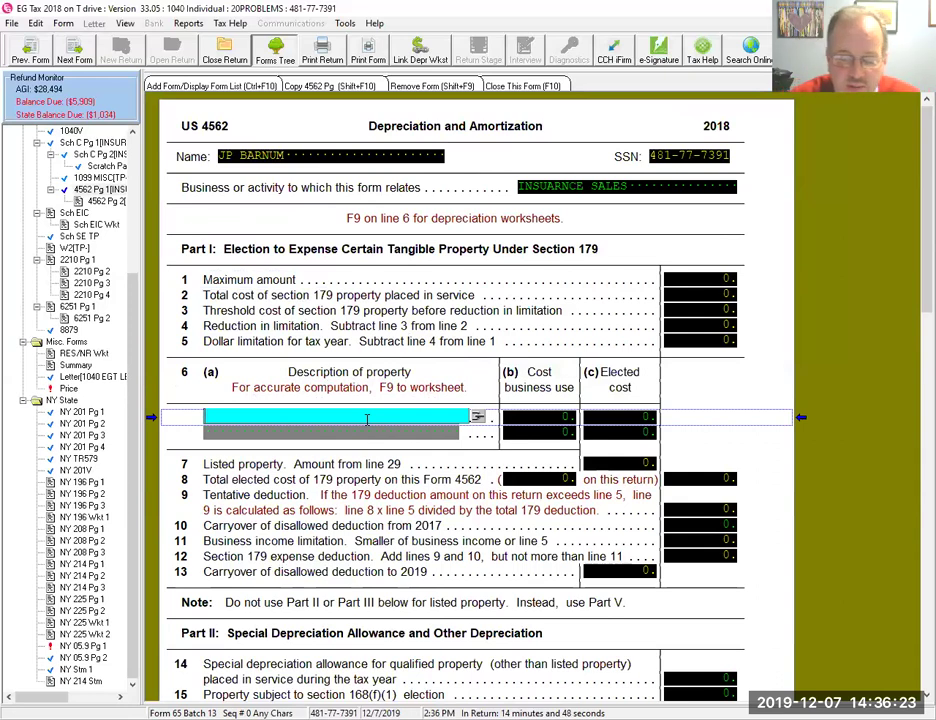
key("F9")
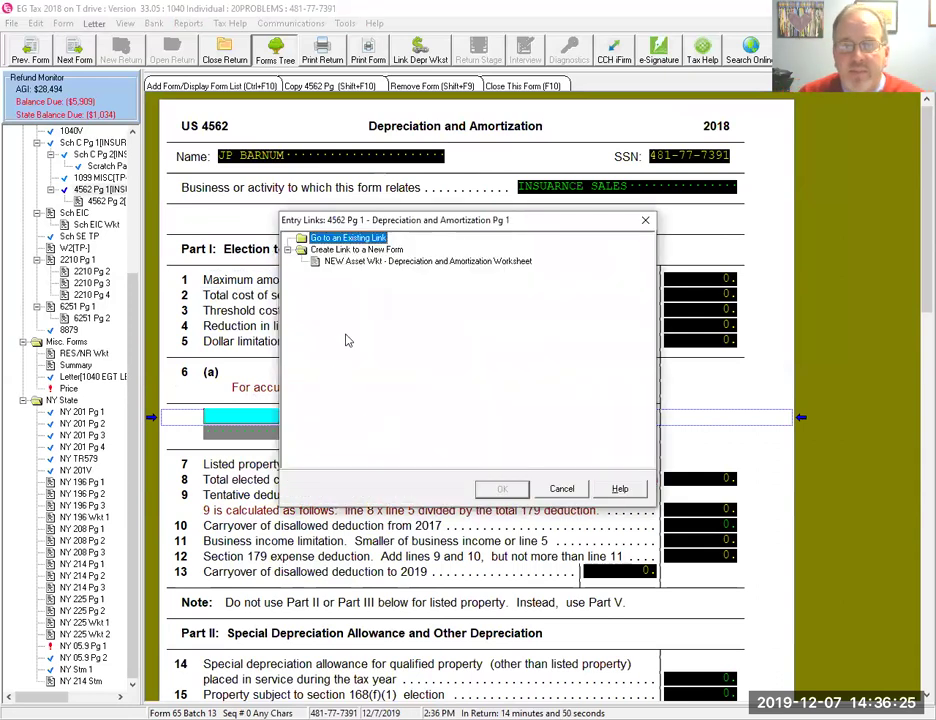
left_click(408, 262)
left_click(502, 489)
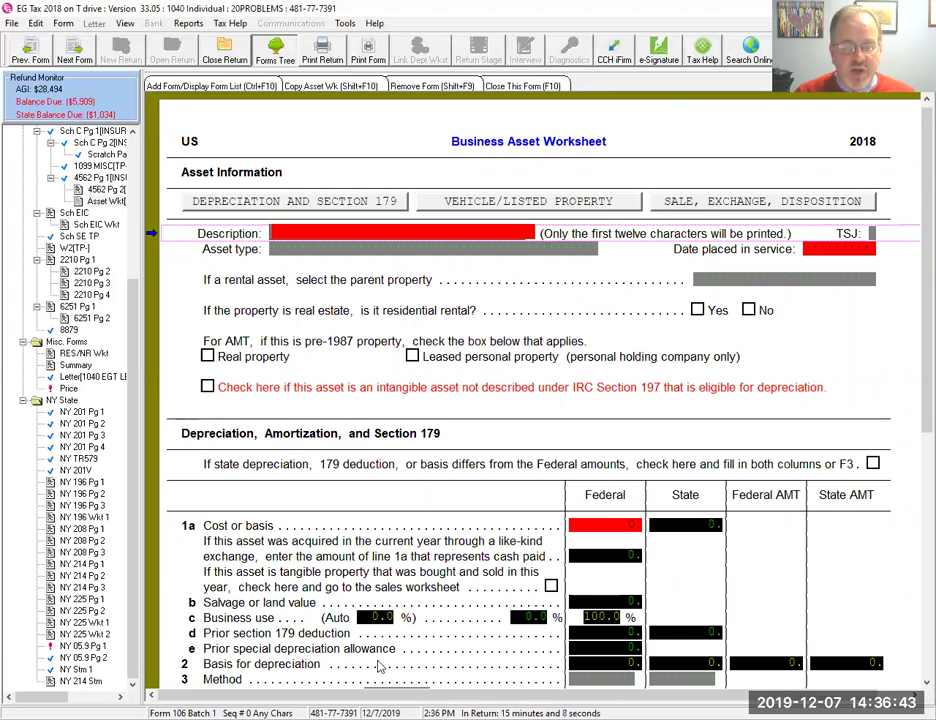
Step: Describe the asset as OFFICE BUILDING with asset type Real property nonresidential
scroll(378, 666, "down", 2)
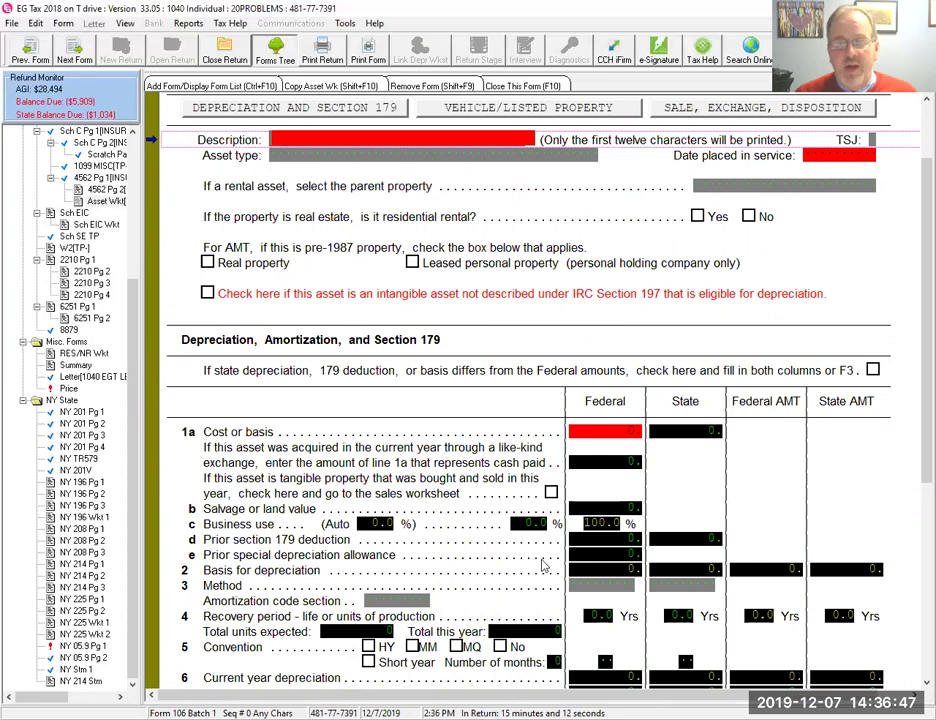
scroll(535, 570, "up", 2)
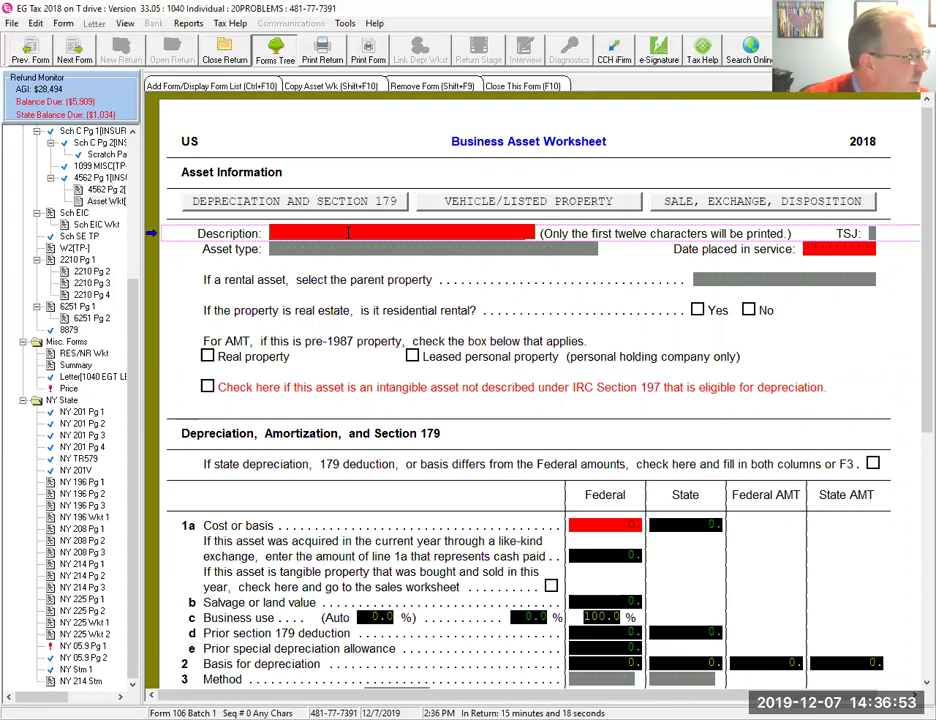
type("OFFICE BUILDING")
key("Tab")
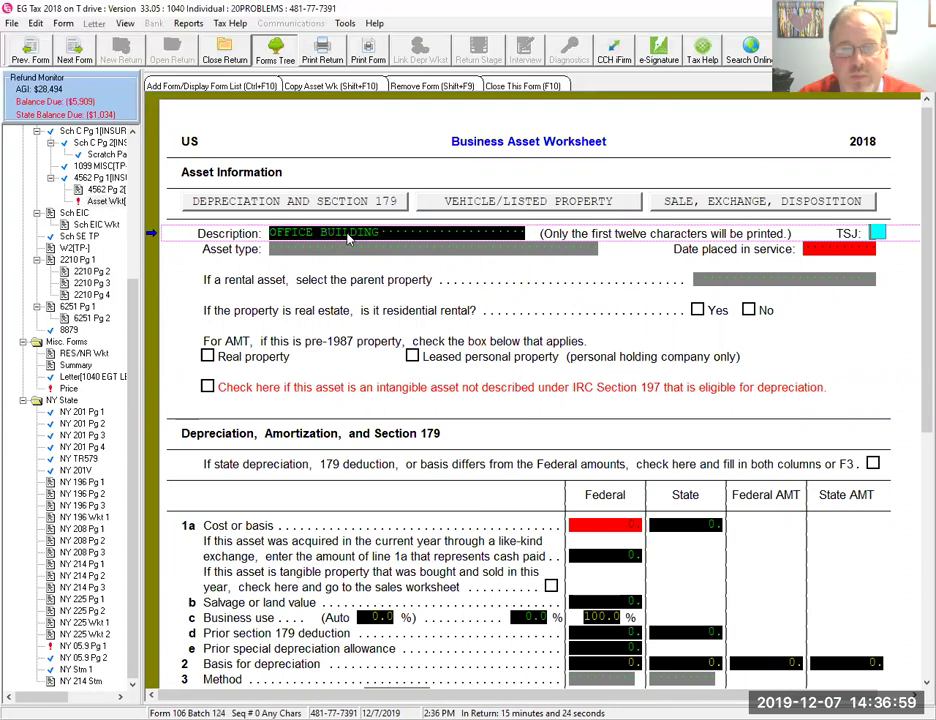
key("Tab")
key("Tab")
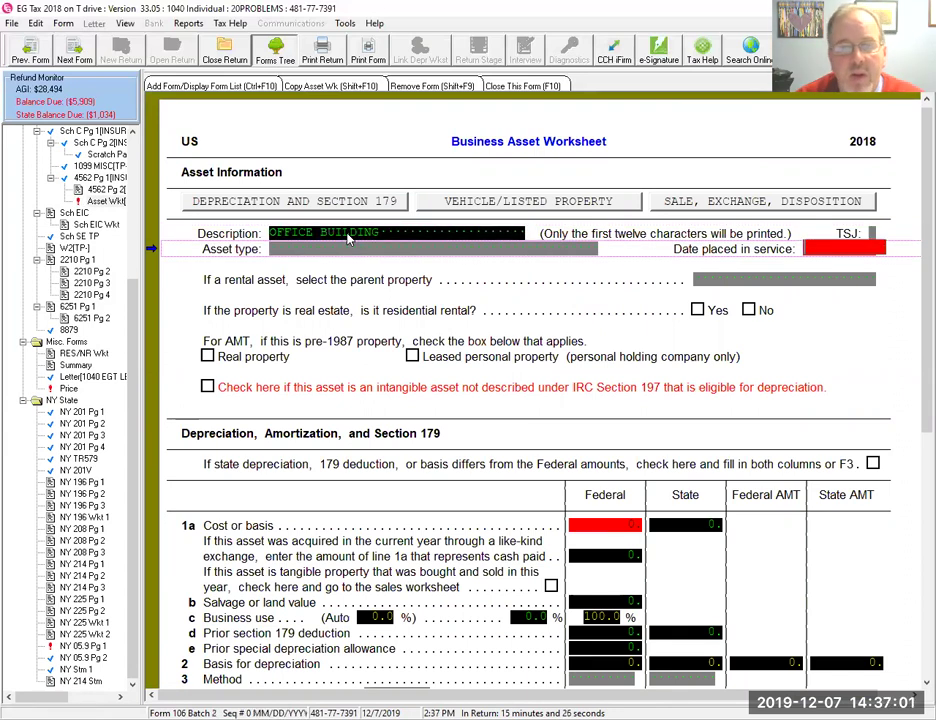
left_click(396, 254)
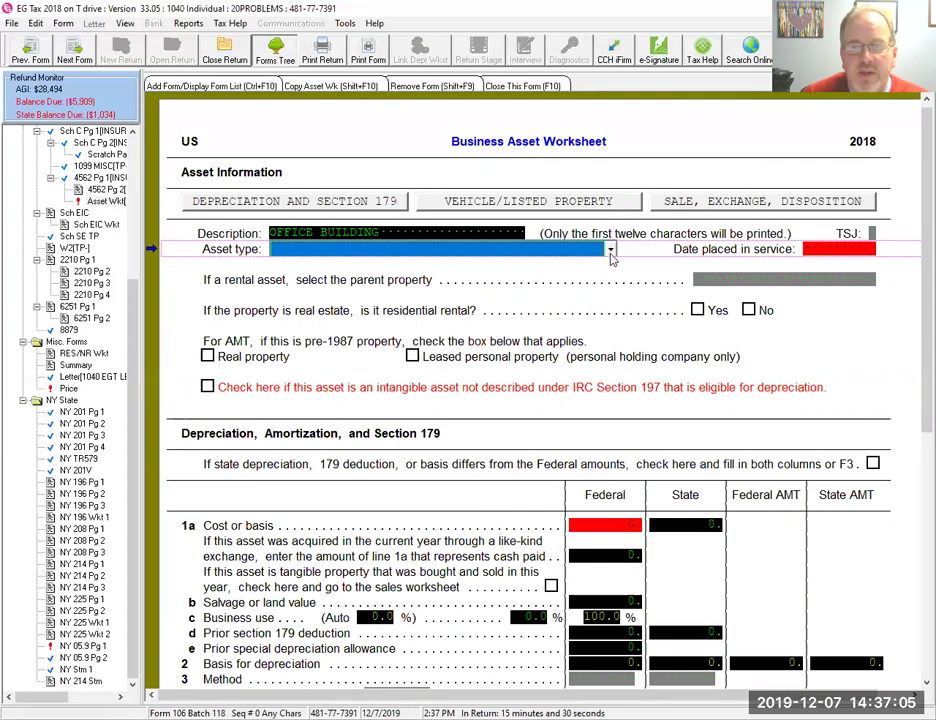
left_click(610, 250)
scroll(490, 320, "down", 3)
scroll(507, 330, "down", 10)
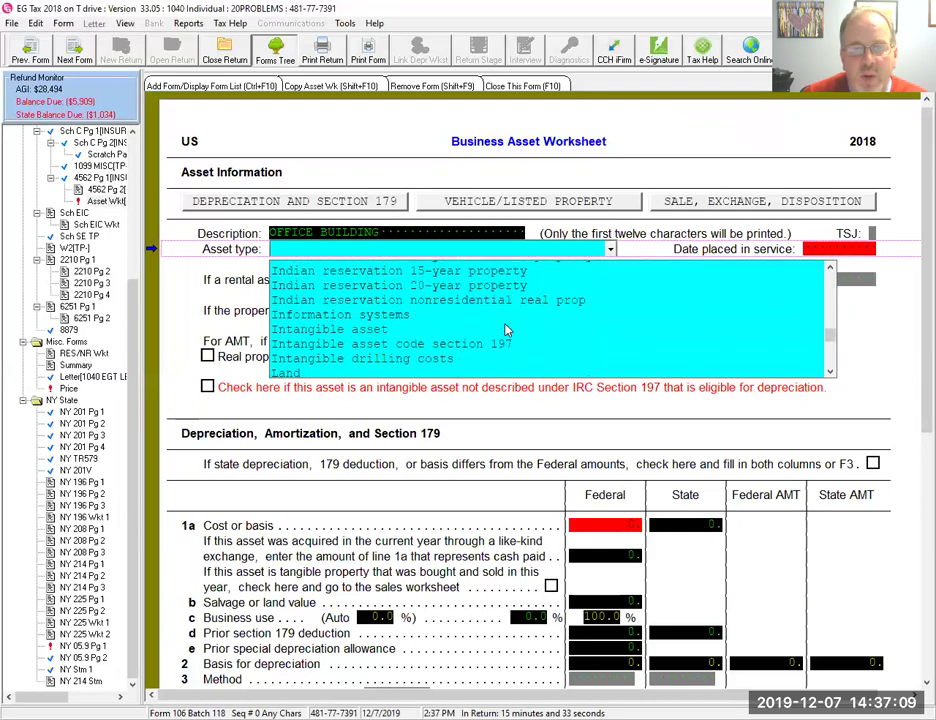
scroll(507, 330, "down", 4)
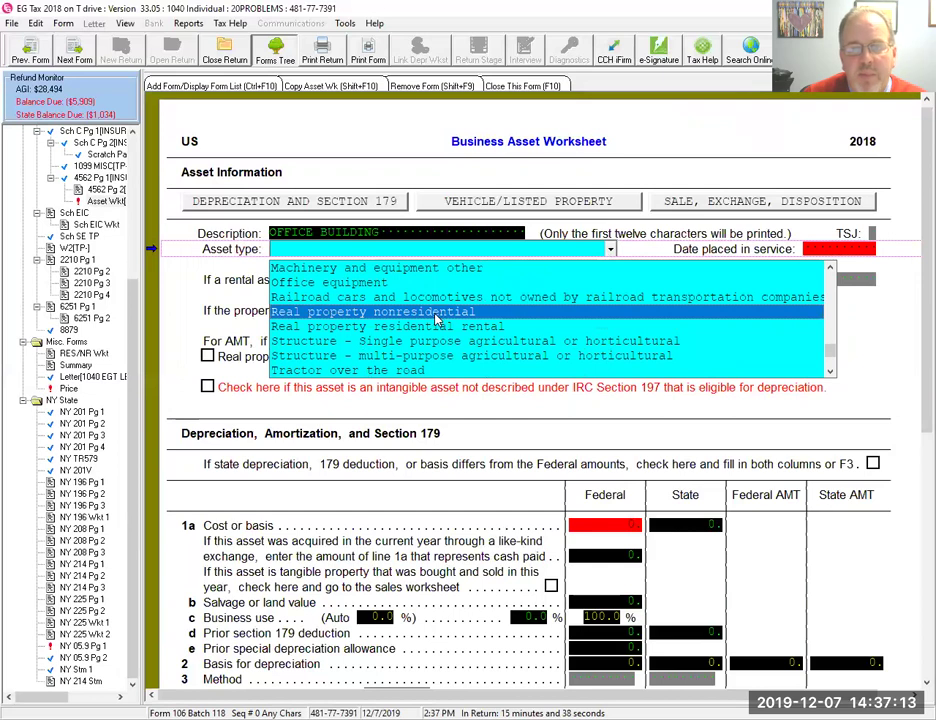
left_click(436, 312)
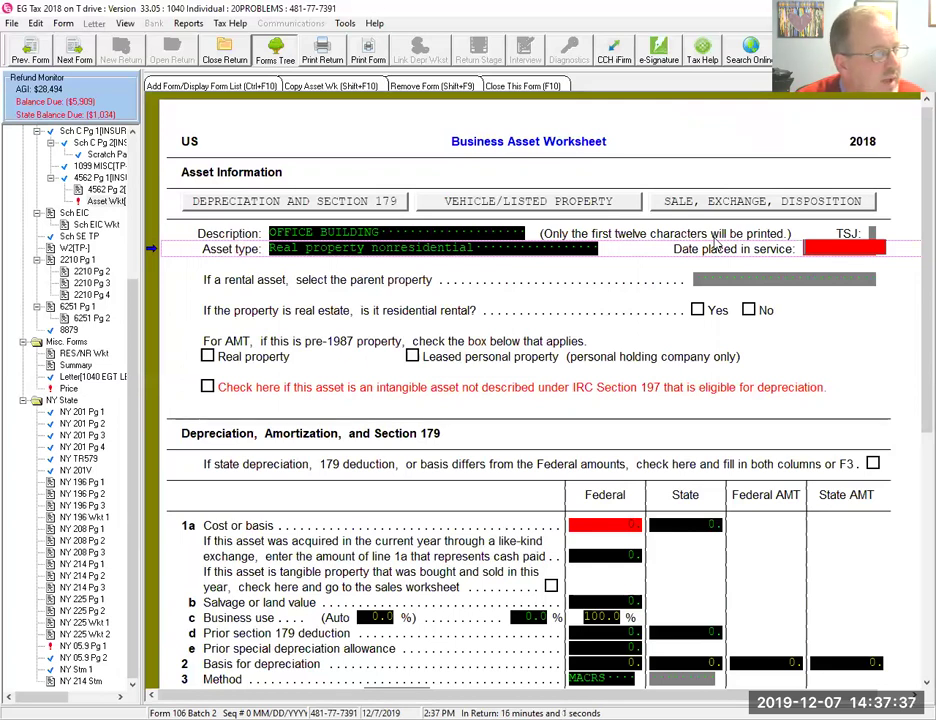
Step: Set the in-service date to 07/15/2018 and mark the building not residential rental
type("07/15/2018")
key("Return")
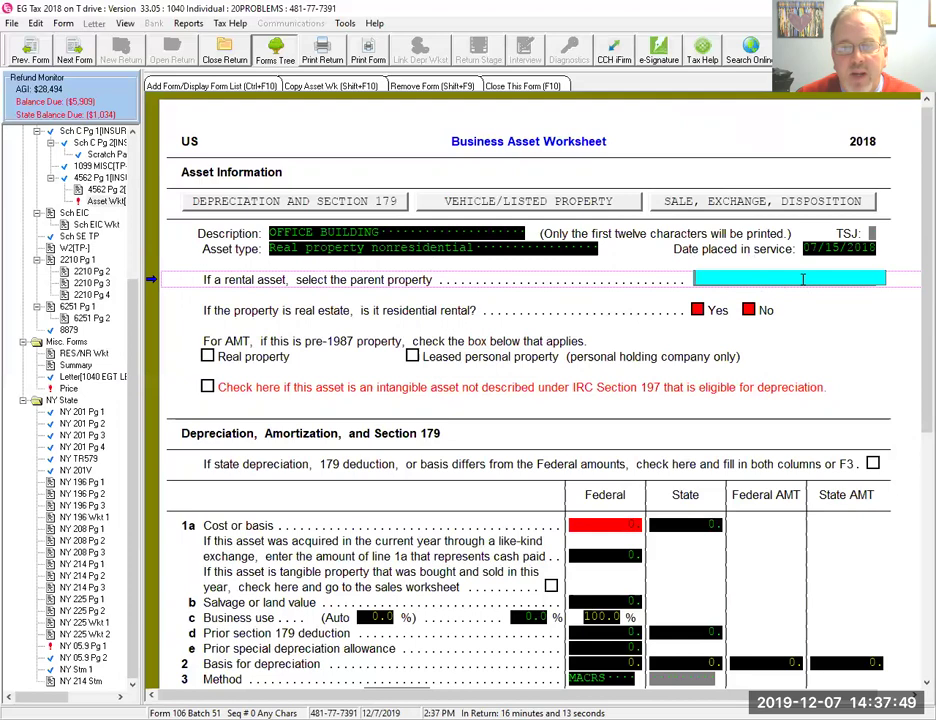
left_click(699, 312)
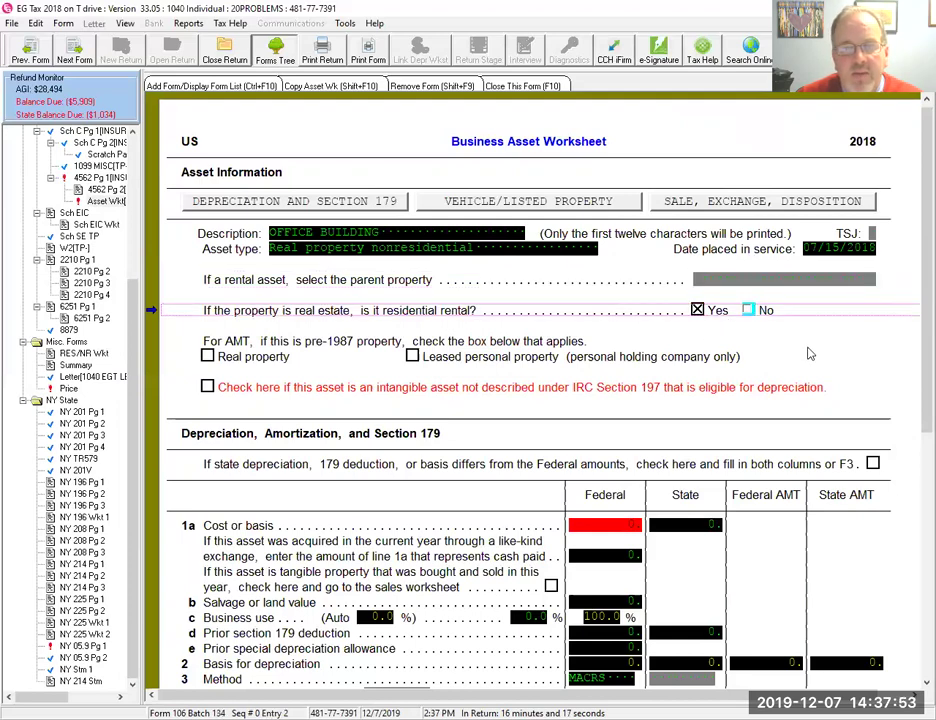
scroll(810, 353, "down", 2)
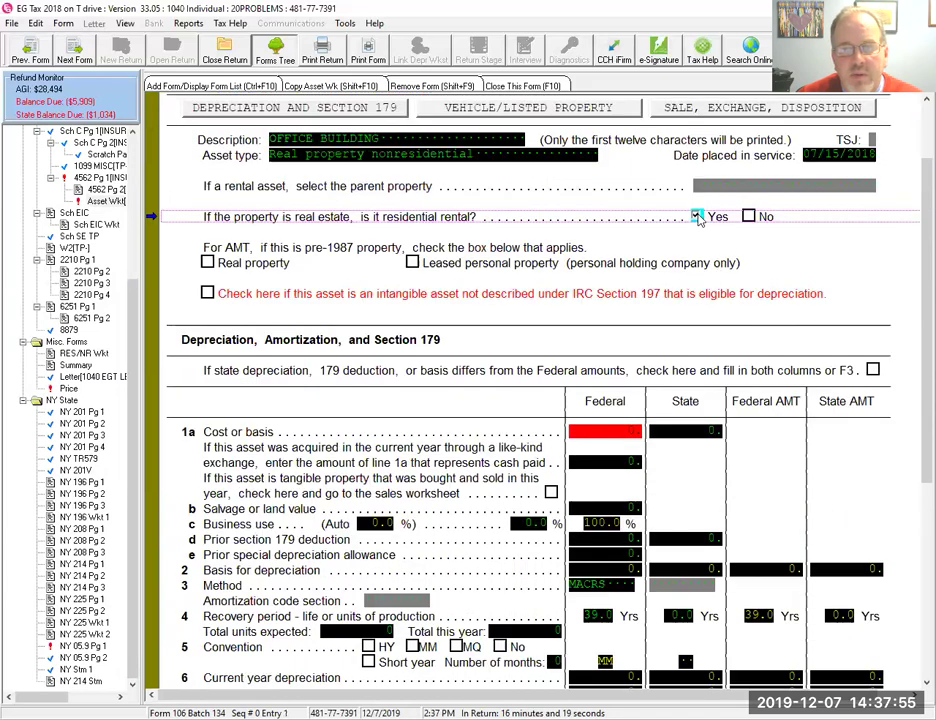
left_click(608, 432)
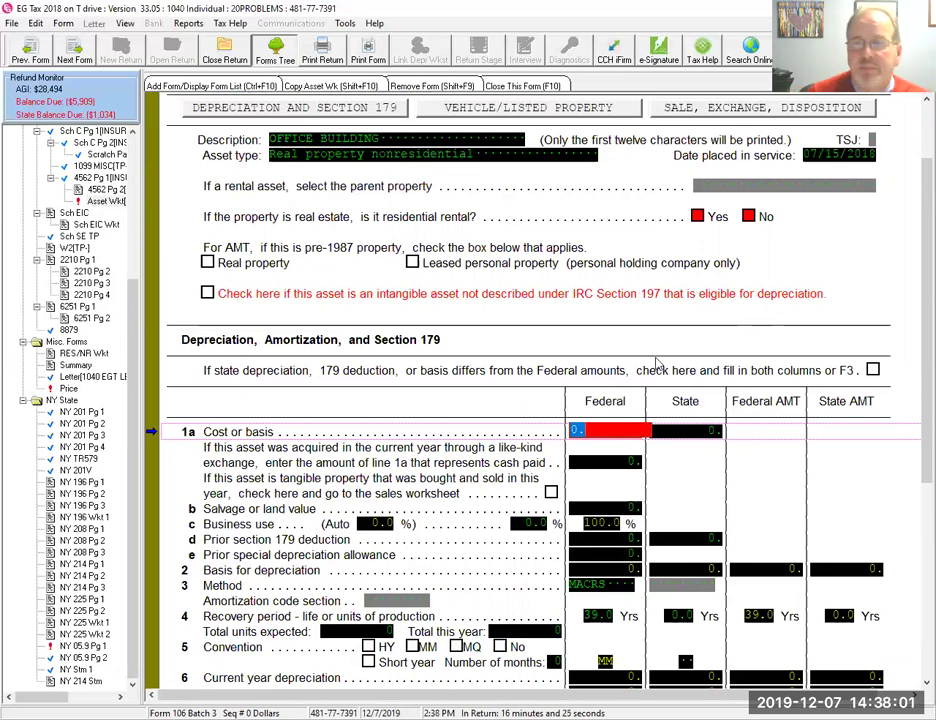
left_click(748, 216)
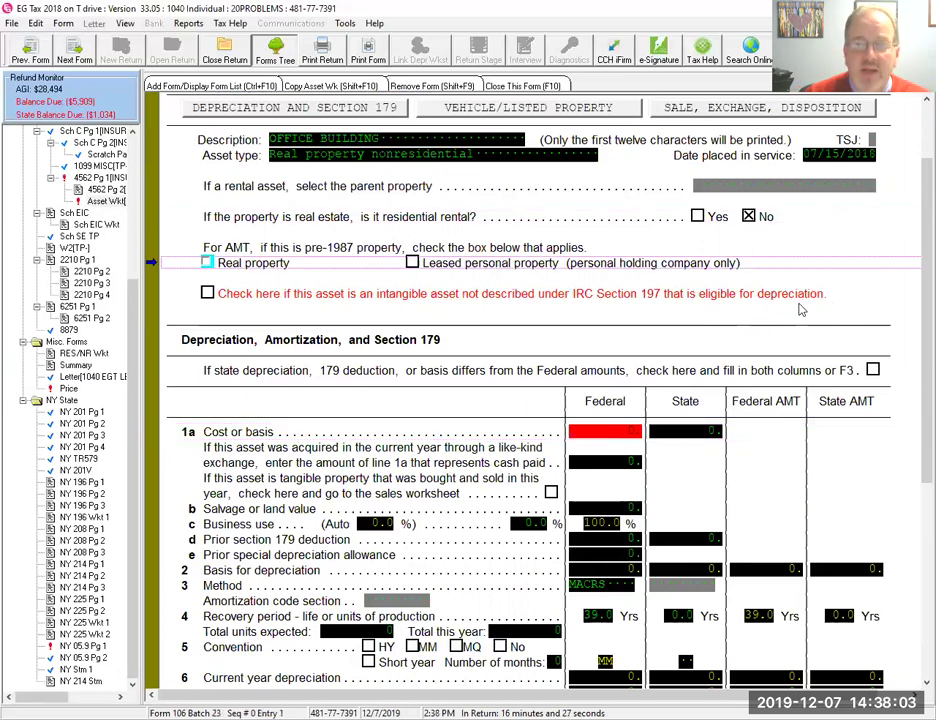
left_click(612, 430)
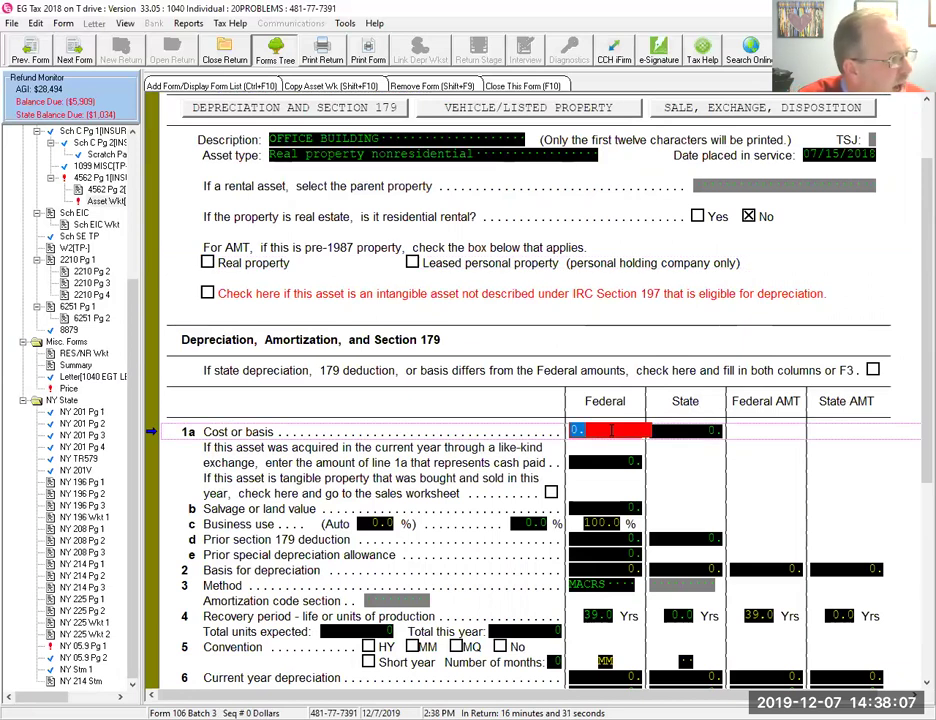
Step: Total 33,000 + 1,900 + 4,300 in the calculator for a 39,200 cost basis
key("ctrl+k")
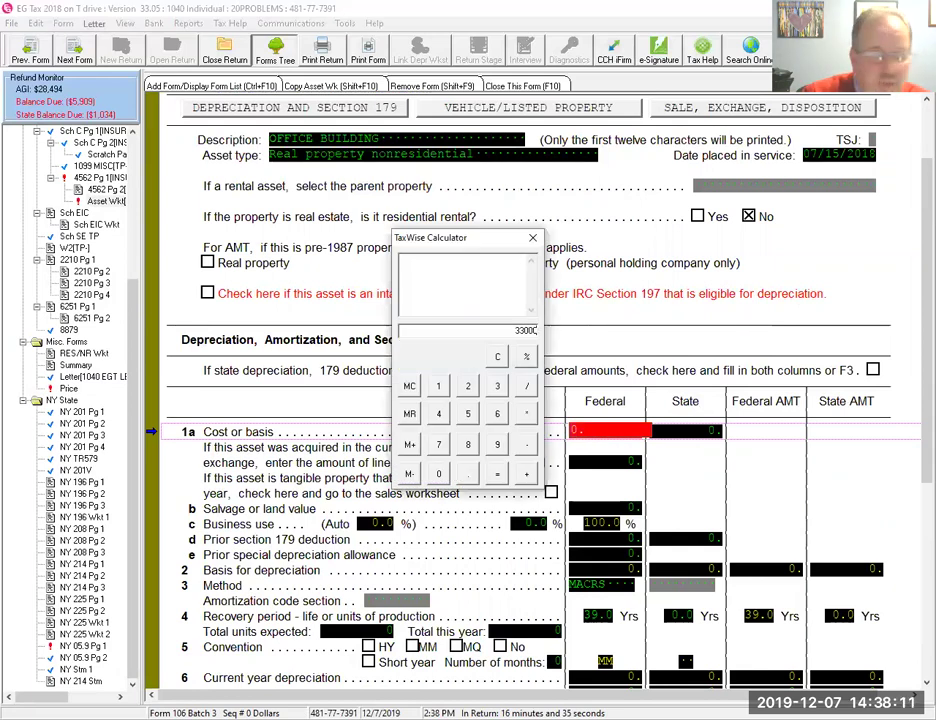
key("Return")
type("1,900.00 +")
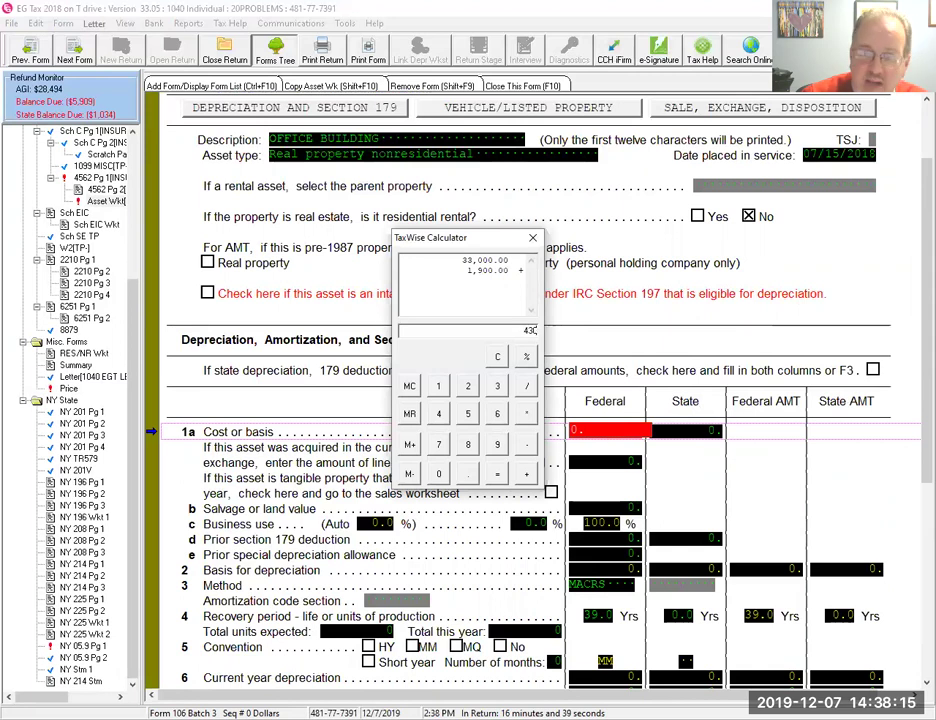
key("Return")
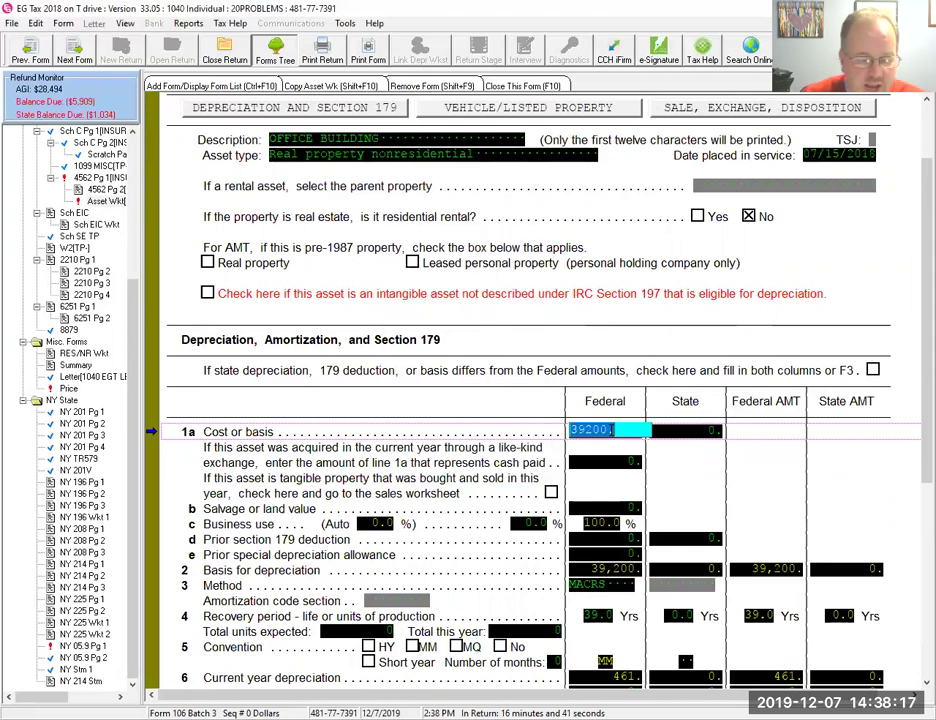
Step: Enter a 3,300 land value, leaving 422 current-year depreciation
left_click(627, 509)
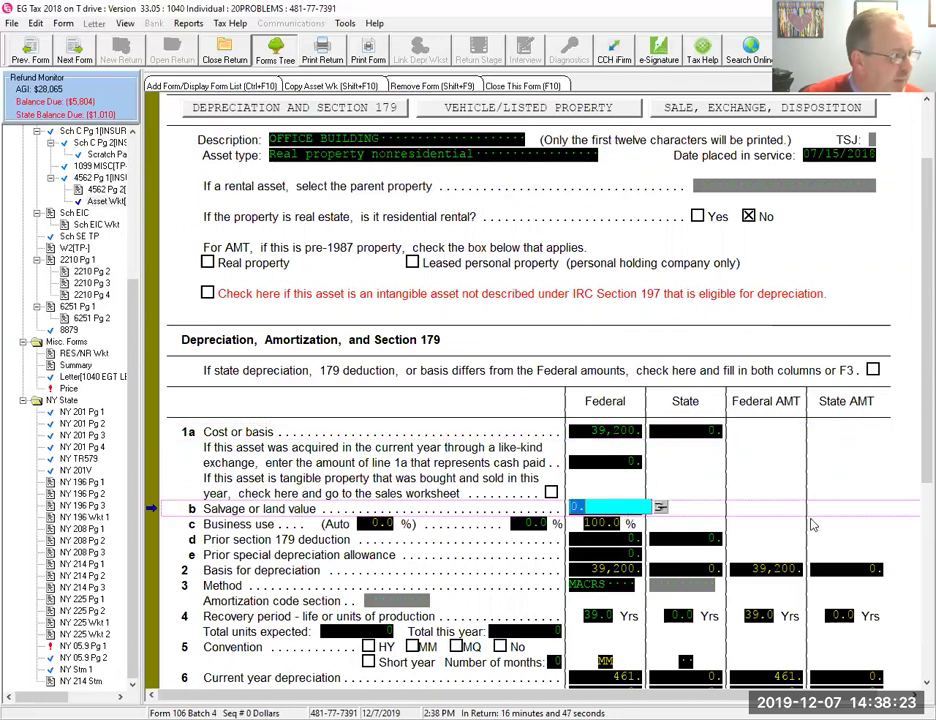
type("3,300")
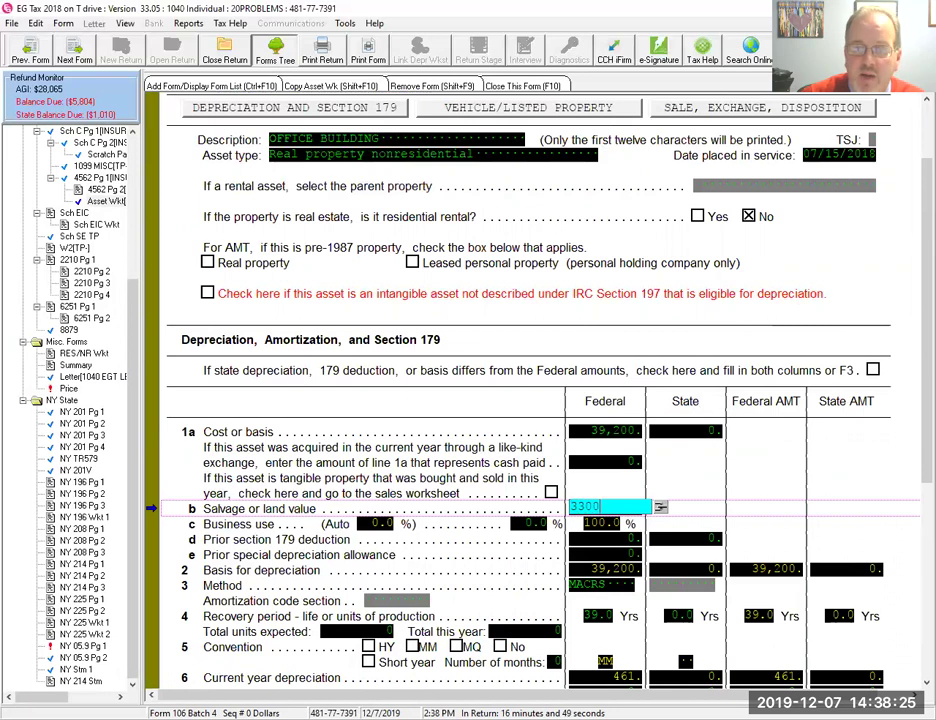
key("Tab")
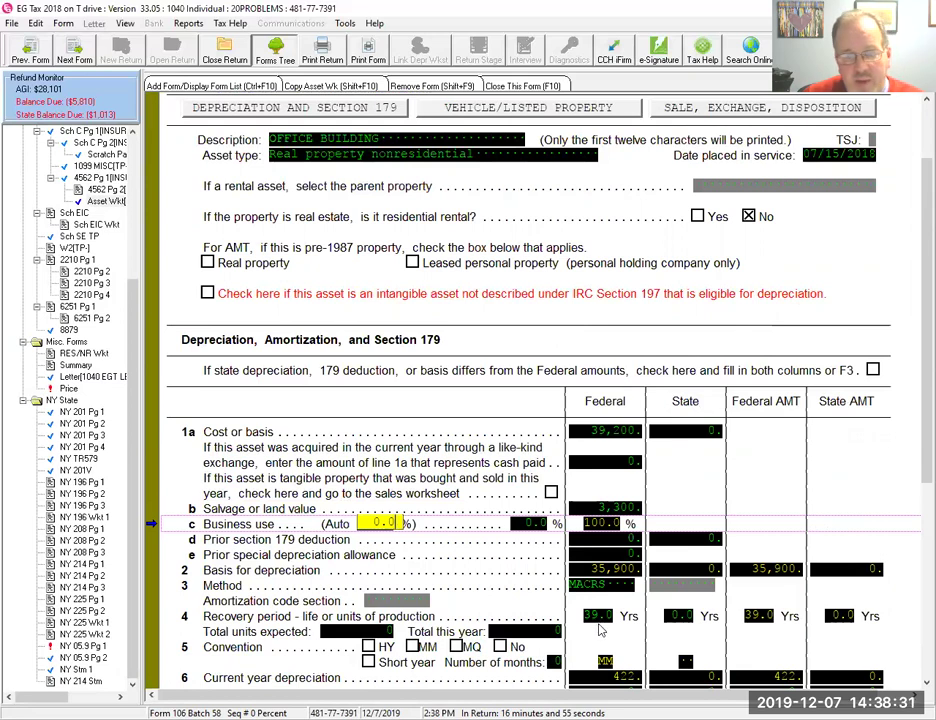
scroll(612, 628, "down", 2)
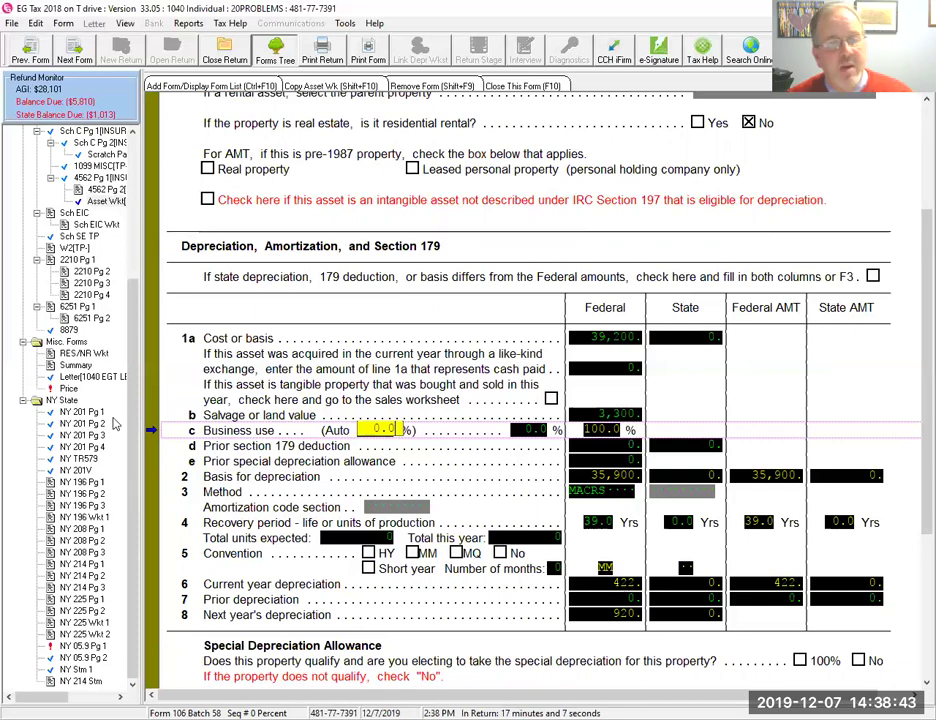
scroll(138, 418, "up", 2)
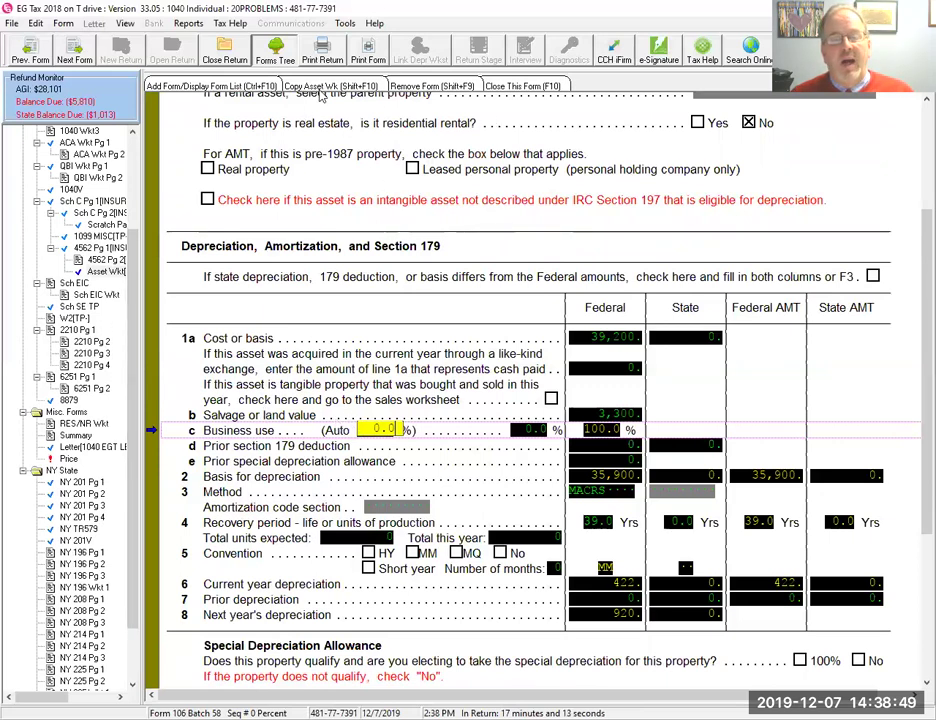
Step: Copy a new asset worksheet for OFFICE FURNITURE, typed Furniture and fixtures nonrental
left_click(330, 87)
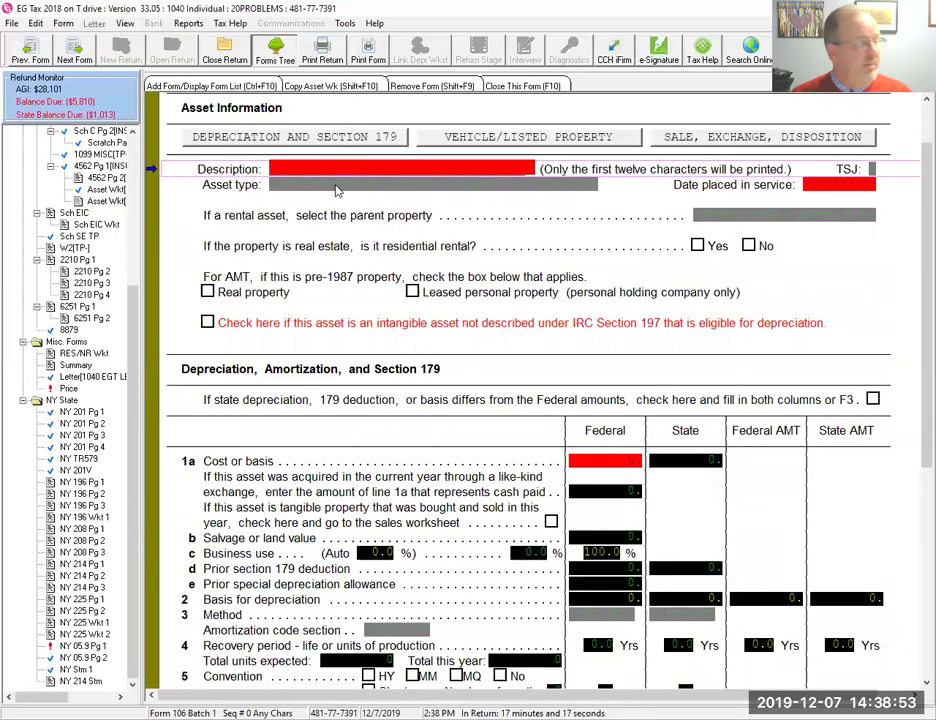
type("OFF")
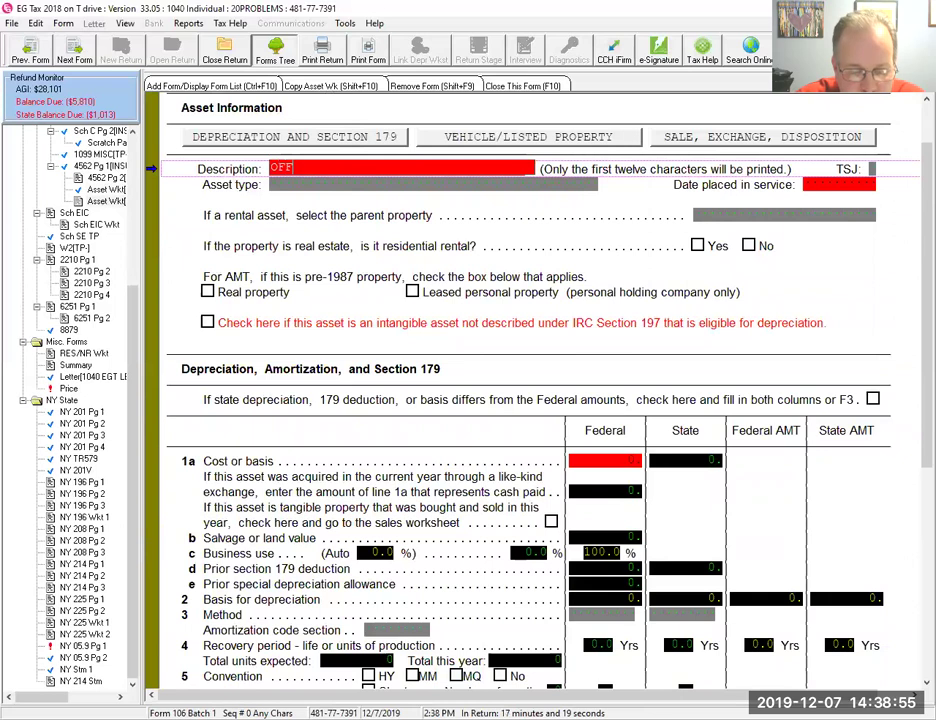
type("ICE FURNITURE")
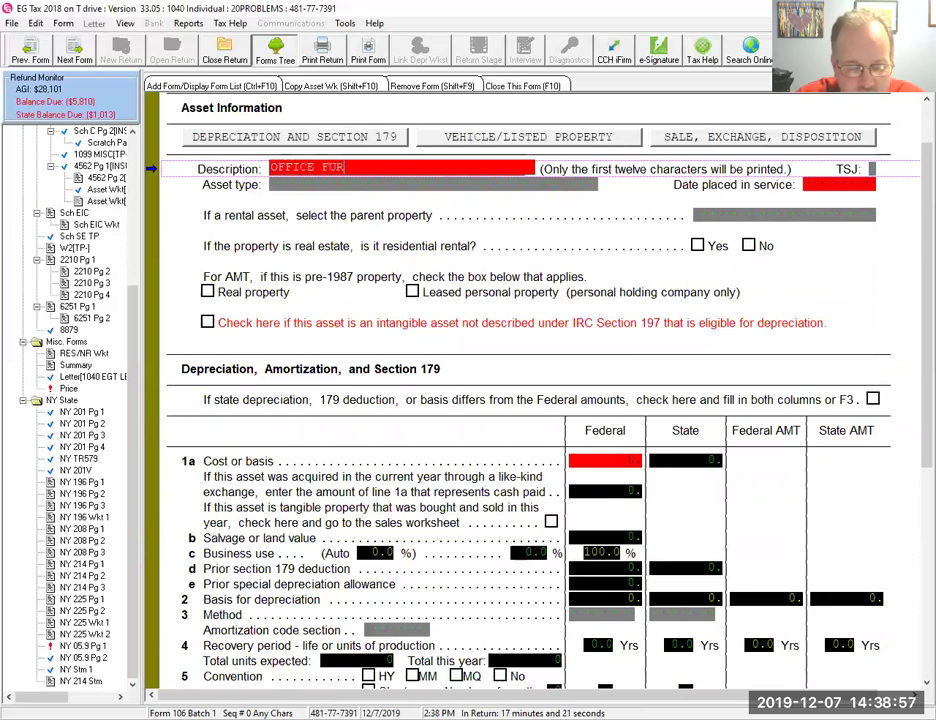
key("Return")
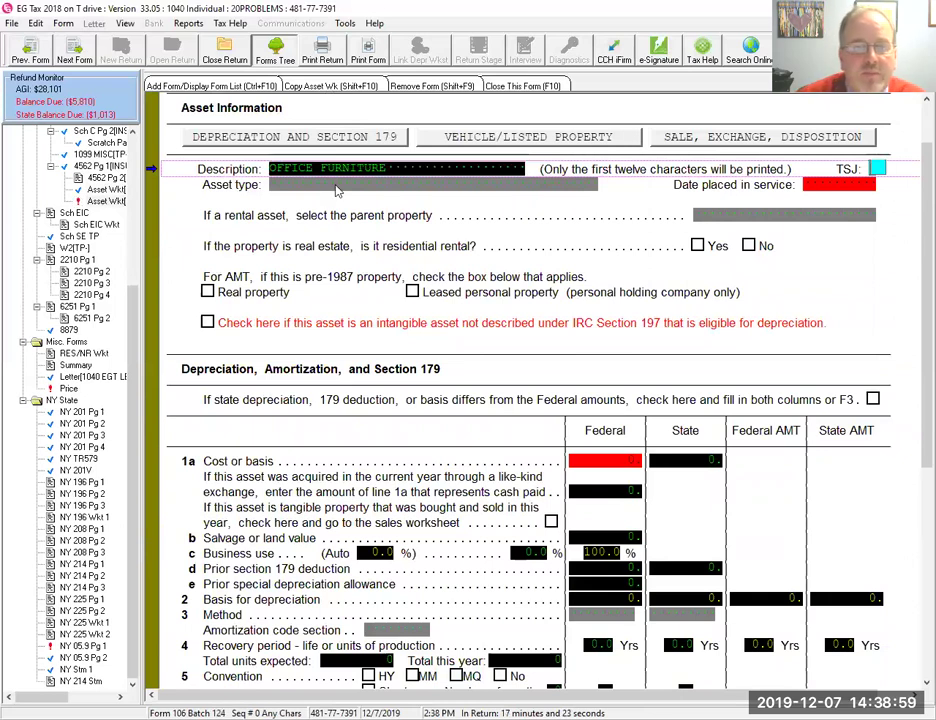
left_click(350, 188)
left_click(350, 188)
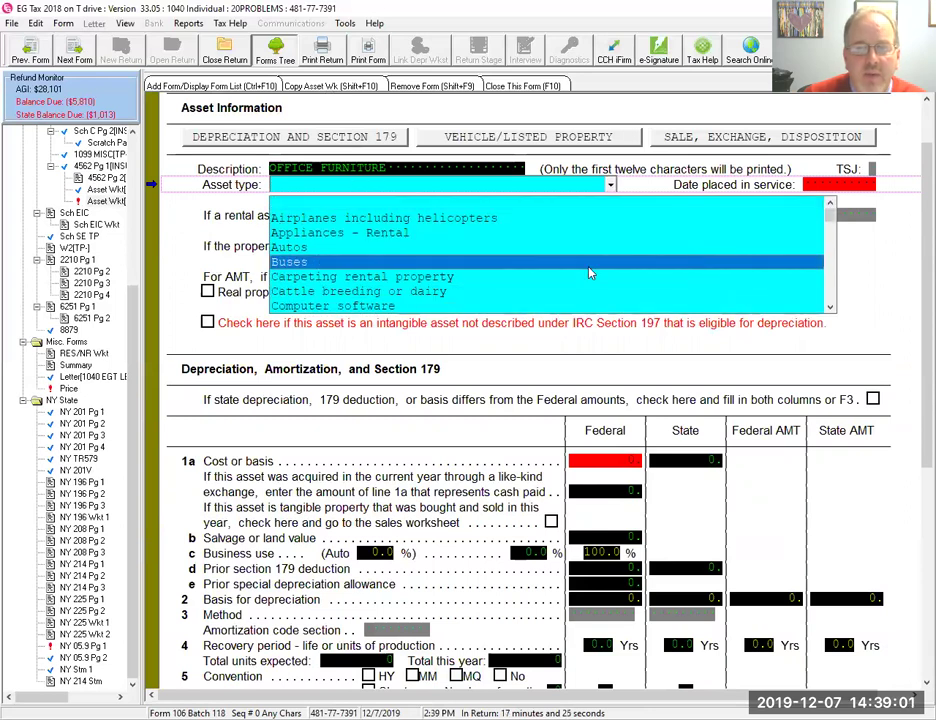
scroll(546, 264, "down", 1)
scroll(546, 264, "down", 1)
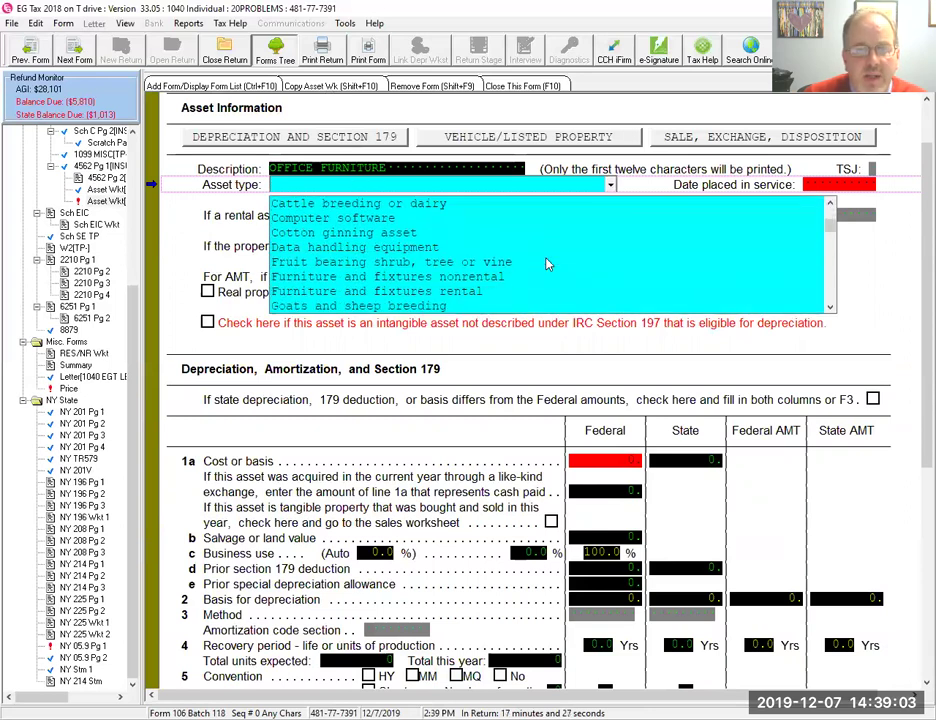
left_click(462, 284)
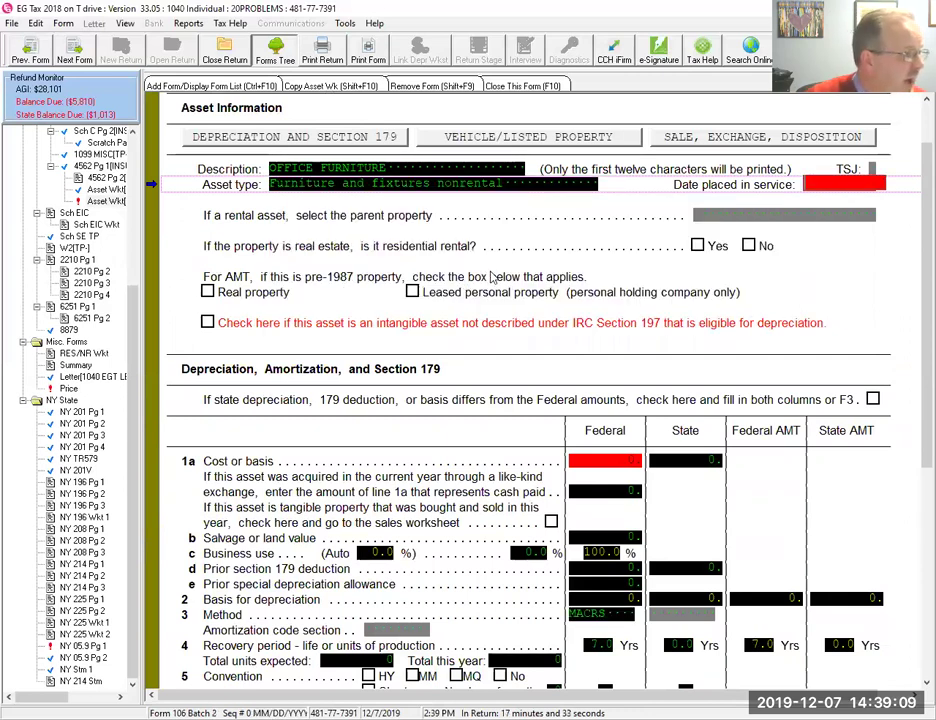
Step: Give the furniture a 07/15/2018 in-service date and a 5,200 cost basis
type("07/15/2018")
key("Return")
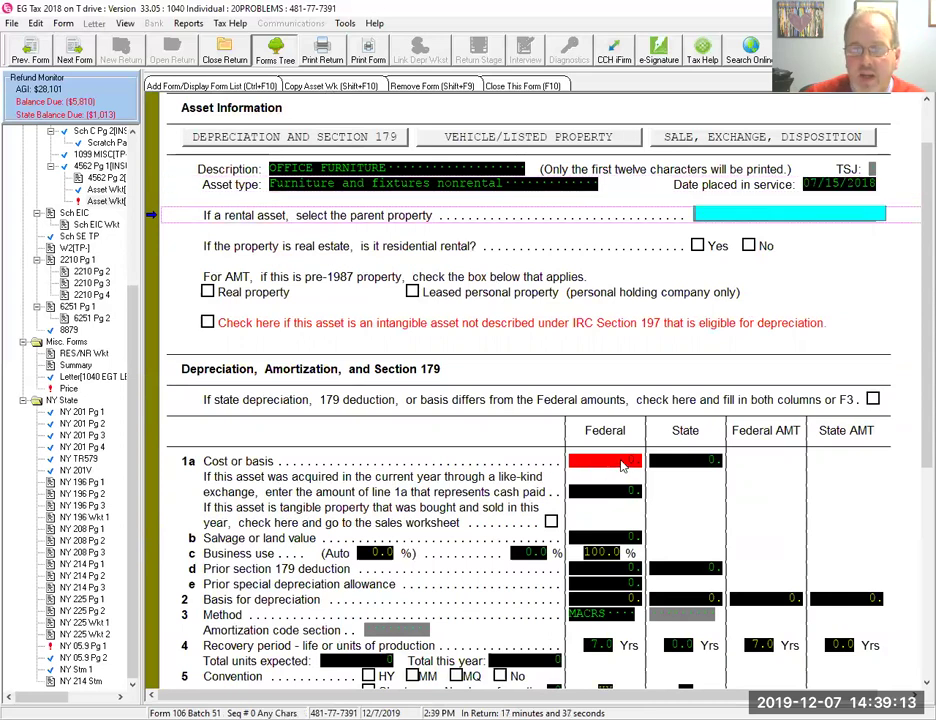
left_click(623, 462)
type("5200")
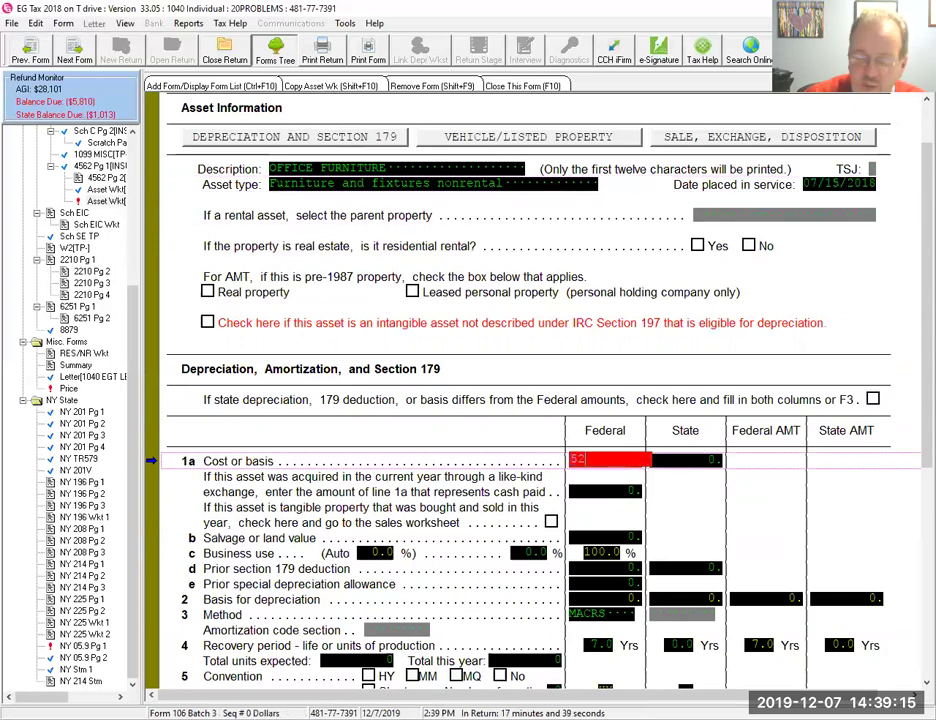
key("Return")
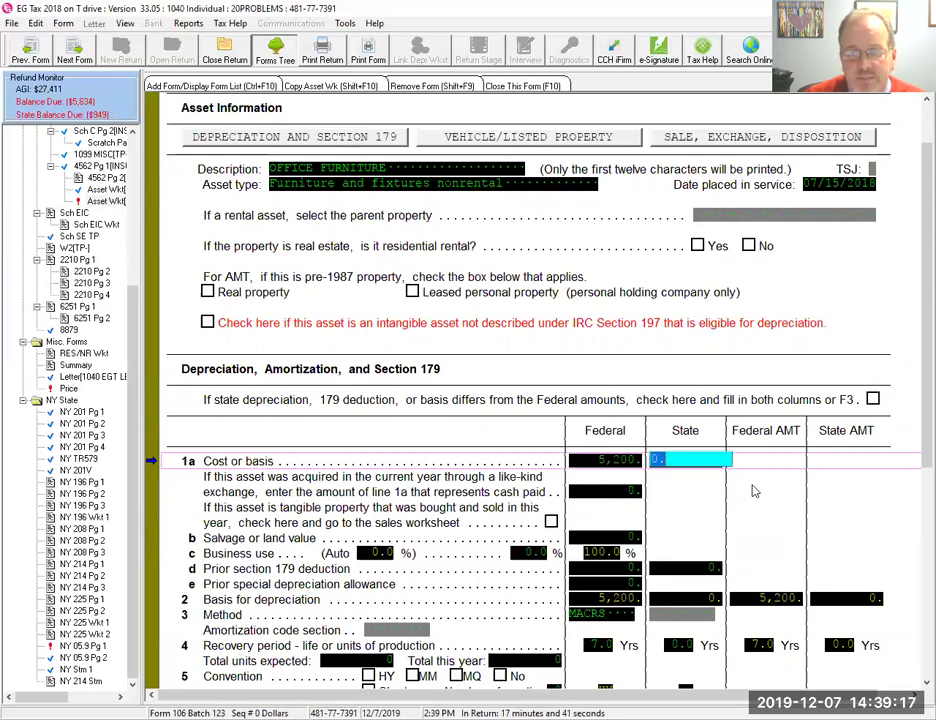
scroll(755, 491, "down", 3)
scroll(755, 491, "down", 6)
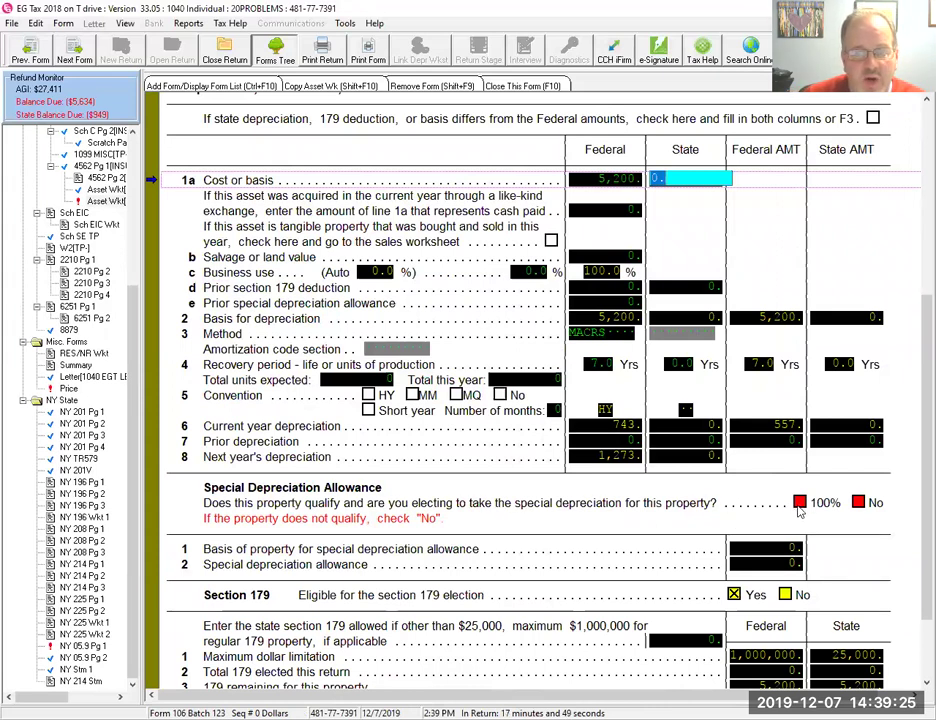
scroll(505, 562, "down", 2)
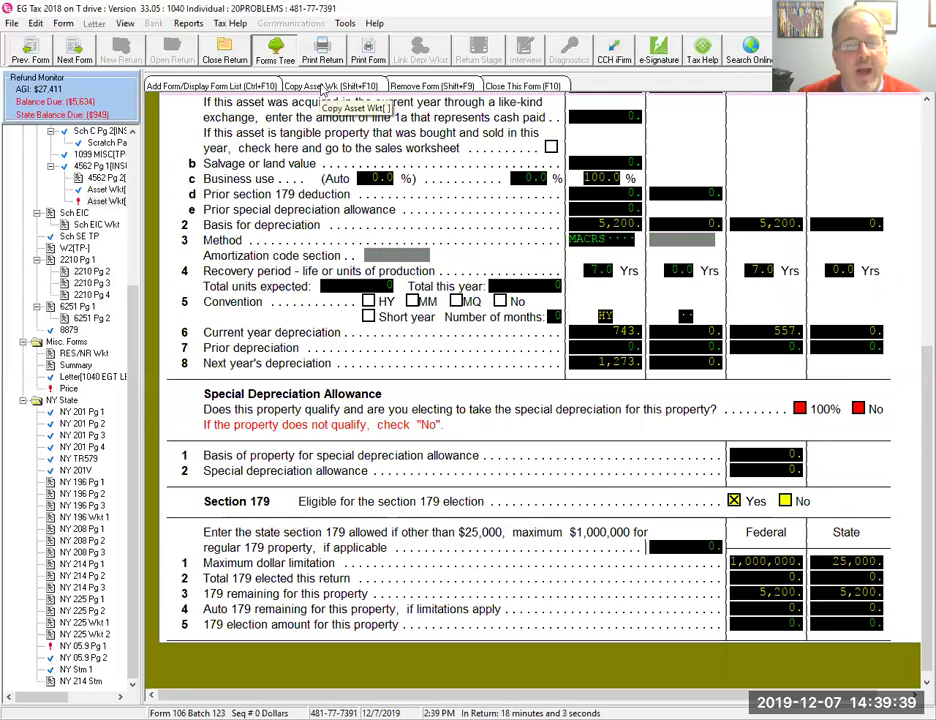
Step: Copy a new asset worksheet described as COMPUTERS AND PRINTERS
left_click(322, 88)
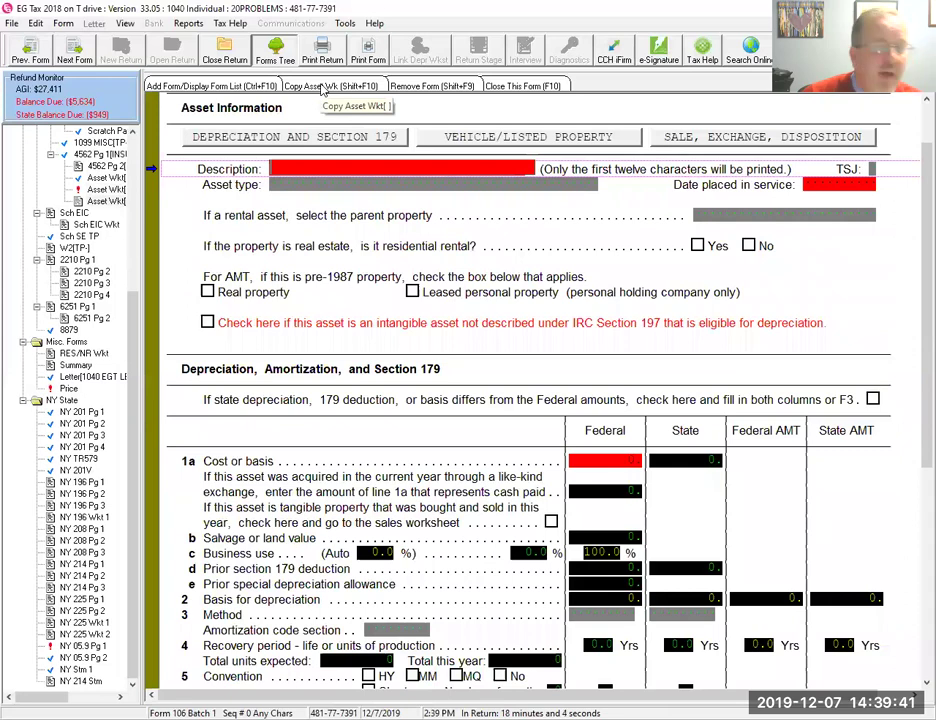
type("CO")
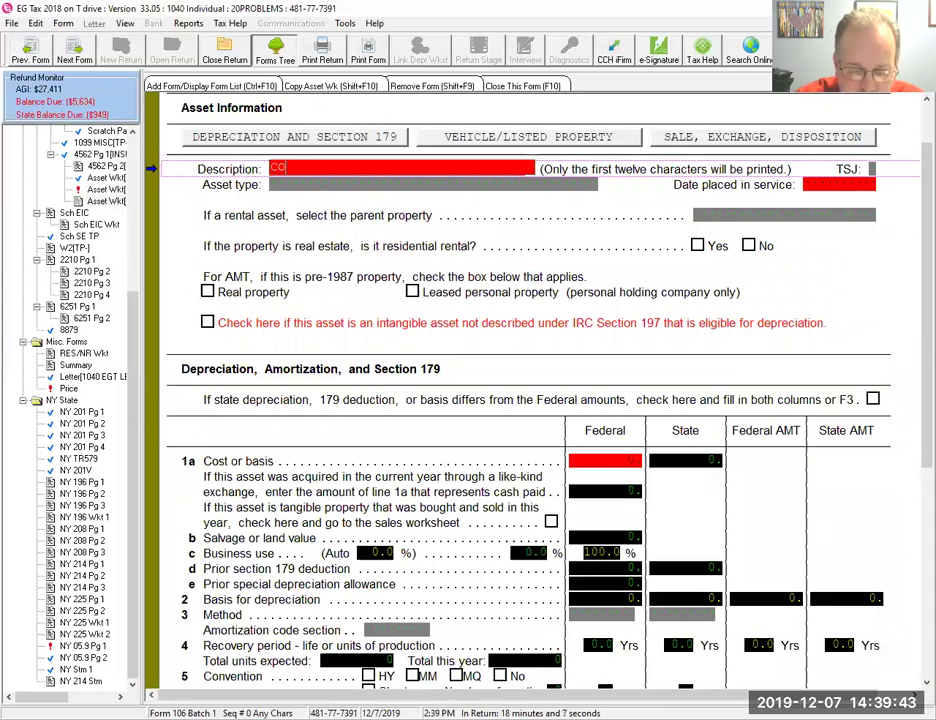
type("MPUTERS")
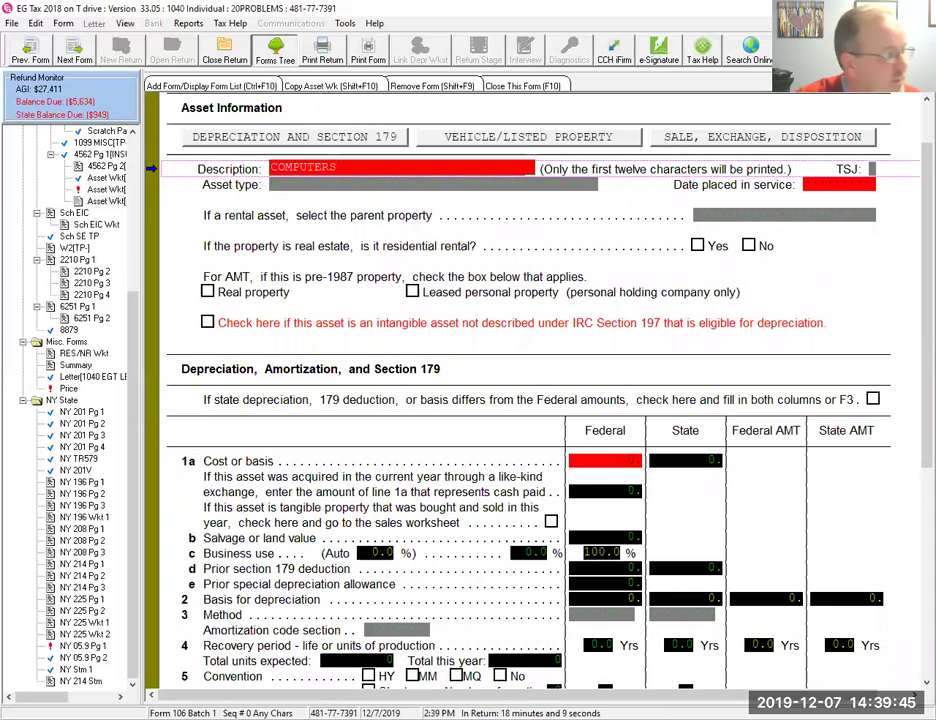
type(" AND PRINTERS")
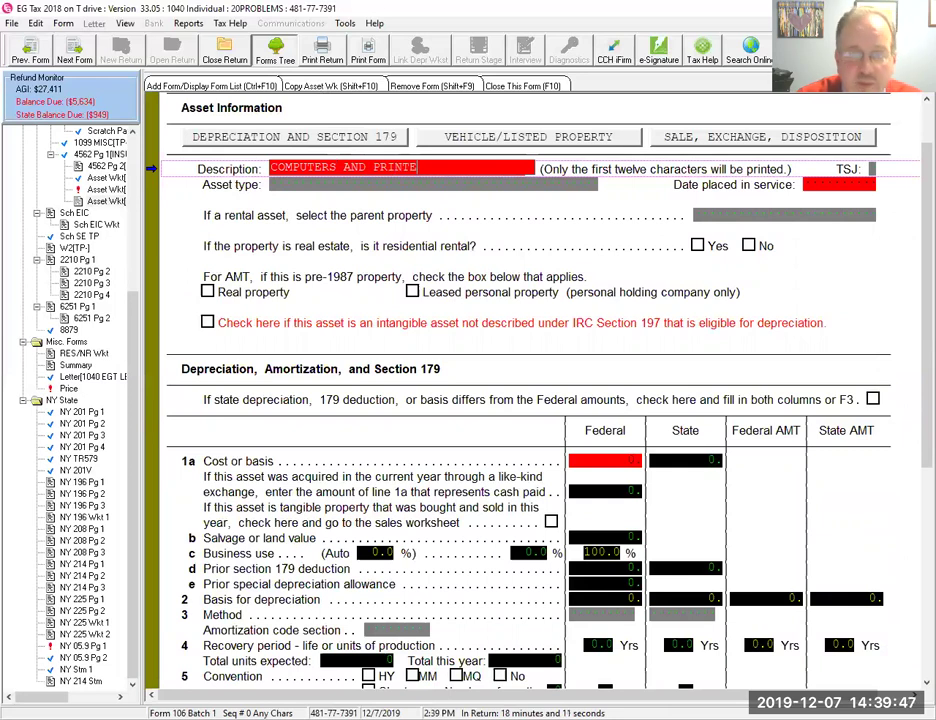
key("Return")
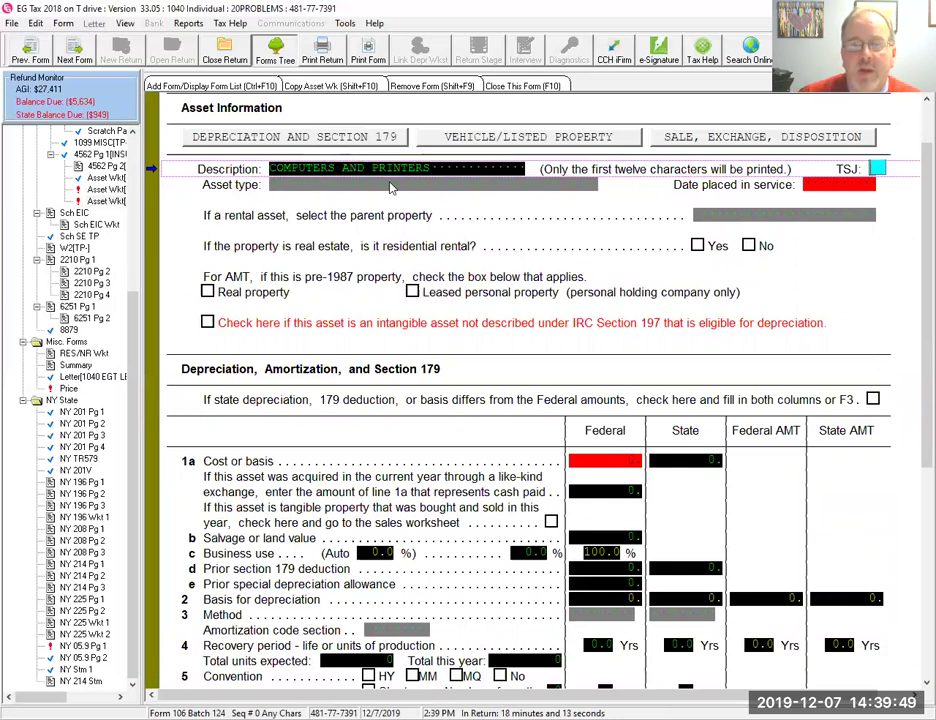
Step: Set the asset type to Data handling equipment and enter a service date, which errors
left_click(391, 188)
left_click(609, 185)
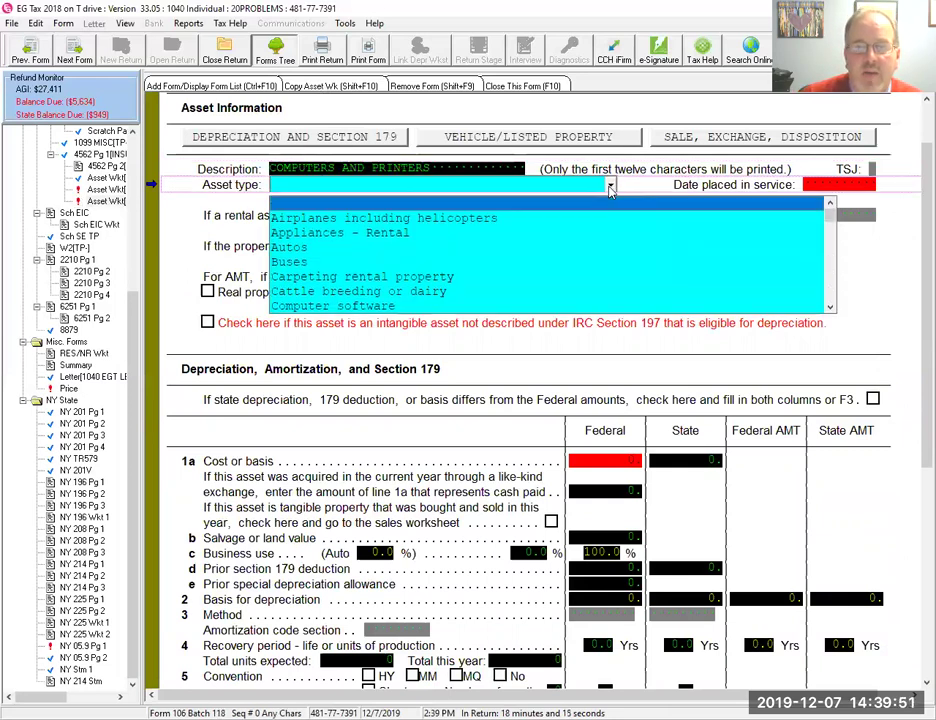
scroll(469, 258, "down", 2)
left_click(716, 288)
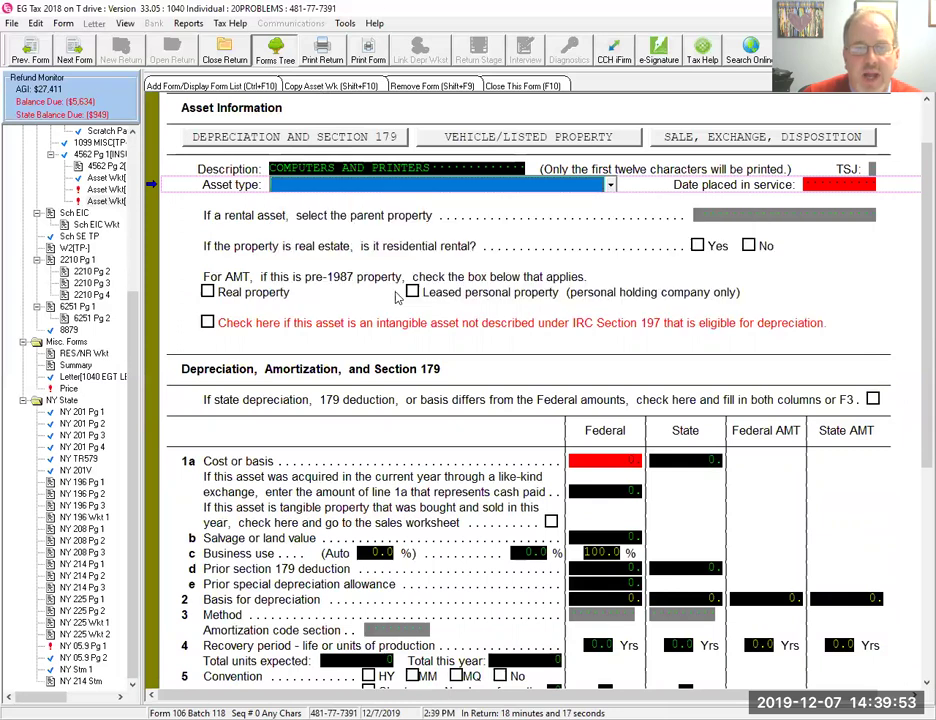
left_click(822, 188)
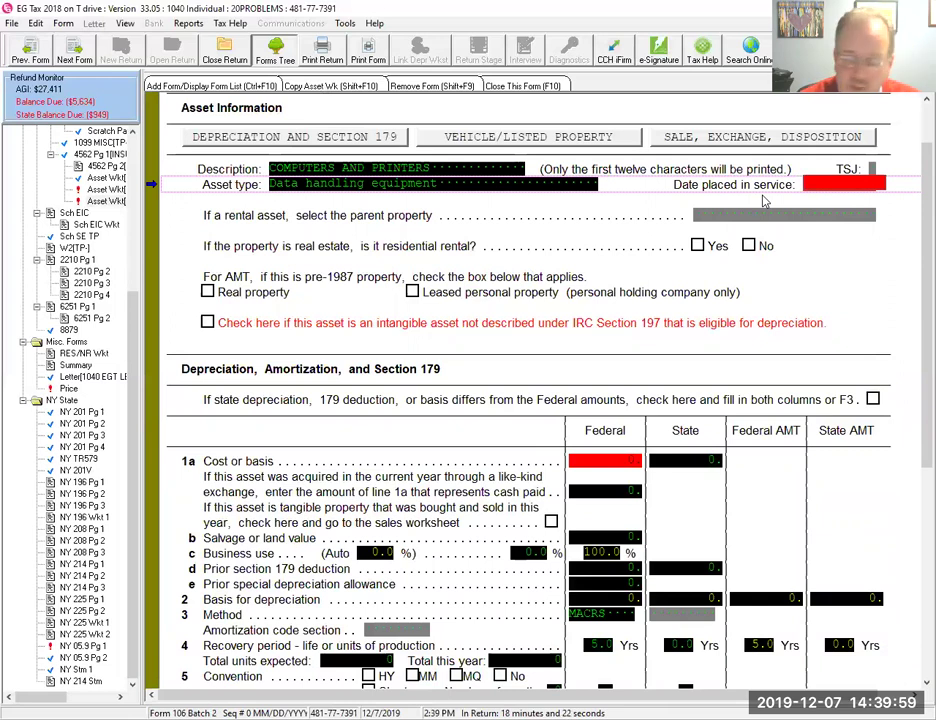
type("0336")
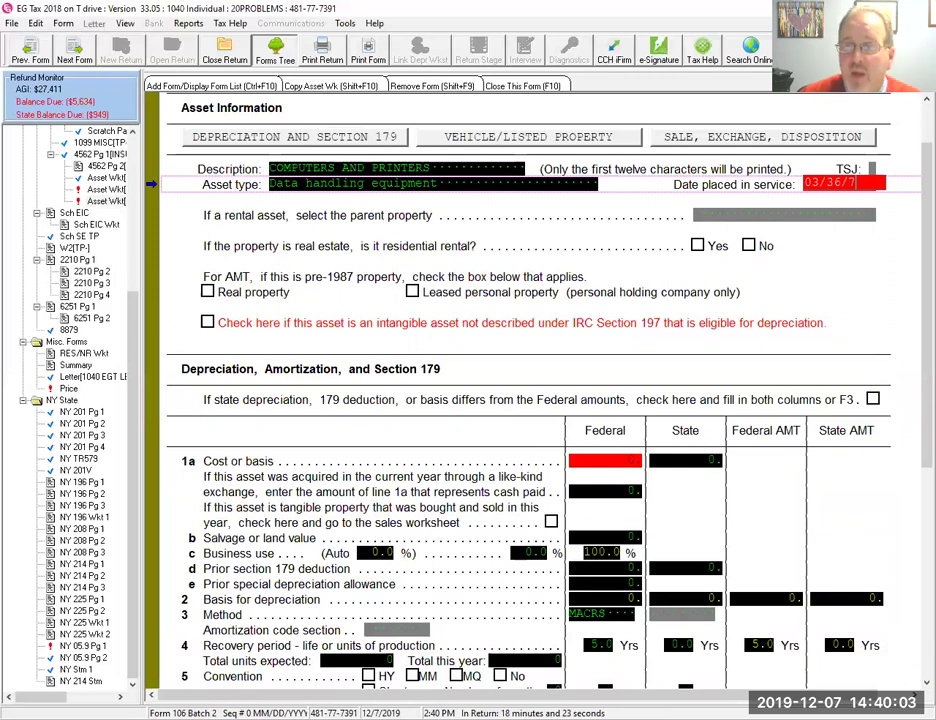
key("Return")
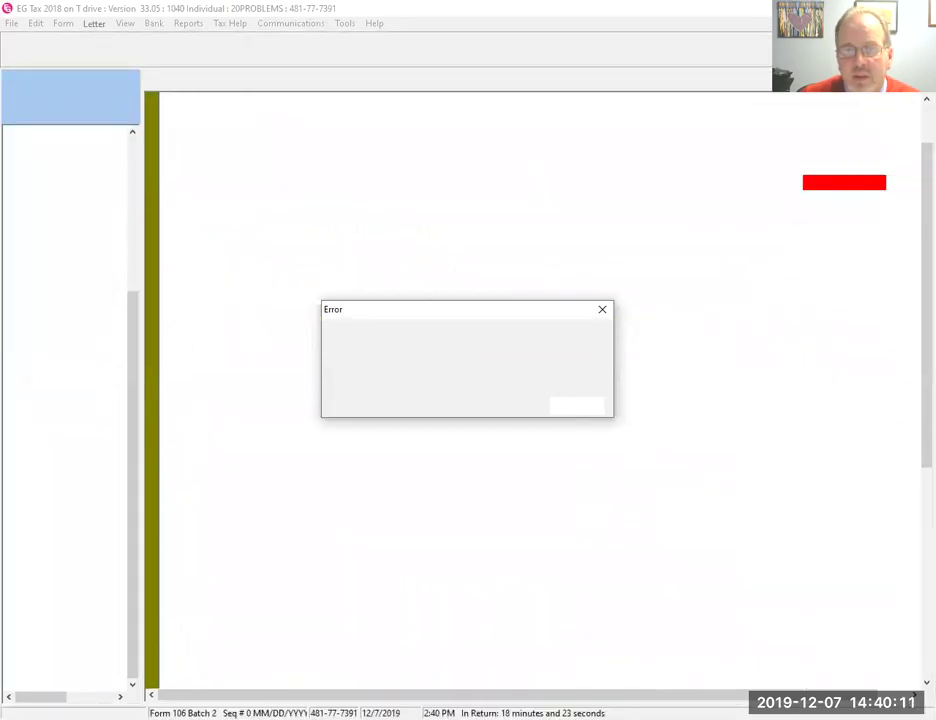
key("alt+Tab")
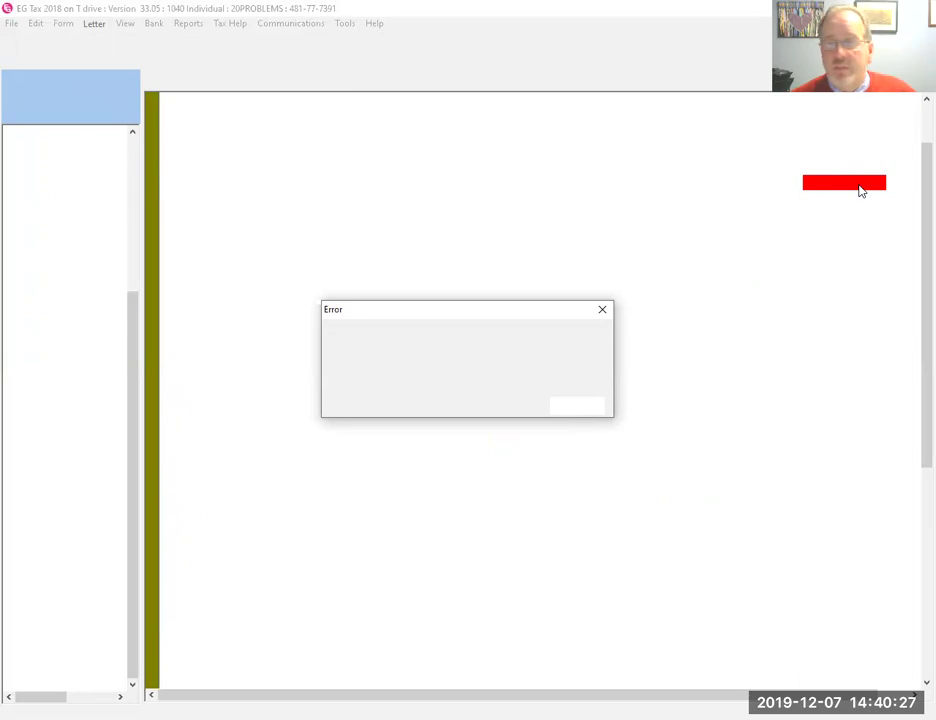
key("alt+Tab")
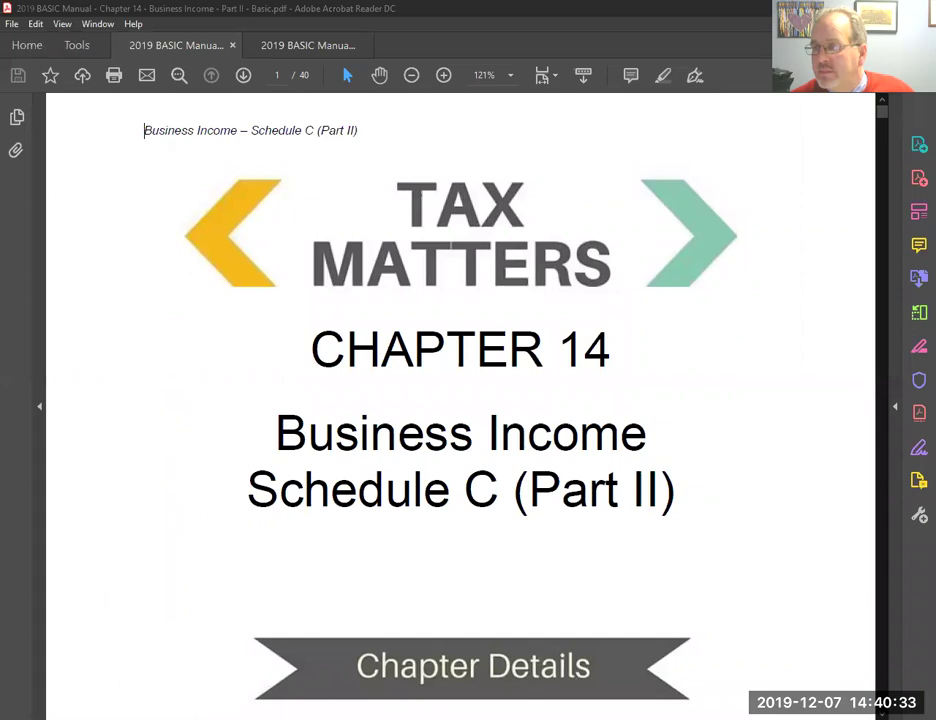
key("alt+Tab")
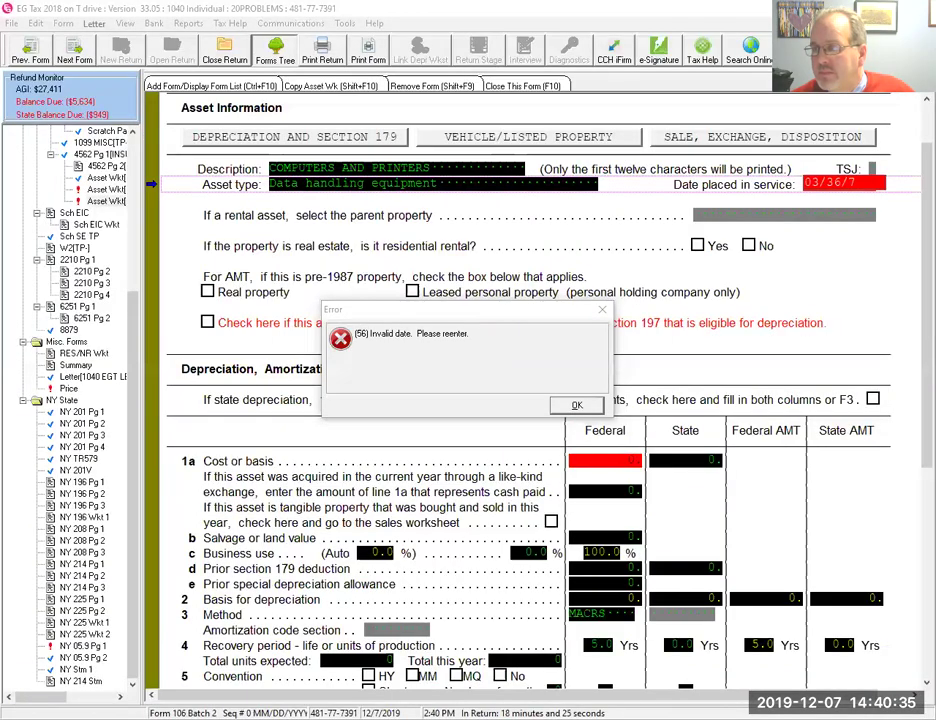
Step: Clear the date error, then enter 07/15/2018 in service and a 3,367 cost
left_click(602, 312)
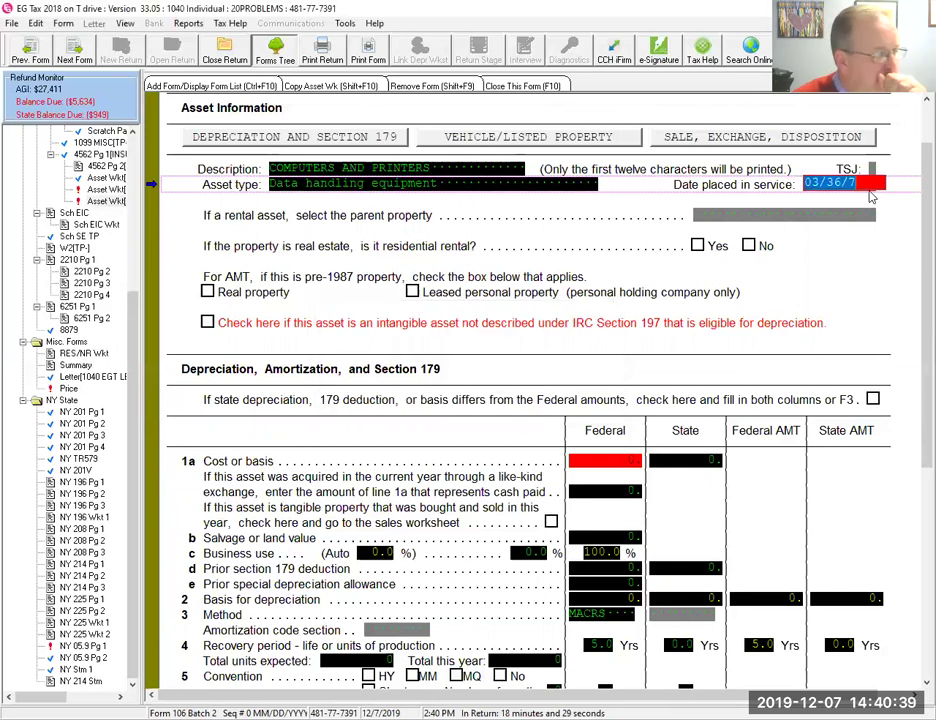
type("07/1")
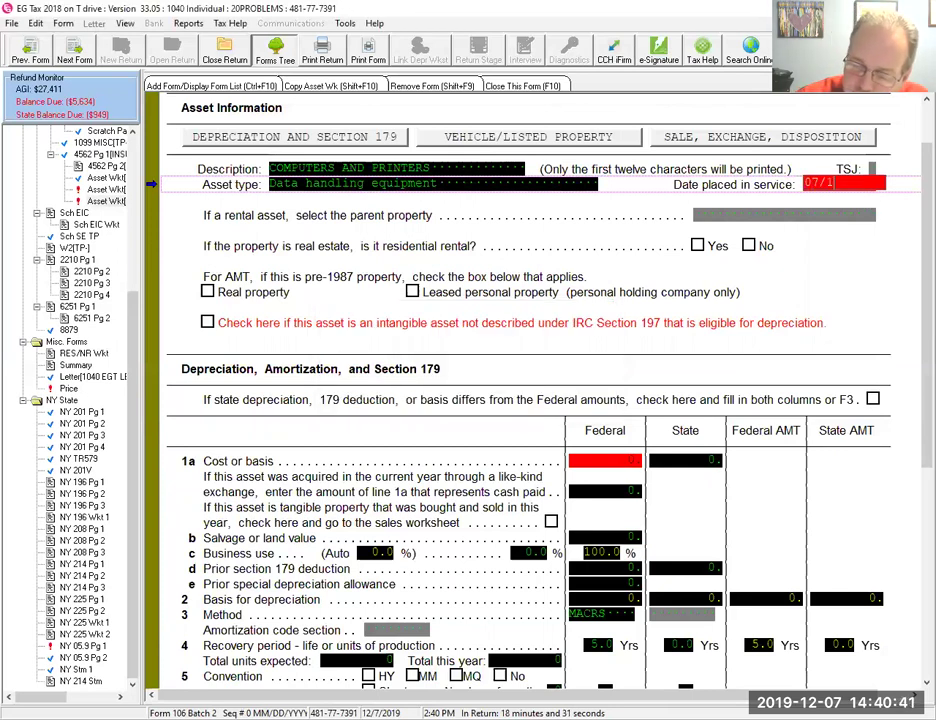
type("5/2018")
key("Return")
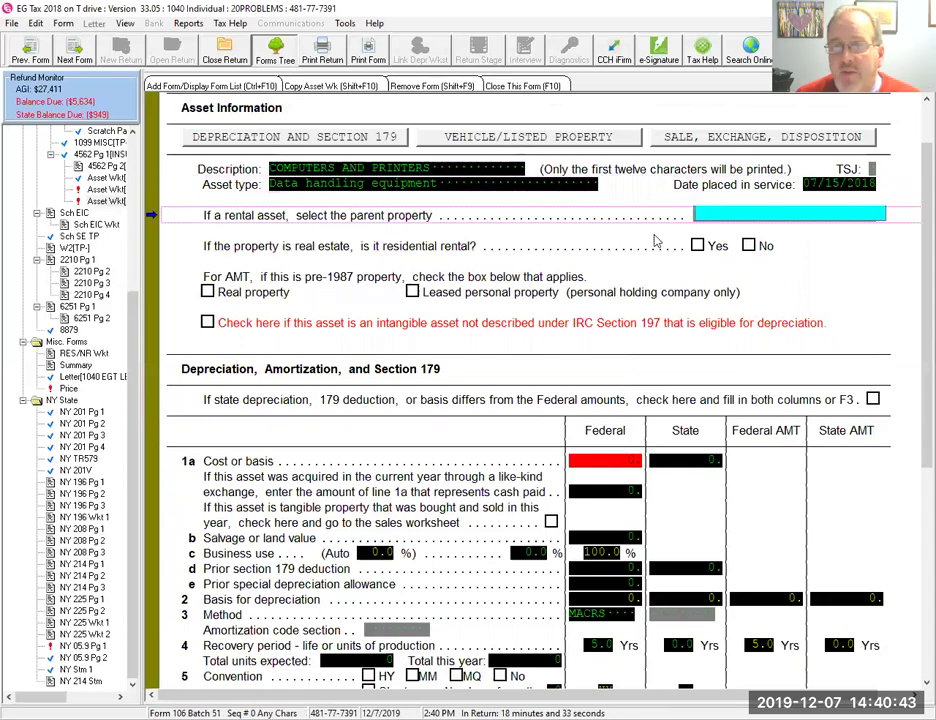
left_click(593, 461)
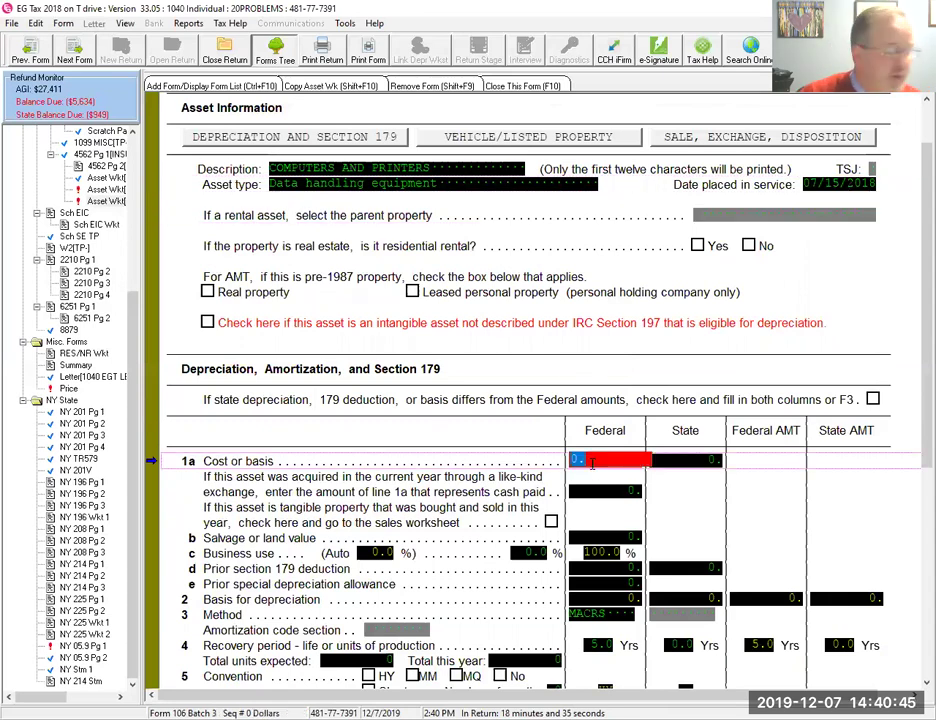
type("3367")
key("Return")
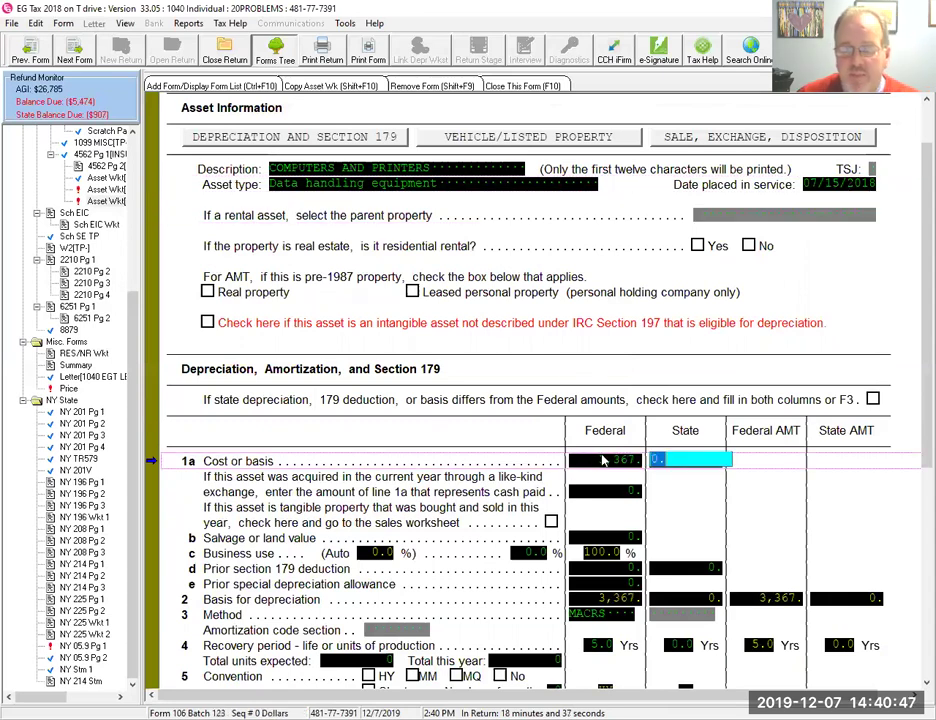
scroll(648, 492, "down", 4)
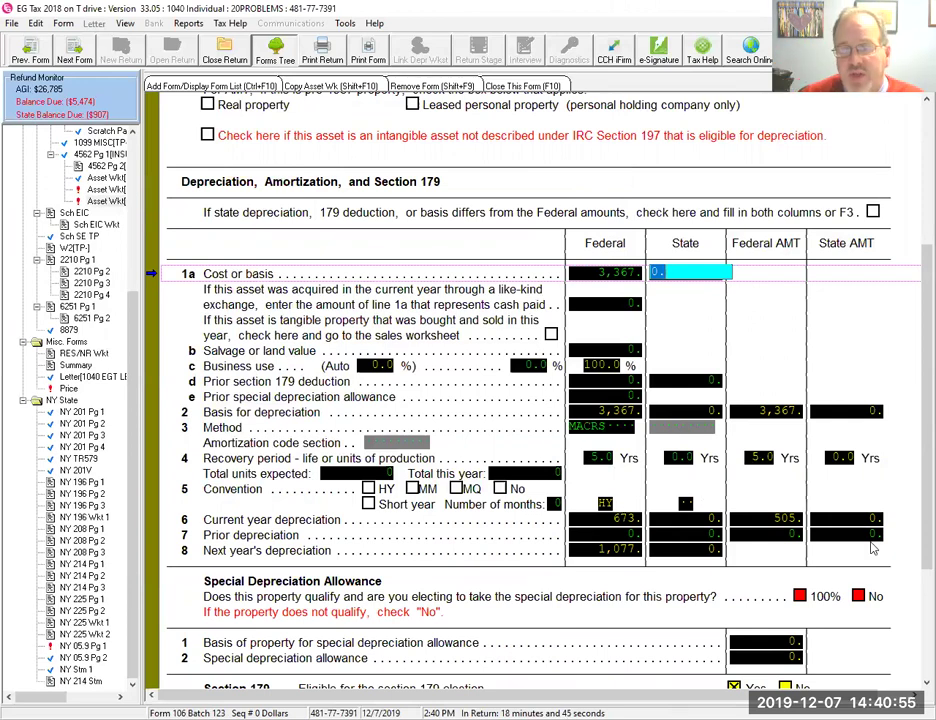
scroll(781, 489, "down", 3)
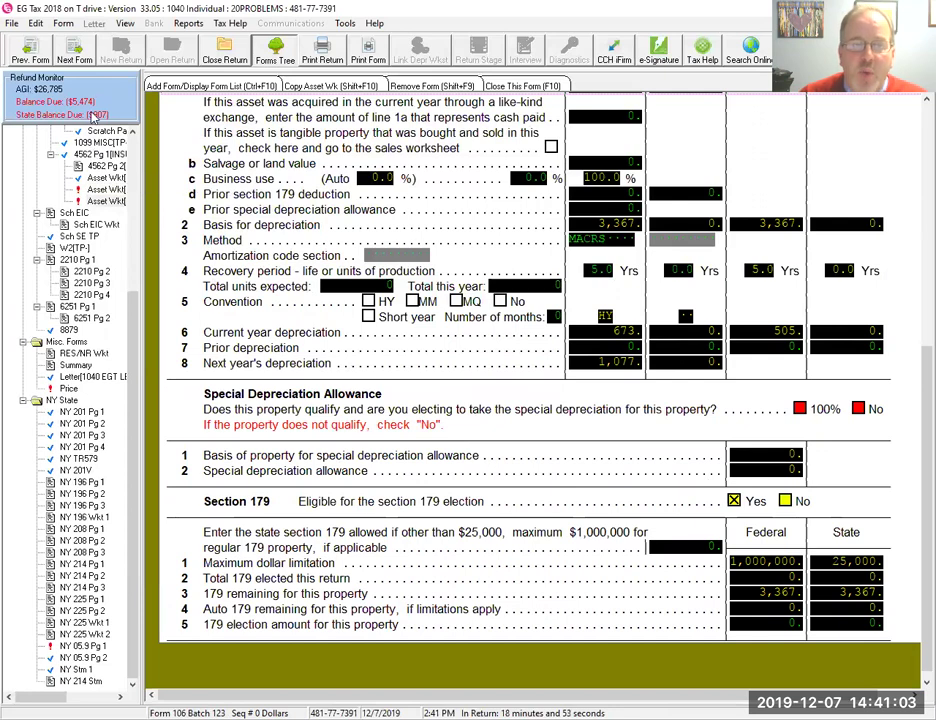
Step: On the OFFICE FURNITURE worksheet, claim the 100% special depreciation allowance of 5,200
left_click(103, 189)
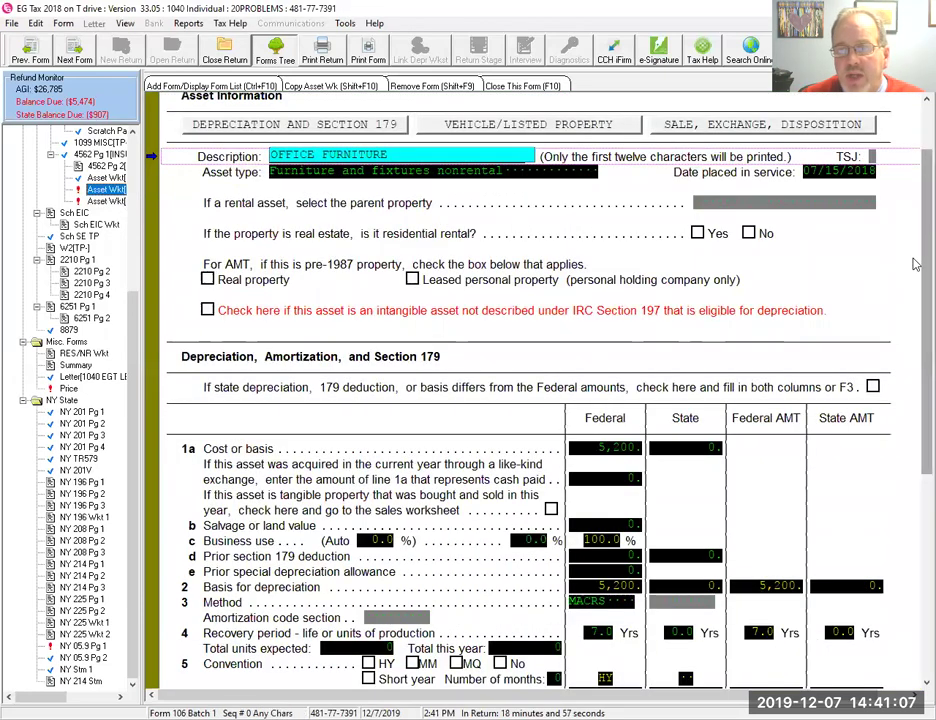
scroll(914, 420, "down", 5)
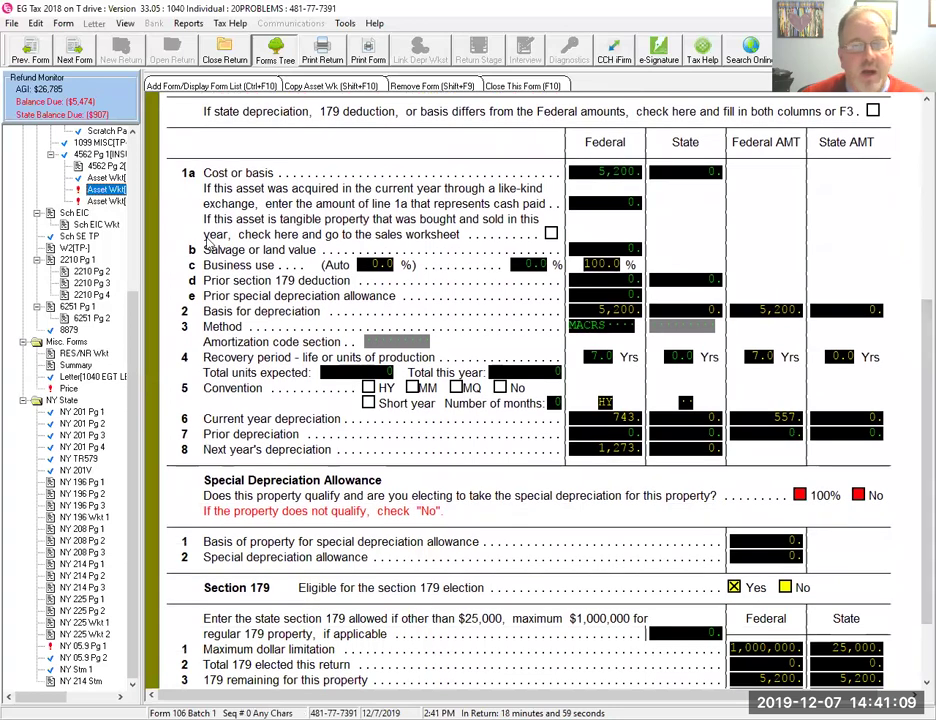
left_click(799, 496)
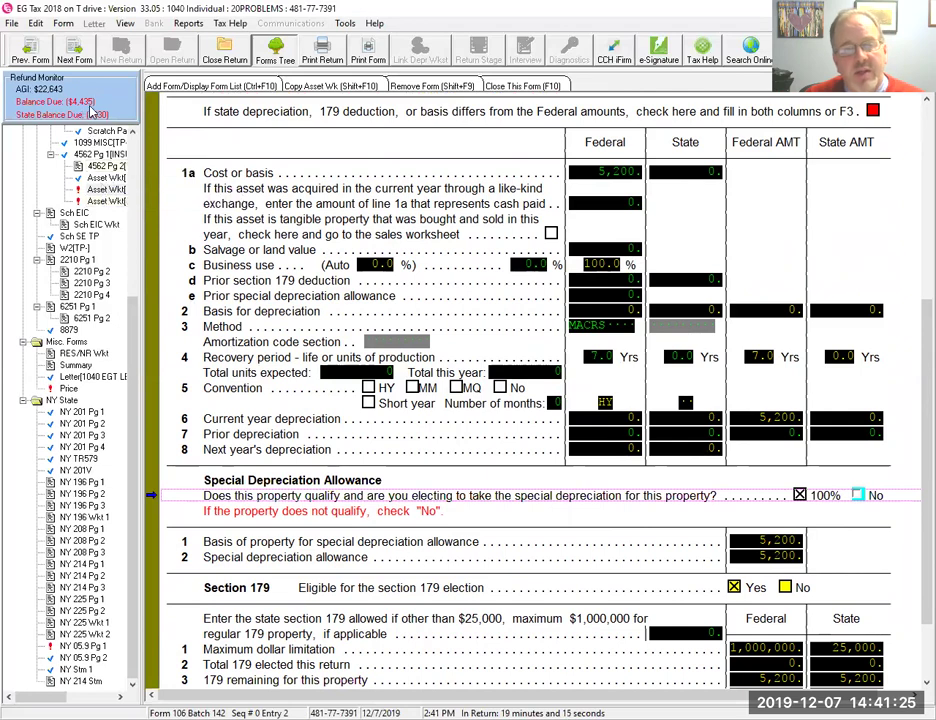
scroll(737, 443, "up", 5)
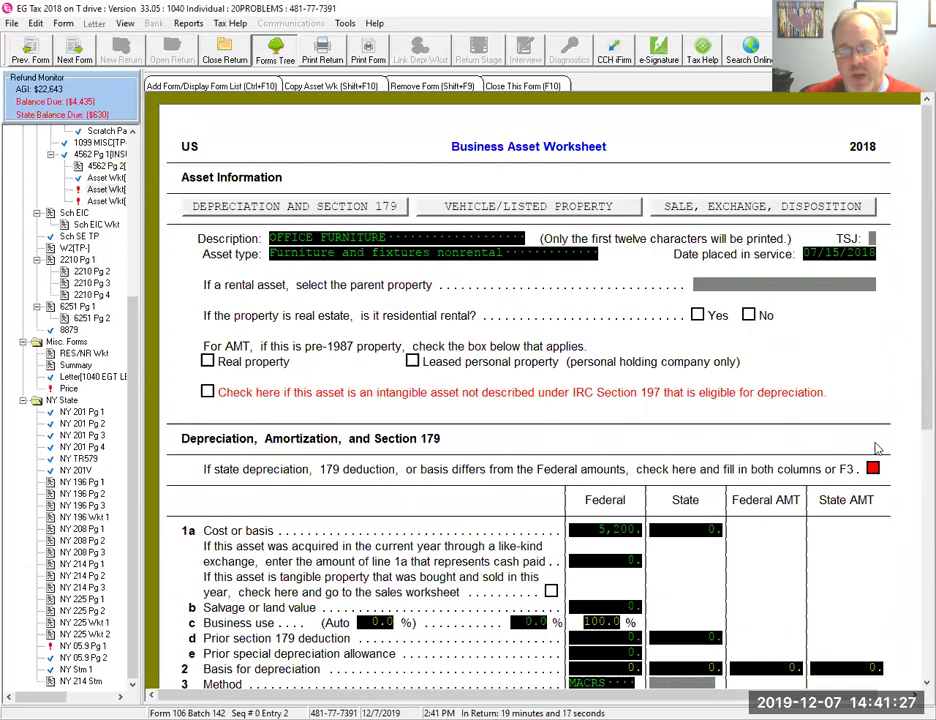
Step: Decline special depreciation on the COMPUTERS AND PRINTERS asset worksheet
left_click(106, 201)
scroll(778, 413, "down", 5)
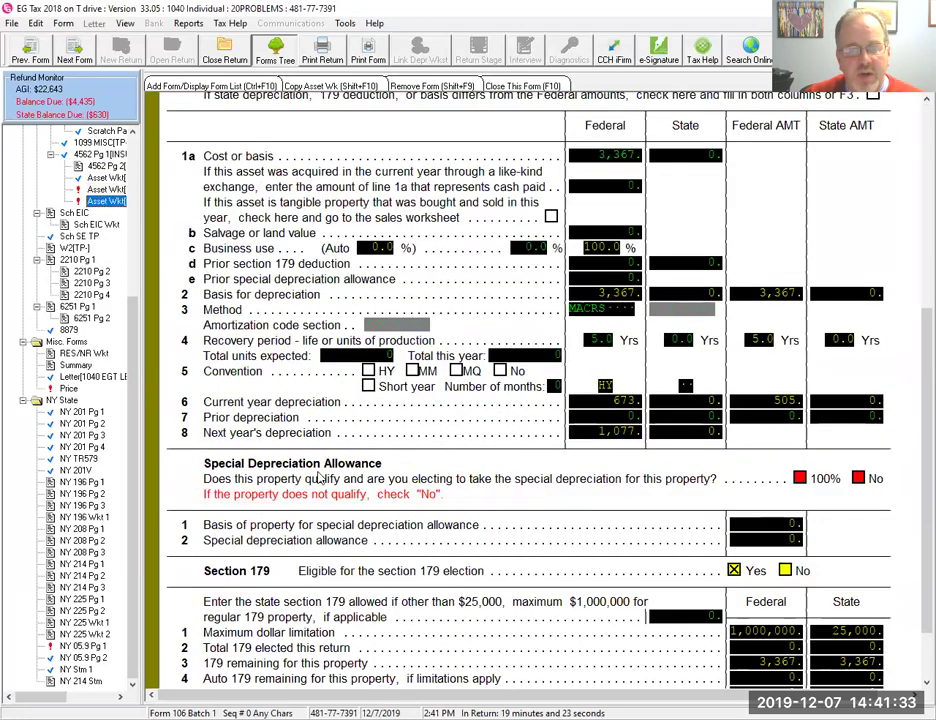
left_click(859, 480)
scroll(757, 535, "down", 2)
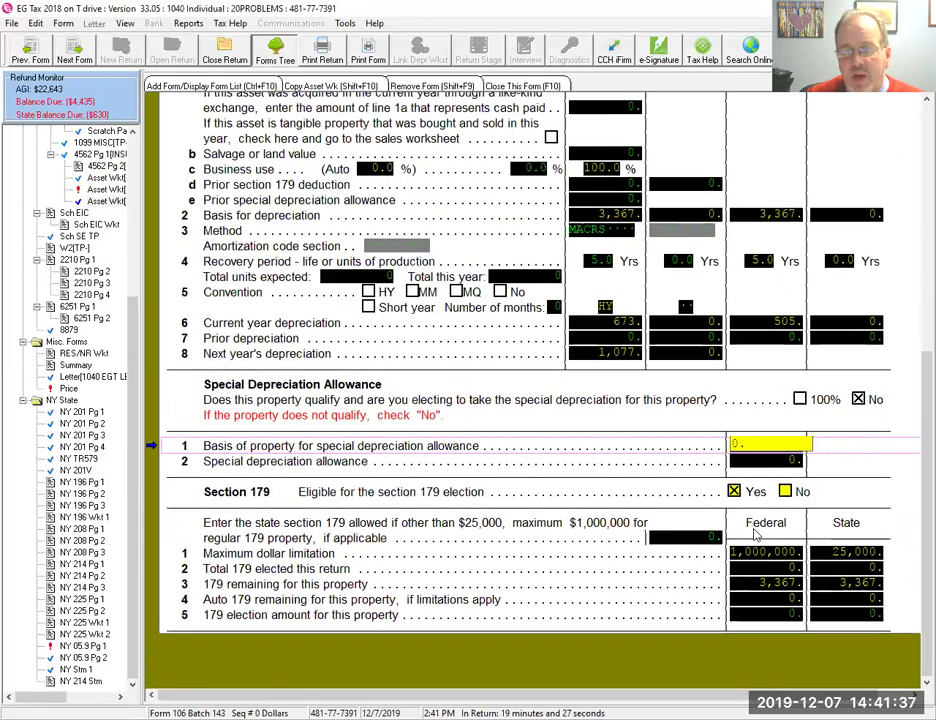
Step: Enter a 2,500 Federal section 179 election amount for the computers and printers
left_click(776, 615)
type("2000")
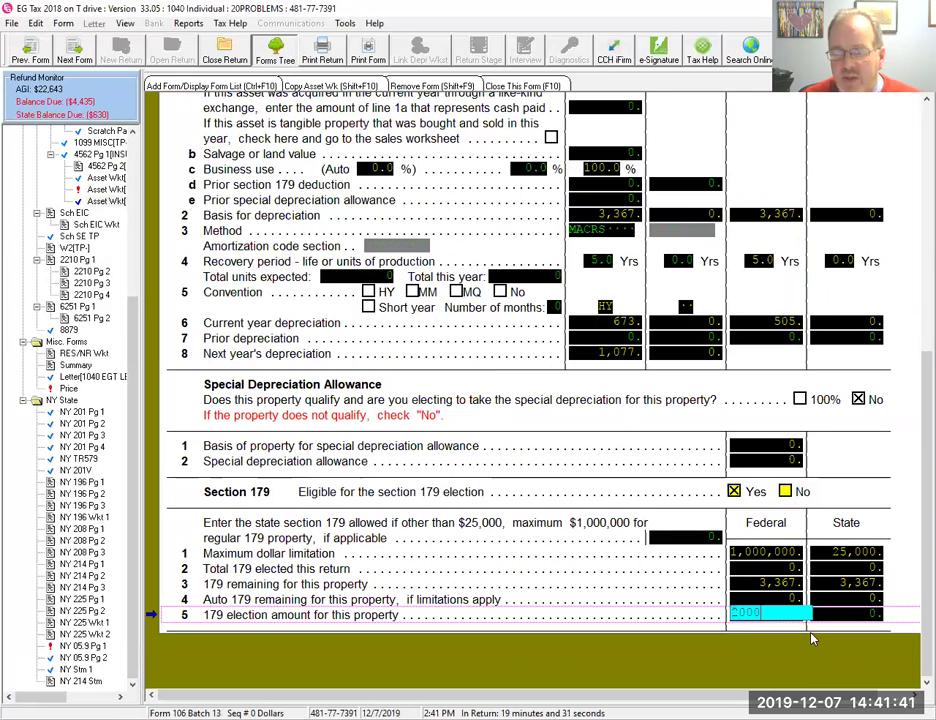
key("BackSpace")
key("BackSpace")
key("BackSpace")
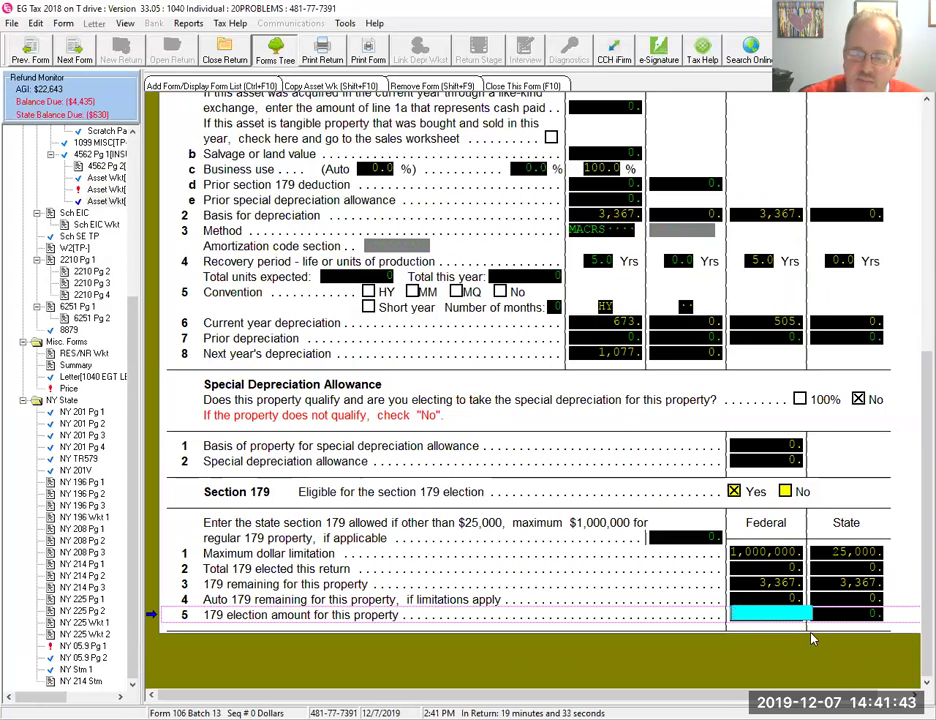
type("500")
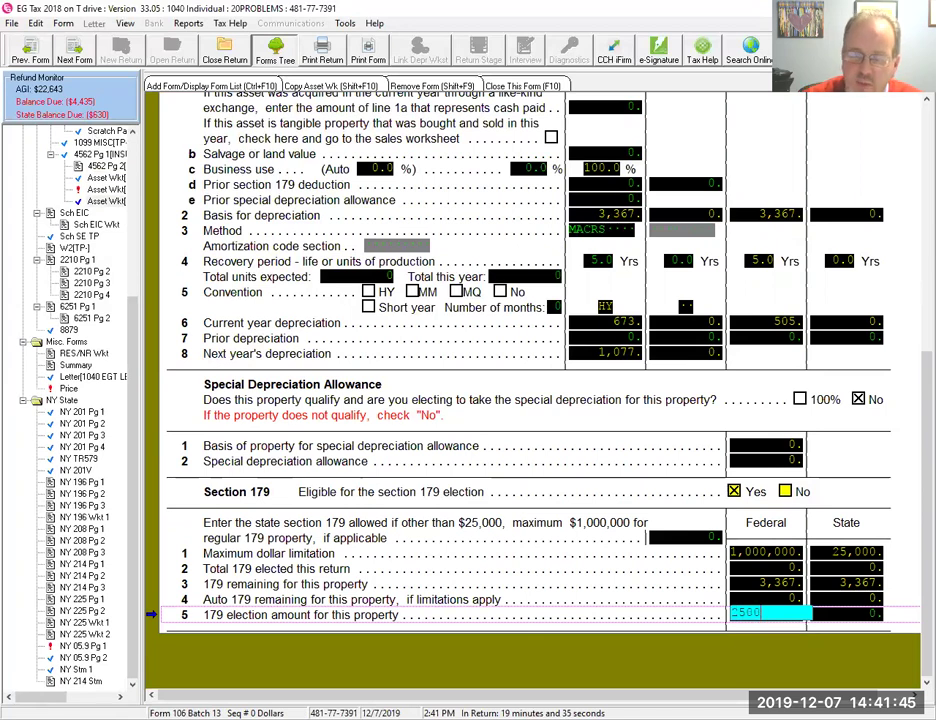
key("Tab")
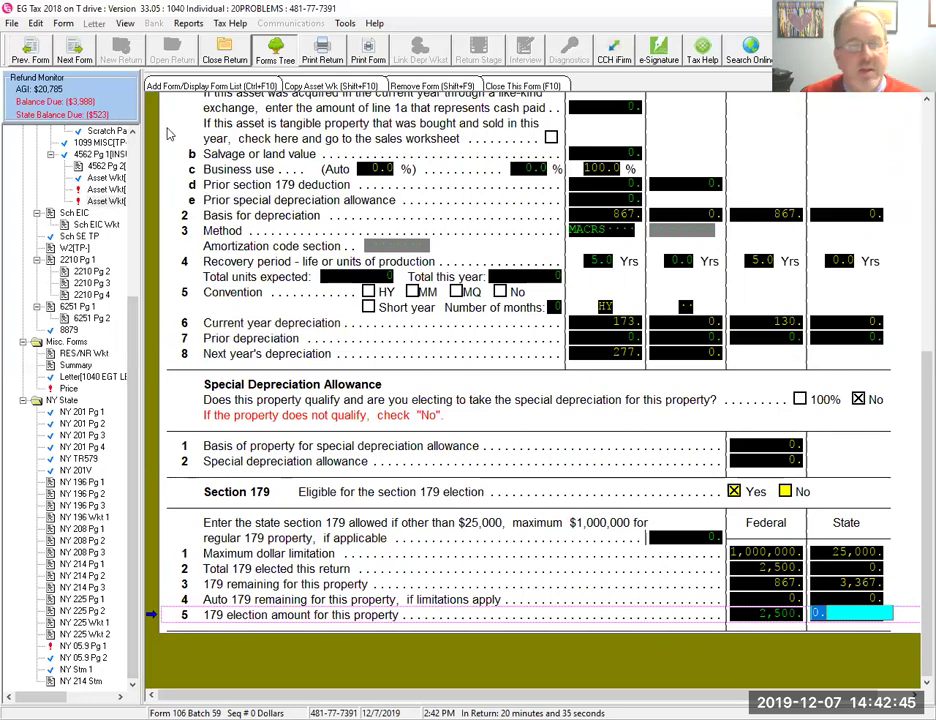
Step: Turn off What If? mode, keep the changes in the original return, and close the 1040 return
left_click(11, 23)
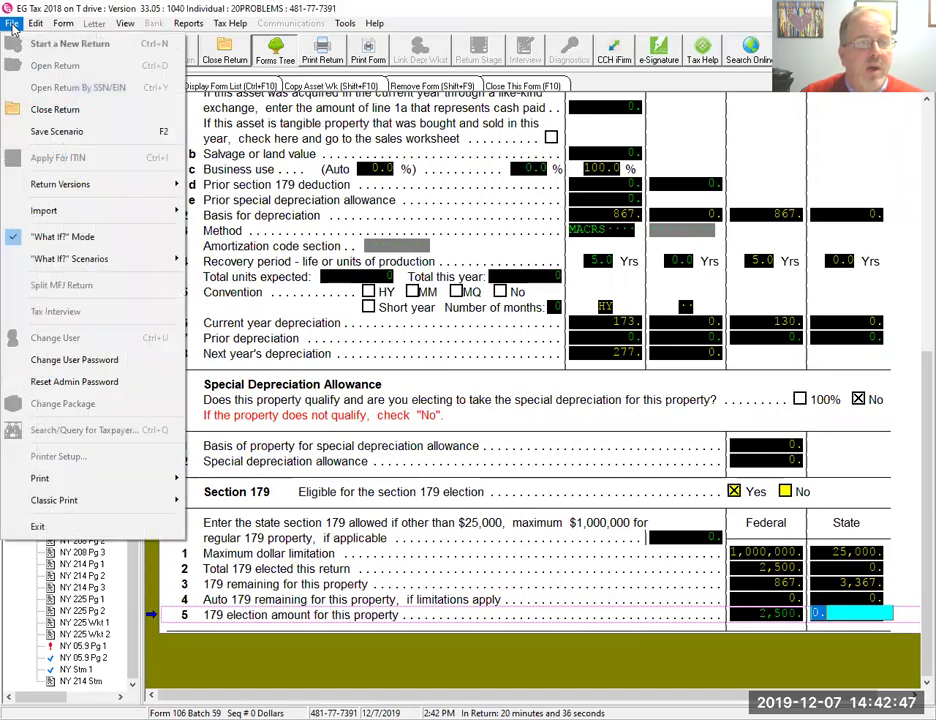
left_click(63, 240)
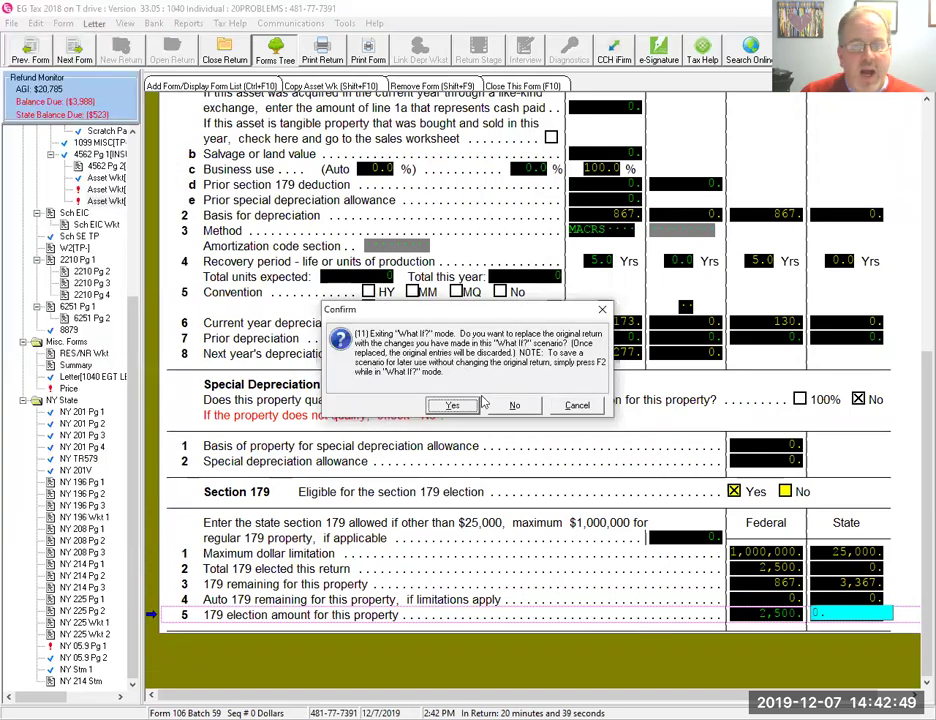
left_click(452, 406)
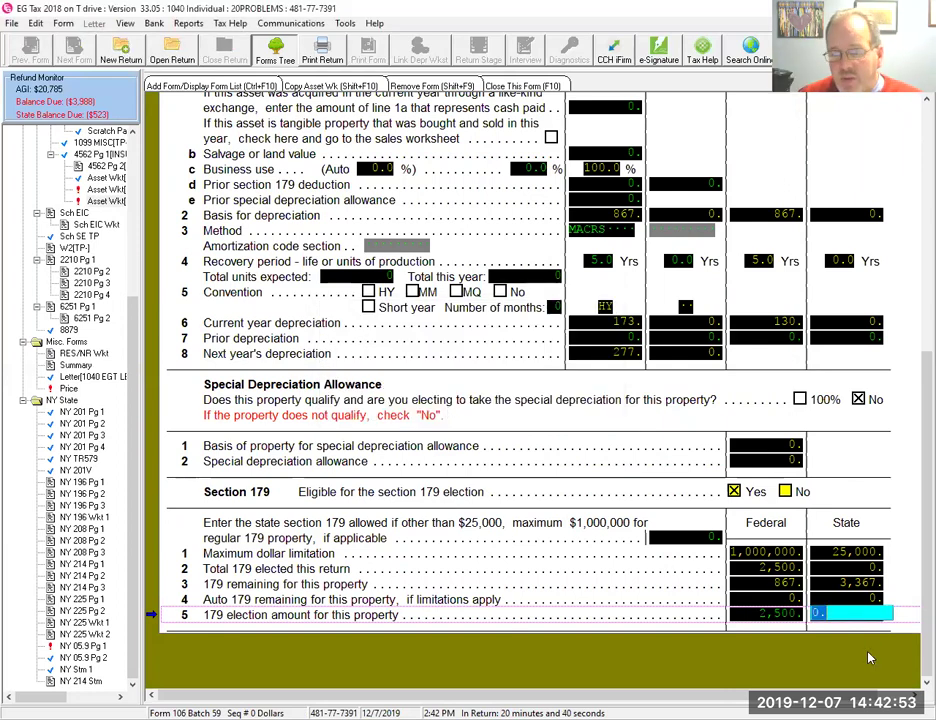
key("ctrl+F4")
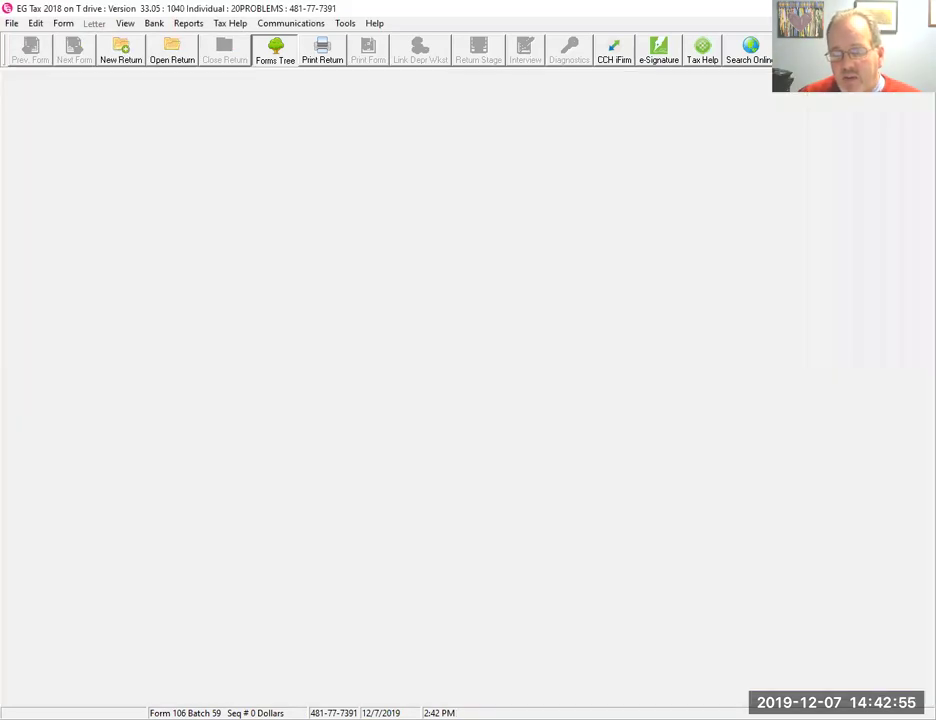
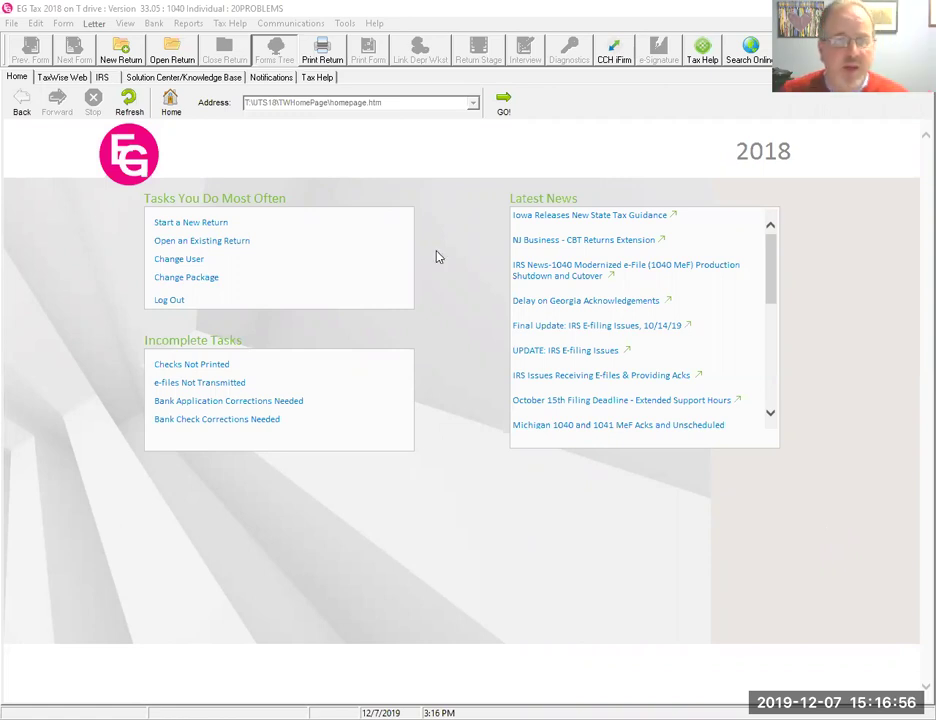
Step: Start a new return from the EG Tax 2018 home page
left_click(185, 226)
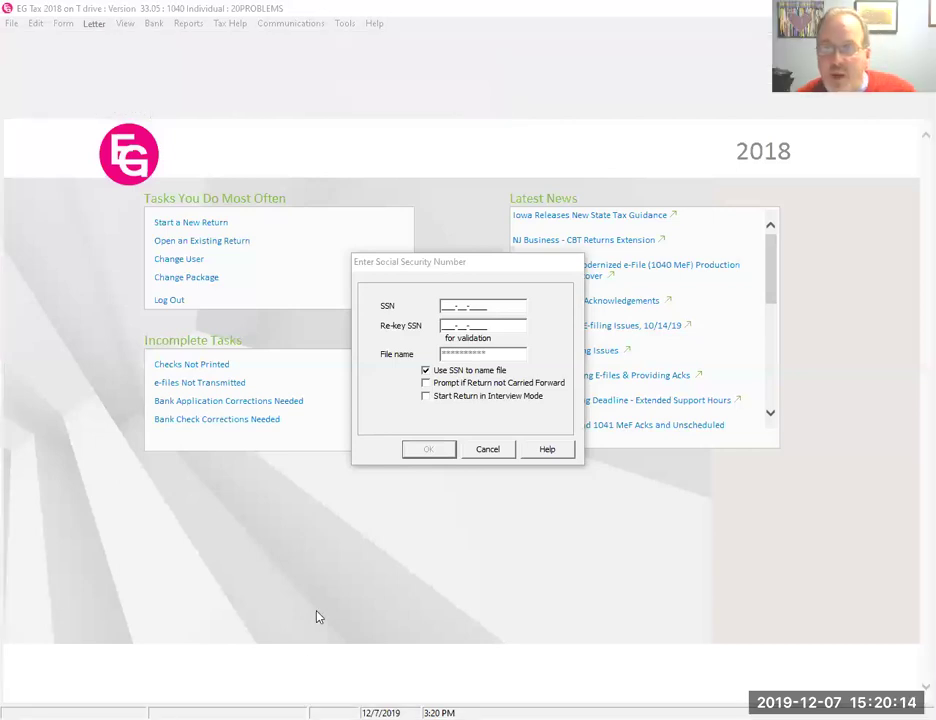
Step: Enter and re-key the taxpayer's SSN to create the new 2018 return
key("alt+Tab")
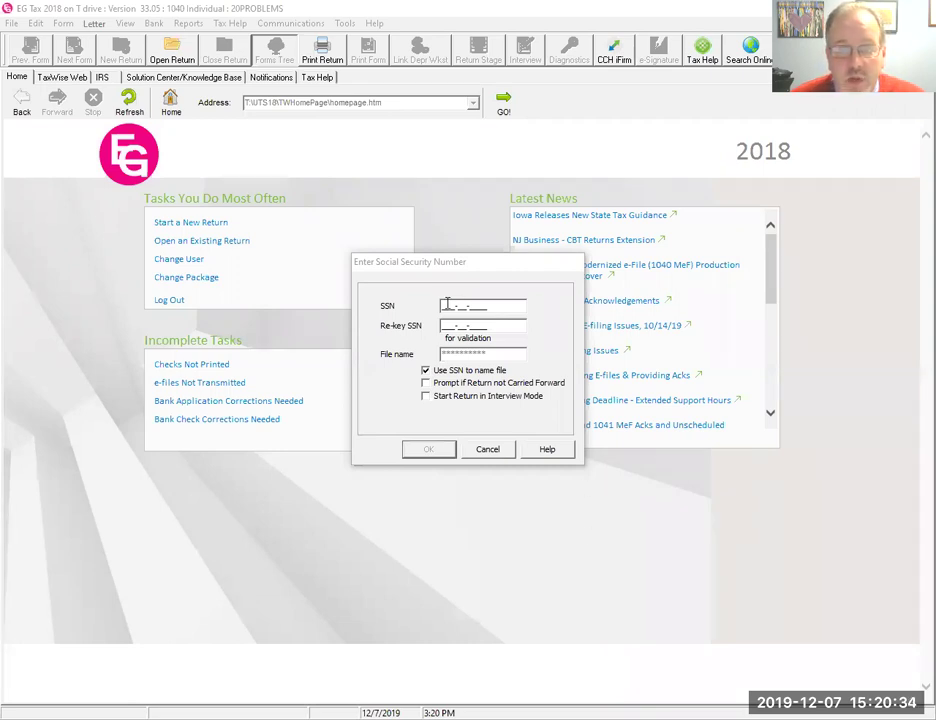
left_click(447, 305)
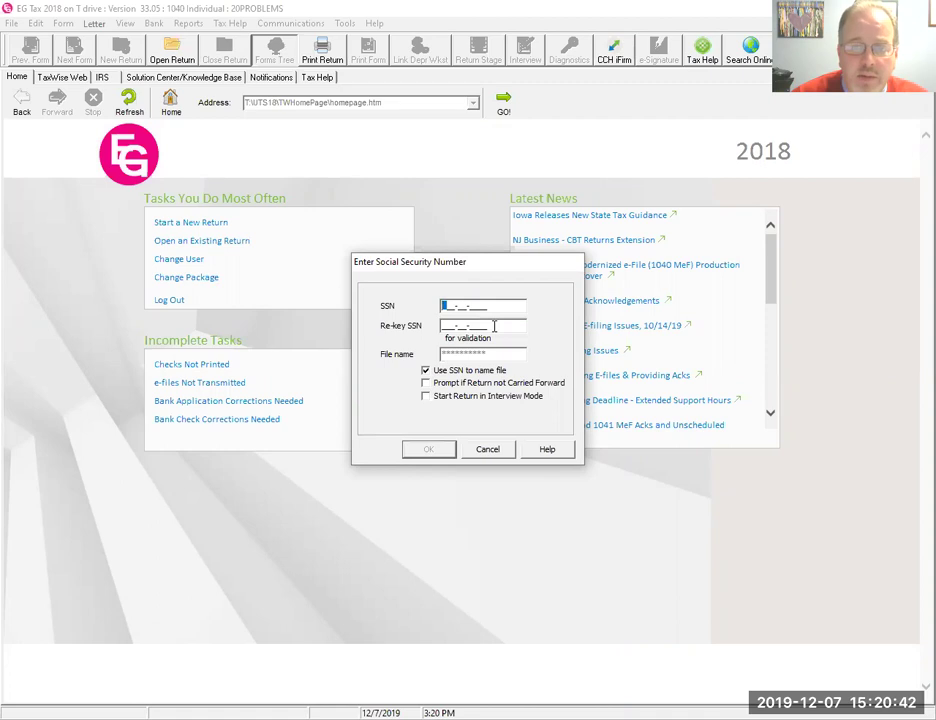
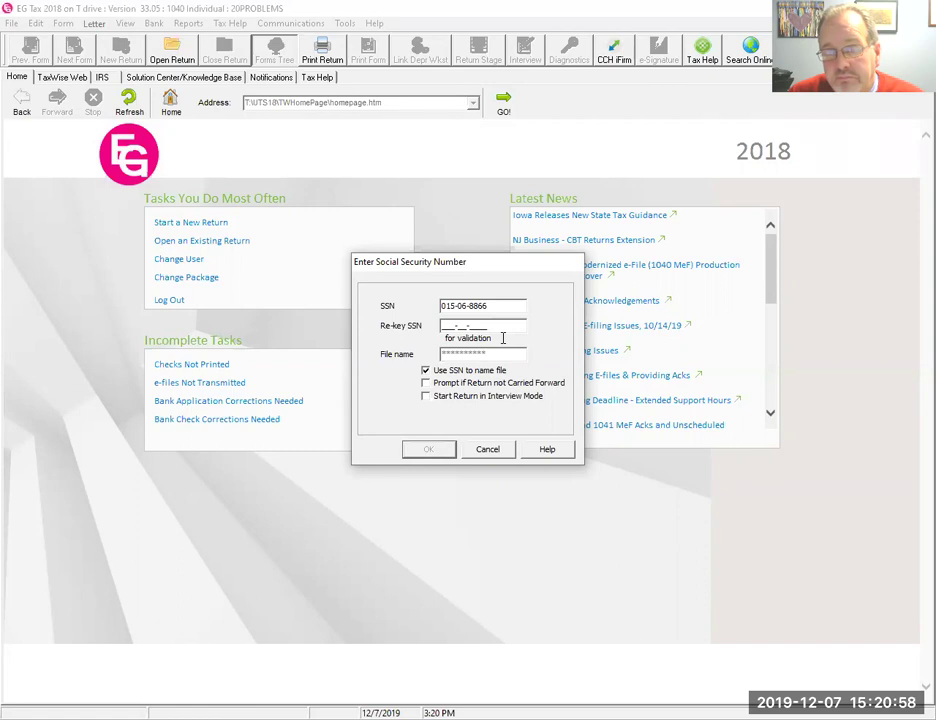
key("Tab")
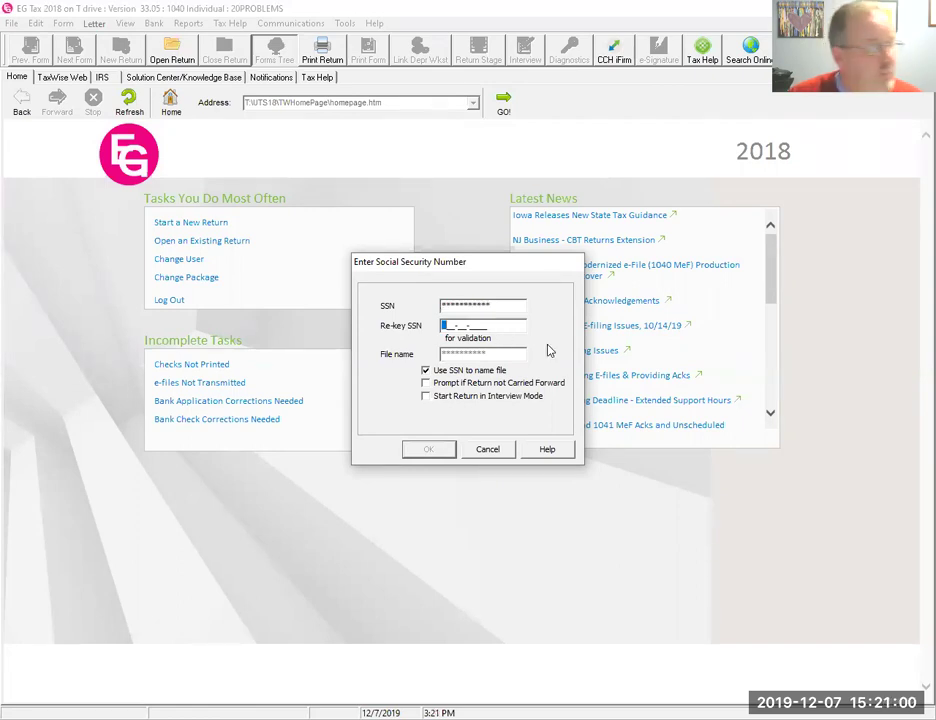
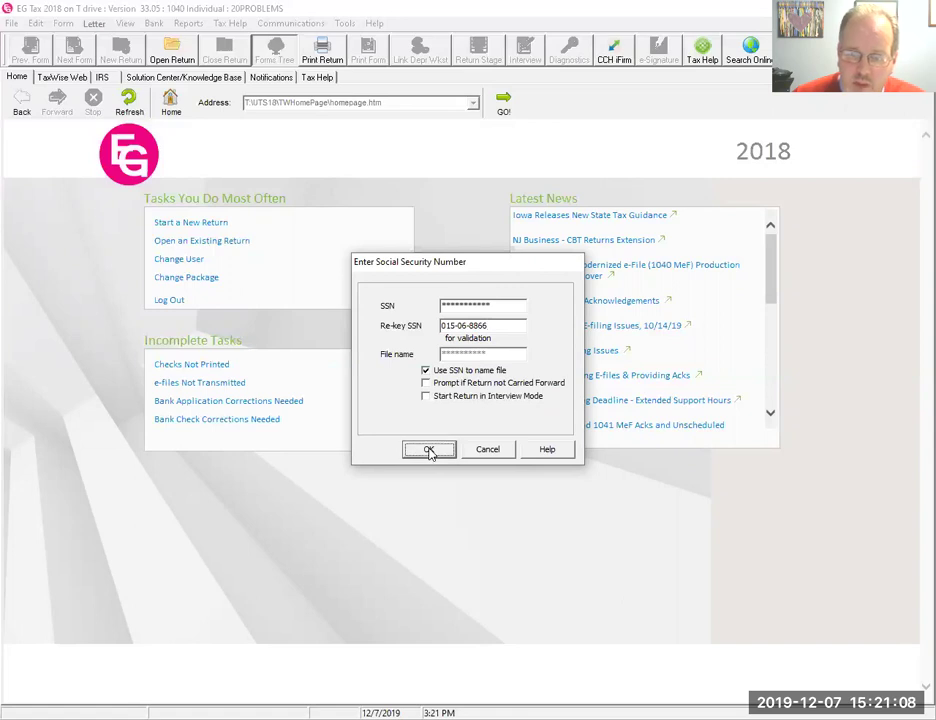
left_click(429, 451)
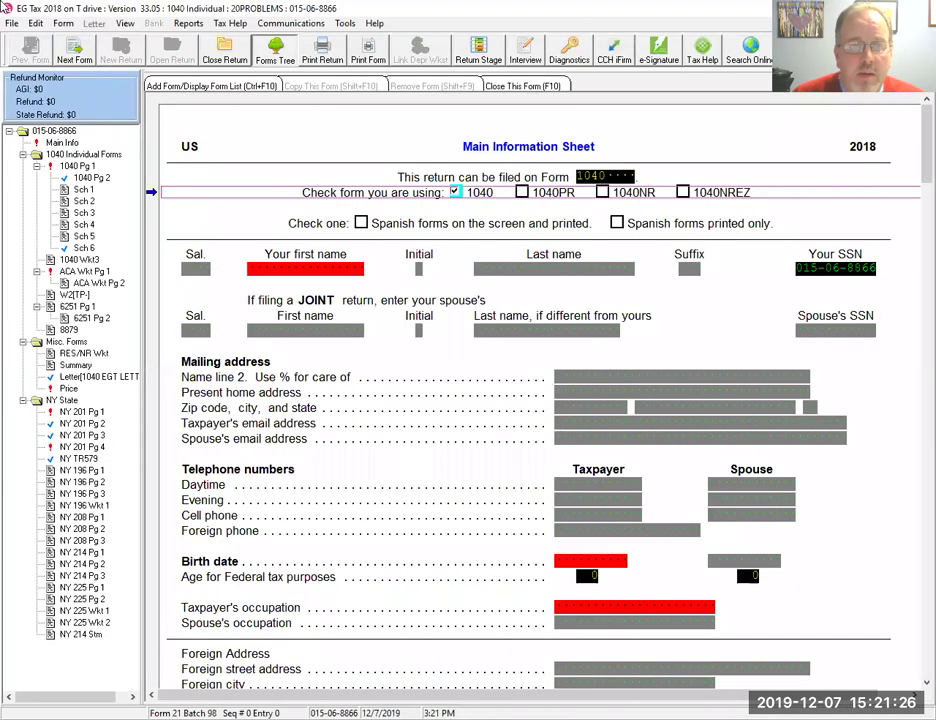
Step: Enter the taxpayer's first name, middle initial and last name
left_click(8, 23)
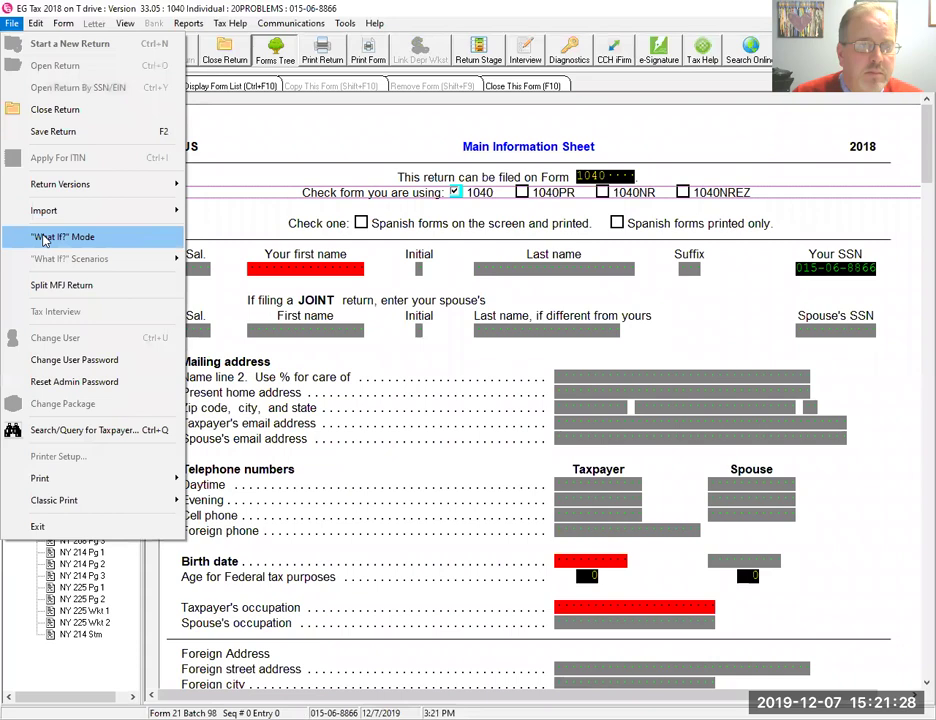
left_click(287, 283)
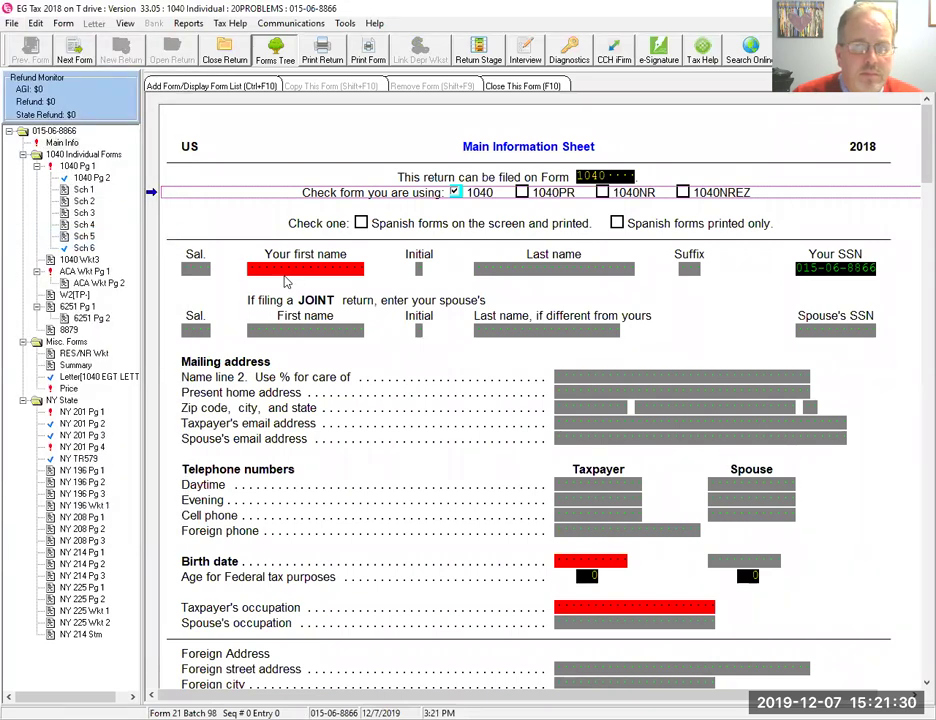
left_click(298, 267)
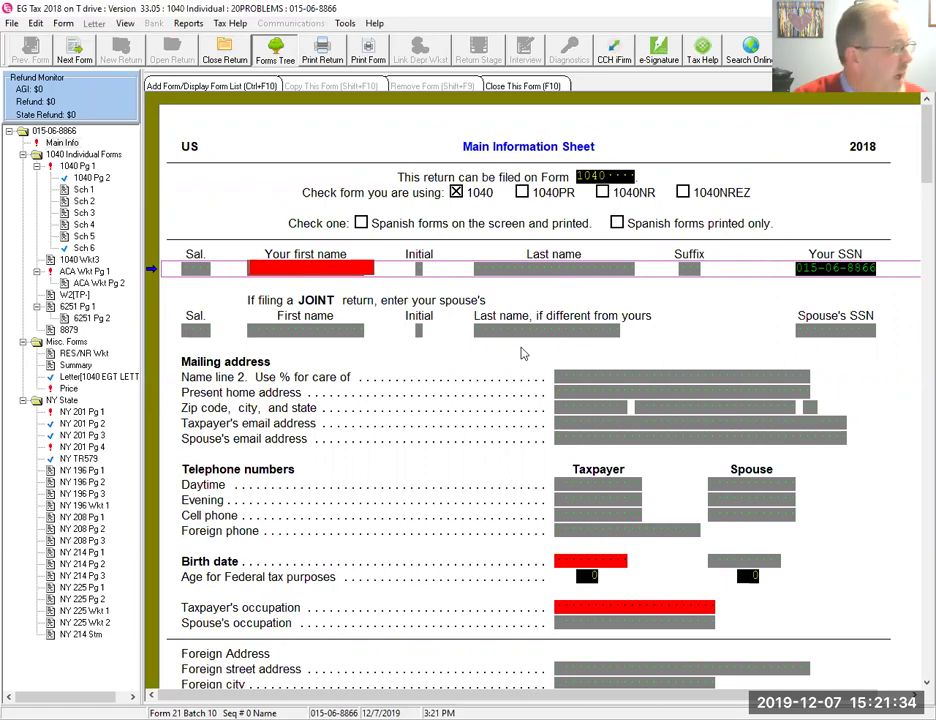
key("Tab")
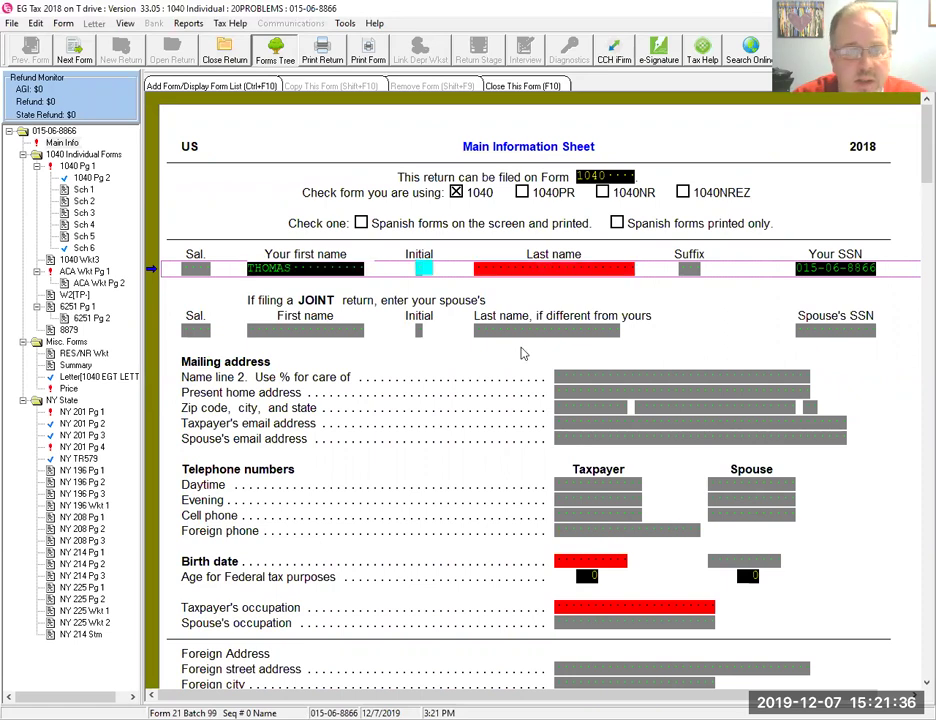
key("Tab")
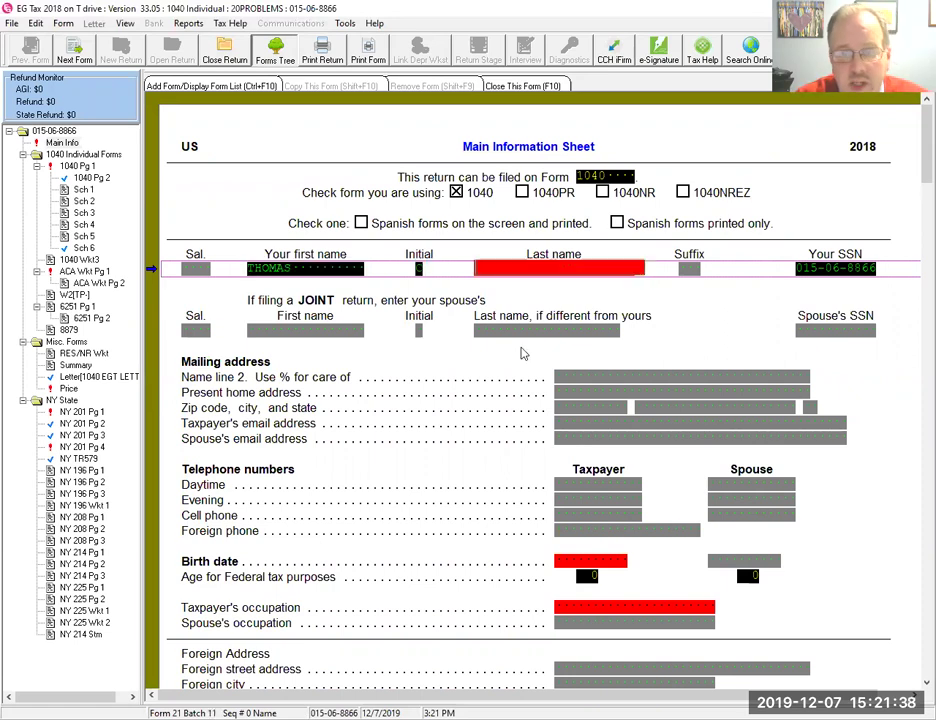
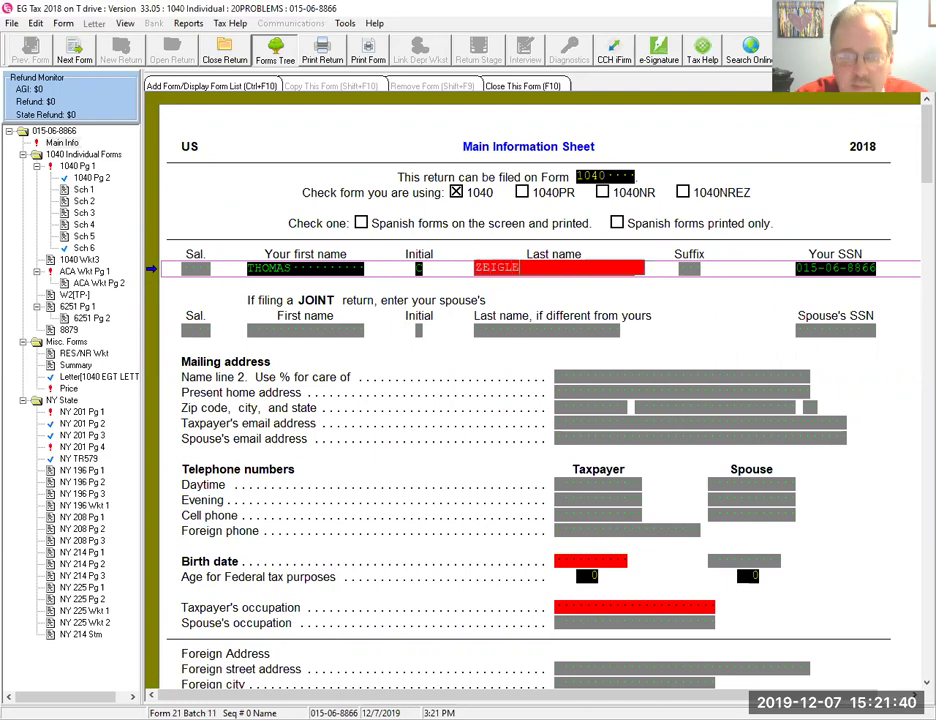
Step: Enter the spouse's first name, middle initial, last name and SSN
key("Tab")
key("Tab")
key("Tab")
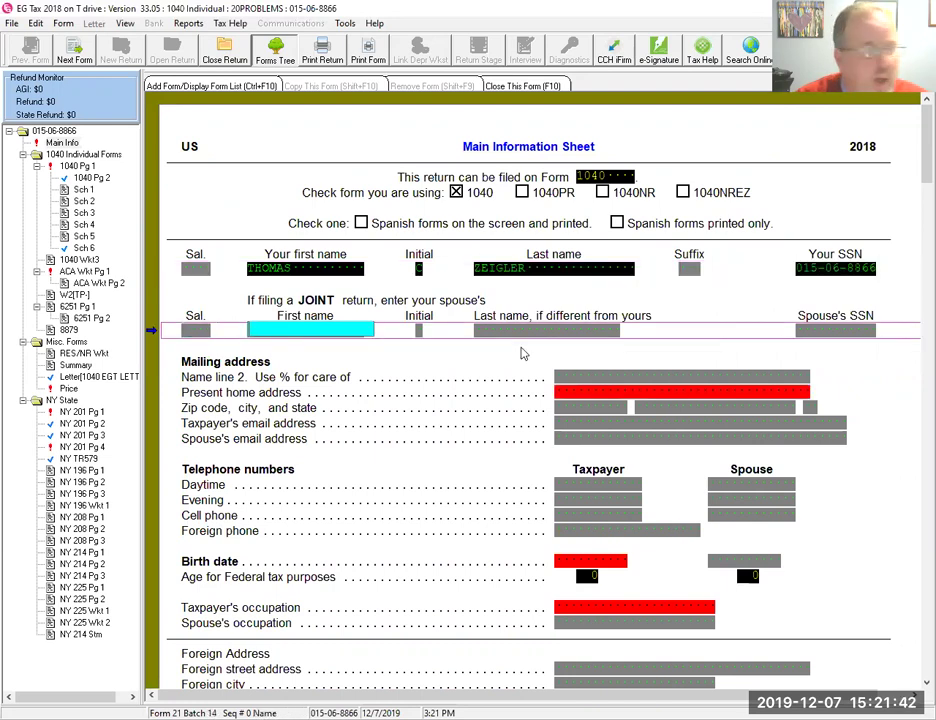
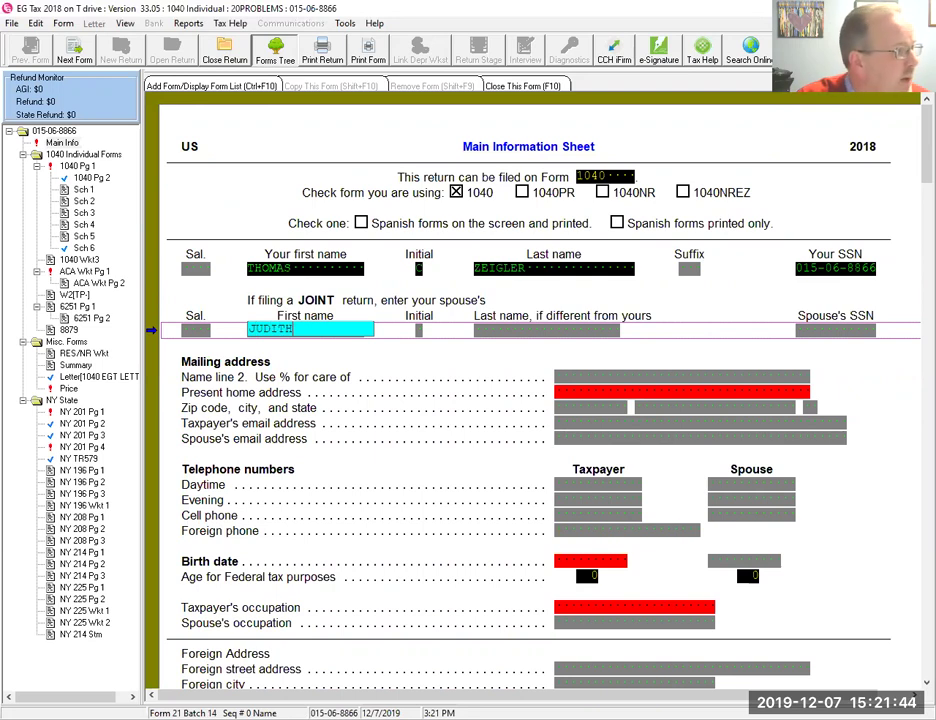
key("Tab")
key("Tab")
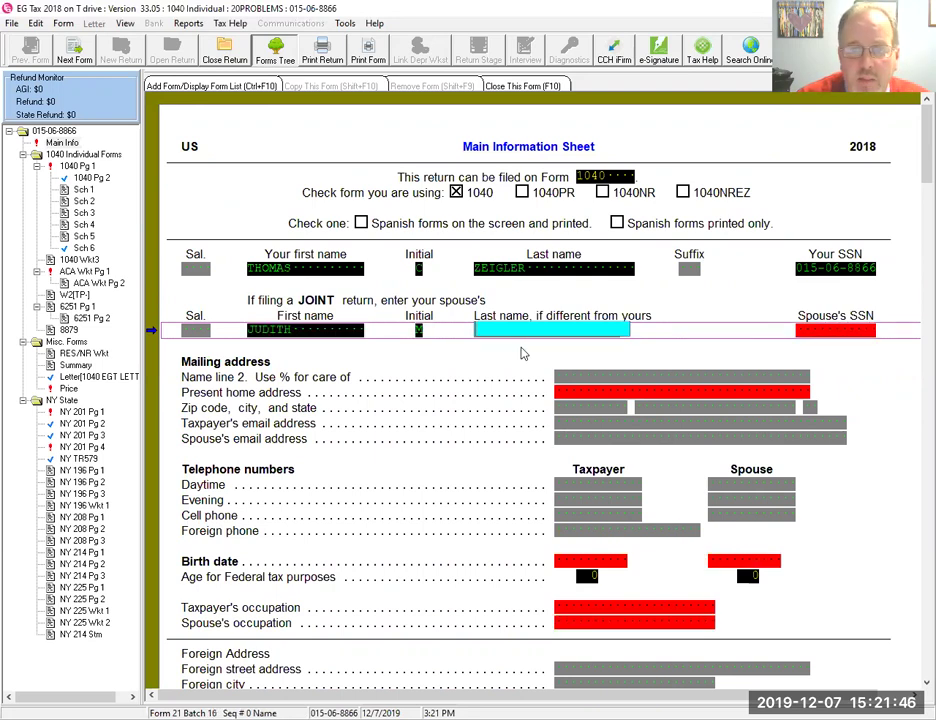
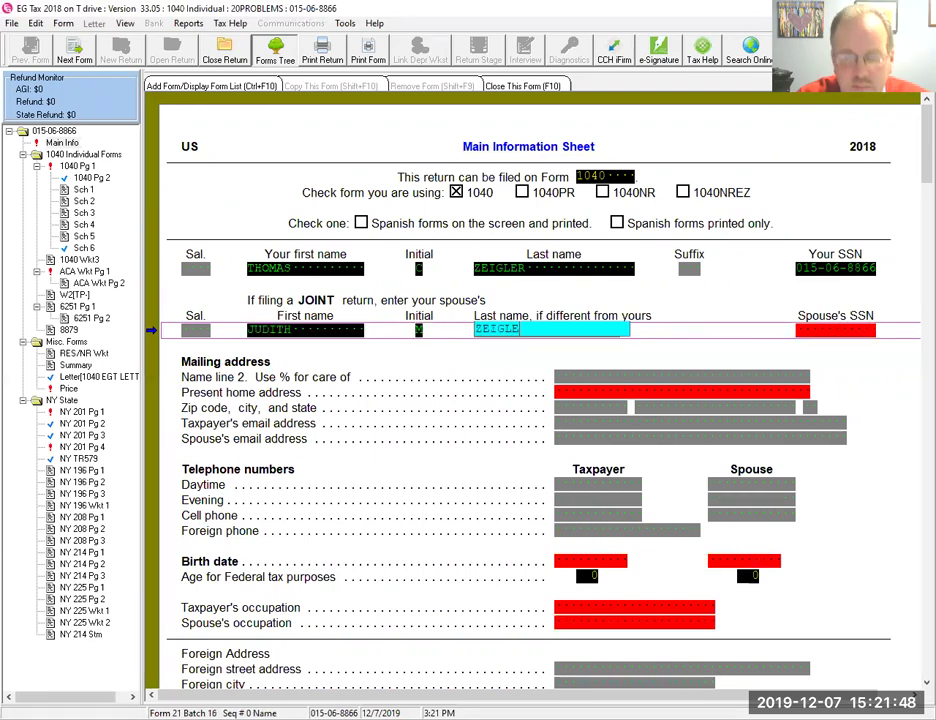
key("Tab")
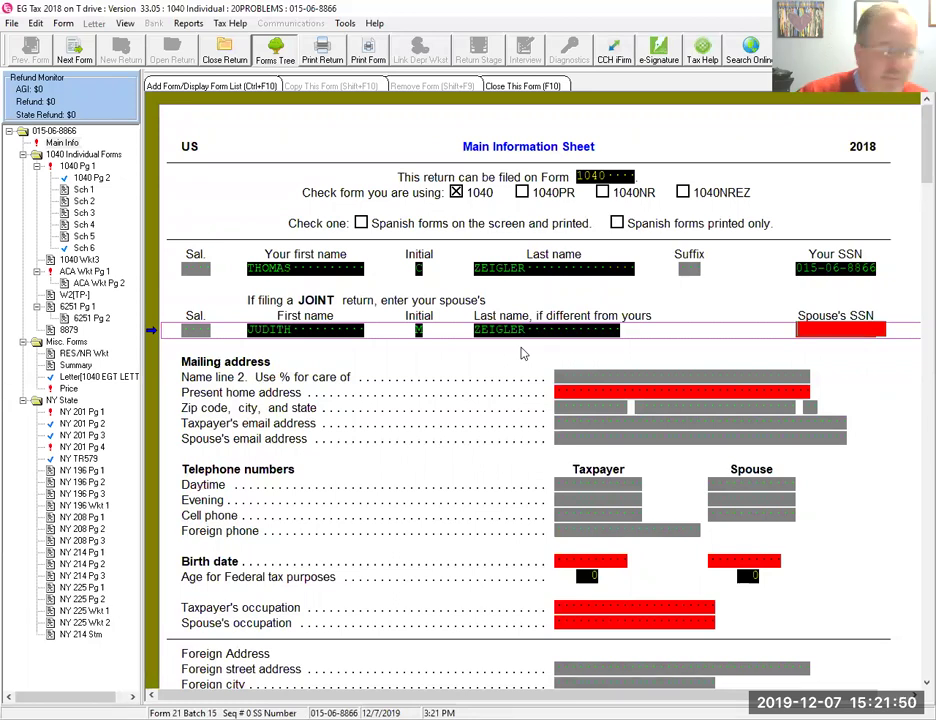
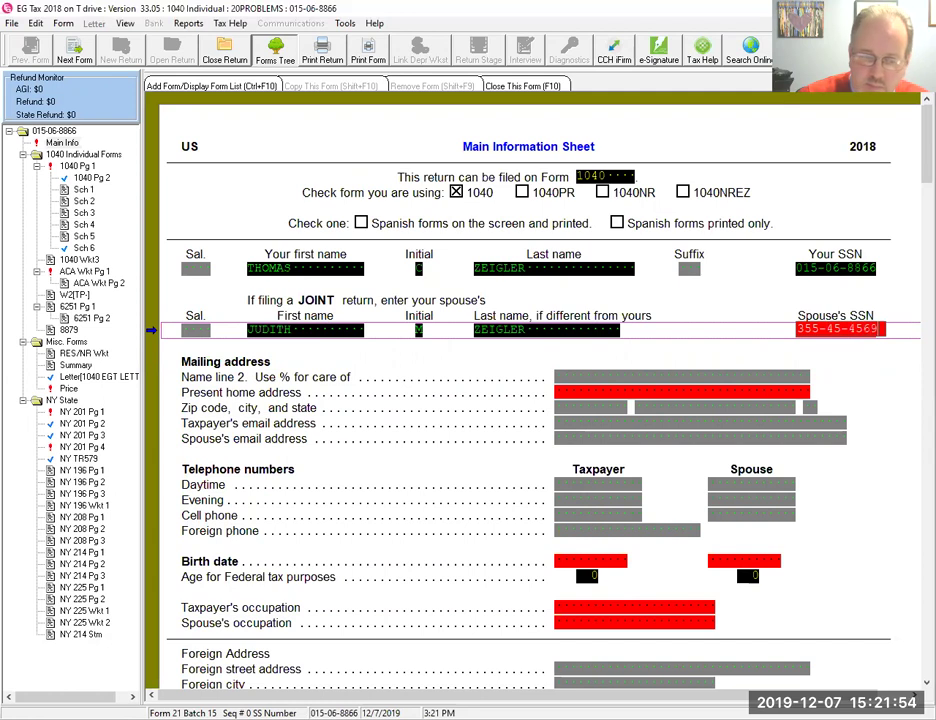
key("Return")
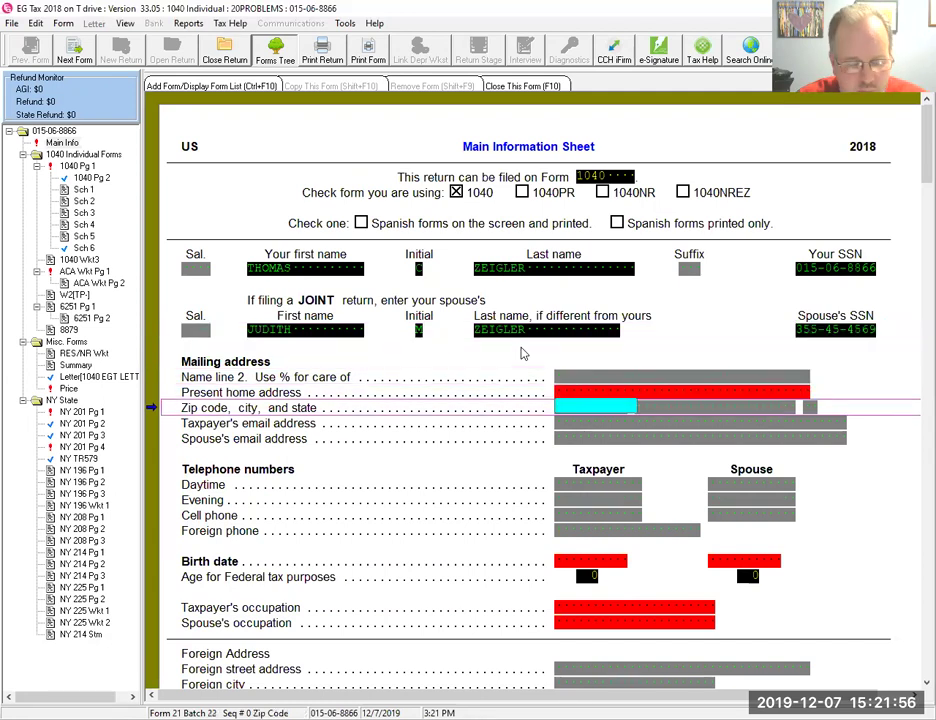
Step: Fill in the street address, zip code, email, daytime phone and cell phone
key("shift+Tab")
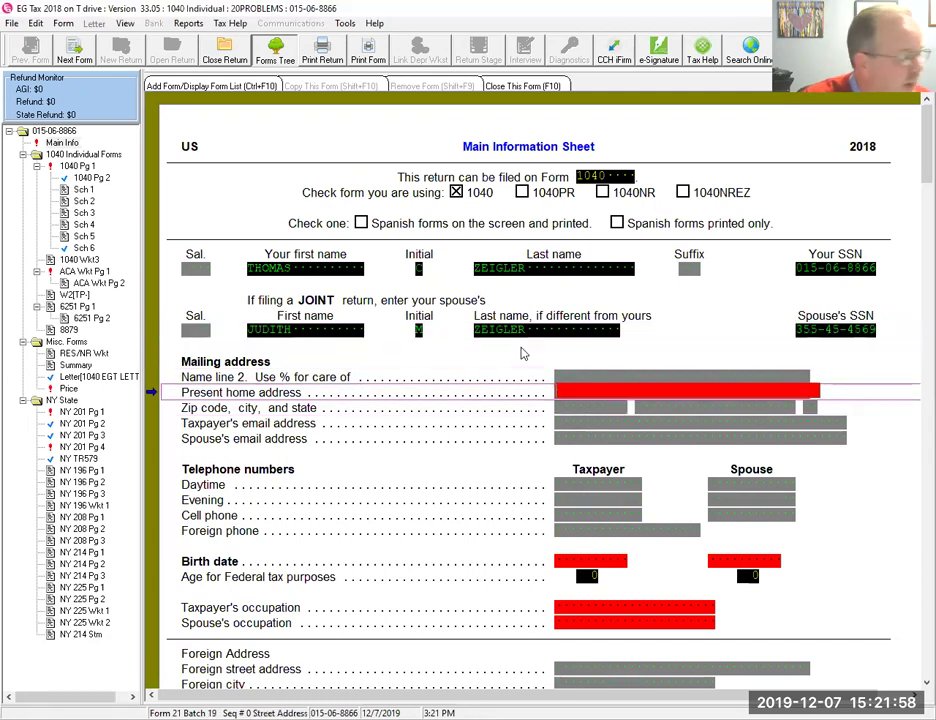
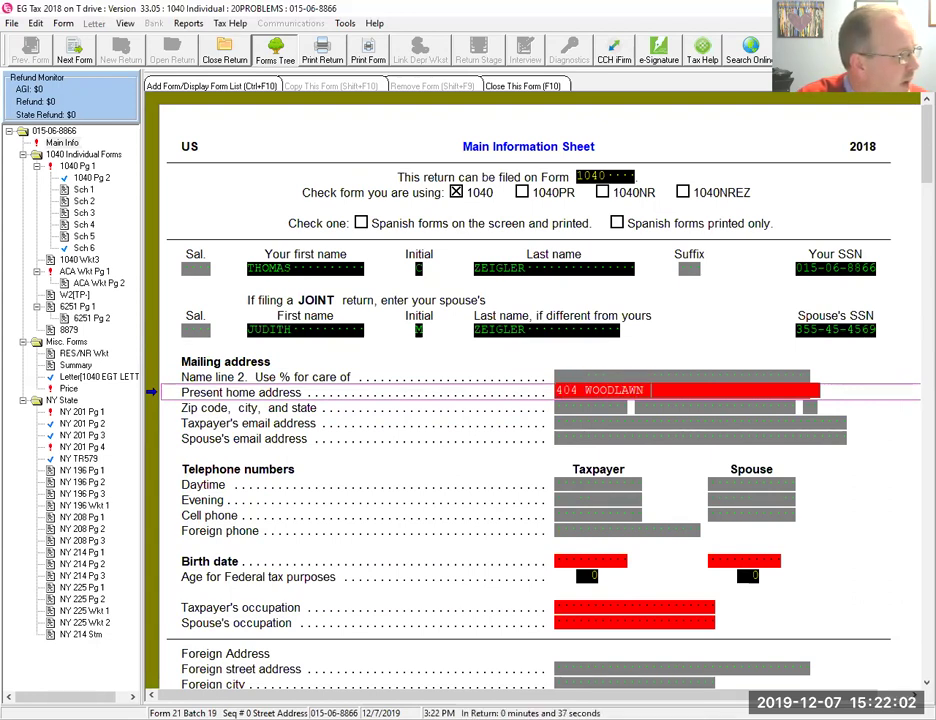
key("Return")
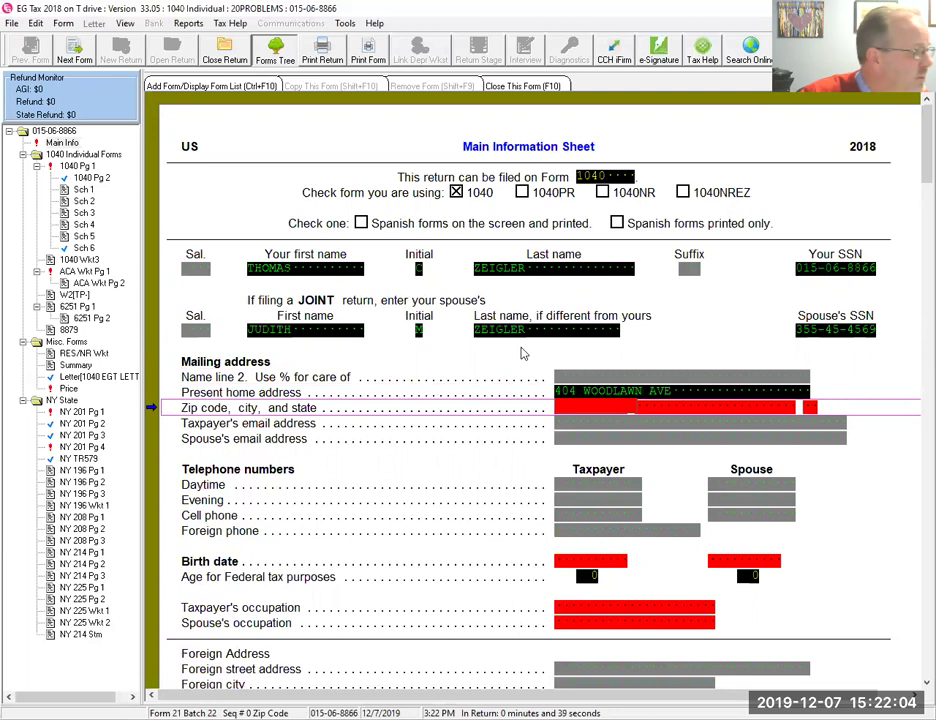
type("14208-")
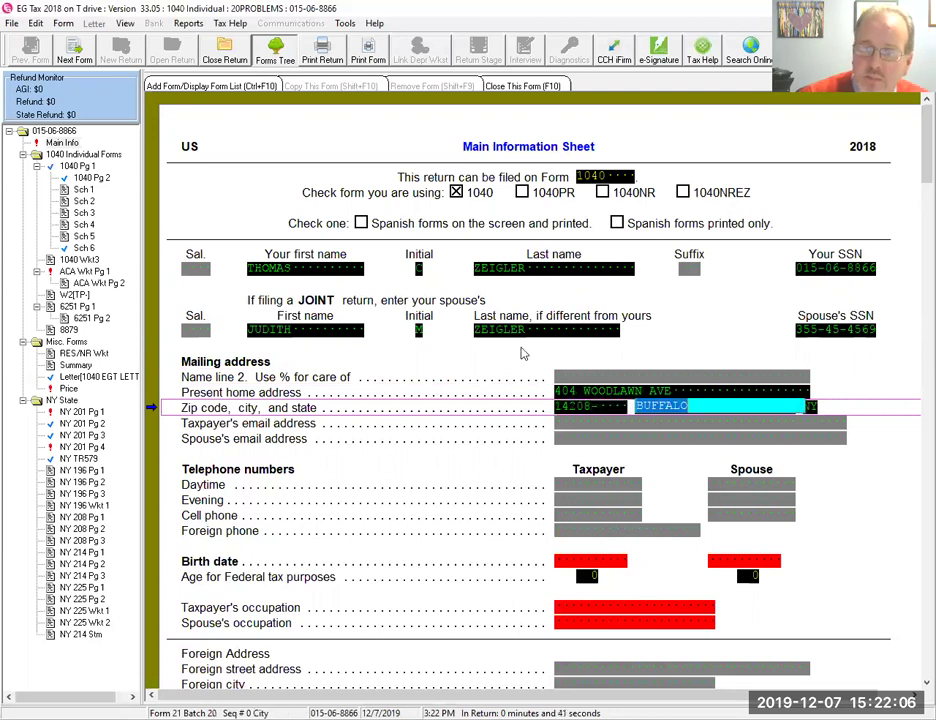
key("Return")
key("Return")
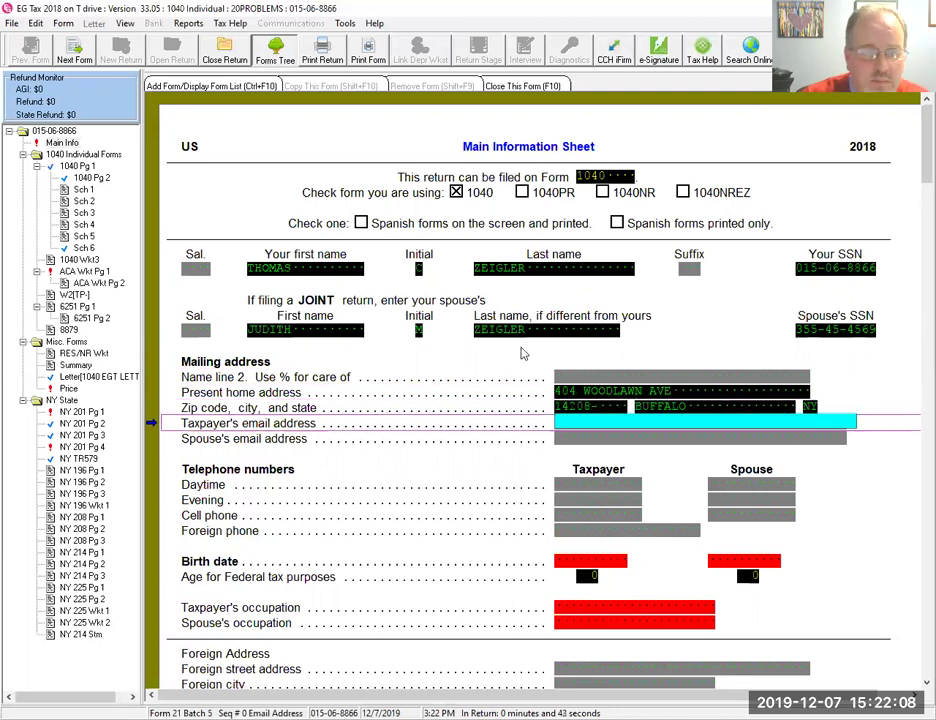
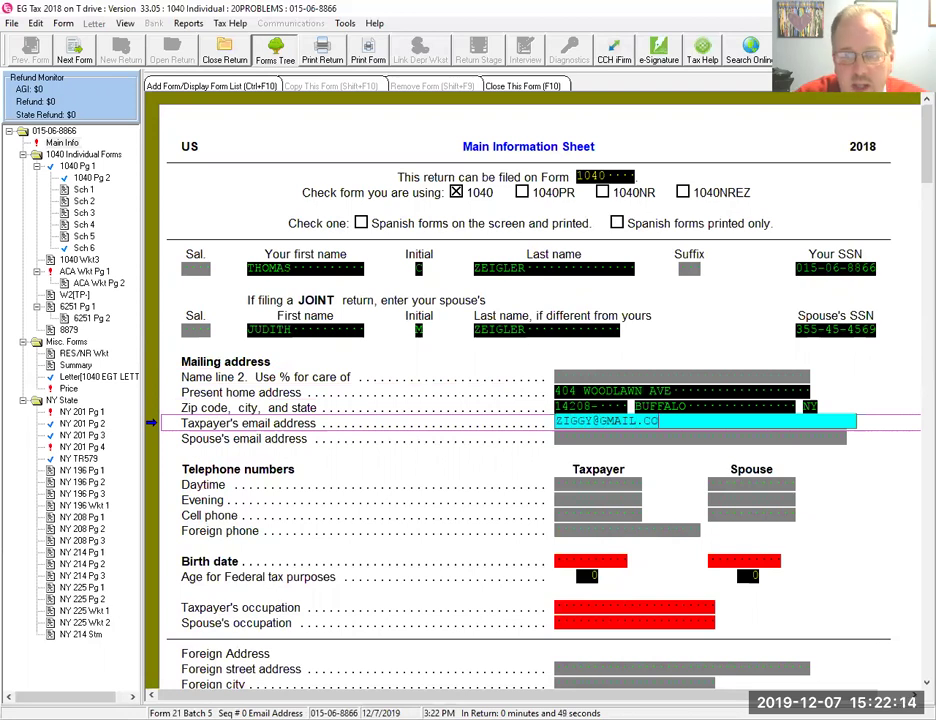
key("Return")
key("Return")
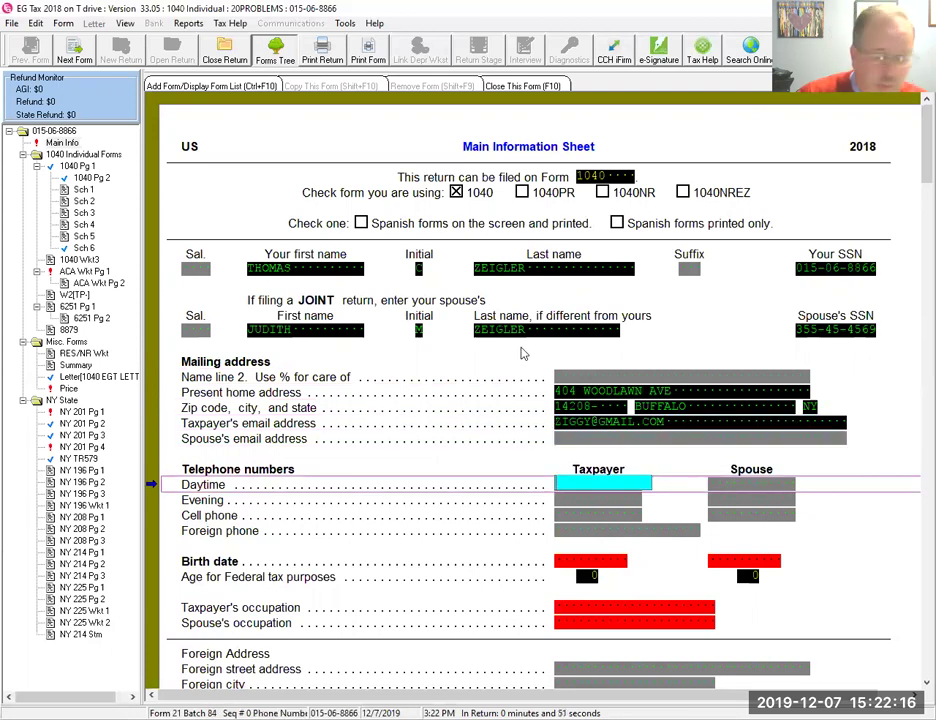
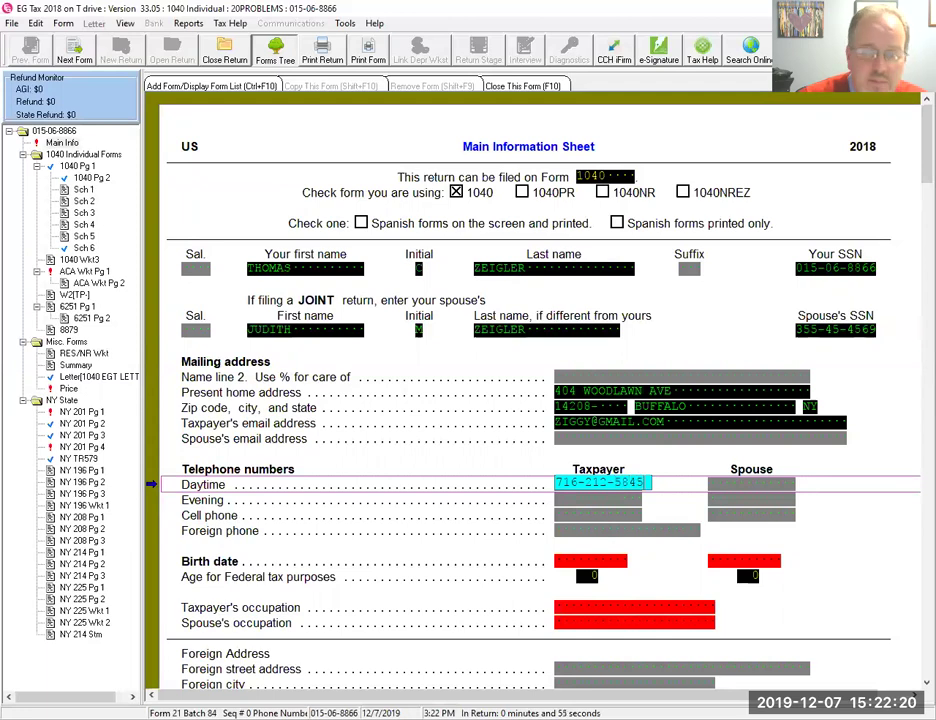
key("Return")
key("Return")
key("Return")
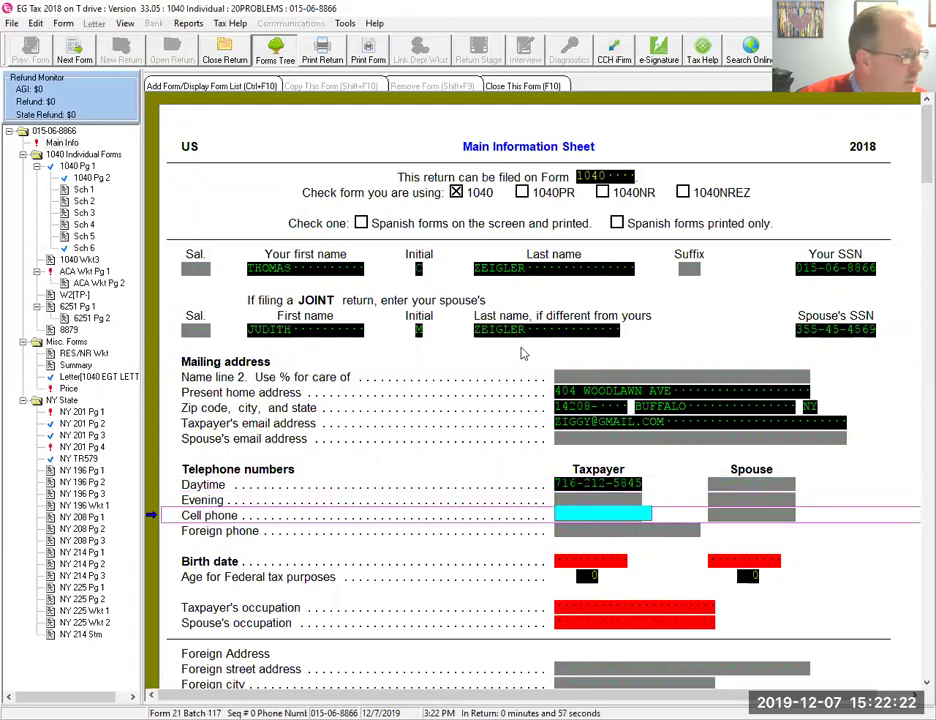
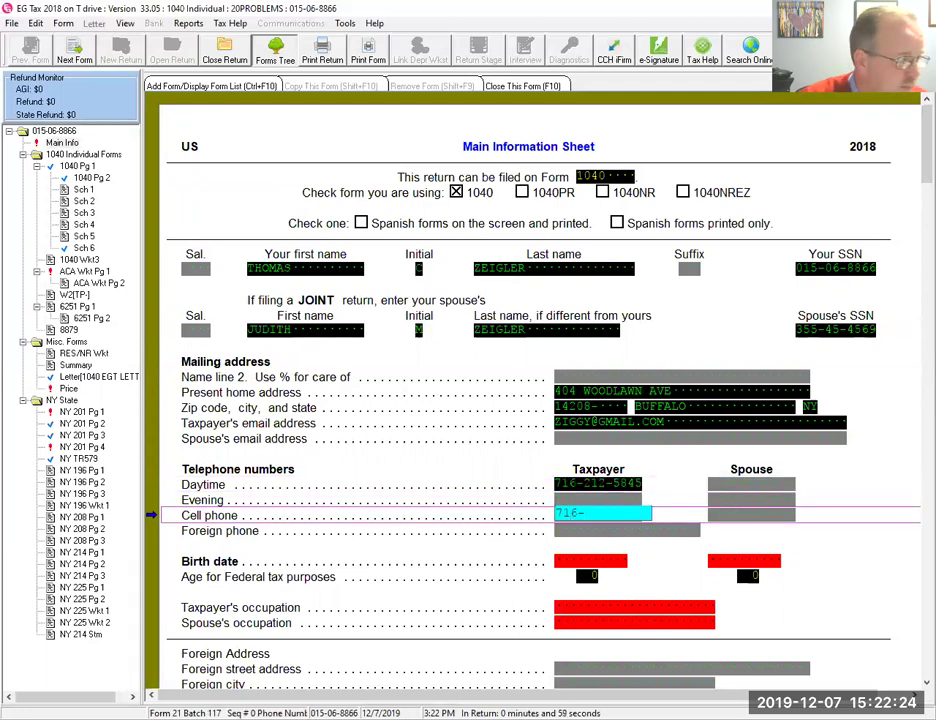
key("Return")
key("Return")
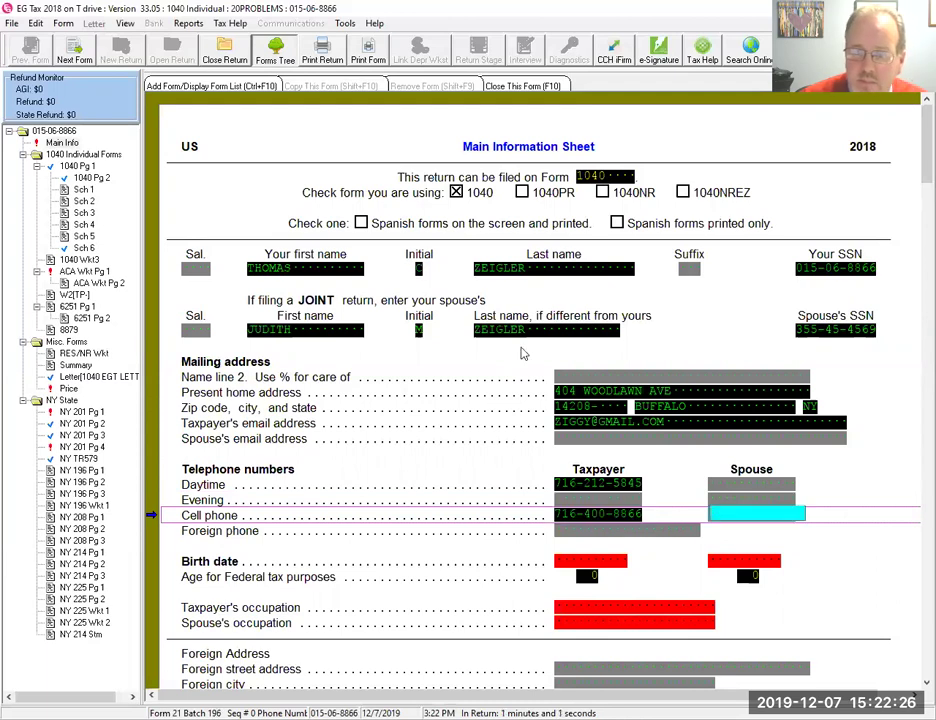
type("08011996")
key("Return")
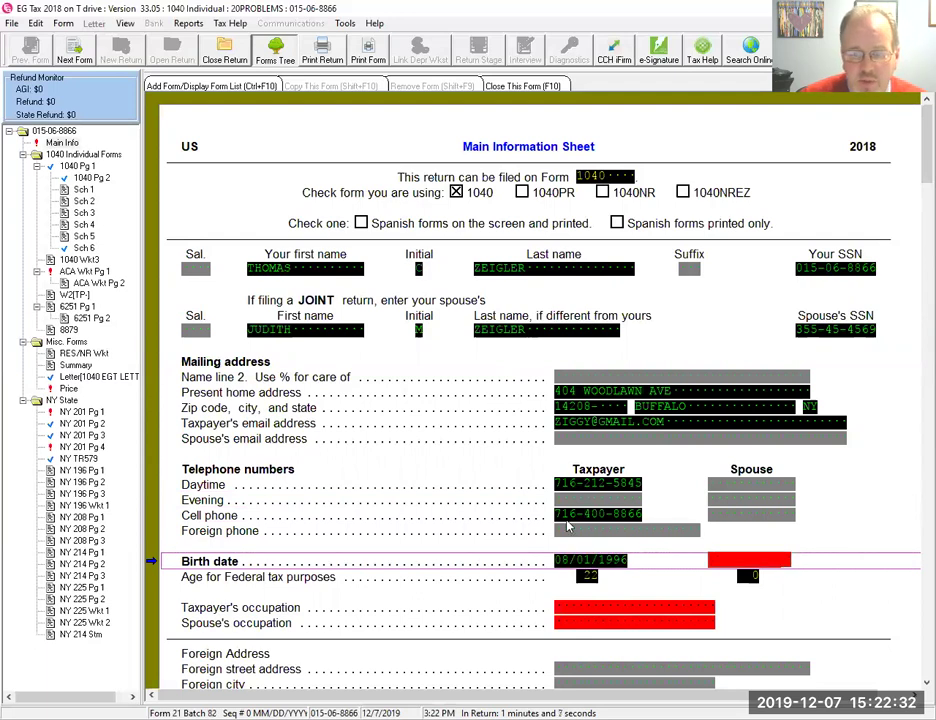
left_click(578, 565)
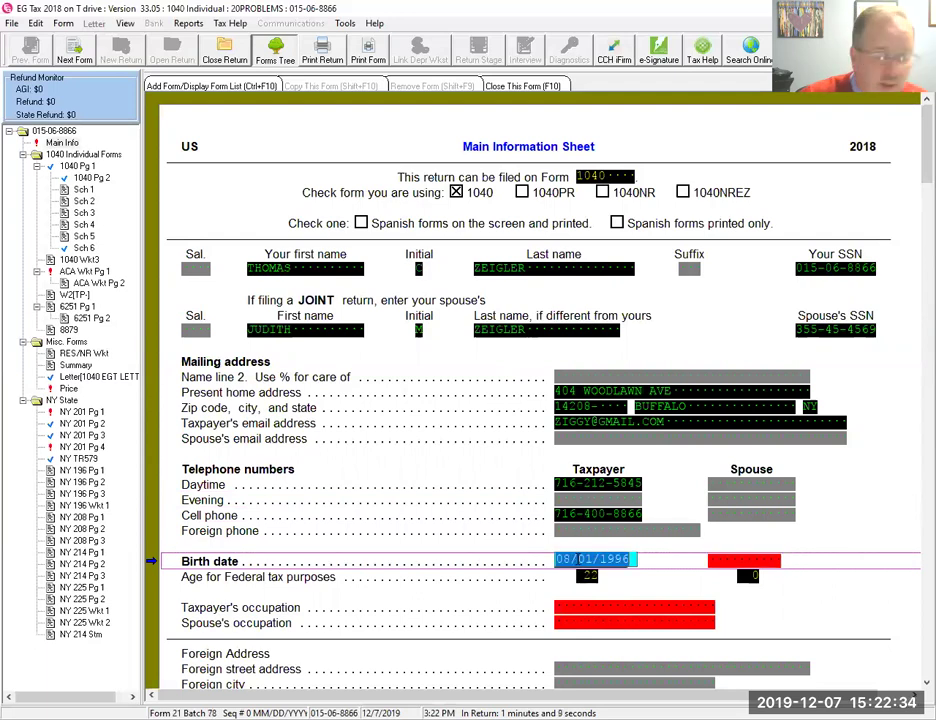
type("08011996")
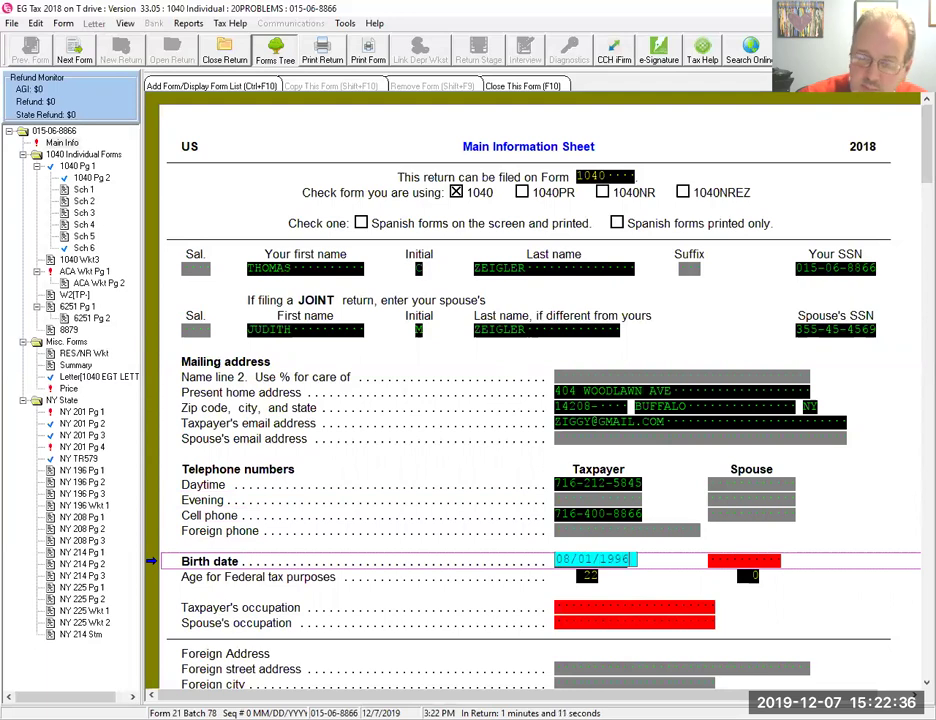
left_click(594, 562)
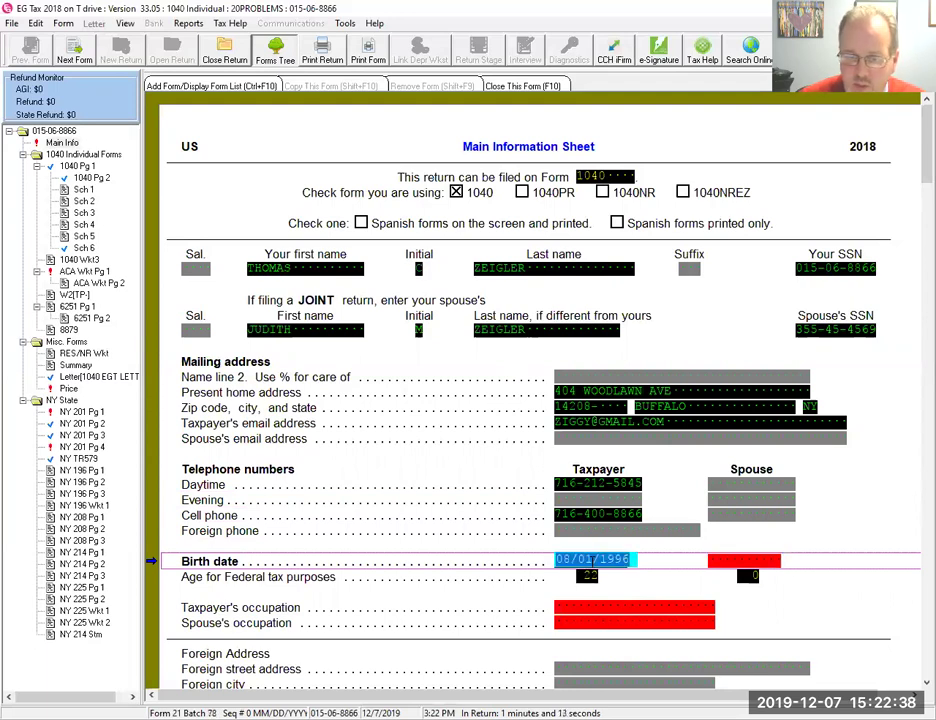
type("08/08/")
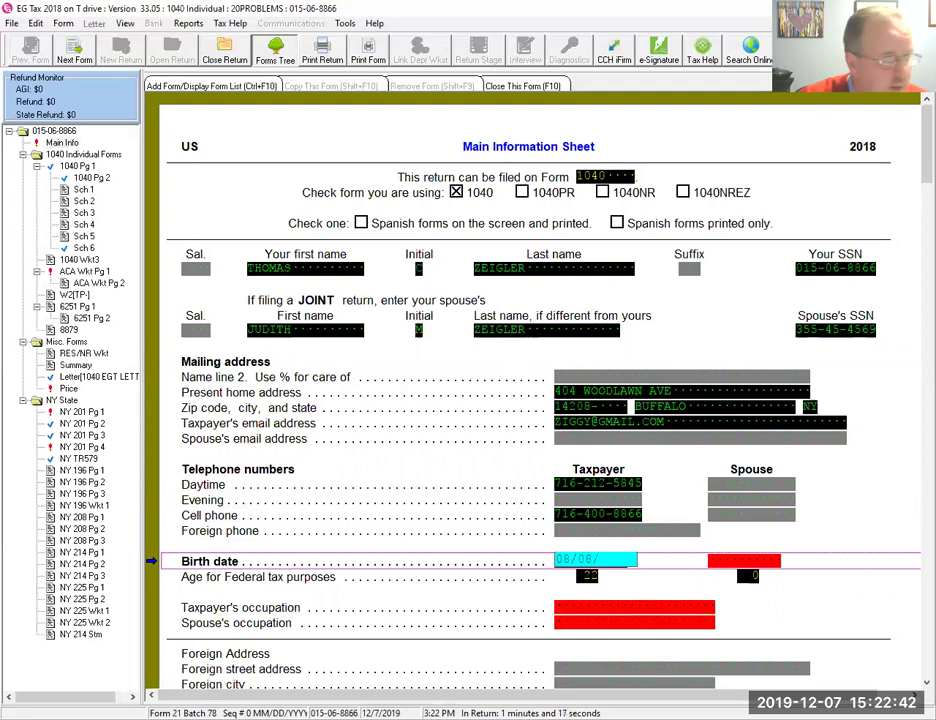
type("1960")
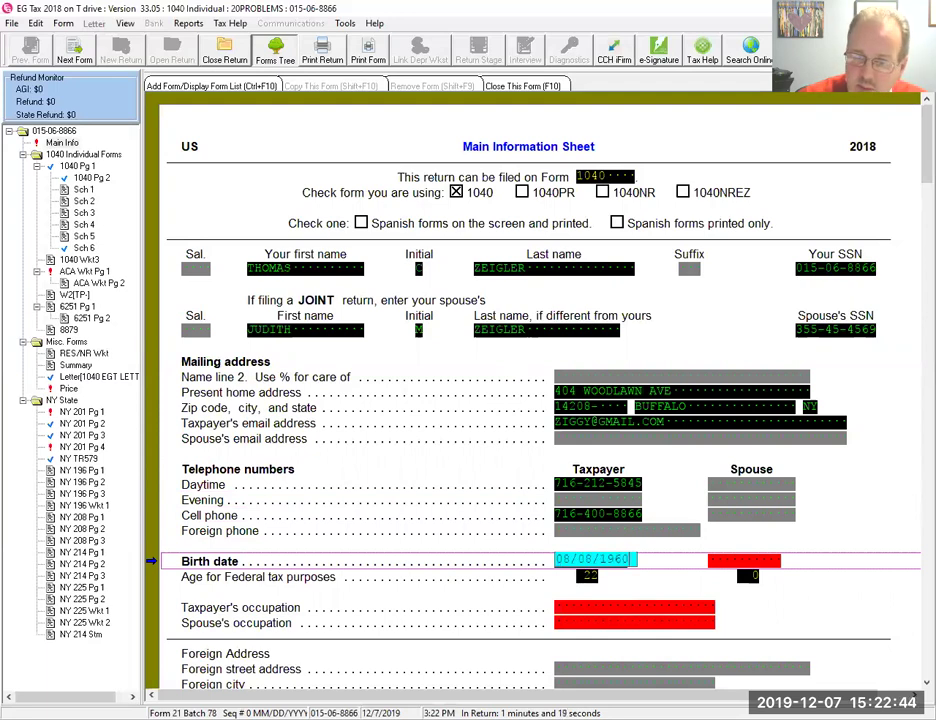
key("Return")
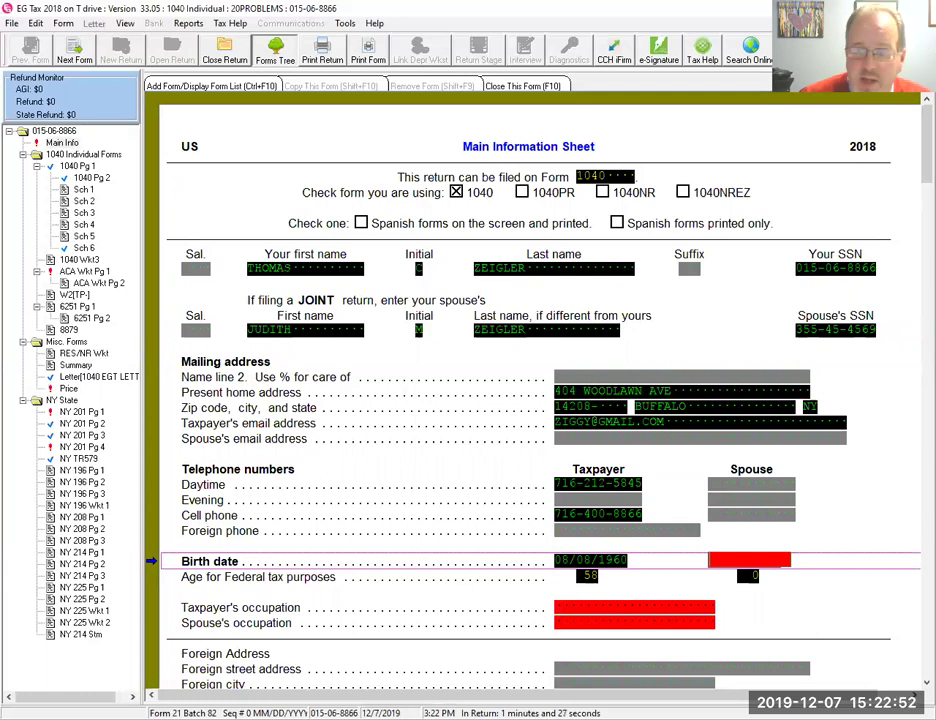
type("08/18/")
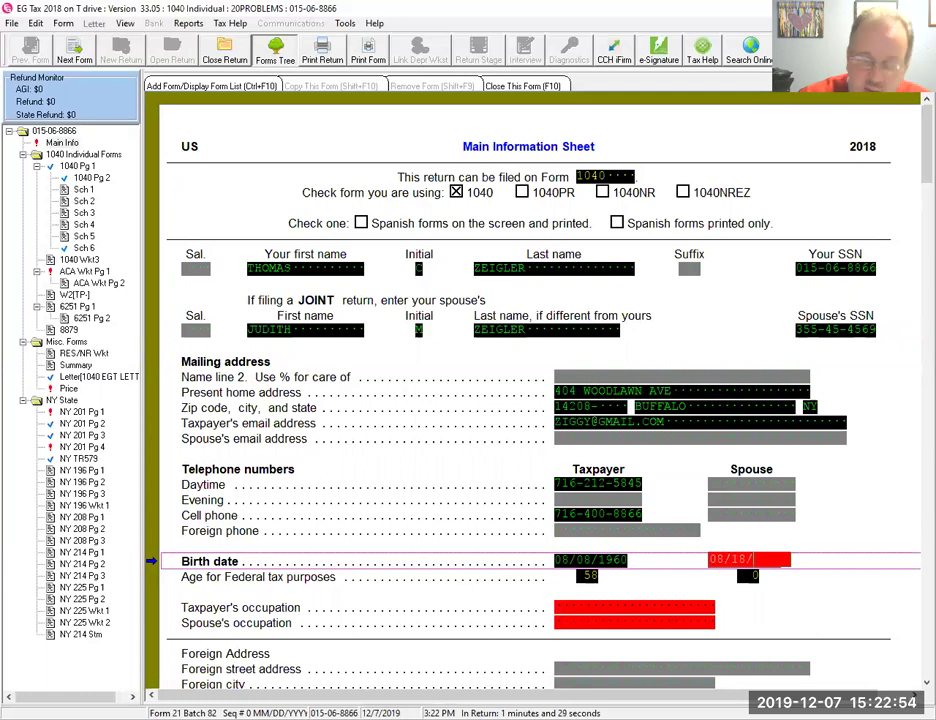
type("1959")
key("Return")
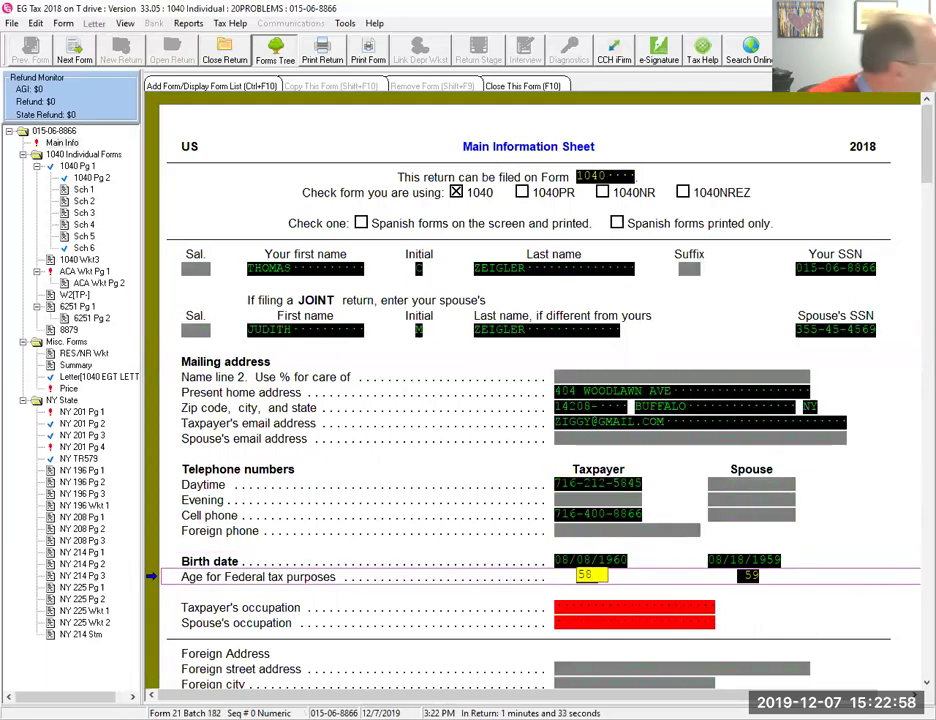
key("Return")
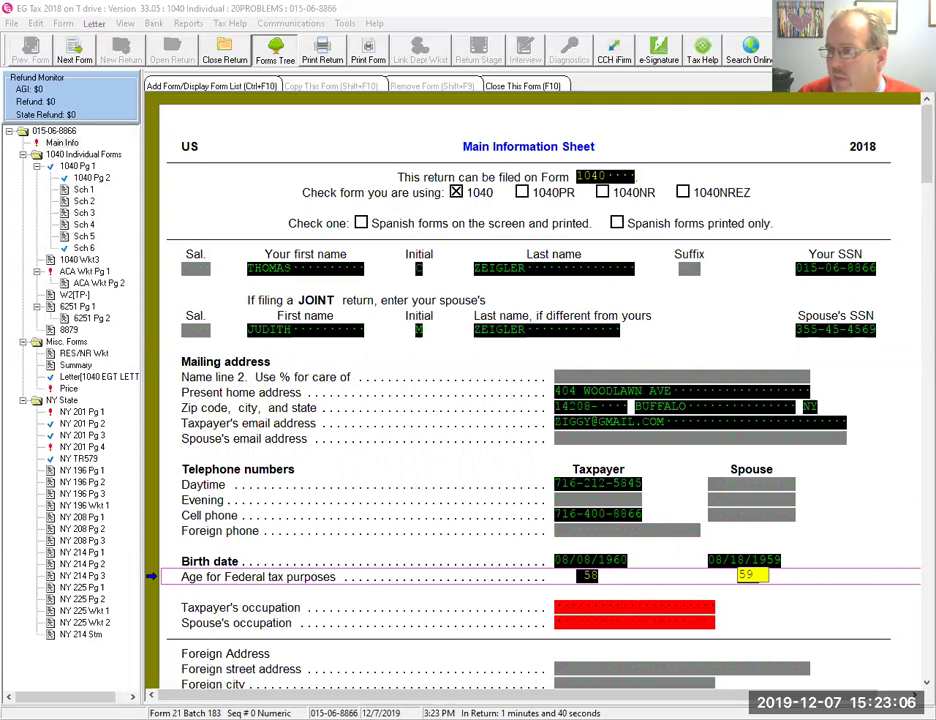
Step: Enter the taxpayer's occupation and RN as the spouse's occupation
left_click(605, 607)
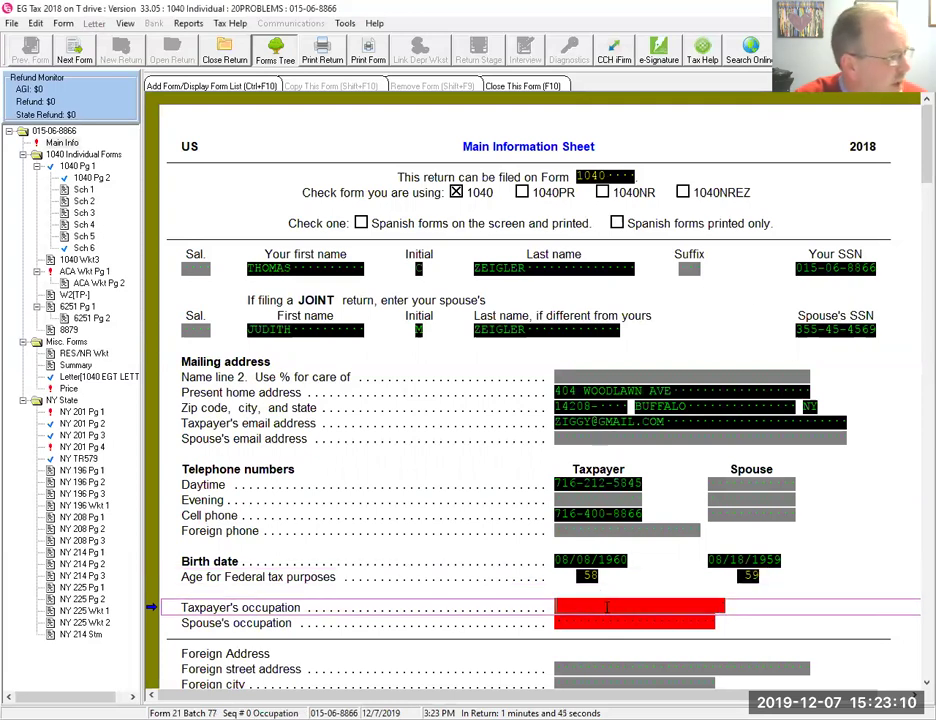
type("RETIRED")
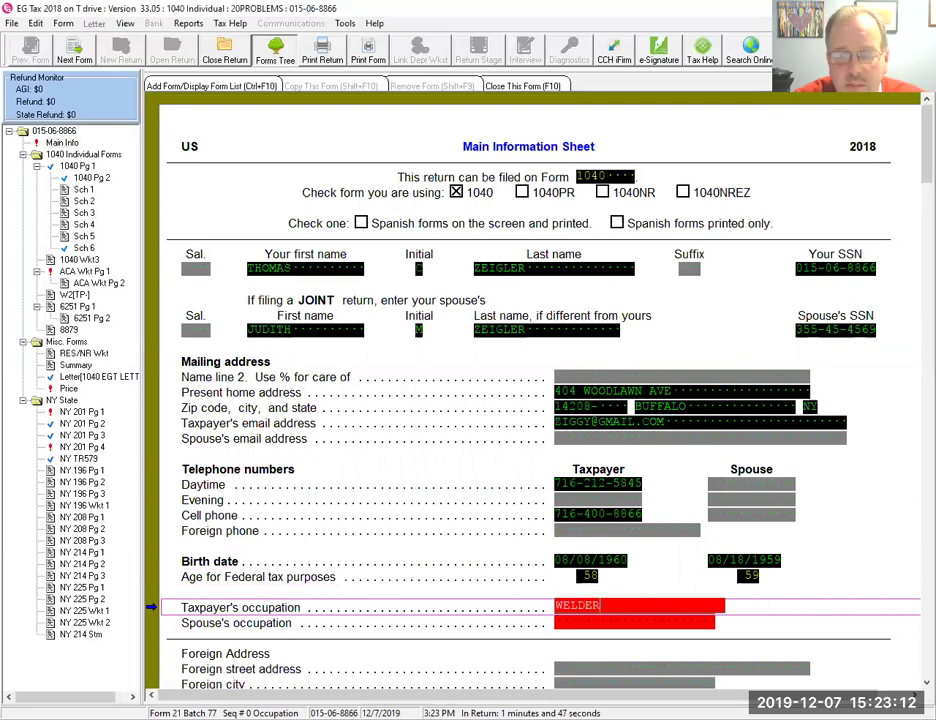
key("Tab")
type("RN")
key("Tab")
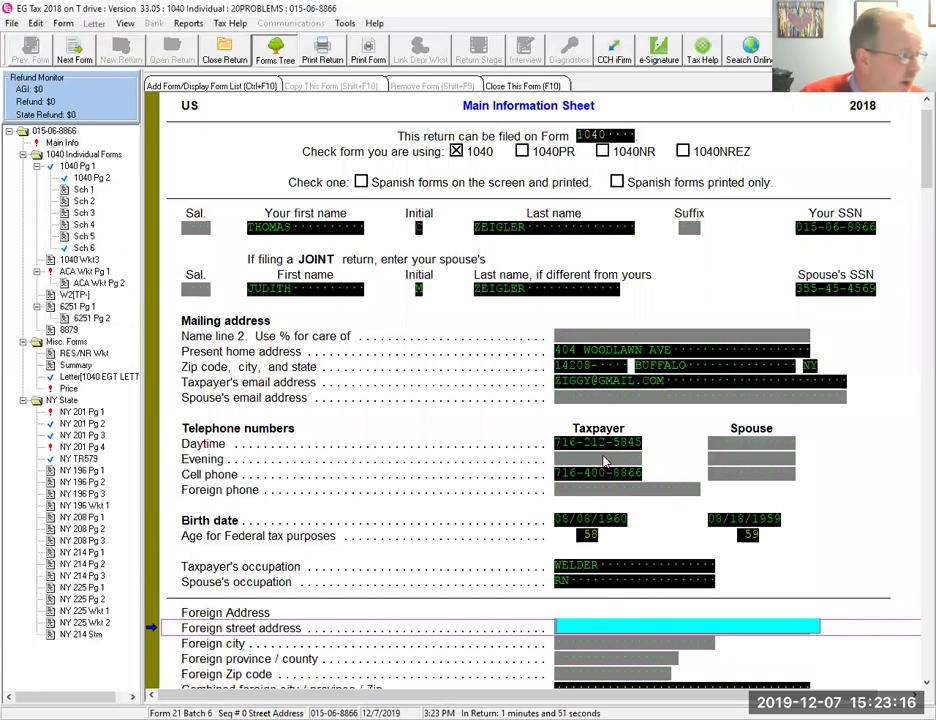
Step: Set the filing status to line 2, married filing jointly
scroll(437, 333, "down", 3)
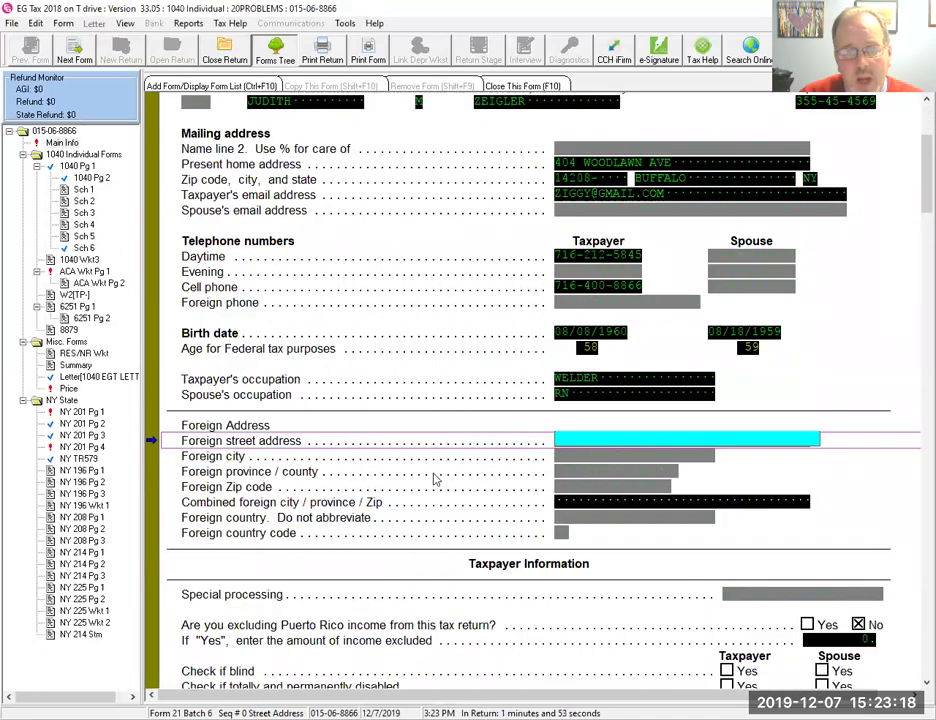
scroll(490, 480, "down", 8)
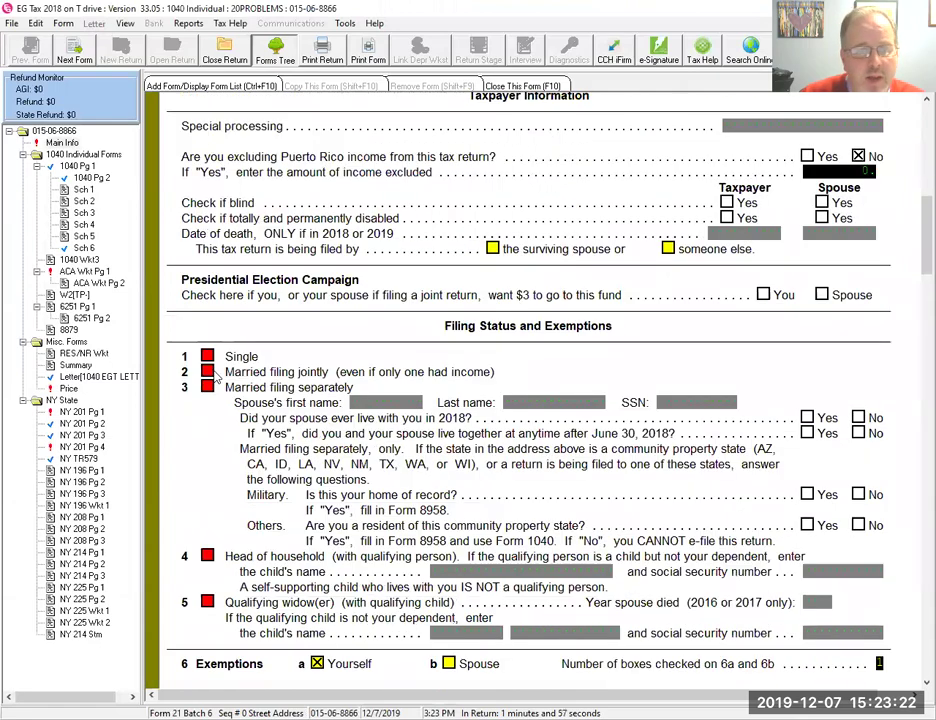
key("2")
key("Return")
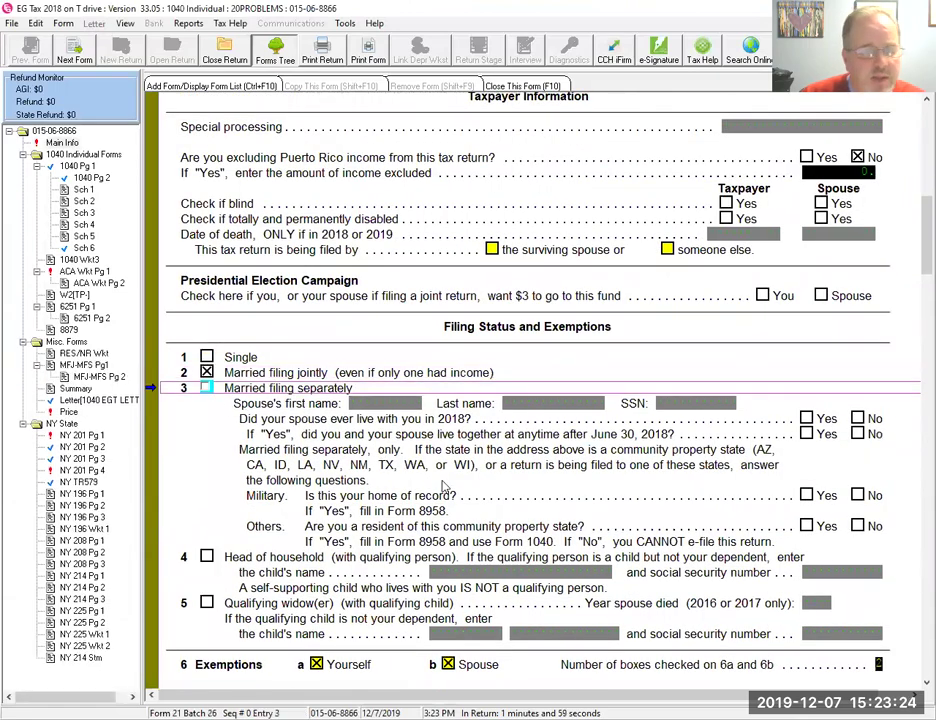
scroll(443, 486, "down", 8)
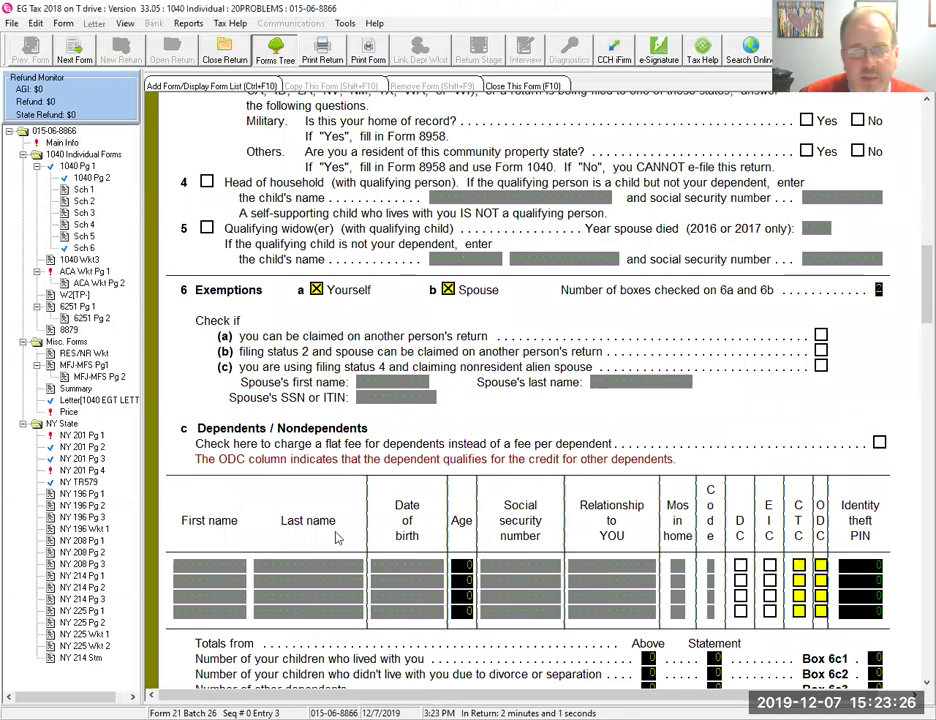
left_click(238, 568)
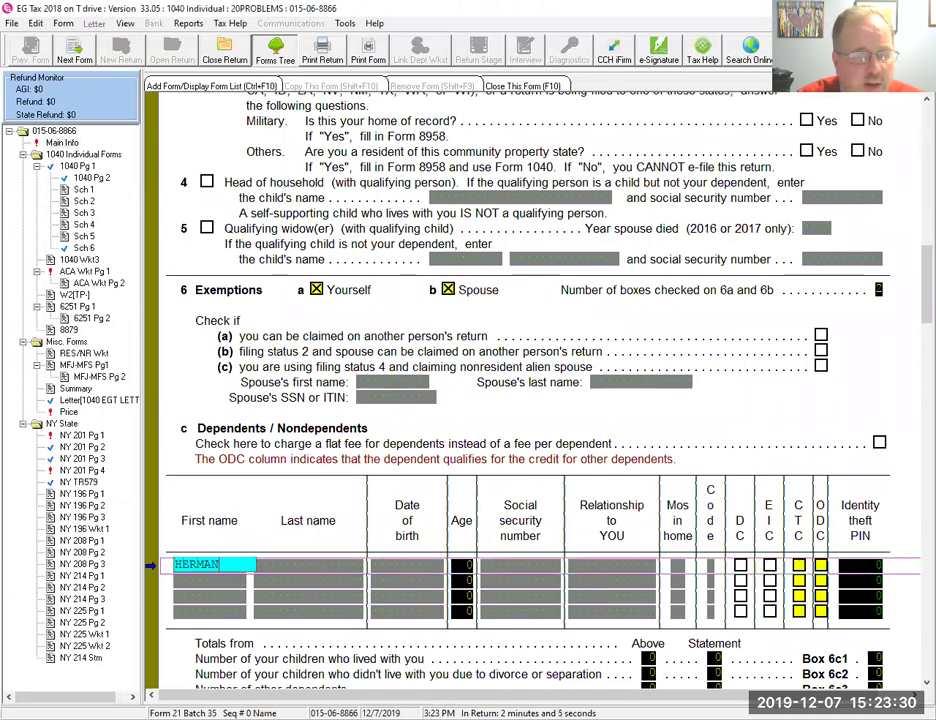
key("Tab")
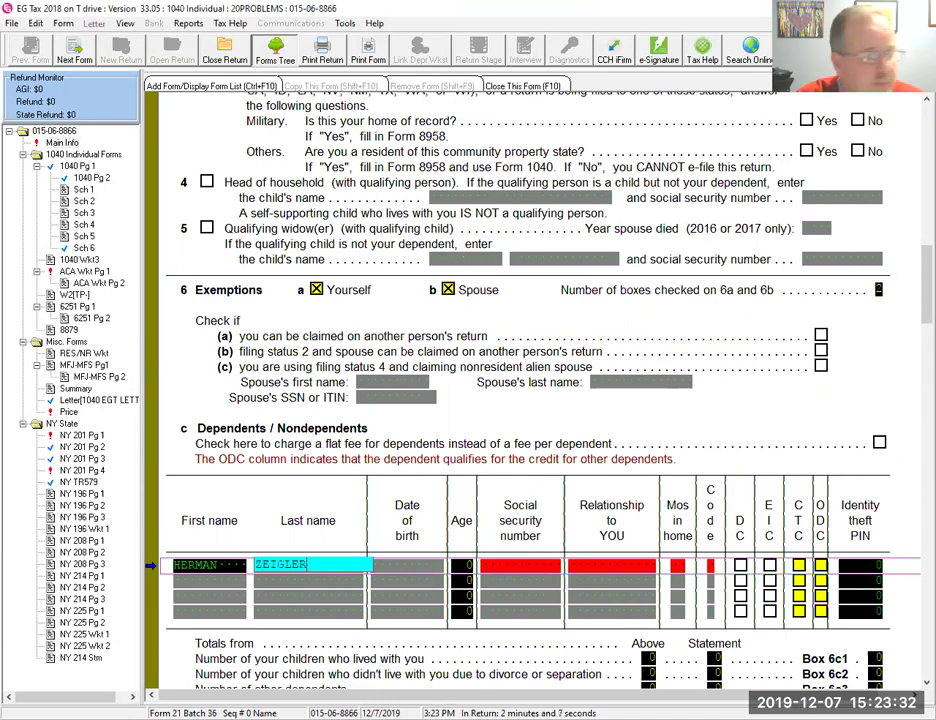
key("Tab")
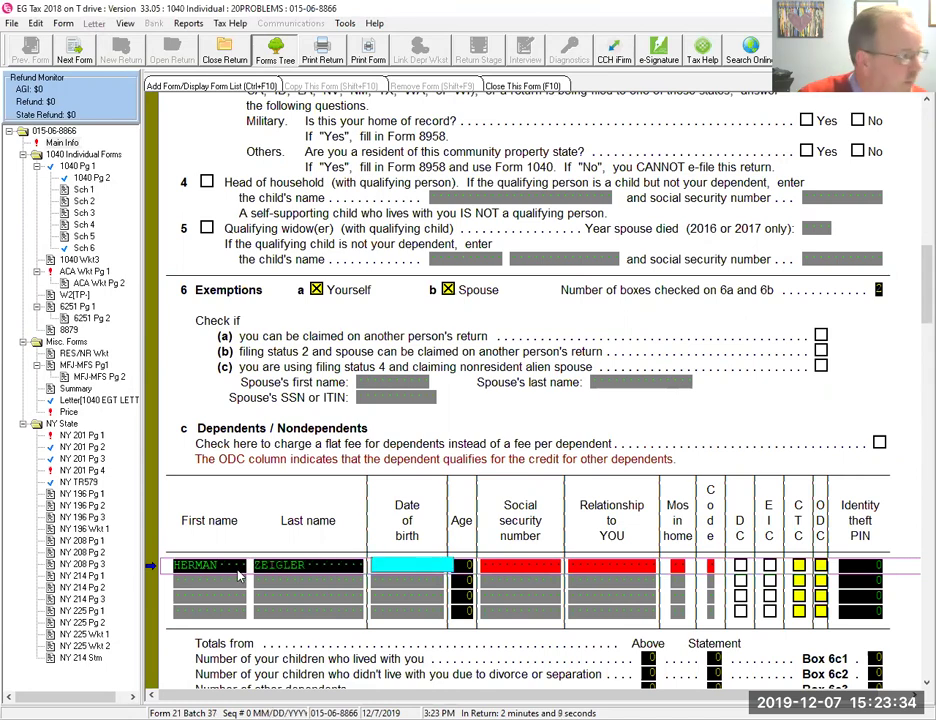
type("12/14/1996")
key("Tab")
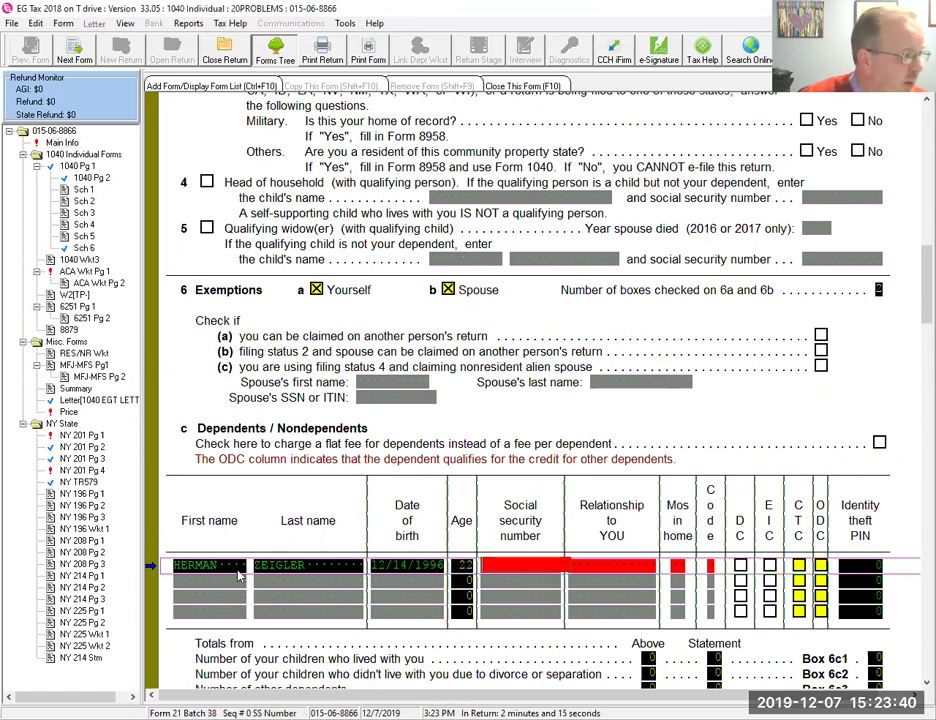
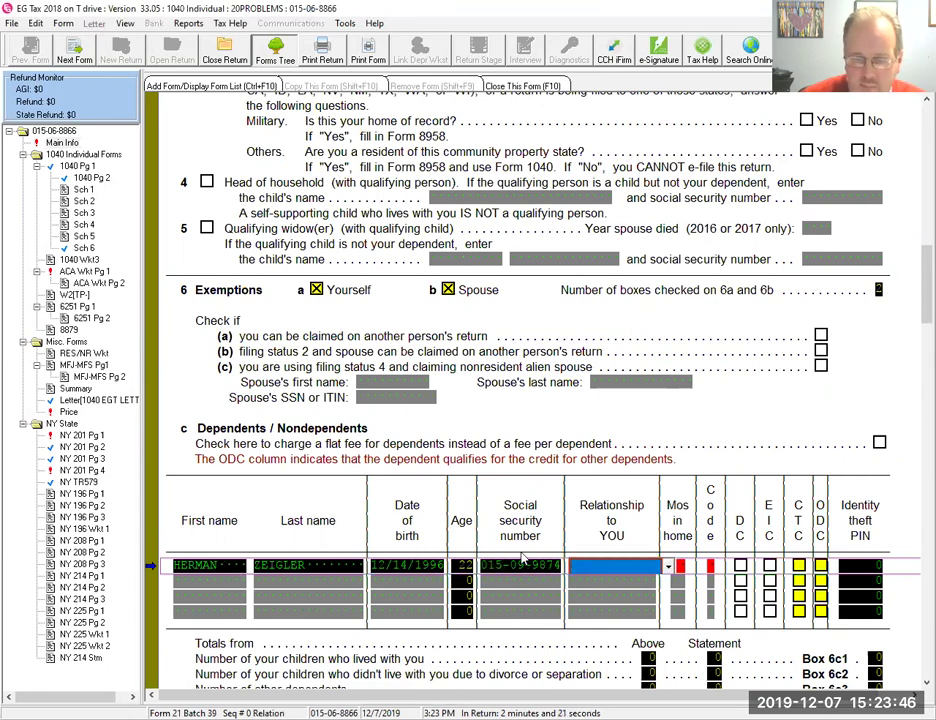
Step: Set the dependent's relationship to SON, 12 months in home, code 1, and check EIC
left_click(669, 566)
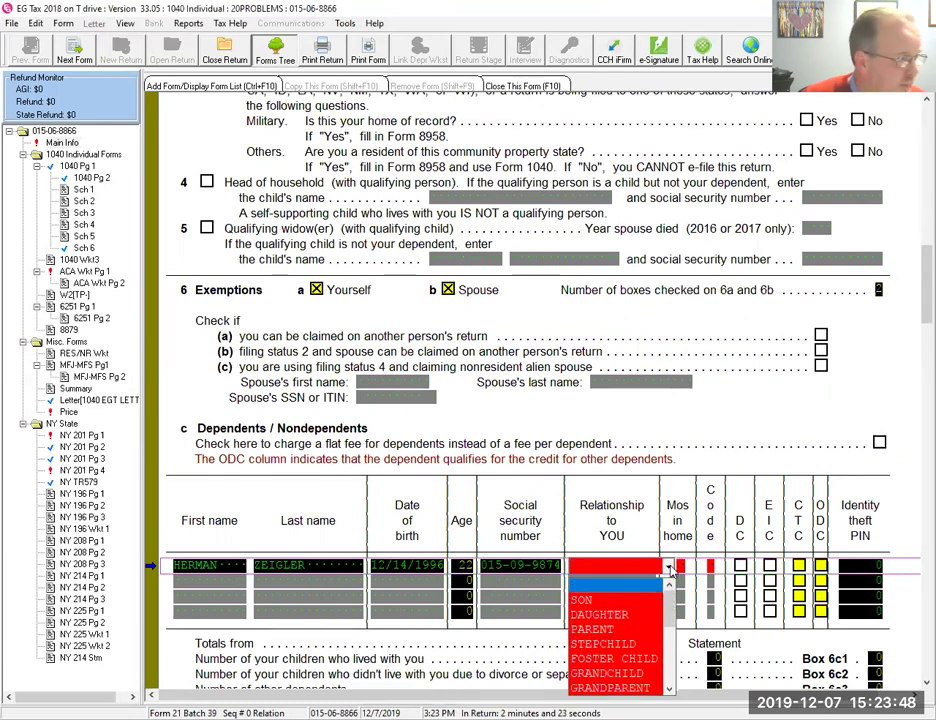
key("Down")
key("Return")
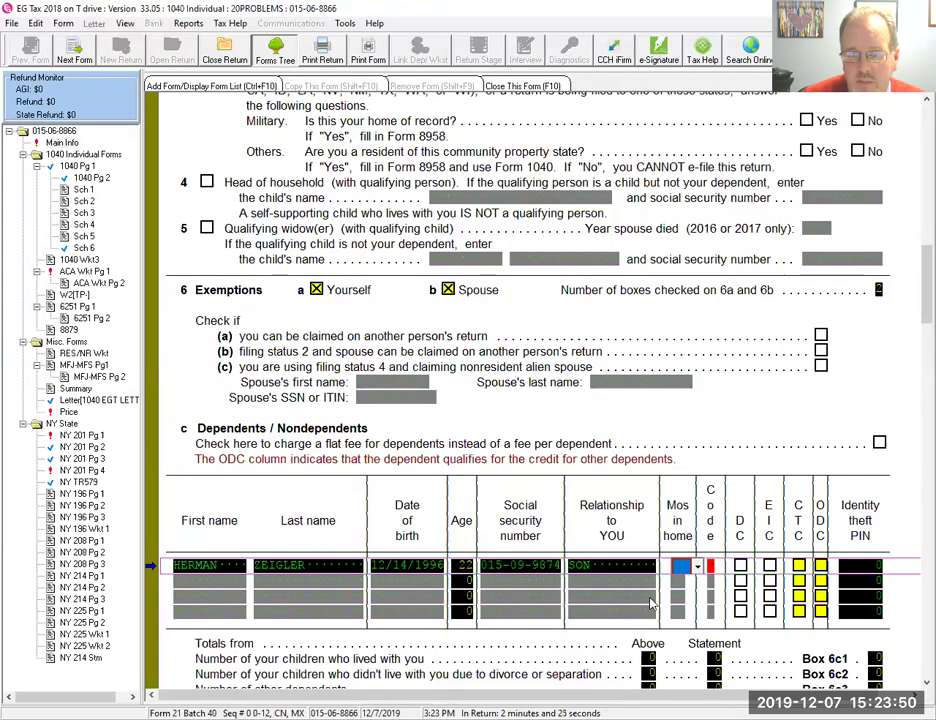
left_click(699, 567)
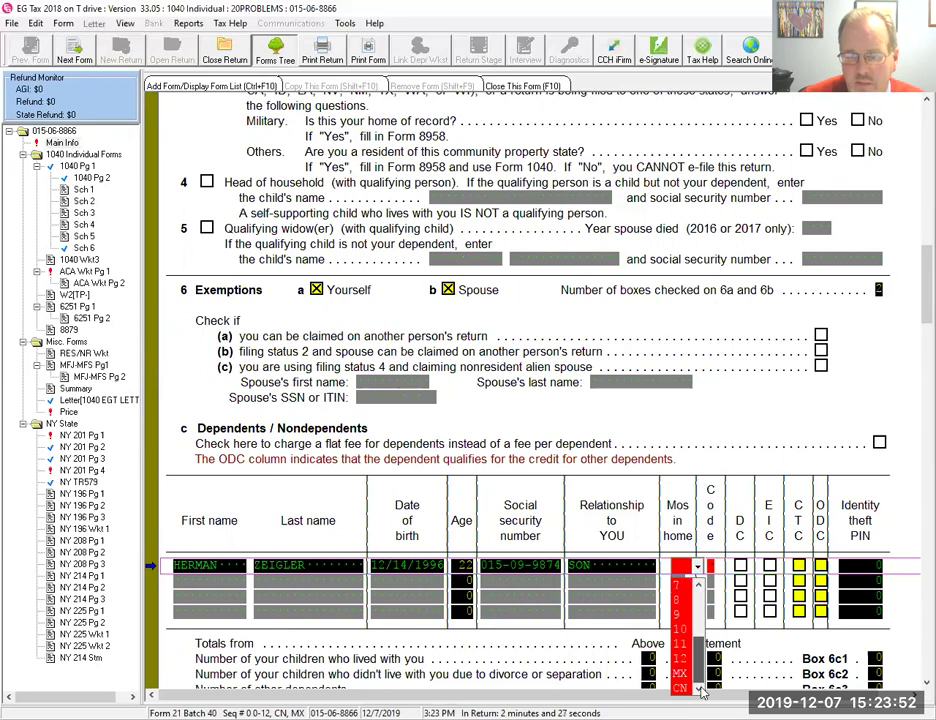
left_click(681, 662)
left_click(727, 567)
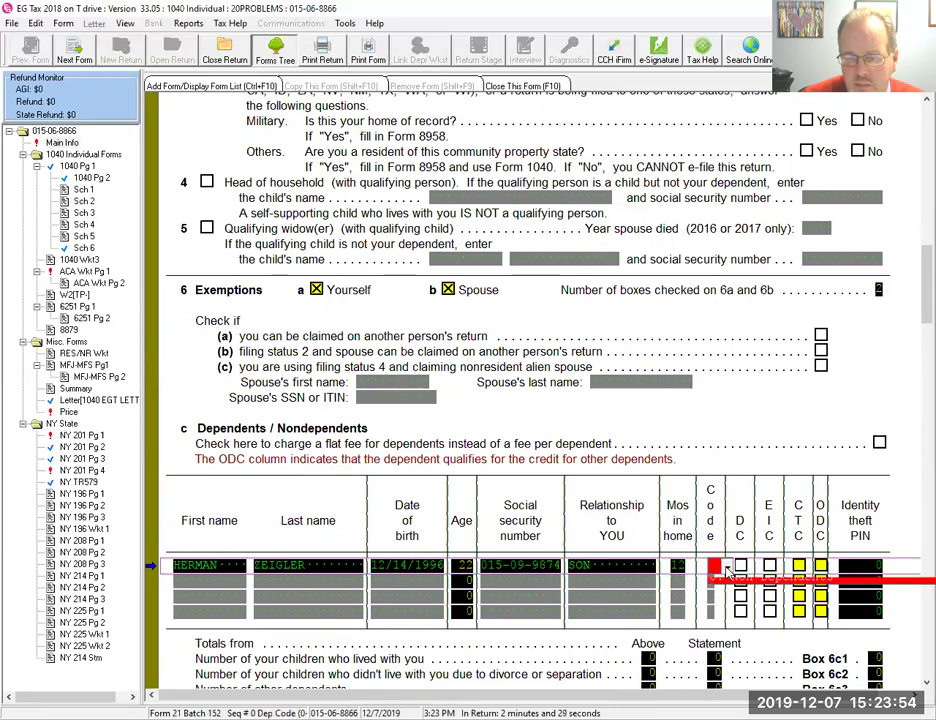
key("1")
key("Return")
left_click(769, 566)
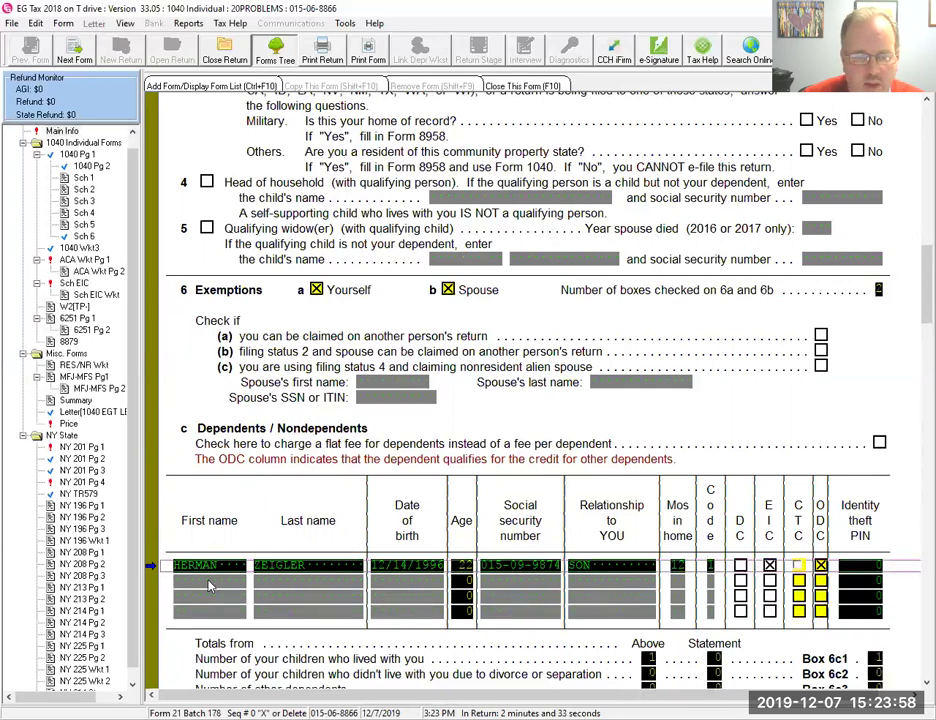
left_click(209, 581)
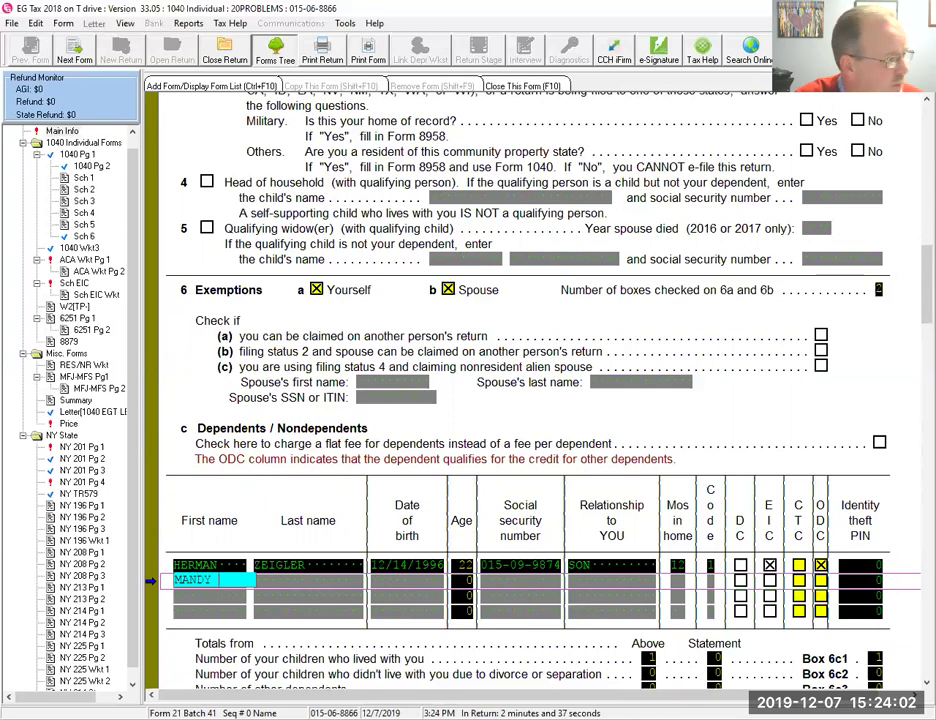
key("Tab")
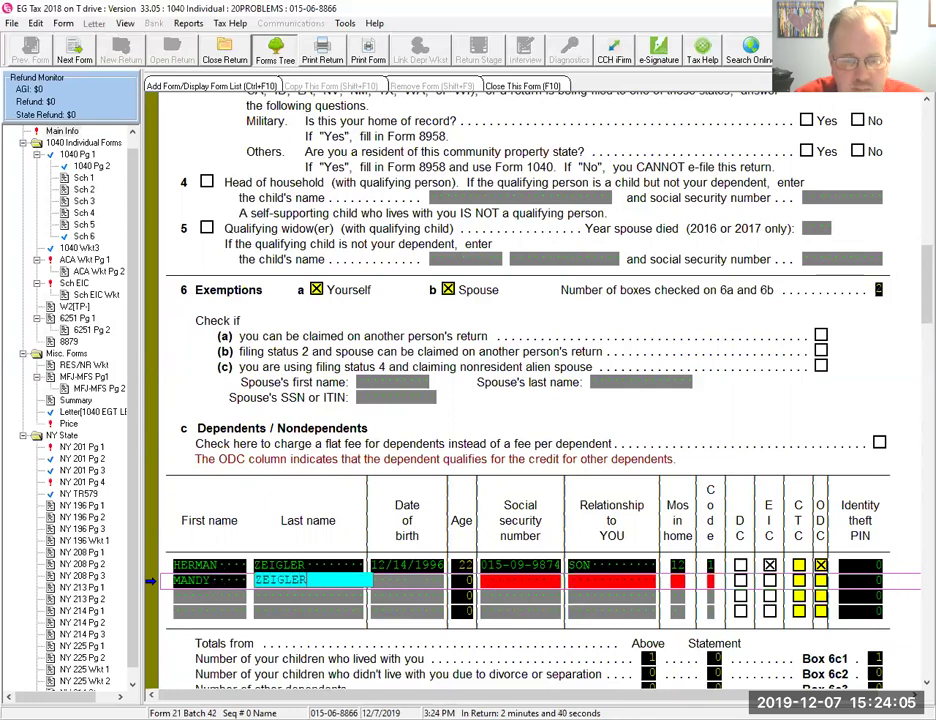
key("Tab")
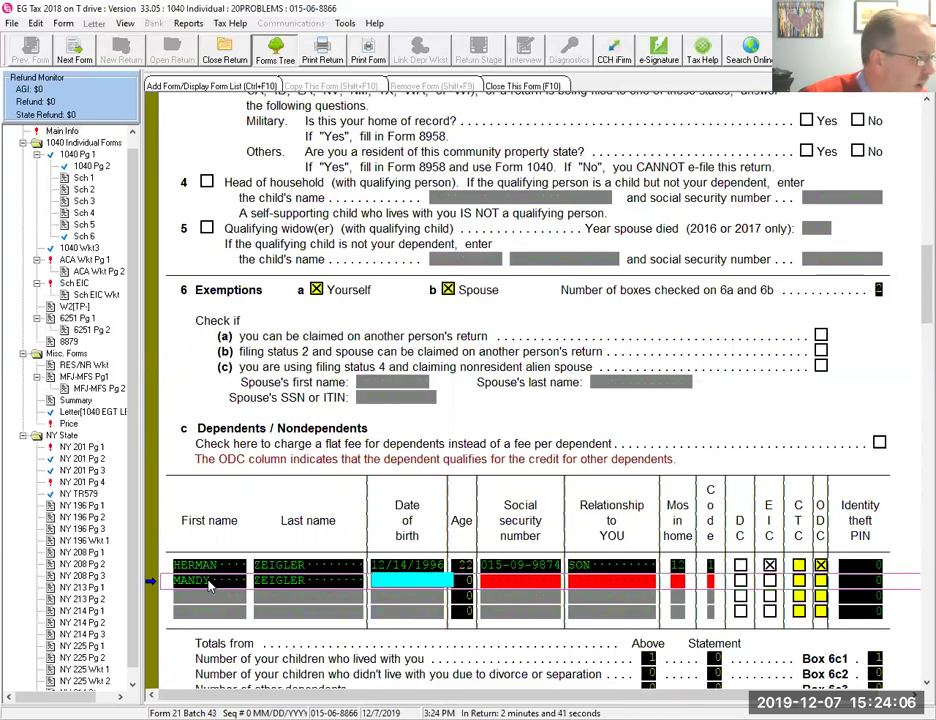
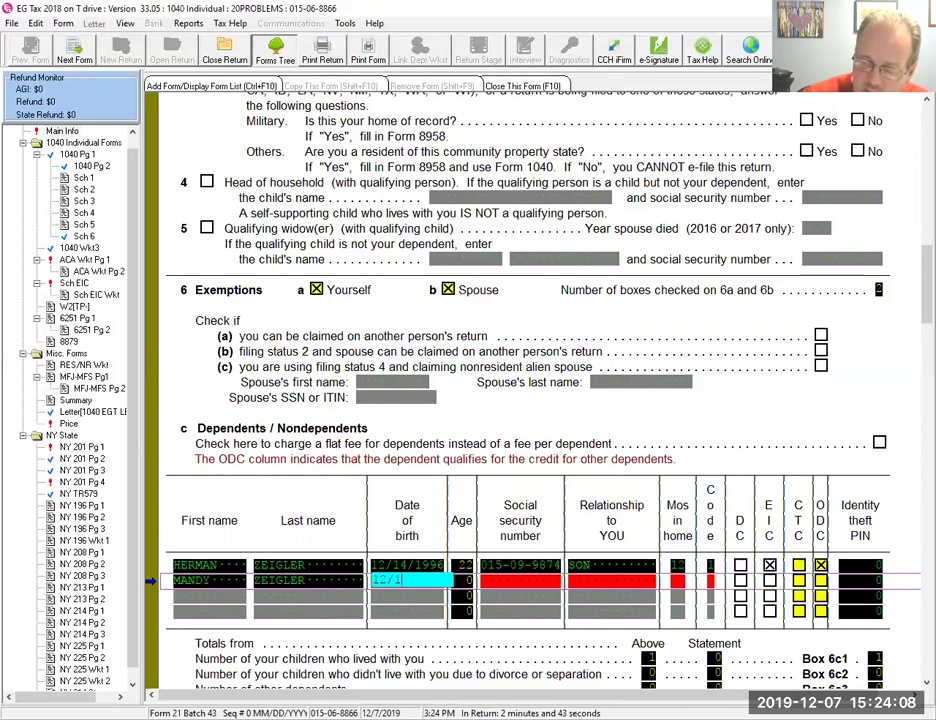
key("Tab")
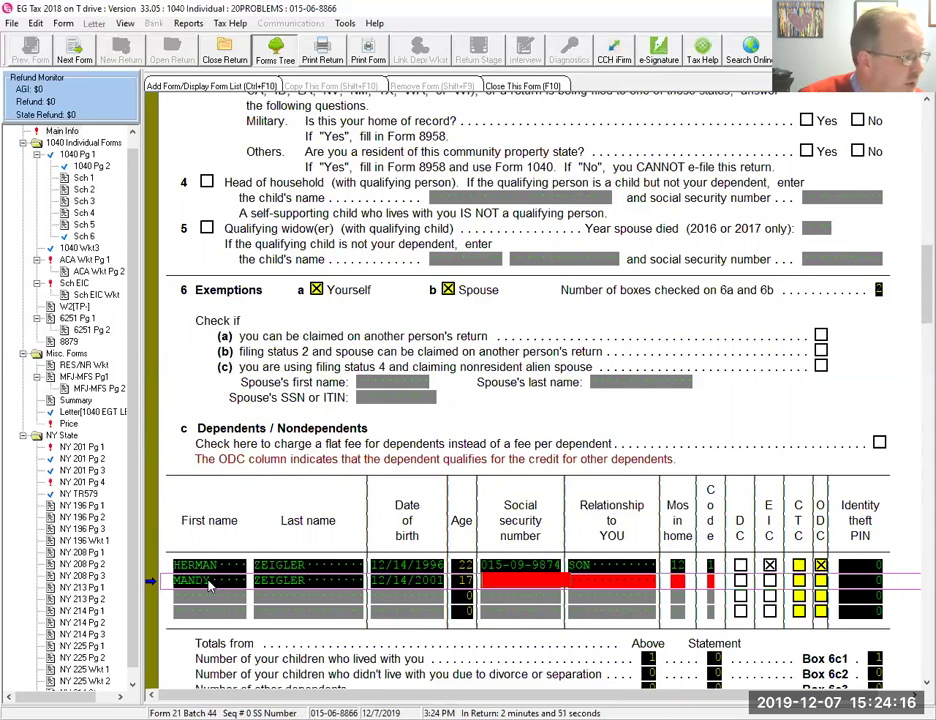
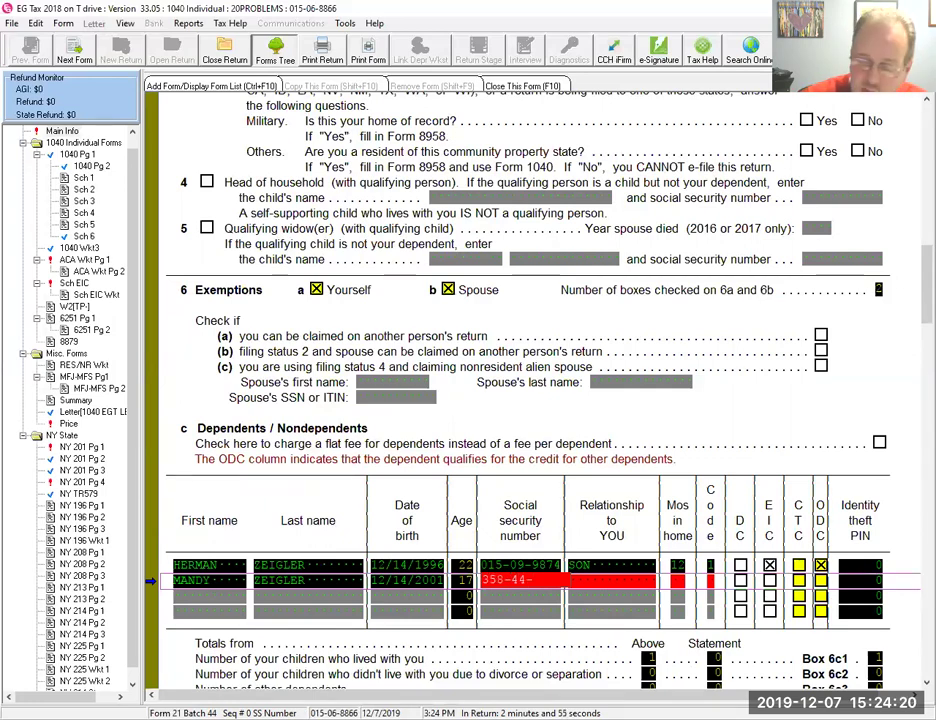